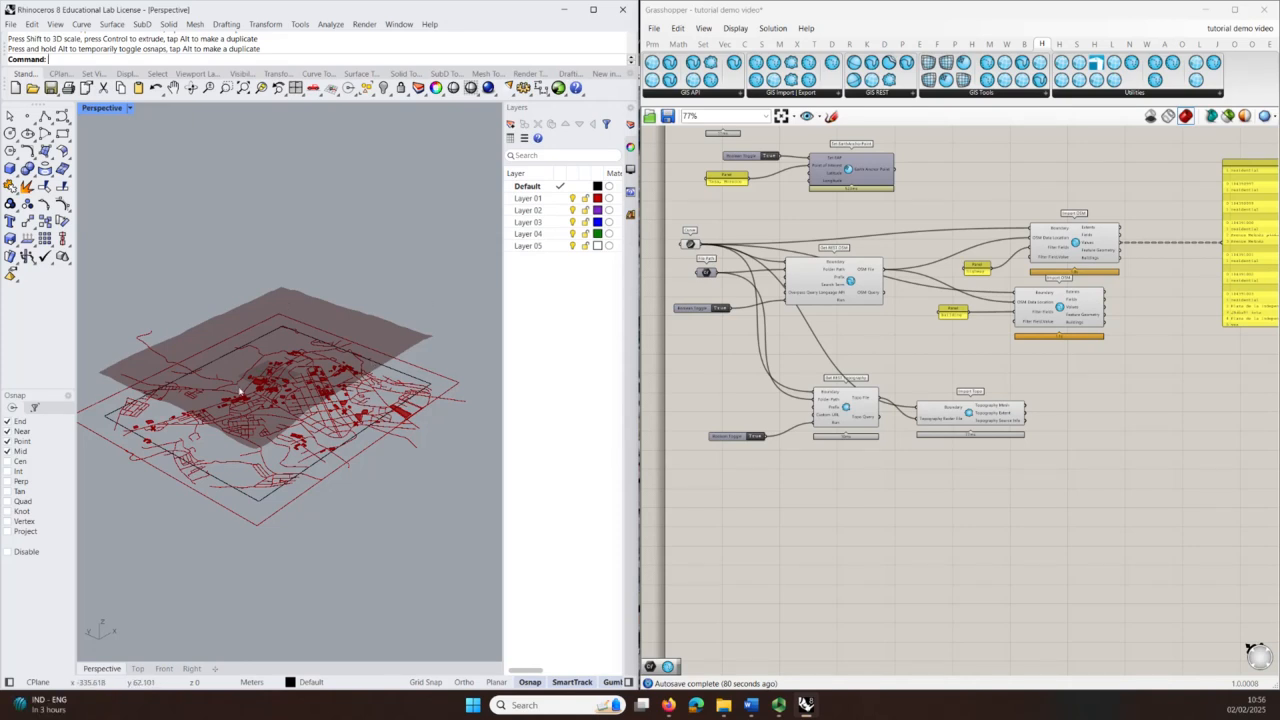
Step: Examine the topography mesh above the site map and the Topography Mesh output of the Import Topo component
{"action": "scroll", "coordinate": [345, 367], "scroll_direction": "down", "scroll_amount": 2}
{"action": "right_click_drag", "start_coordinate": [279, 420], "coordinate": [318, 342]}
{"action": "scroll", "coordinate": [318, 342], "scroll_direction": "up", "scroll_amount": 3}
{"action": "scroll", "coordinate": [900, 400], "scroll_direction": "up", "scroll_amount": 5}
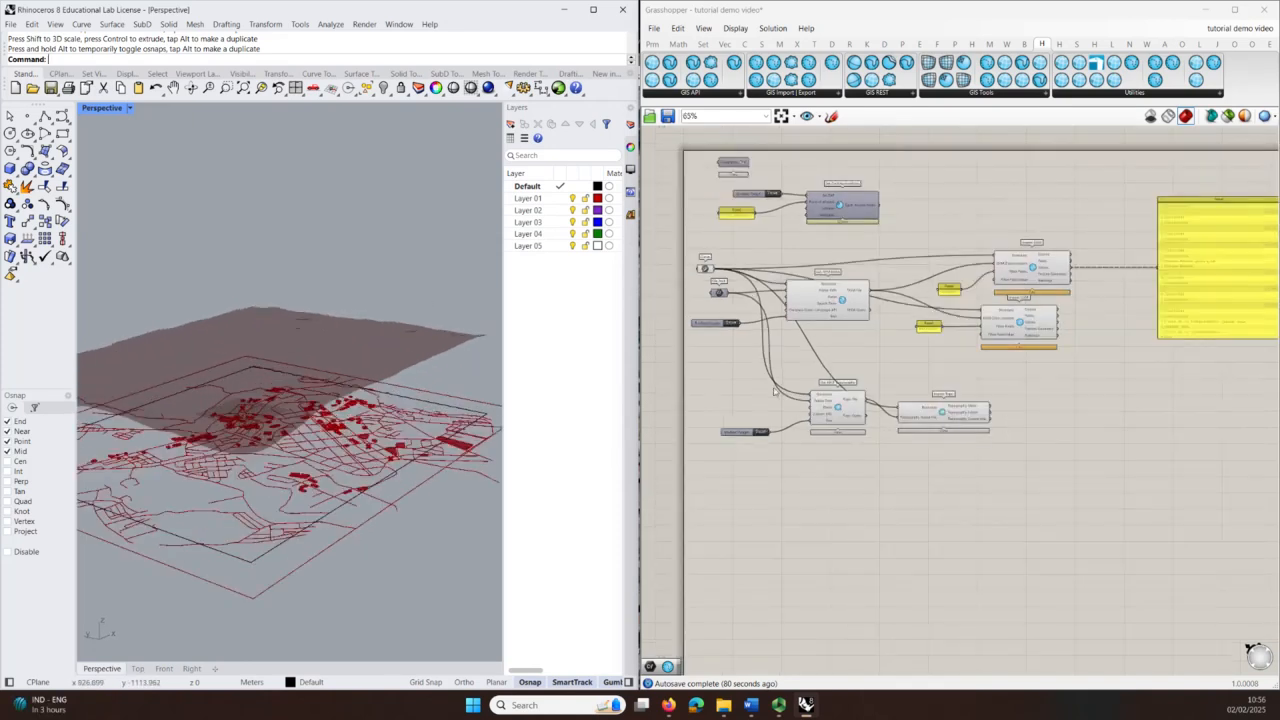
{"action": "scroll", "coordinate": [865, 390], "scroll_direction": "up", "scroll_amount": 1}
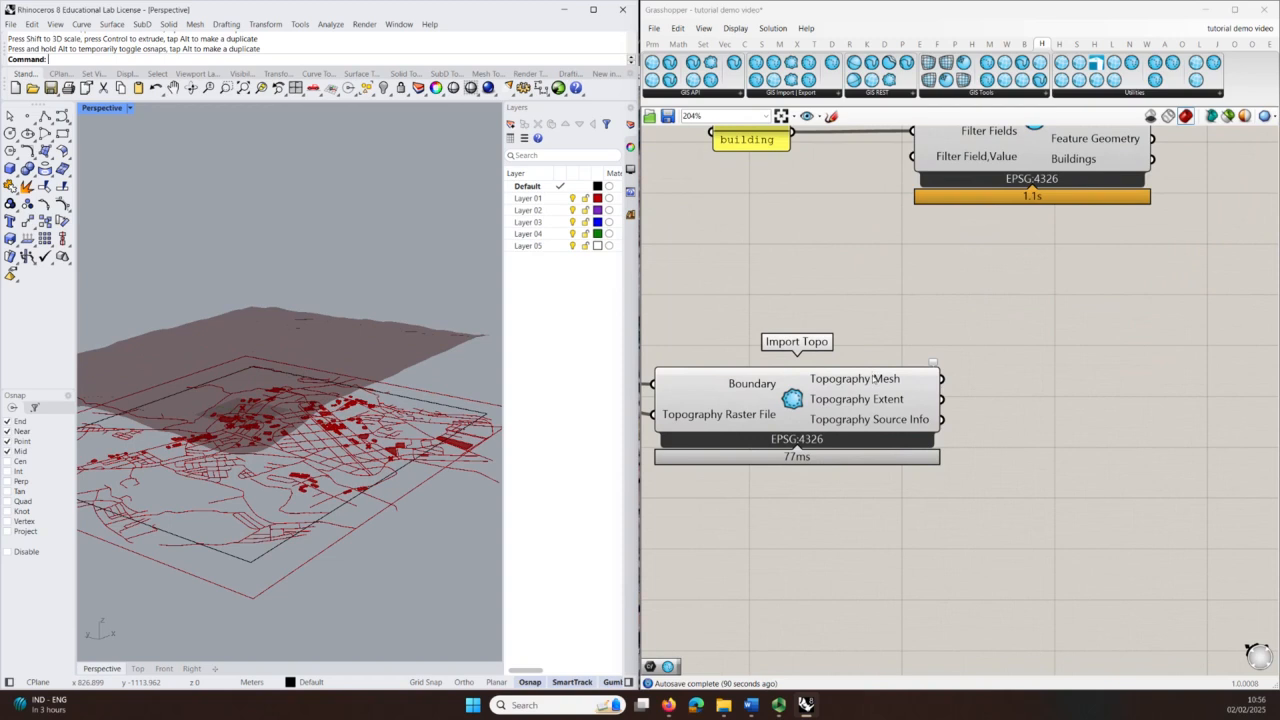
{"action": "mouse_move", "coordinate": [874, 379]}
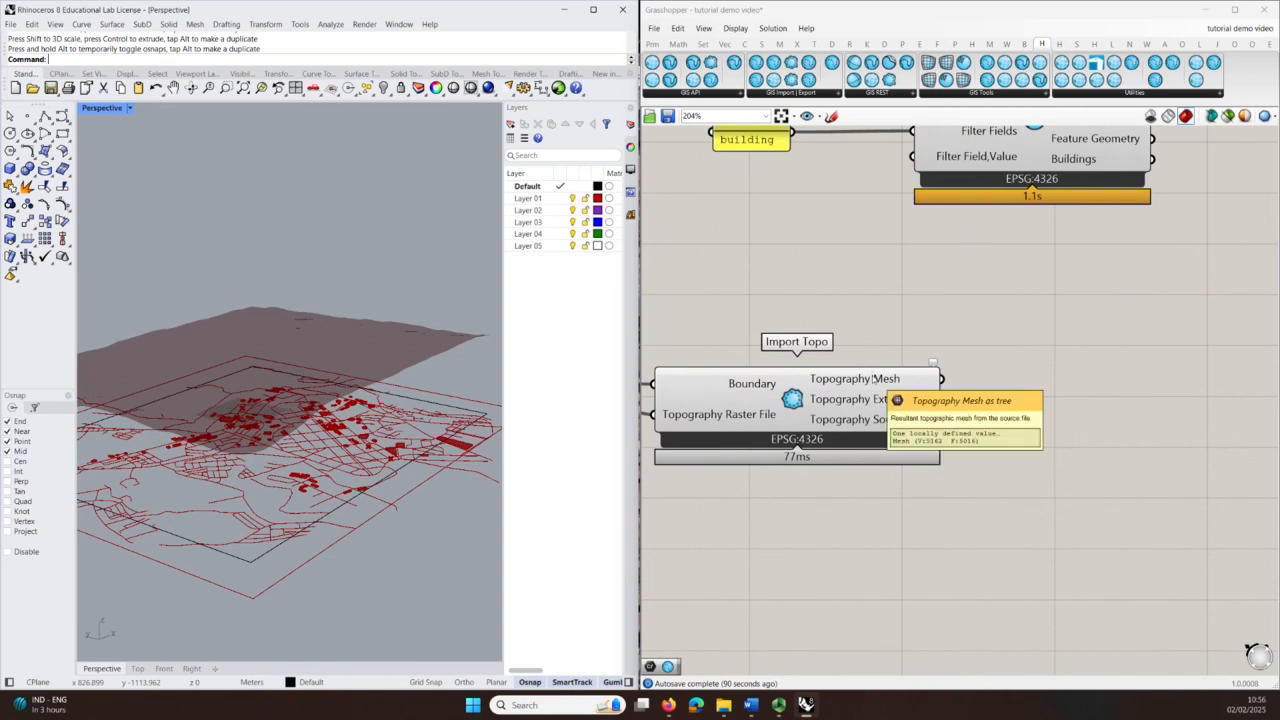
{"action": "scroll", "coordinate": [870, 317], "scroll_direction": "down", "scroll_amount": 1}
{"action": "scroll", "coordinate": [1098, 424], "scroll_direction": "up", "scroll_amount": 1}
Step: Add a Mesh parameter beside Import Topo and connect the Topography Mesh output to it
{"action": "right_click_drag", "start_coordinate": [1077, 499], "coordinate": [997, 521]}
{"action": "scroll", "coordinate": [700, 375], "scroll_direction": "down", "scroll_amount": 2}
{"action": "scroll", "coordinate": [808, 389], "scroll_direction": "up", "scroll_amount": 3}
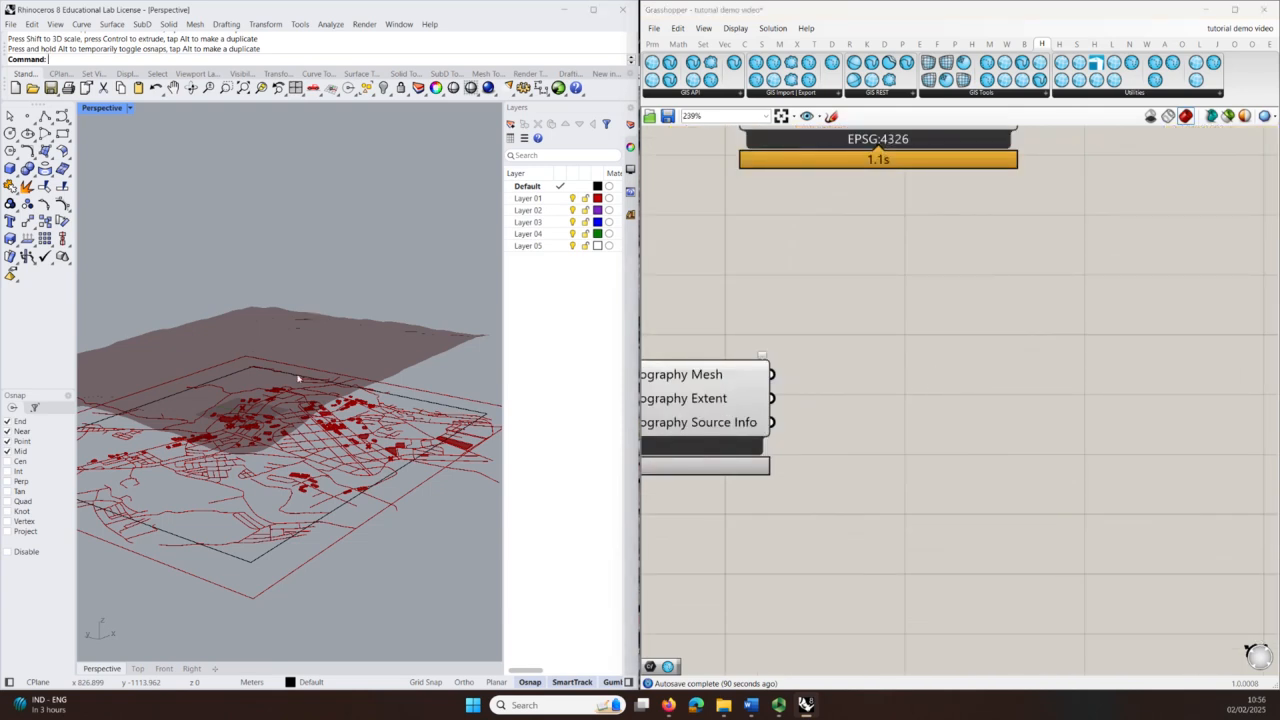
{"action": "double_click", "coordinate": [950, 397]}
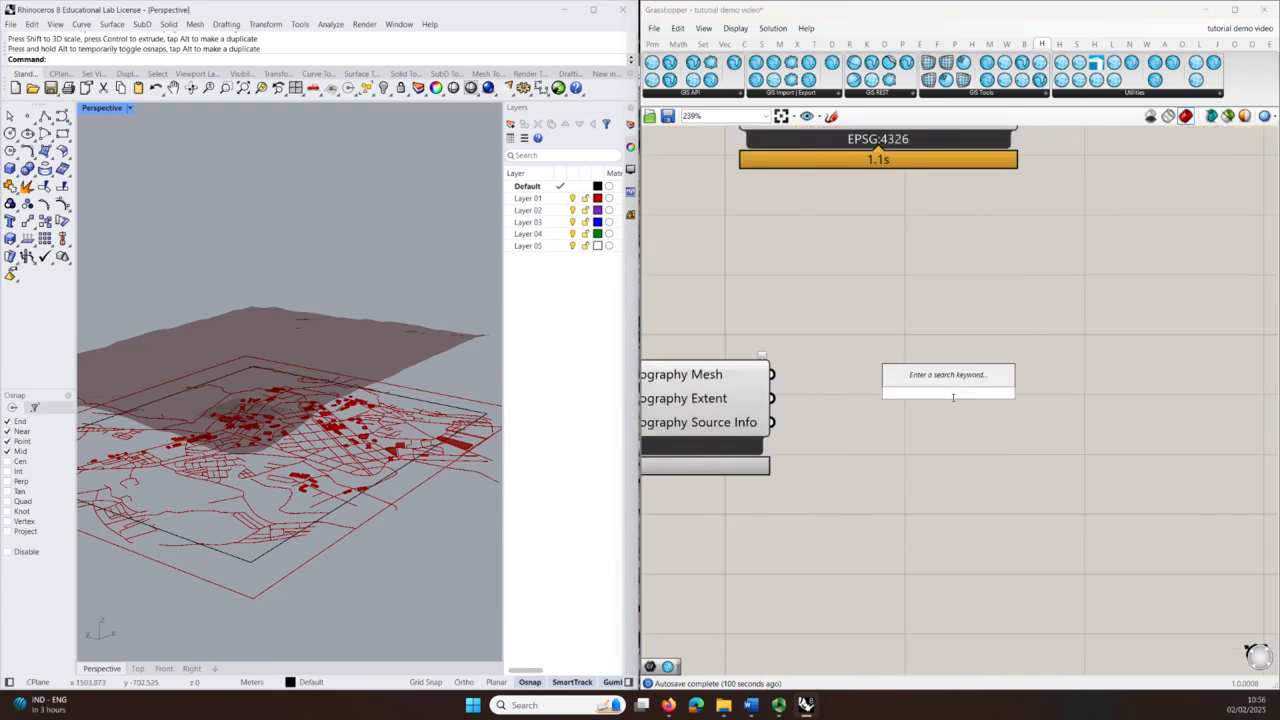
{"action": "type", "text": "mesh"}
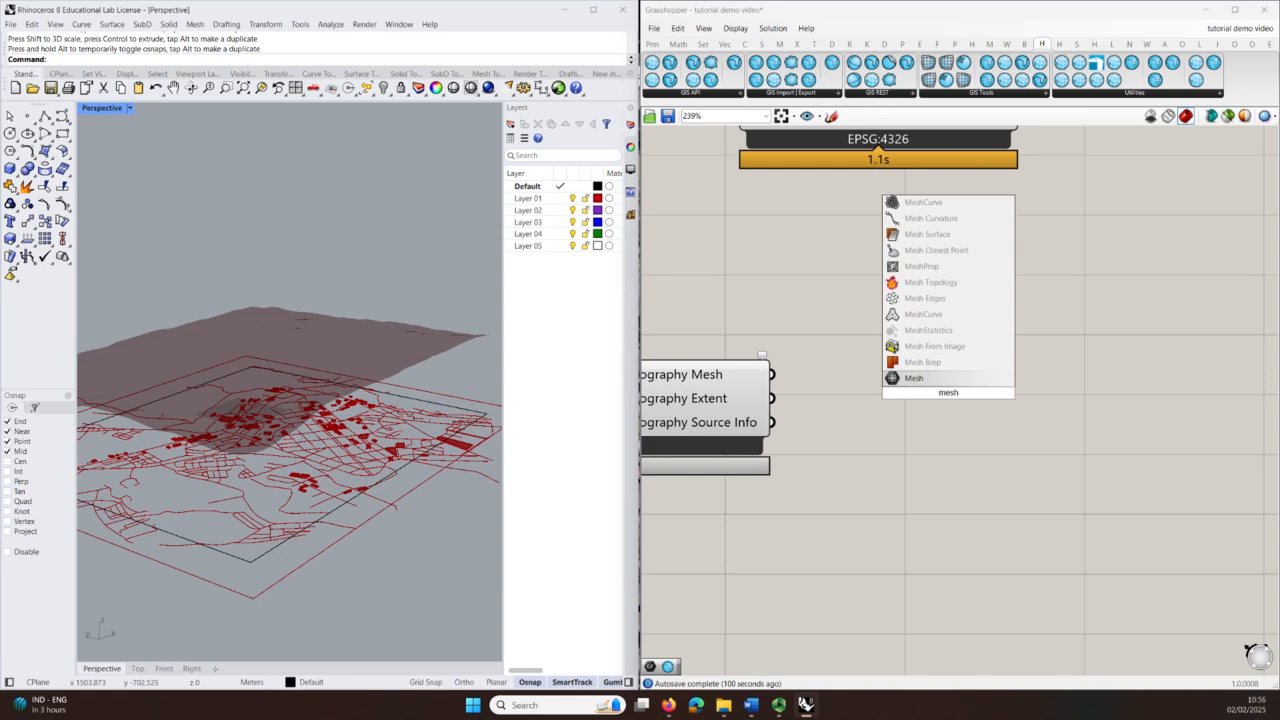
{"action": "left_click", "coordinate": [913, 378]}
{"action": "left_click_drag", "start_coordinate": [771, 374], "coordinate": [960, 370]}
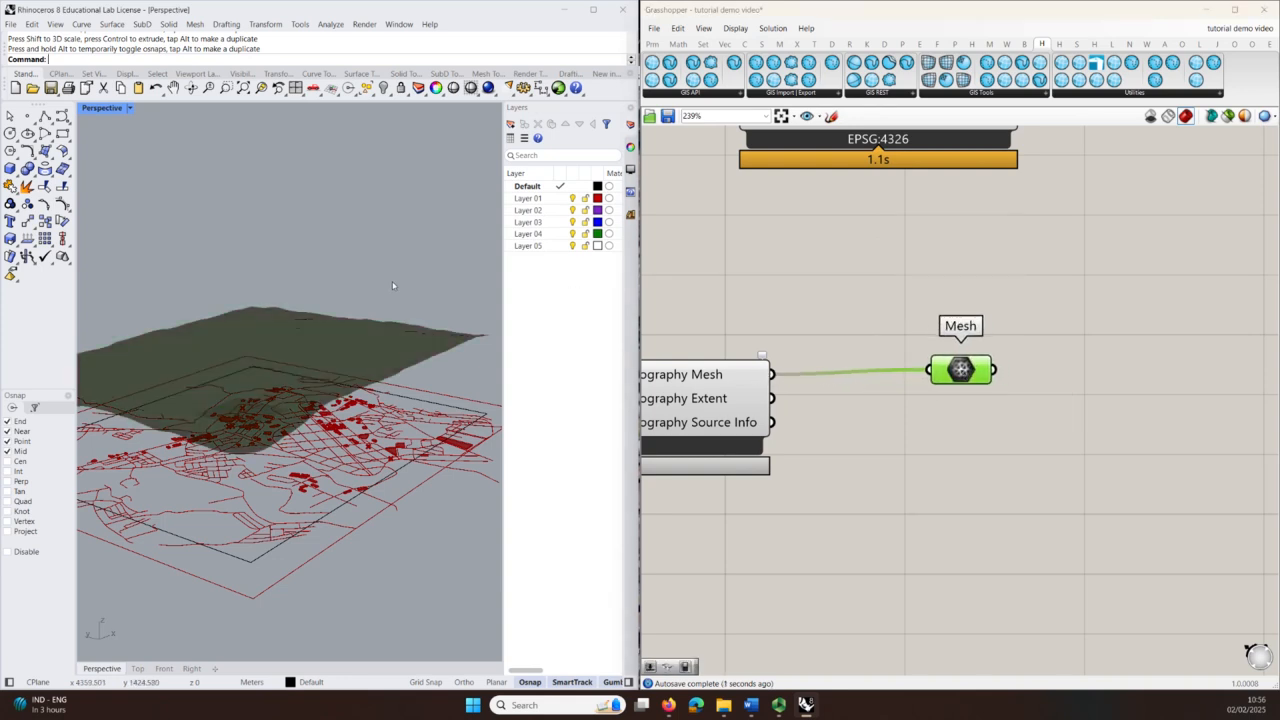
Step: Disable the preview of the Import Topo component
{"action": "scroll", "coordinate": [990, 452], "scroll_direction": "down", "scroll_amount": 4}
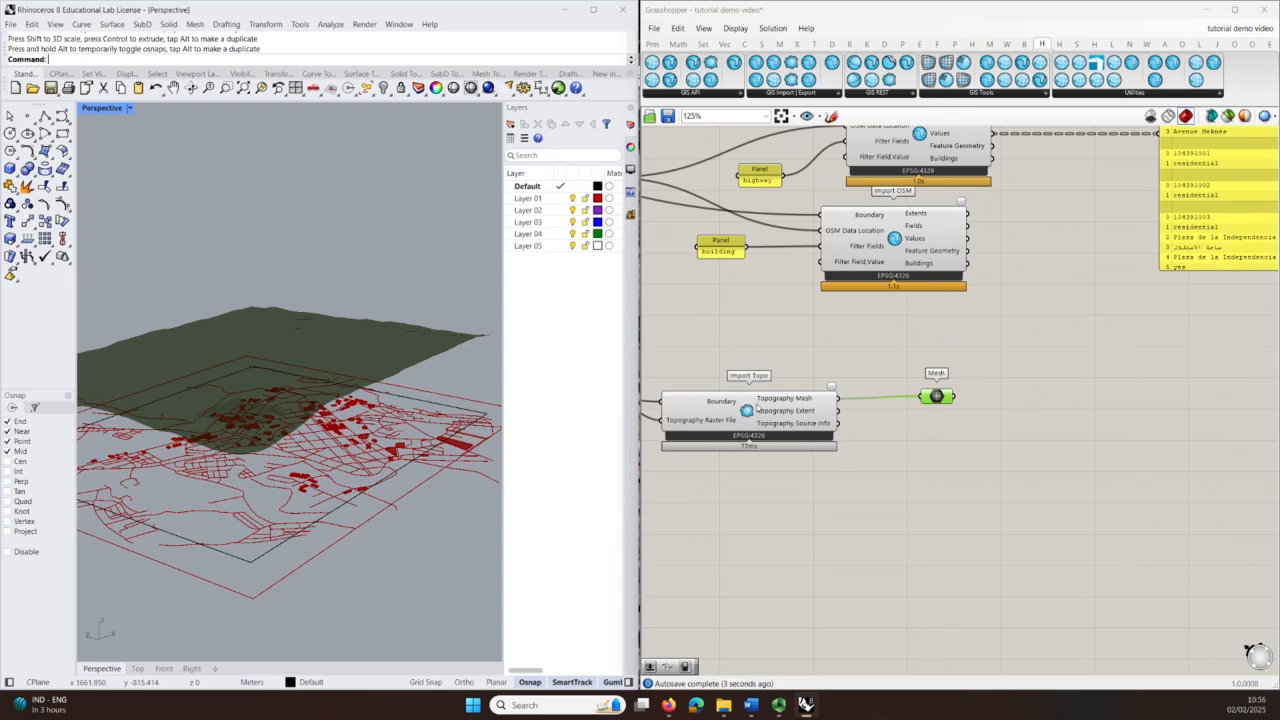
{"action": "left_click", "coordinate": [757, 406]}
{"action": "middle_click", "coordinate": [780, 365]}
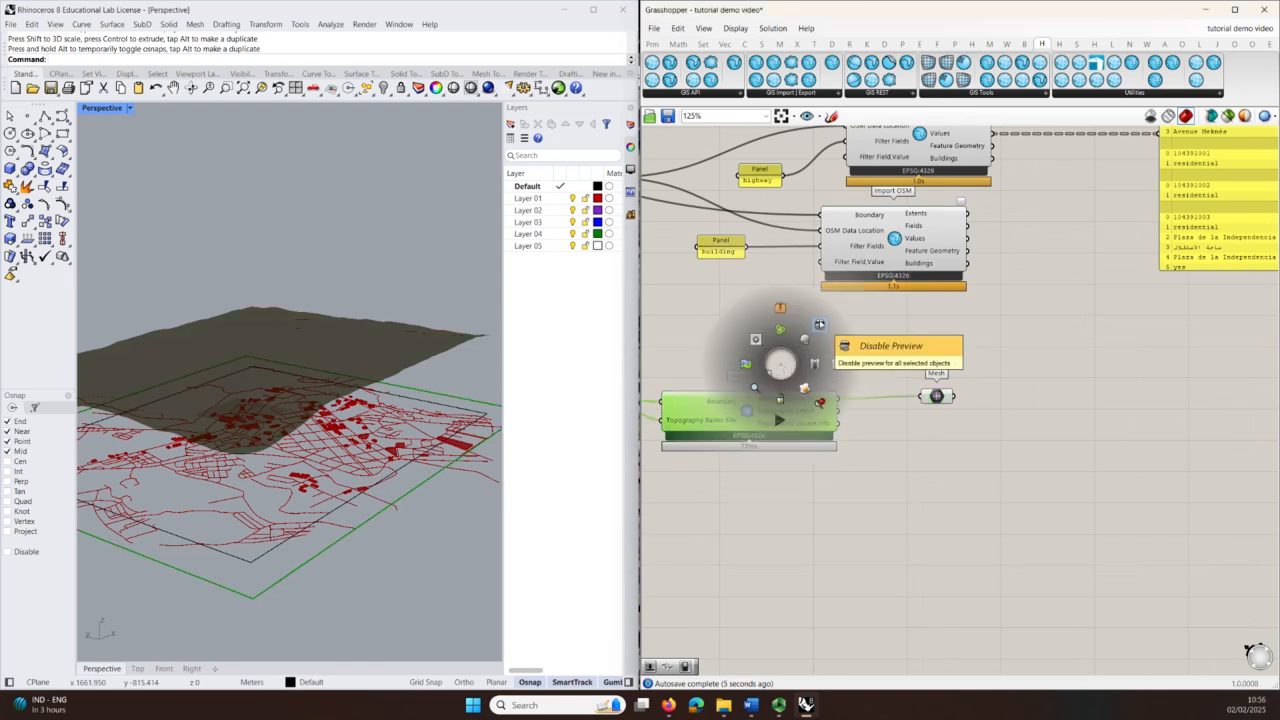
{"action": "left_click", "coordinate": [819, 324]}
{"action": "left_click", "coordinate": [855, 491]}
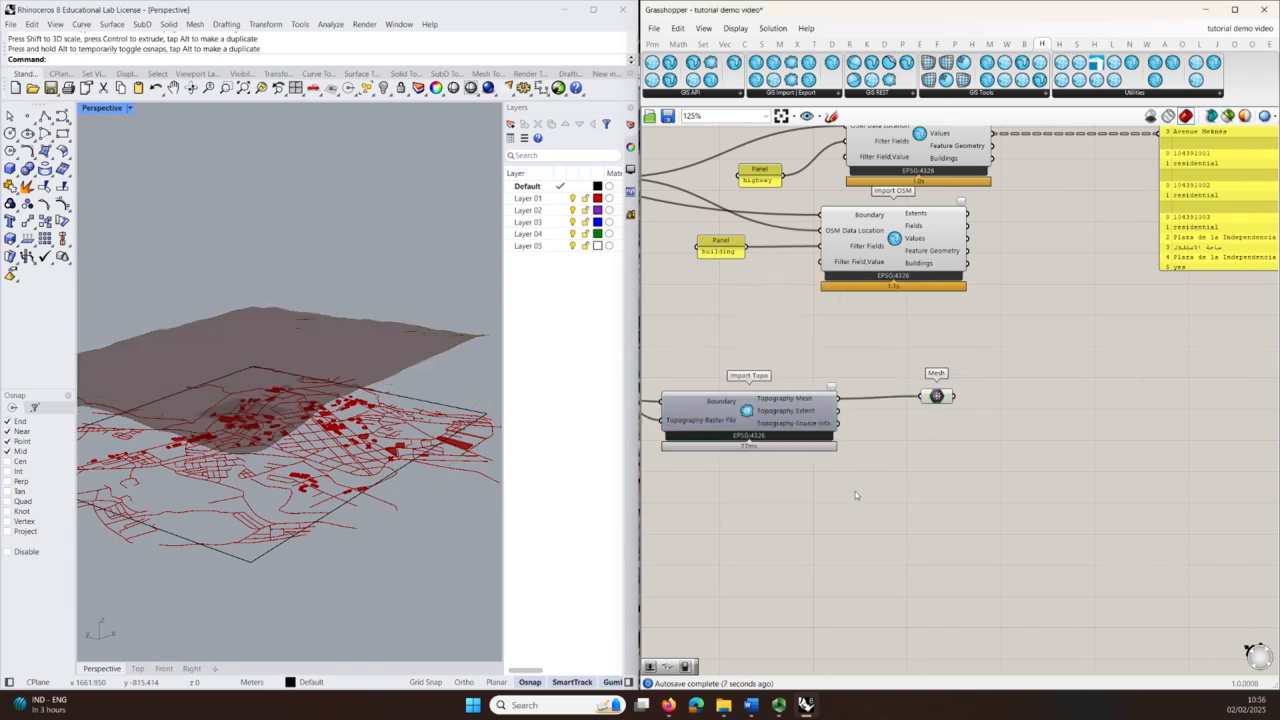
Step: Add a File Path parameter beside Get REST OSM and connect the OSM File output to it
{"action": "scroll", "coordinate": [855, 491], "scroll_direction": "down", "scroll_amount": 2}
{"action": "right_click_drag", "start_coordinate": [898, 520], "coordinate": [983, 565]}
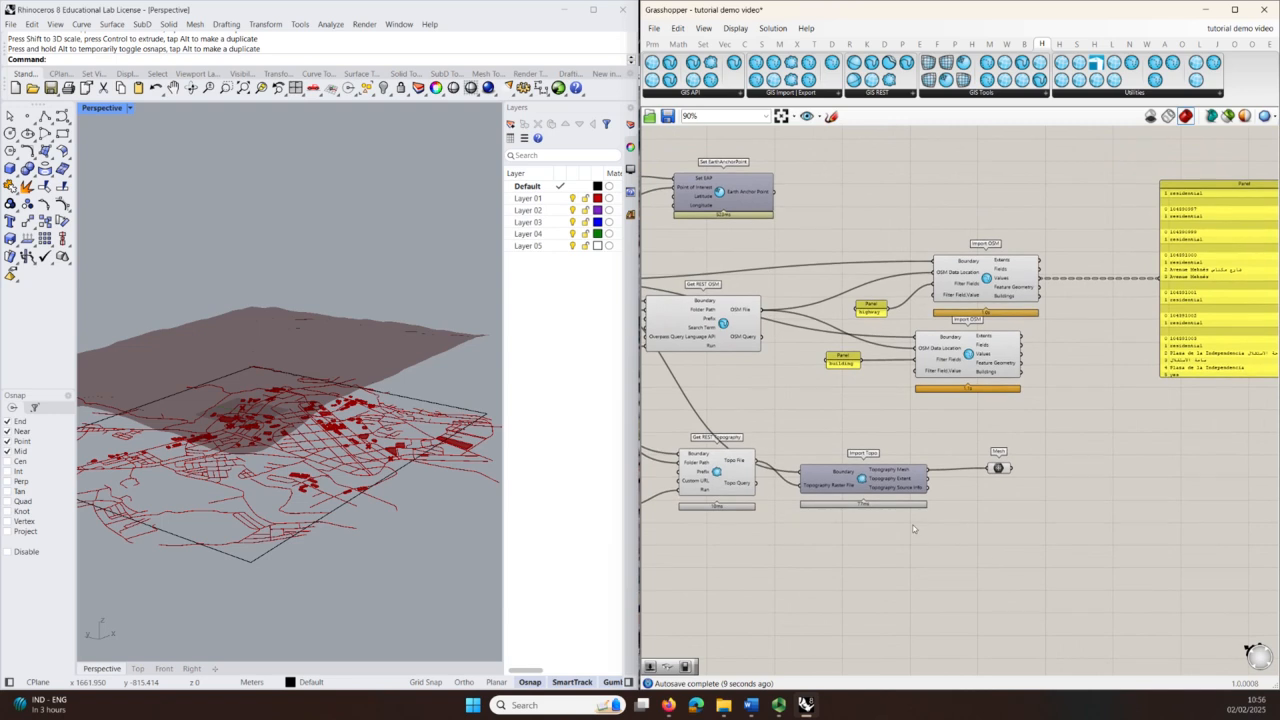
{"action": "right_click_drag", "start_coordinate": [800, 385], "coordinate": [879, 404]}
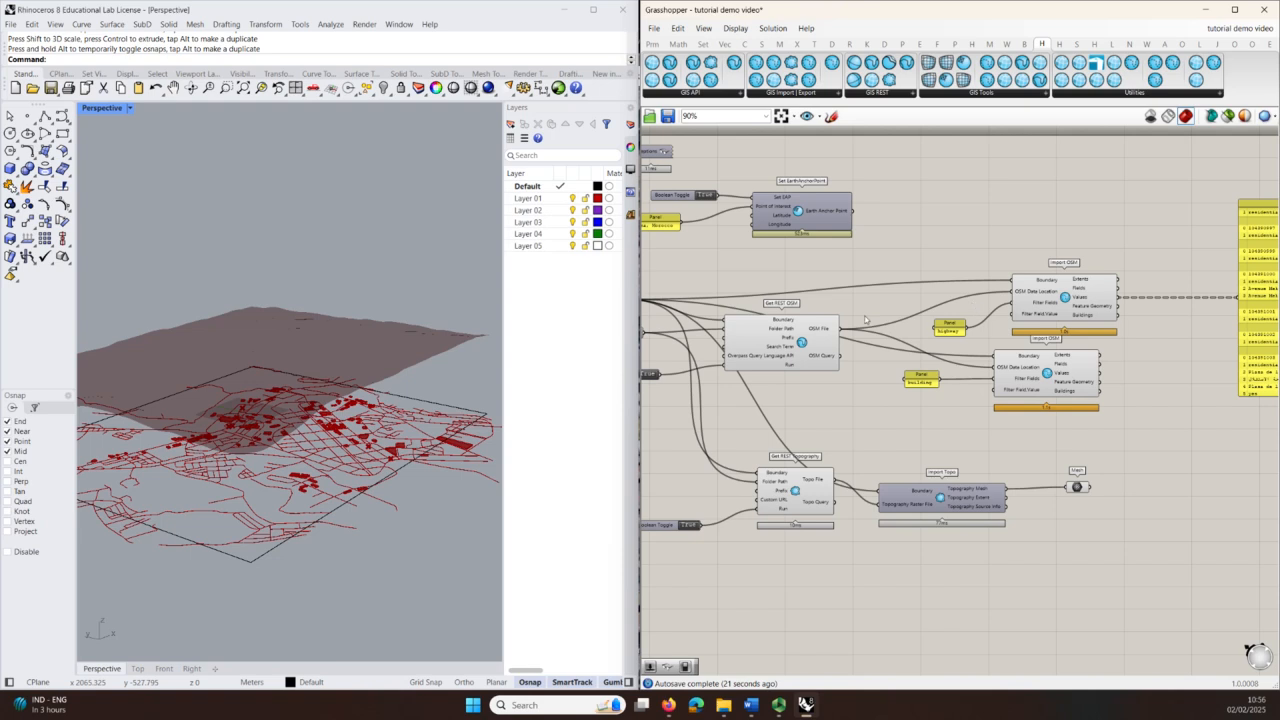
{"action": "scroll", "coordinate": [864, 318], "scroll_direction": "down", "scroll_amount": 2}
{"action": "scroll", "coordinate": [868, 300], "scroll_direction": "up", "scroll_amount": 5}
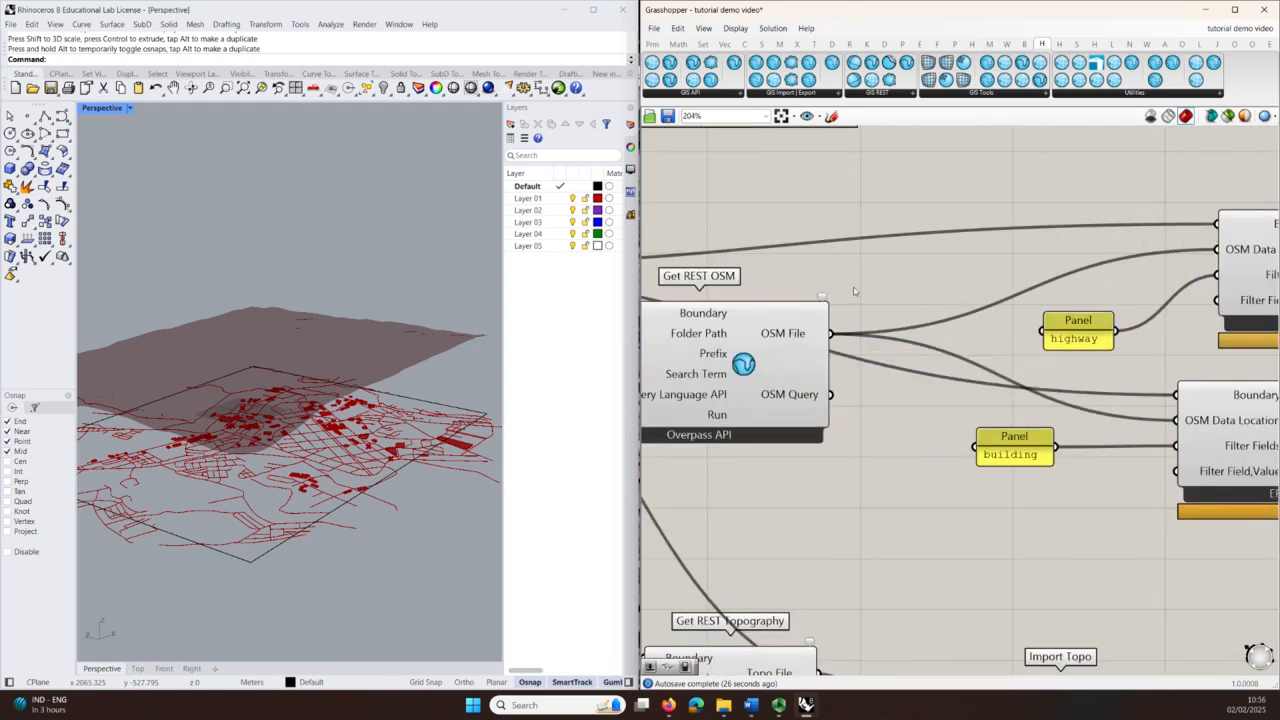
{"action": "double_click", "coordinate": [855, 291]}
{"action": "type", "text": "file"}
{"action": "key", "text": "Up"}
{"action": "key", "text": "Up"}
{"action": "key", "text": "Up"}
{"action": "key", "text": "Up"}
{"action": "key", "text": "Up"}
{"action": "key", "text": "Up"}
{"action": "key", "text": "Up"}
{"action": "key", "text": "Up"}
{"action": "key", "text": "Up"}
{"action": "key", "text": "Up"}
{"action": "key", "text": "Up"}
{"action": "key", "text": "Return"}
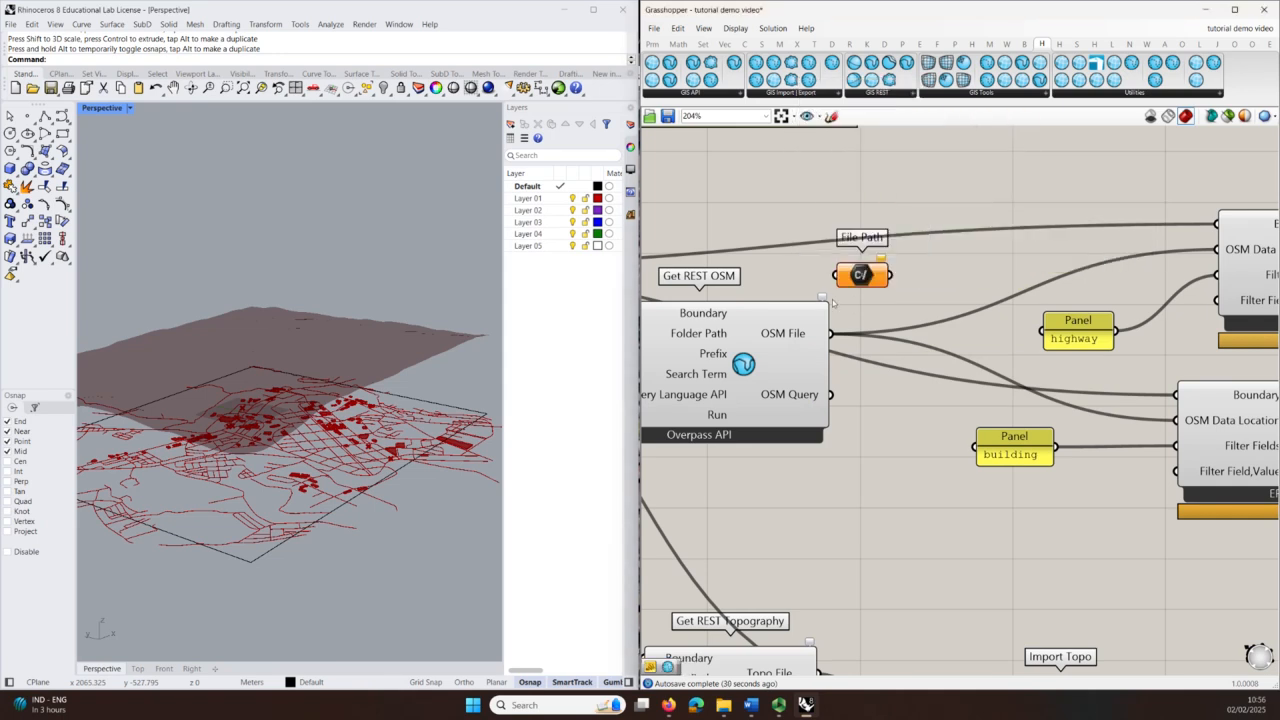
{"action": "left_click_drag", "start_coordinate": [830, 333], "coordinate": [858, 270]}
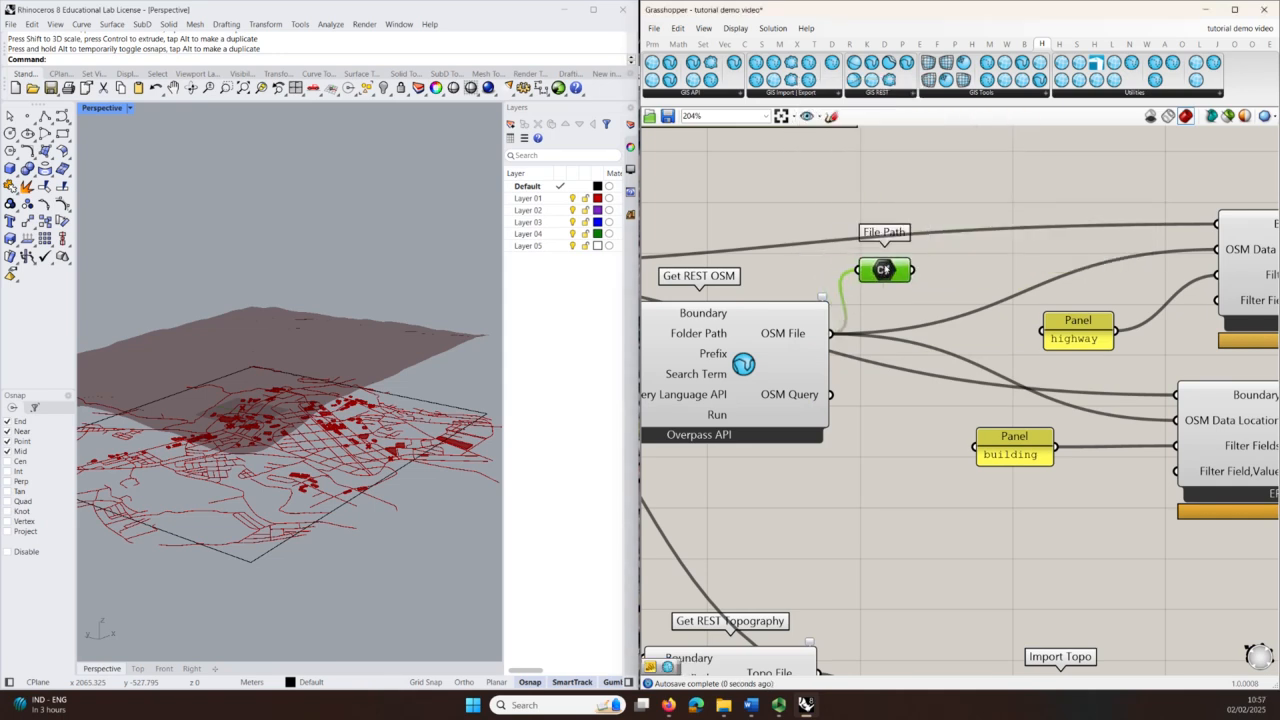
Step: Internalise the OSM File Path's data and transfer both Import OSM data location wires from OSM File to its output
{"action": "right_click", "coordinate": [884, 270]}
{"action": "left_click", "coordinate": [954, 485]}
{"action": "left_click_drag", "start_coordinate": [832, 333], "coordinate": [913, 270], "text": "ctrl+shift"}
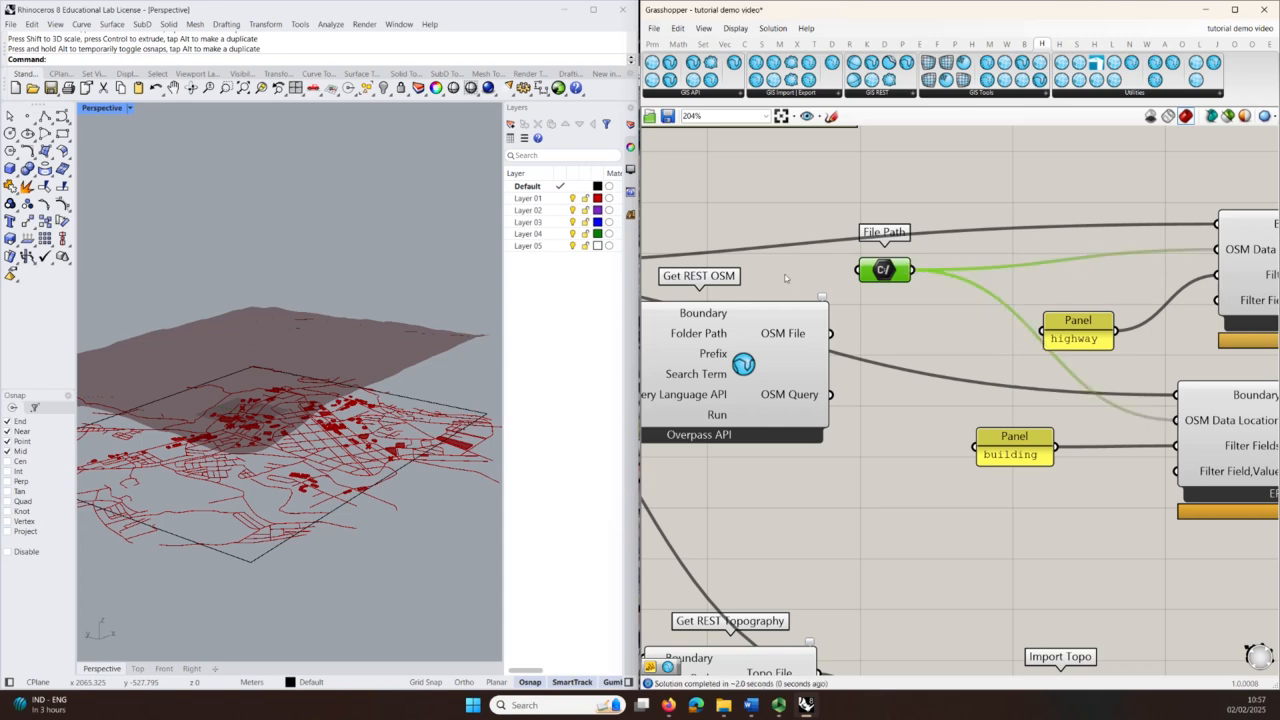
{"action": "scroll", "coordinate": [840, 335], "scroll_direction": "down", "scroll_amount": 3}
{"action": "right_click_drag", "start_coordinate": [880, 412], "coordinate": [962, 407]}
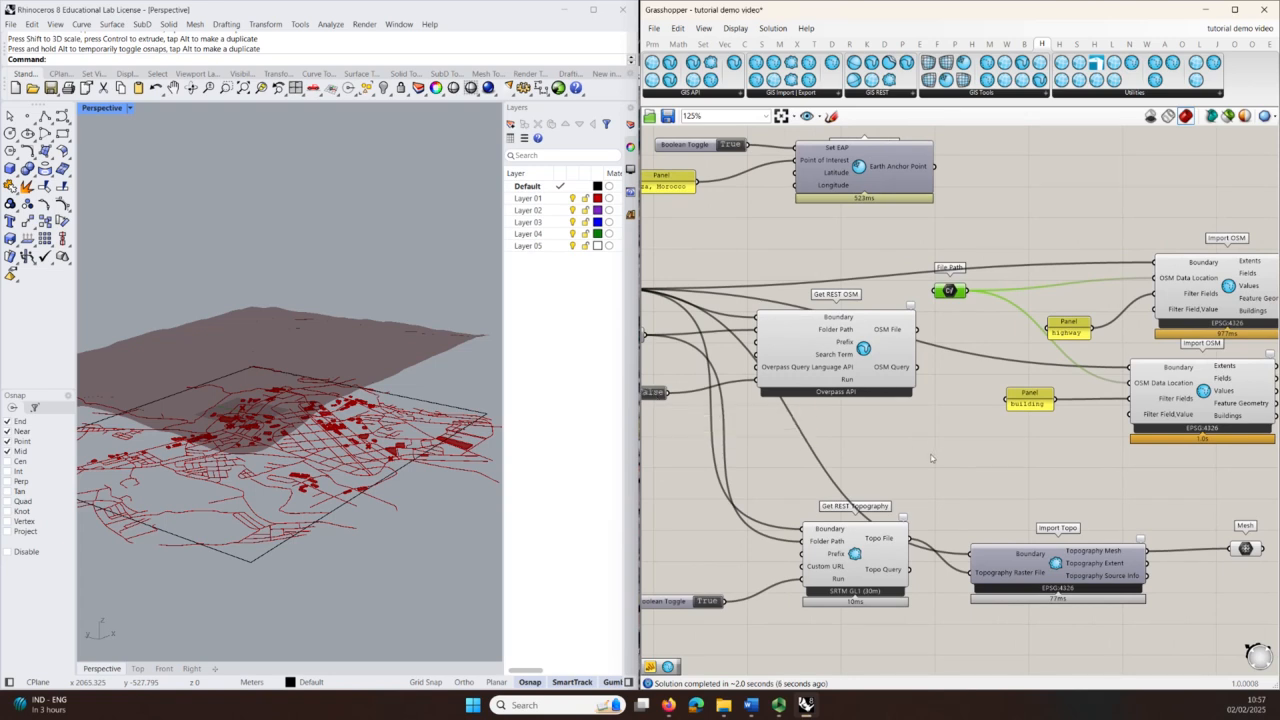
{"action": "right_click_drag", "start_coordinate": [951, 415], "coordinate": [833, 440]}
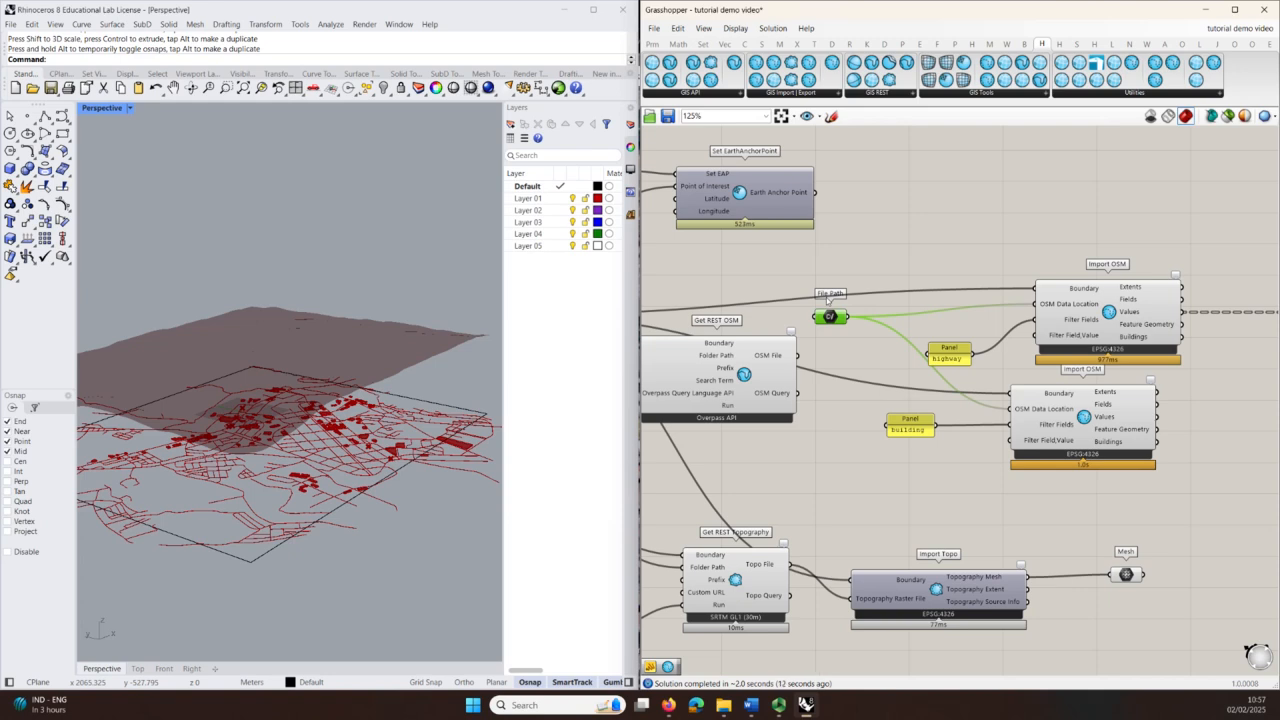
{"action": "scroll", "coordinate": [828, 301], "scroll_direction": "down", "scroll_amount": 1}
{"action": "right_click_drag", "start_coordinate": [948, 420], "coordinate": [1130, 437]}
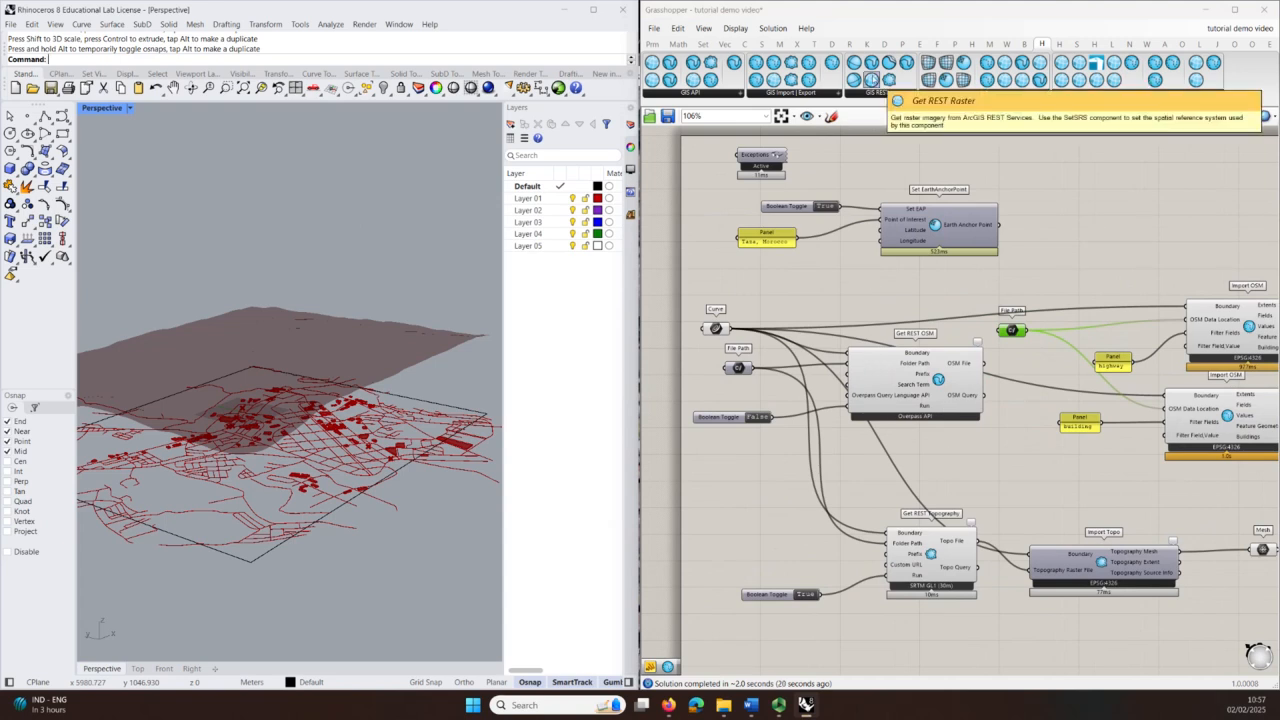
Step: Shift Import Topo aside and add a File Path parameter fed by the Topo File output of Get REST Topography
{"action": "right_click_drag", "start_coordinate": [1063, 511], "coordinate": [874, 391]}
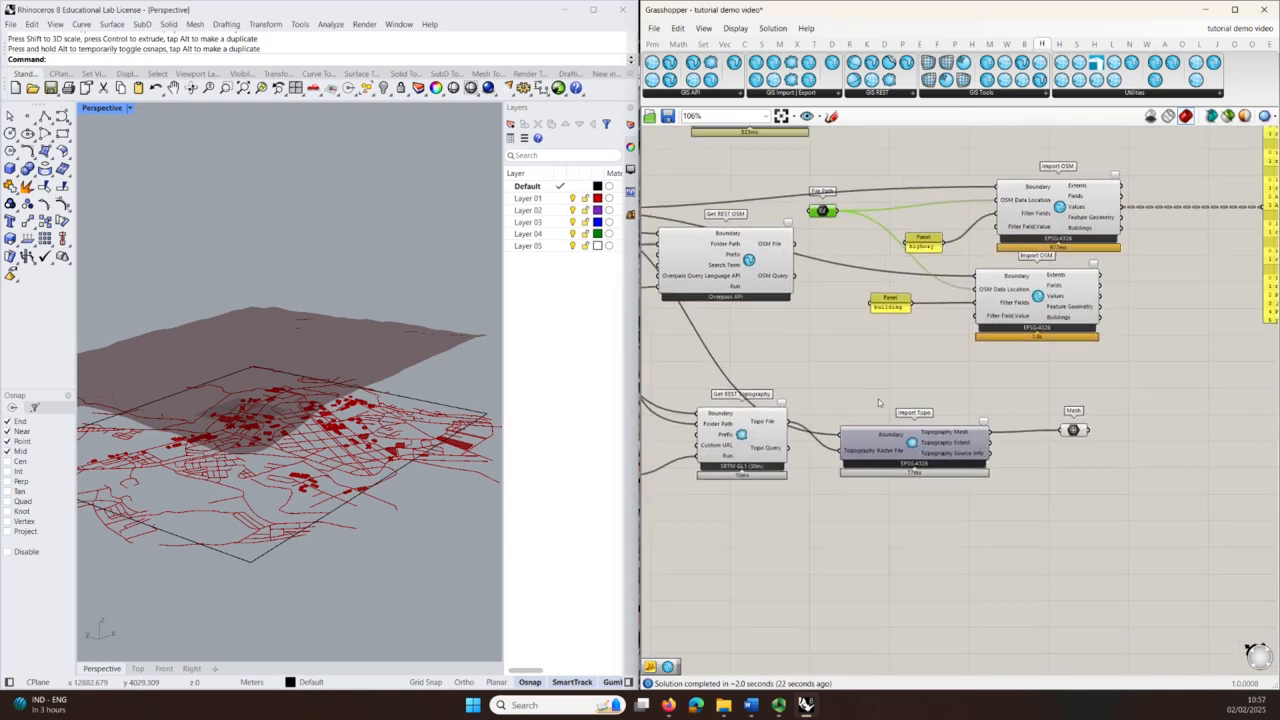
{"action": "left_click_drag", "start_coordinate": [898, 457], "coordinate": [955, 475]}
{"action": "scroll", "coordinate": [814, 422], "scroll_direction": "up", "scroll_amount": 3}
{"action": "double_click", "coordinate": [814, 422]}
{"action": "type", "text": "file"}
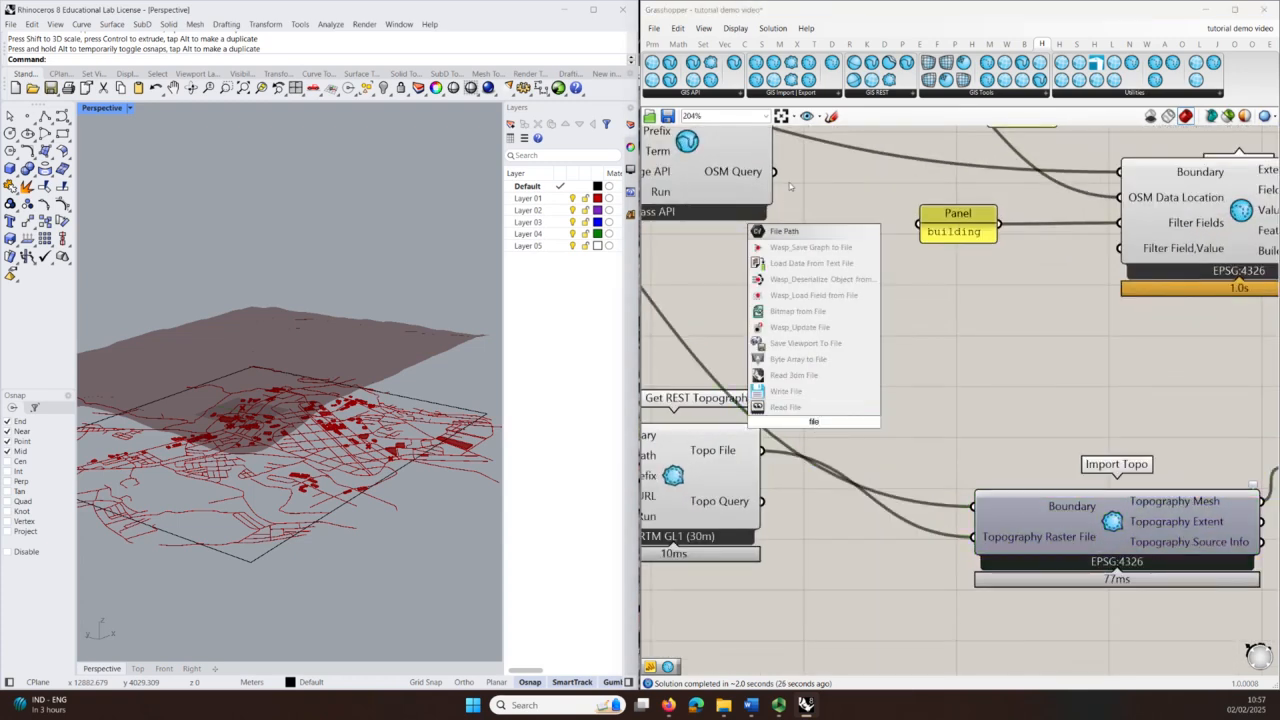
{"action": "left_click", "coordinate": [786, 233]}
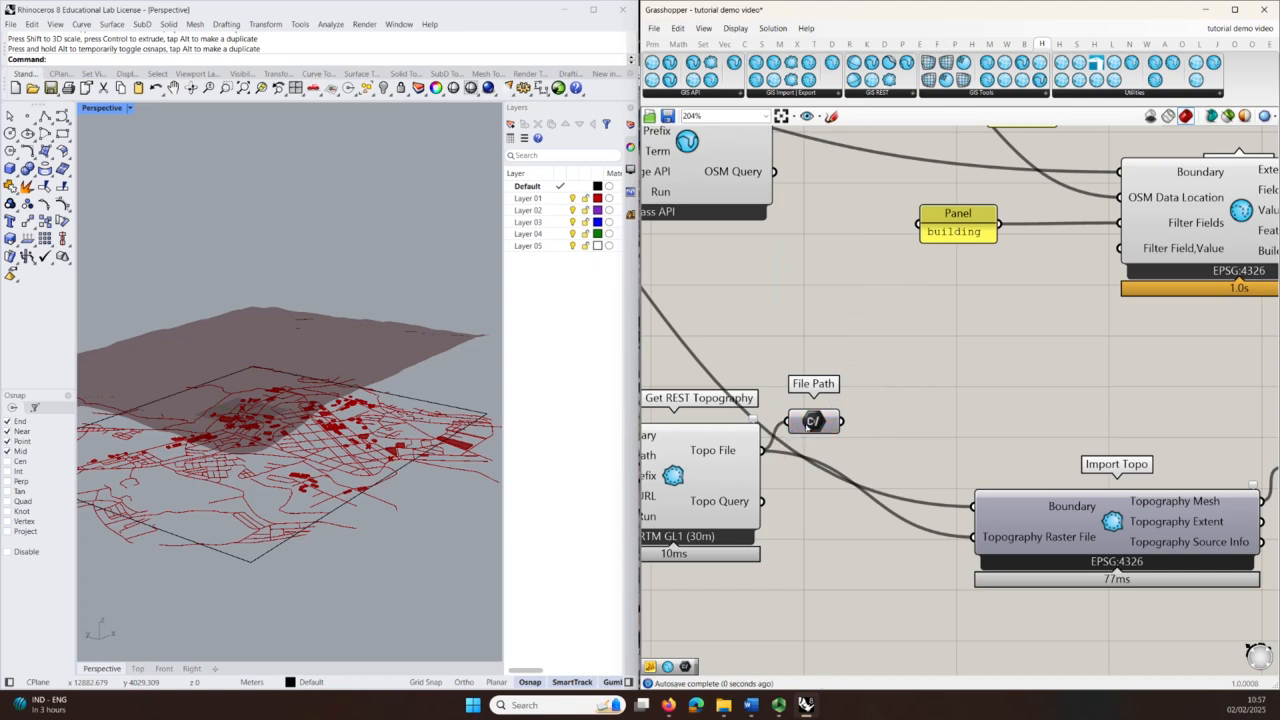
Step: Internalise the topography File Path's data and connect it to Import Topo's Topography Raster File input
{"action": "right_click", "coordinate": [813, 421]}
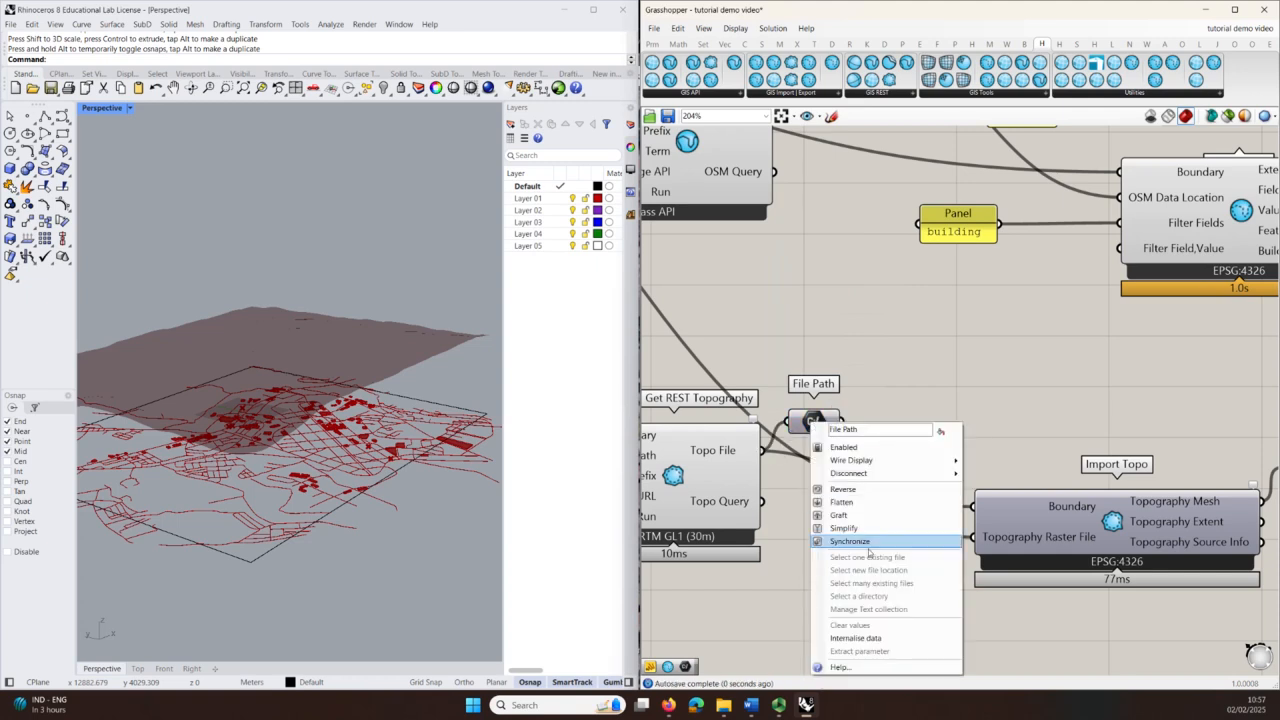
{"action": "left_click", "coordinate": [870, 639]}
{"action": "left_click_drag", "start_coordinate": [843, 421], "coordinate": [971, 537]}
Step: Set the Boolean Toggle that runs Get REST Topography to False
{"action": "scroll", "coordinate": [968, 550], "scroll_direction": "down", "scroll_amount": 3}
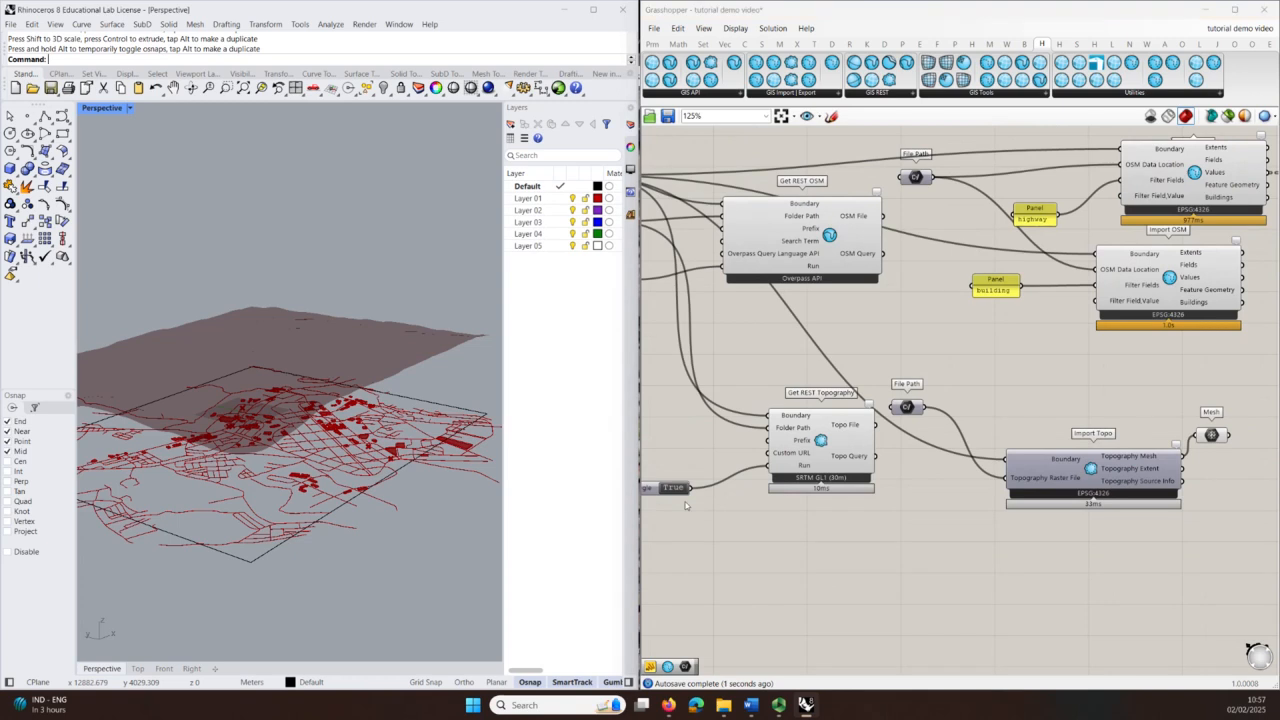
{"action": "double_click", "coordinate": [678, 488]}
{"action": "scroll", "coordinate": [691, 420], "scroll_direction": "down", "scroll_amount": 2}
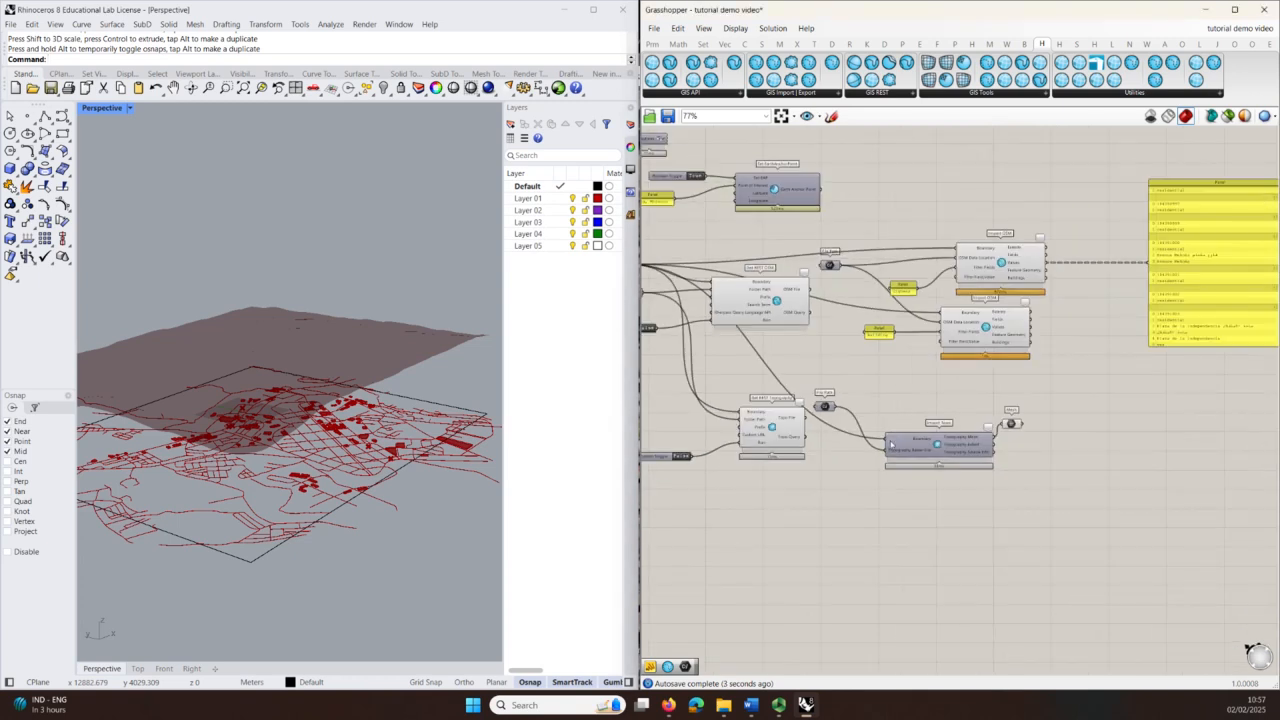
Step: Delete the large panel connected to the Values output of the highway Import OSM component
{"action": "right_click_drag", "start_coordinate": [954, 509], "coordinate": [824, 496]}
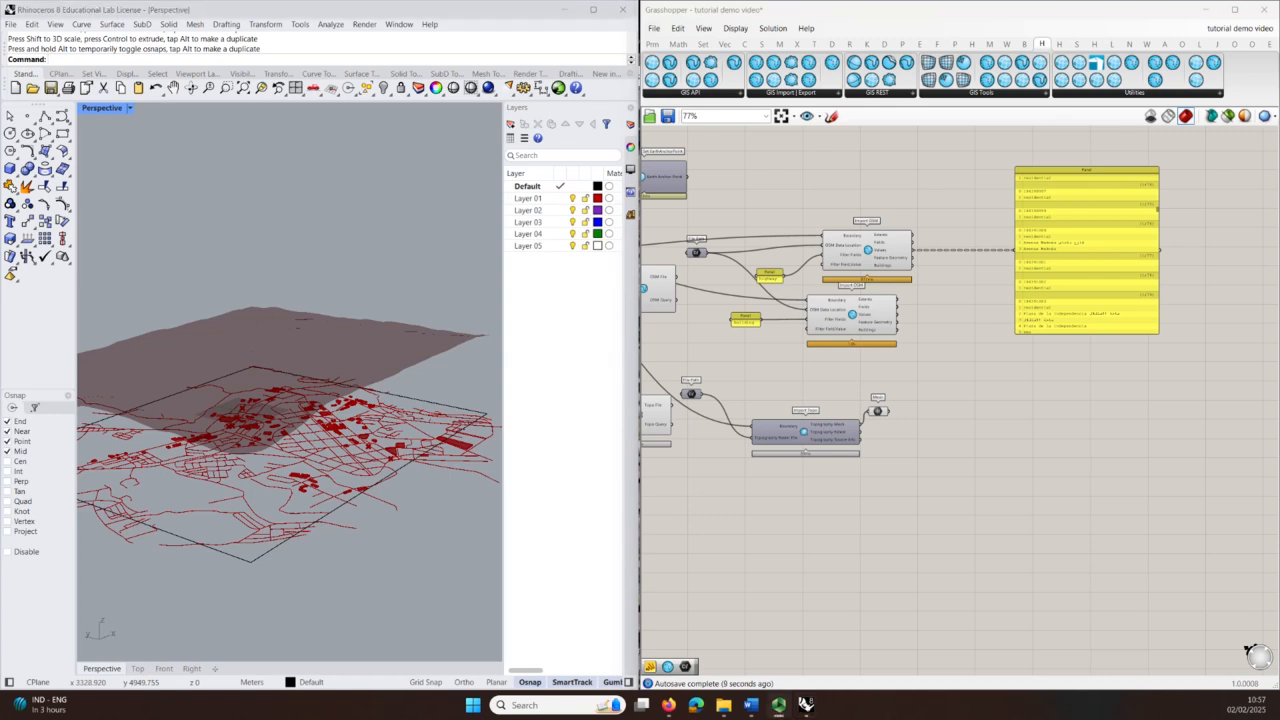
{"action": "left_click", "coordinate": [1055, 246]}
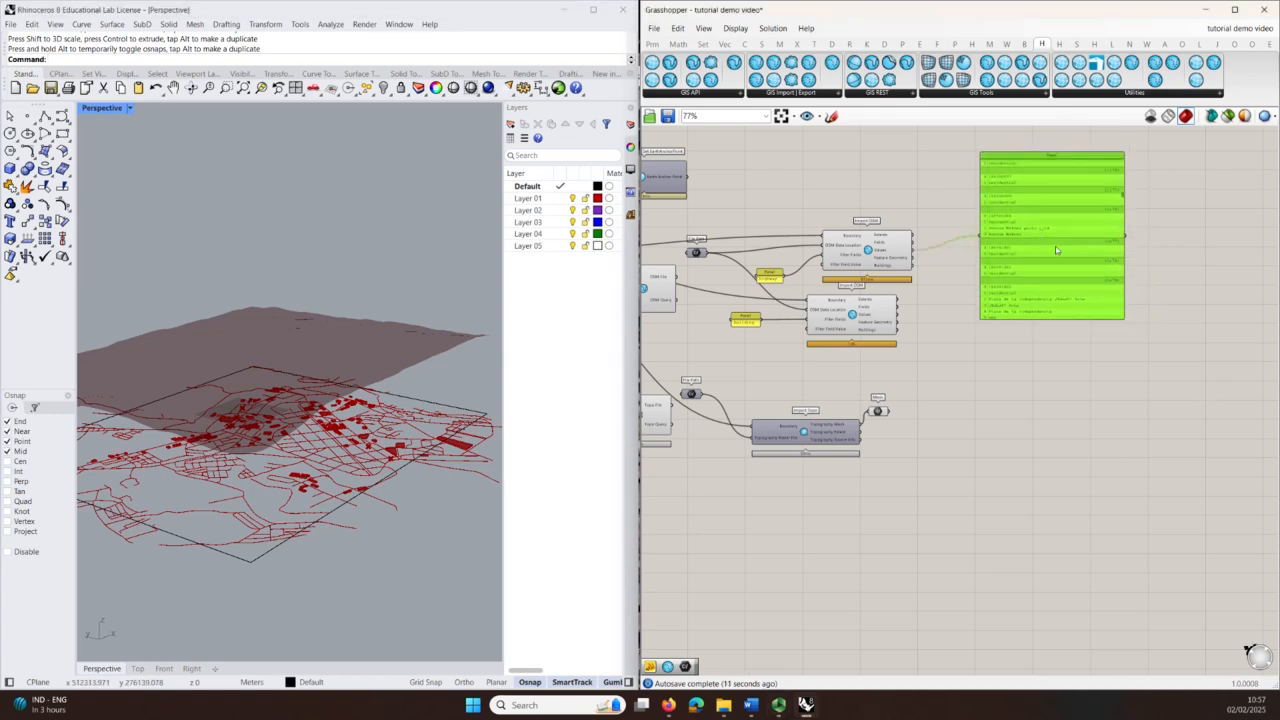
{"action": "key", "text": "Delete"}
Step: Move the Mesh parameter farther from Import Topo and compare the terrain mesh's elevation with the map from the side
{"action": "scroll", "coordinate": [870, 429], "scroll_direction": "up", "scroll_amount": 4}
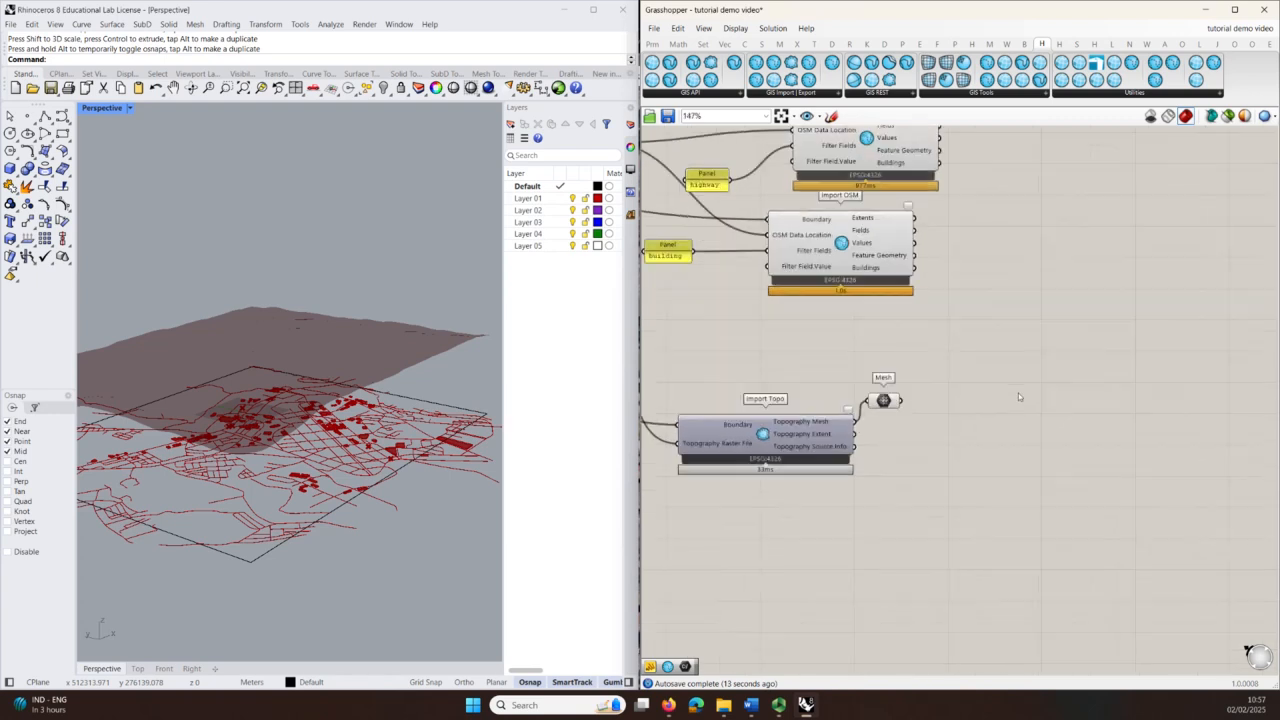
{"action": "left_click_drag", "start_coordinate": [828, 411], "coordinate": [913, 404]}
{"action": "right_click_drag", "start_coordinate": [161, 341], "coordinate": [331, 498]}
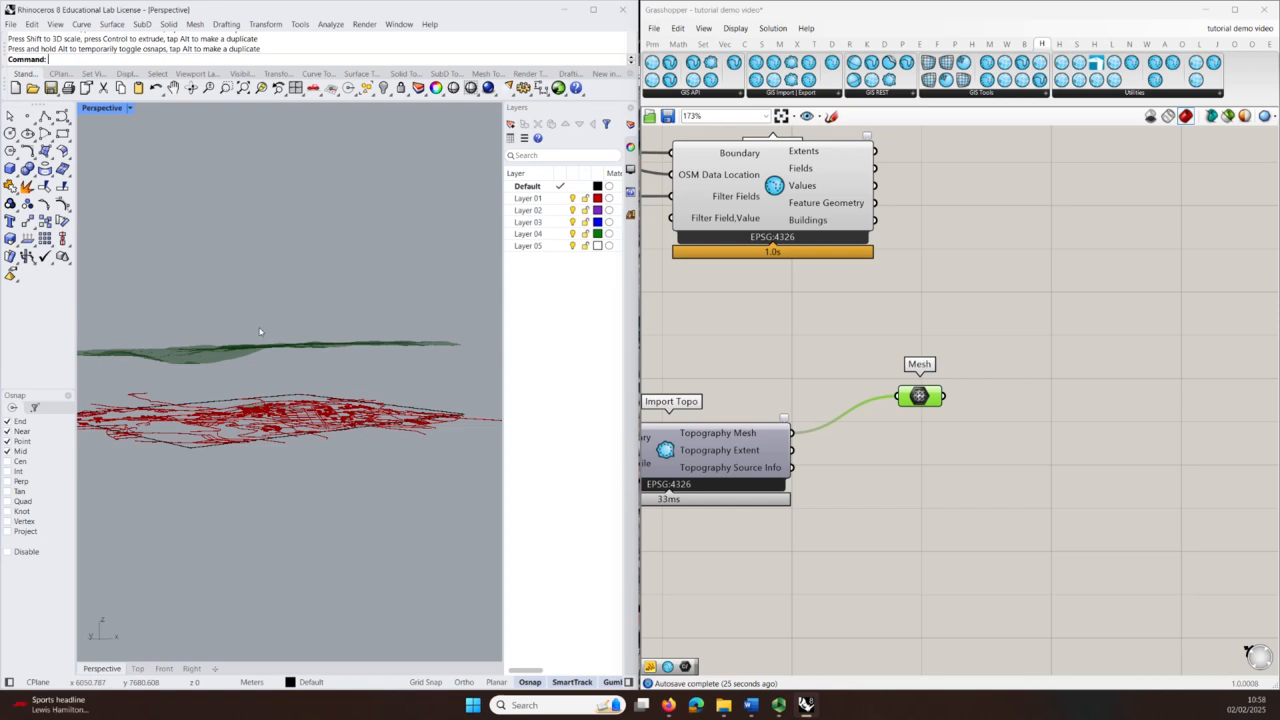
{"action": "right_click_drag", "start_coordinate": [231, 432], "coordinate": [440, 450]}
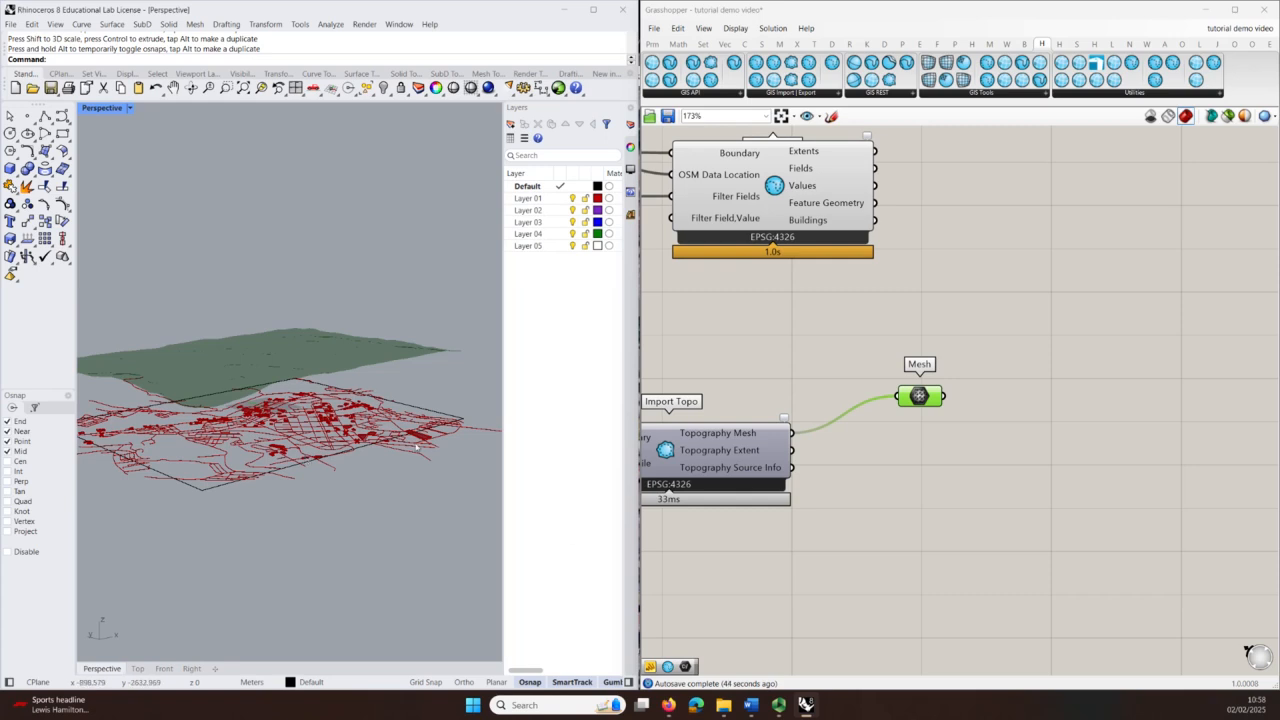
Step: Reposition the Mesh parameter and add a Move component after it, feeding the mesh into the Geometry input
{"action": "right_click_drag", "start_coordinate": [939, 496], "coordinate": [828, 402]}
{"action": "left_click_drag", "start_coordinate": [808, 302], "coordinate": [855, 360]}
{"action": "double_click", "coordinate": [977, 366]}
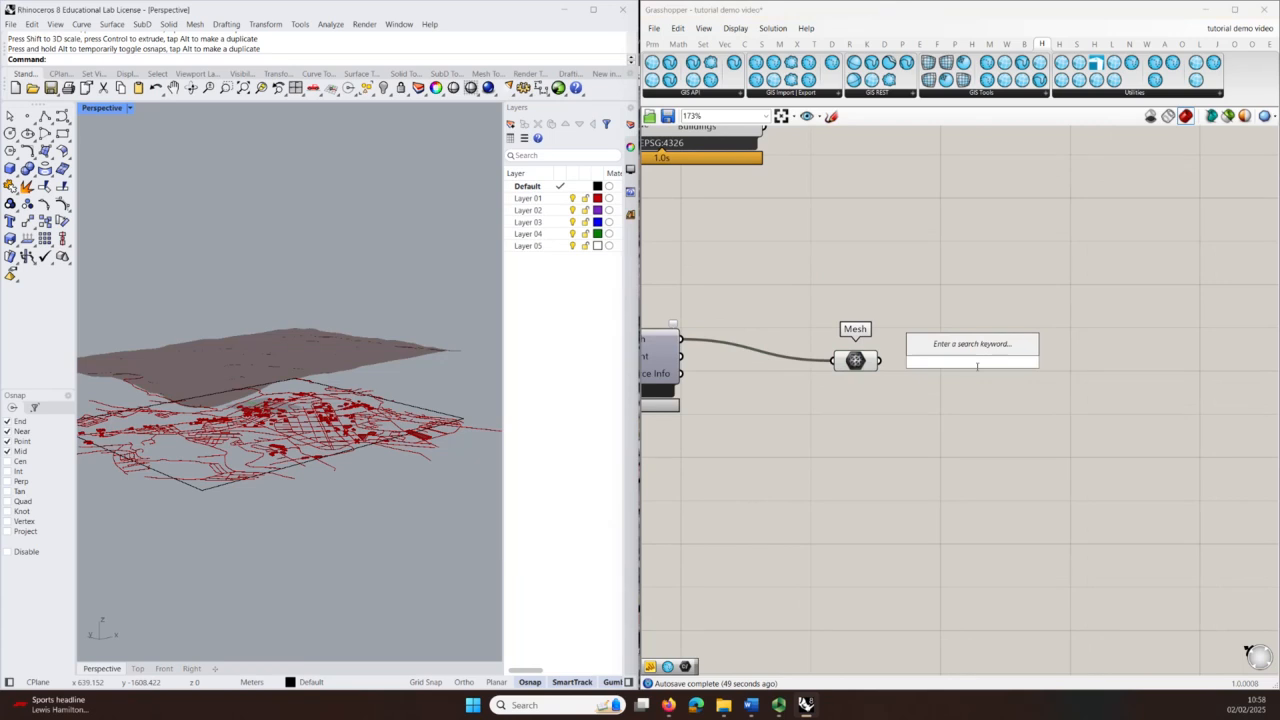
{"action": "type", "text": "move"}
{"action": "left_click", "coordinate": [967, 349]}
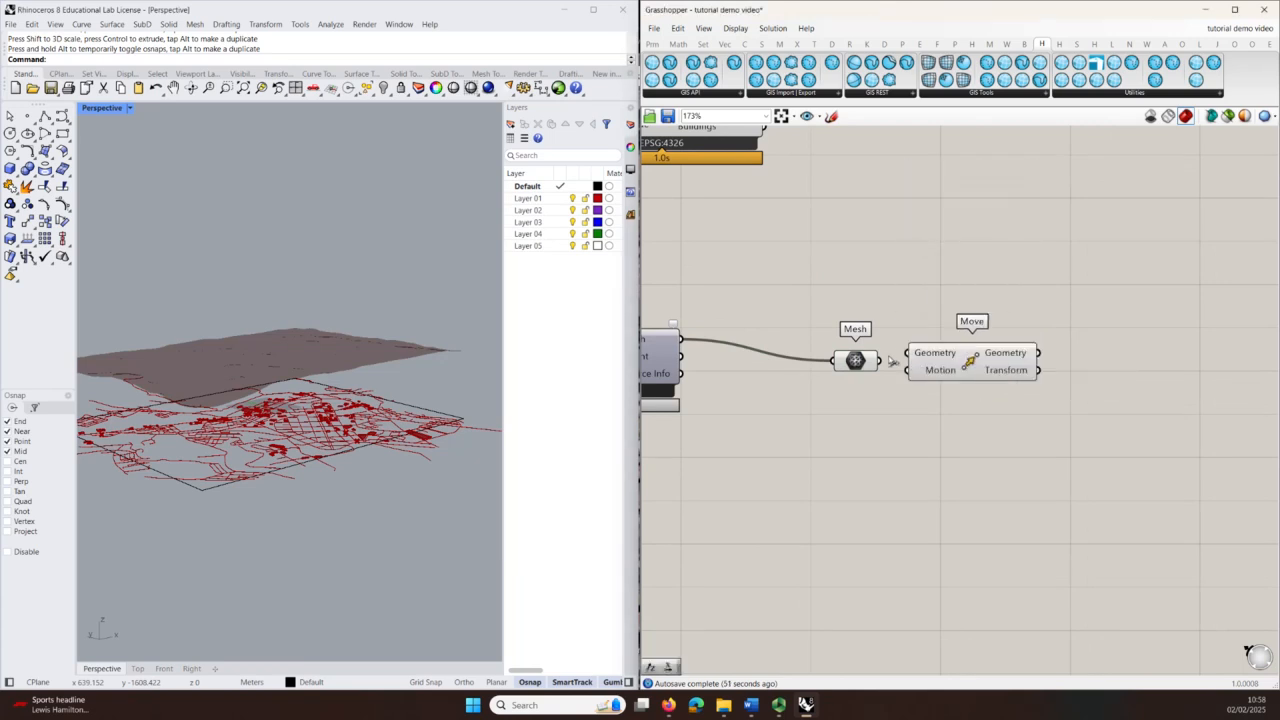
Step: Add a Unit Z vector component and connect its Unit vector output to the Move component's Motion input
{"action": "double_click", "coordinate": [953, 394]}
{"action": "type", "text": "z"}
{"action": "left_click", "coordinate": [959, 380]}
{"action": "left_click_drag", "start_coordinate": [1021, 403], "coordinate": [1047, 385]}
Step: Add an expression to the Move component's Motion input that reverses the incoming Unit Z vector
{"action": "right_click", "coordinate": [1047, 385]}
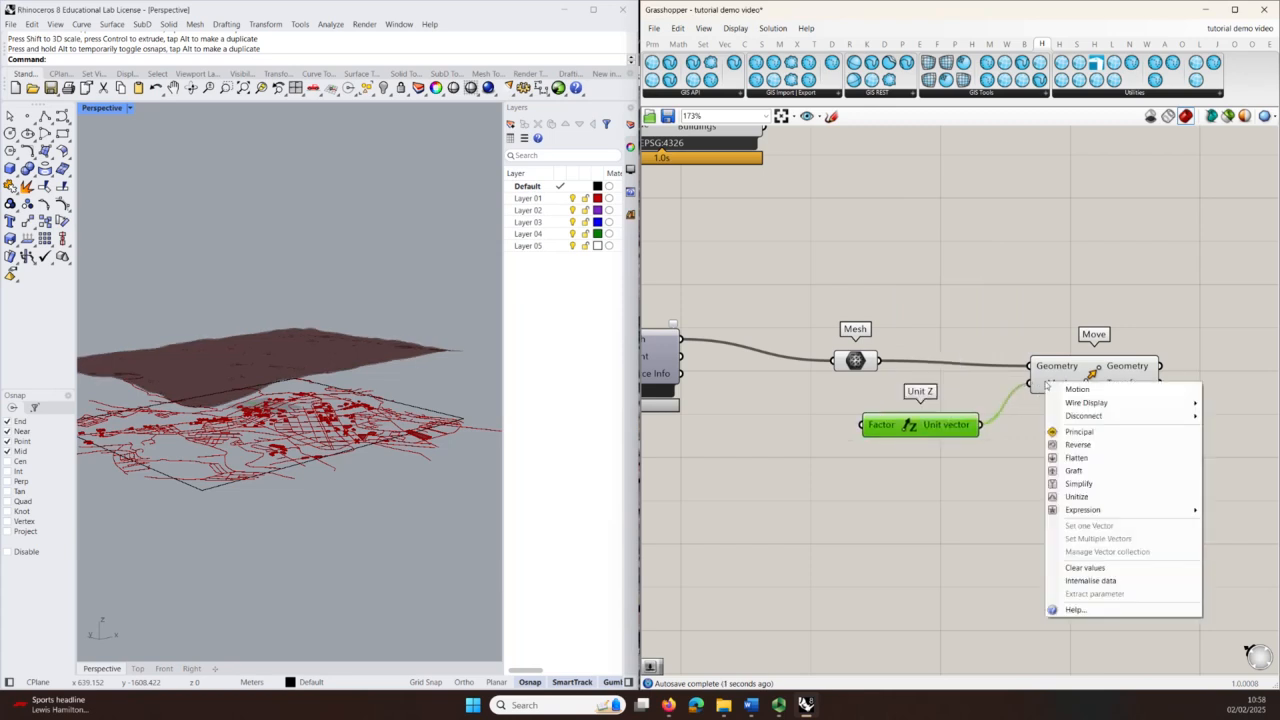
{"action": "mouse_move", "coordinate": [1082, 509]}
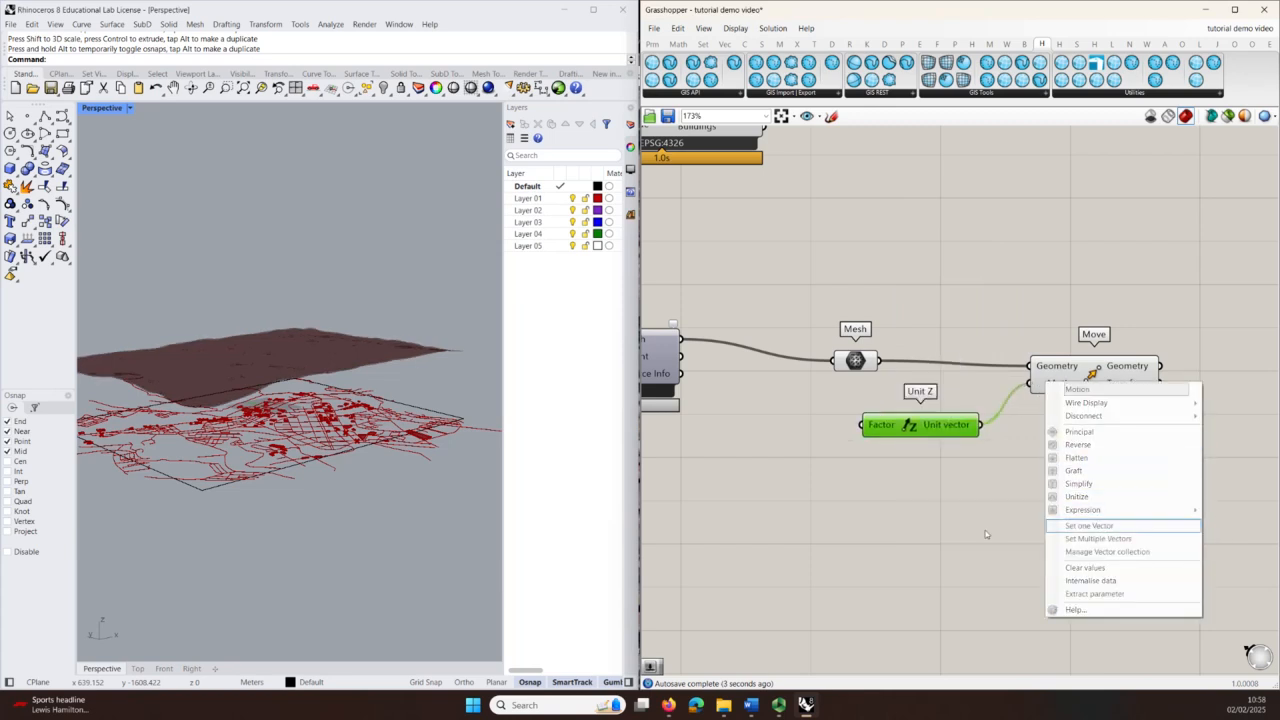
{"action": "left_click", "coordinate": [1104, 524]}
{"action": "right_click", "coordinate": [1047, 390]}
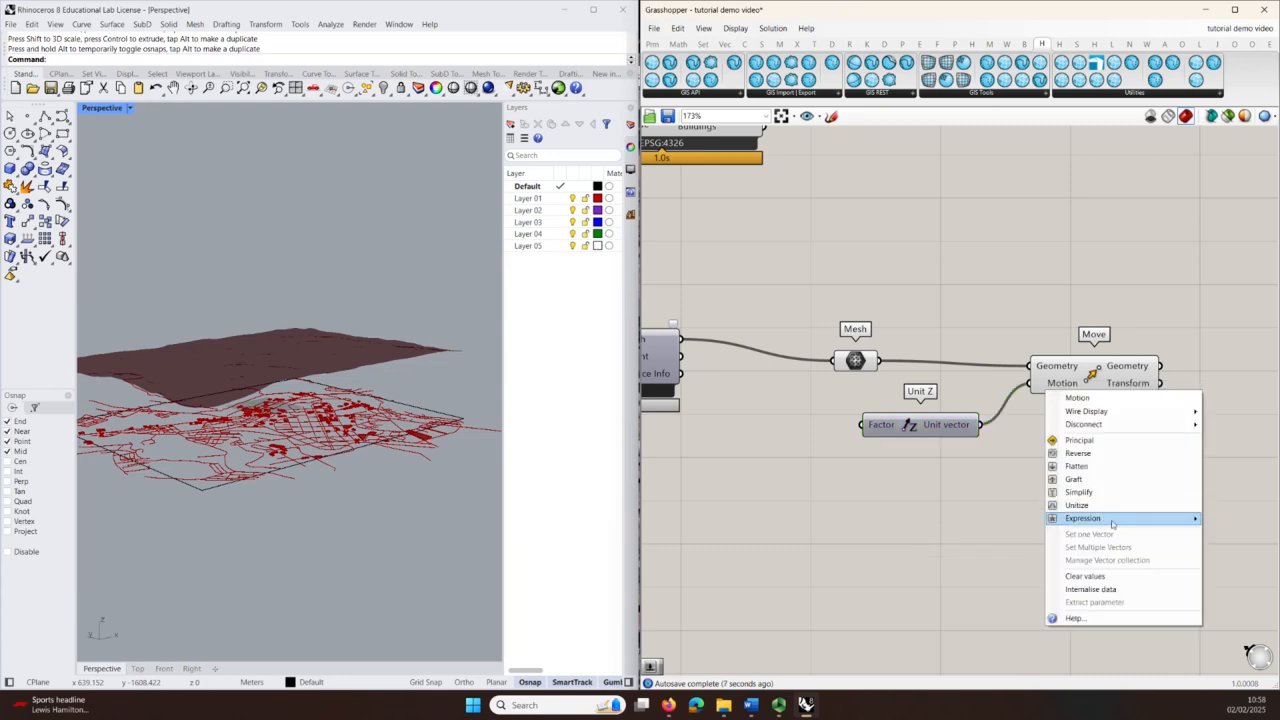
{"action": "mouse_move", "coordinate": [1073, 518]}
{"action": "left_click", "coordinate": [1020, 532]}
{"action": "type", "text": "x"}
{"action": "left_click", "coordinate": [1016, 548]}
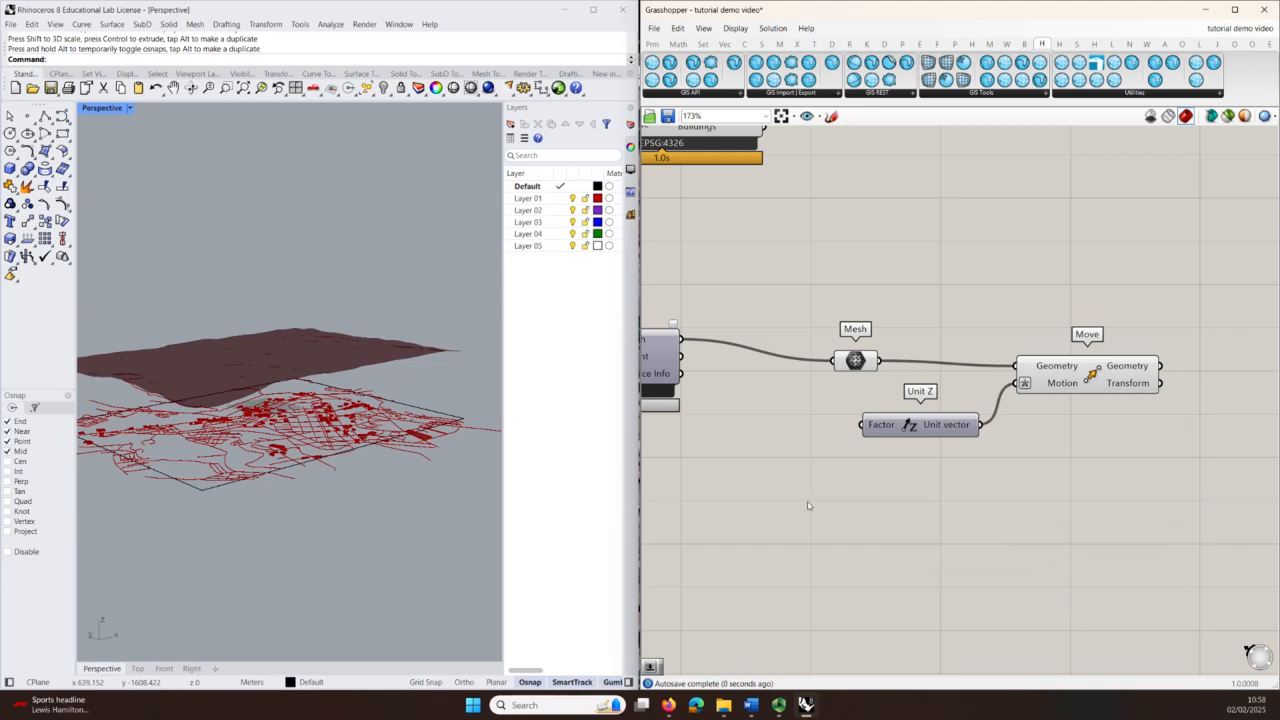
Step: Add a number slider with the value 1000 and connect it to the Unit Z component's Factor input
{"action": "double_click", "coordinate": [706, 490]}
{"action": "type", "text": "1000"}
{"action": "key", "text": "Return"}
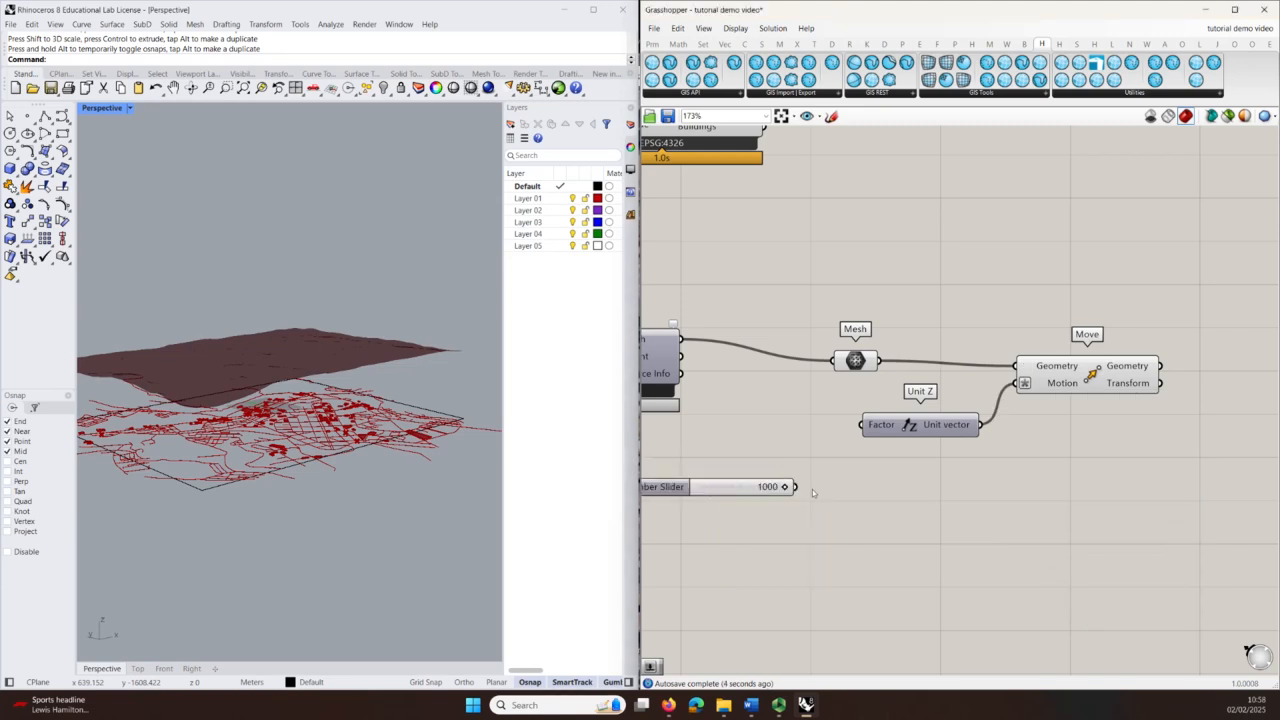
{"action": "left_click_drag", "start_coordinate": [792, 487], "coordinate": [862, 425]}
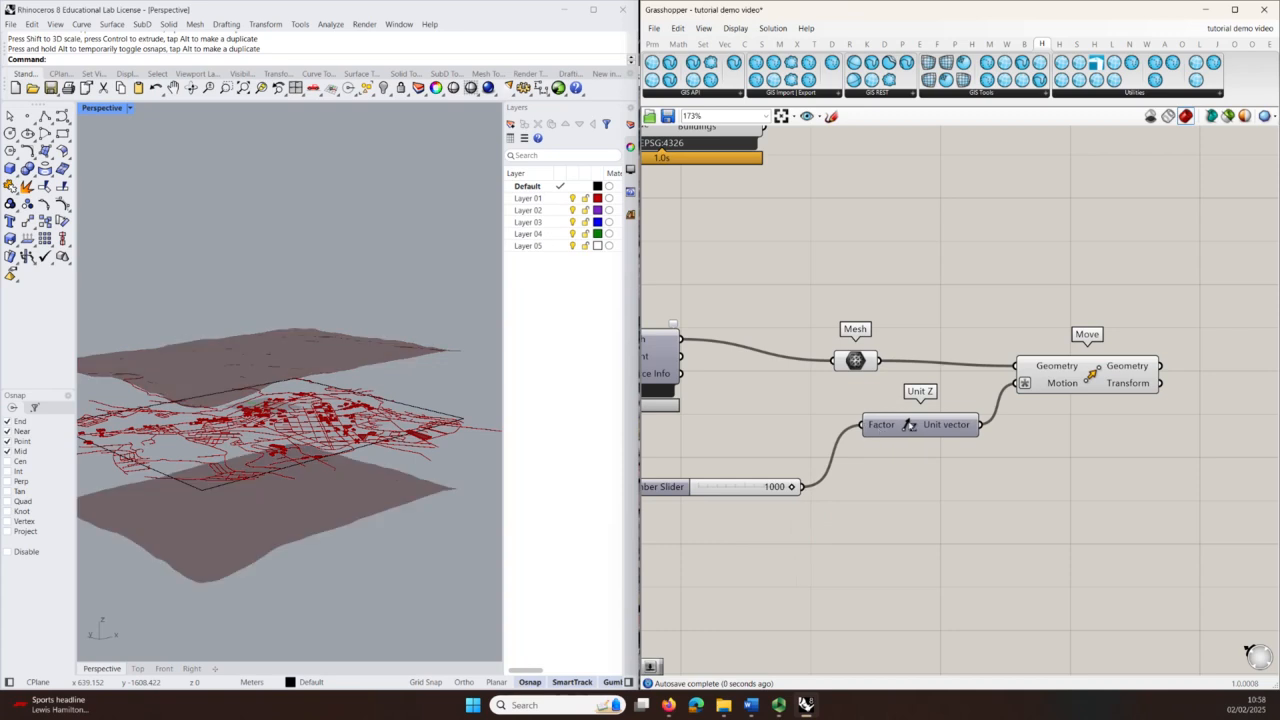
Step: Lower the slider feeding the Unit Z factor to 422 so the moved terrain approaches the map
{"action": "scroll", "coordinate": [1014, 400], "scroll_direction": "down", "scroll_amount": 1}
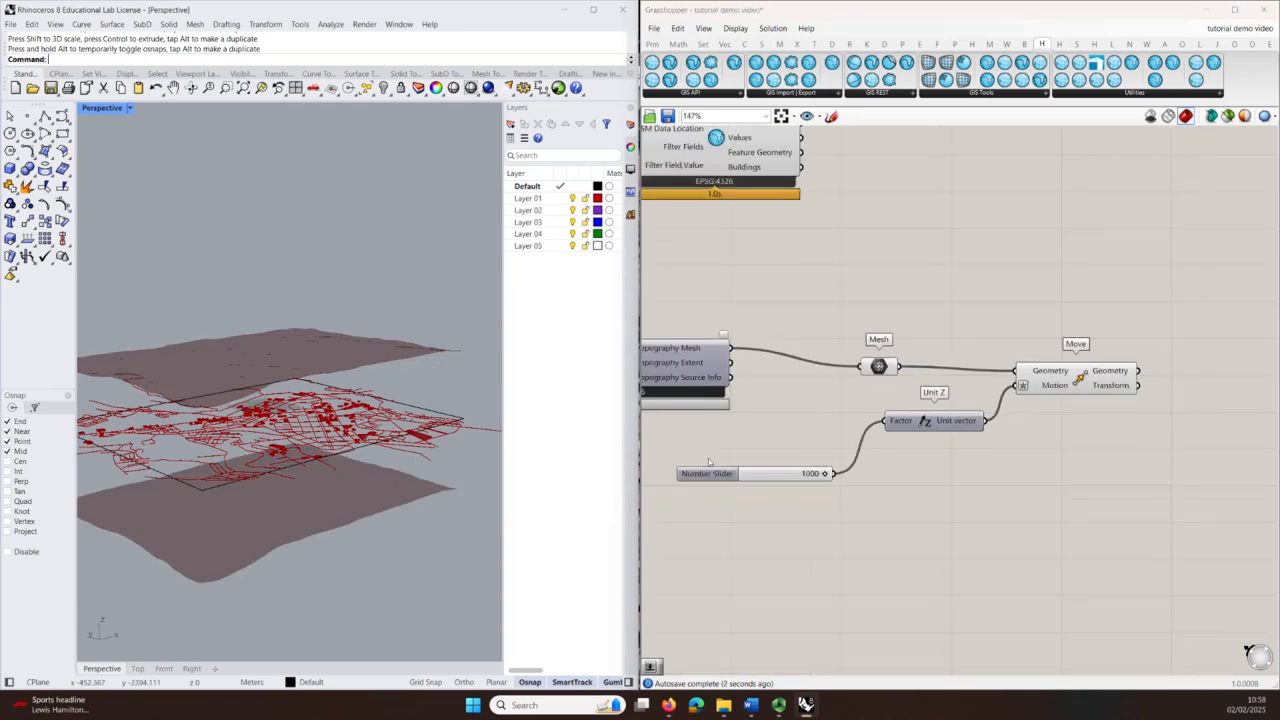
{"action": "scroll", "coordinate": [825, 490], "scroll_direction": "up", "scroll_amount": 4}
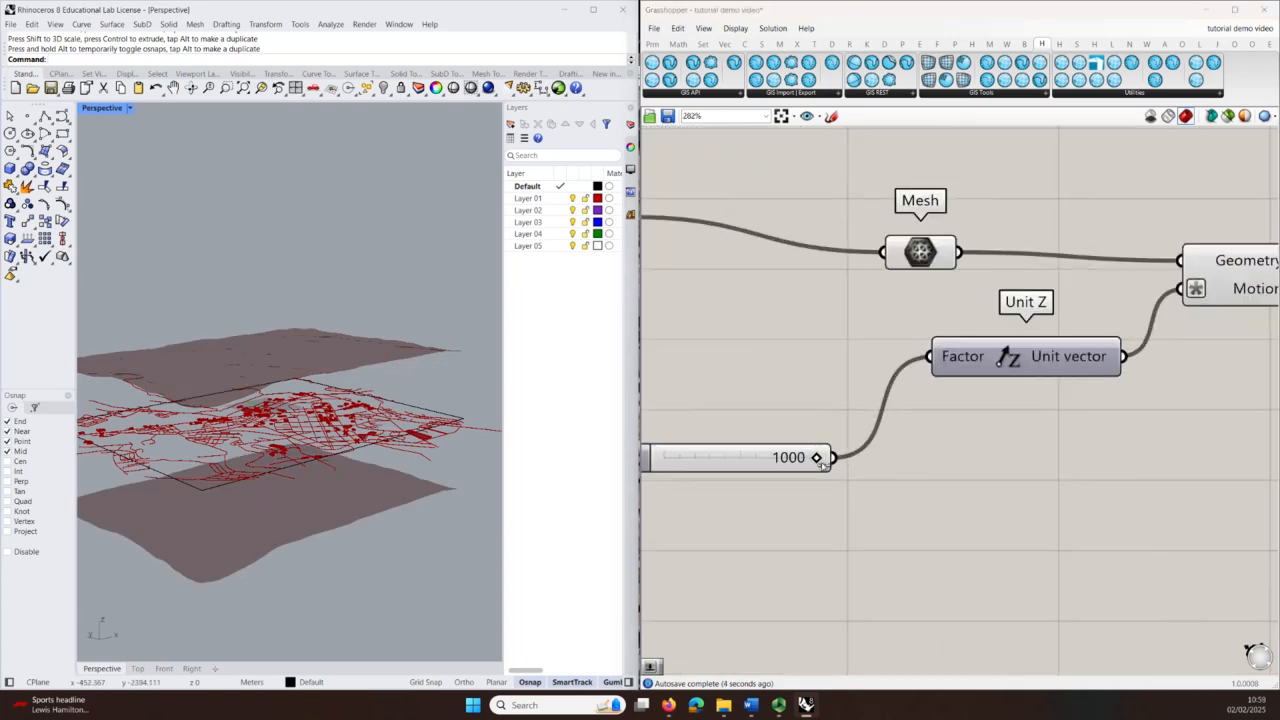
{"action": "mouse_move", "coordinate": [822, 465]}
{"action": "left_click_drag", "start_coordinate": [818, 458], "coordinate": [730, 457]}
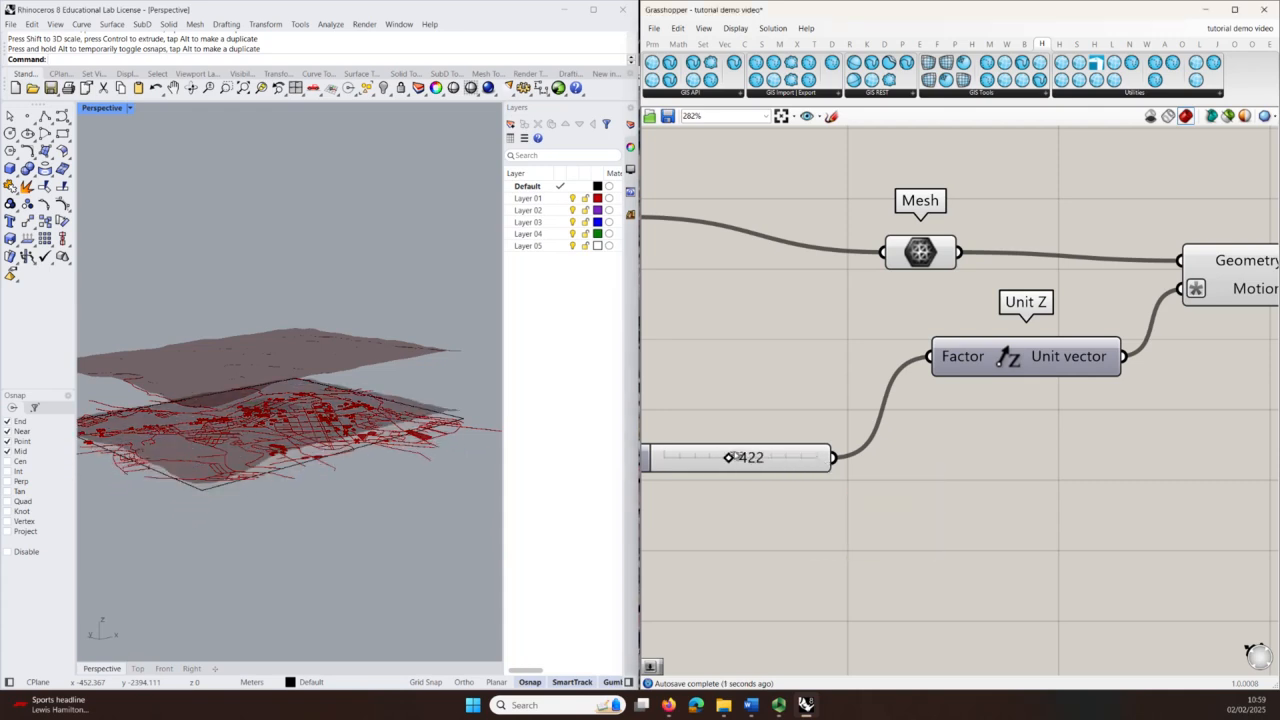
Step: Turn off the preview of the Mesh parameter that holds the original, unmoved terrain
{"action": "mouse_move", "coordinate": [290, 585]}
{"action": "right_mouse_down"}
{"action": "mouse_move", "coordinate": [291, 545]}
{"action": "mouse_move", "coordinate": [285, 560]}
{"action": "right_mouse_up"}
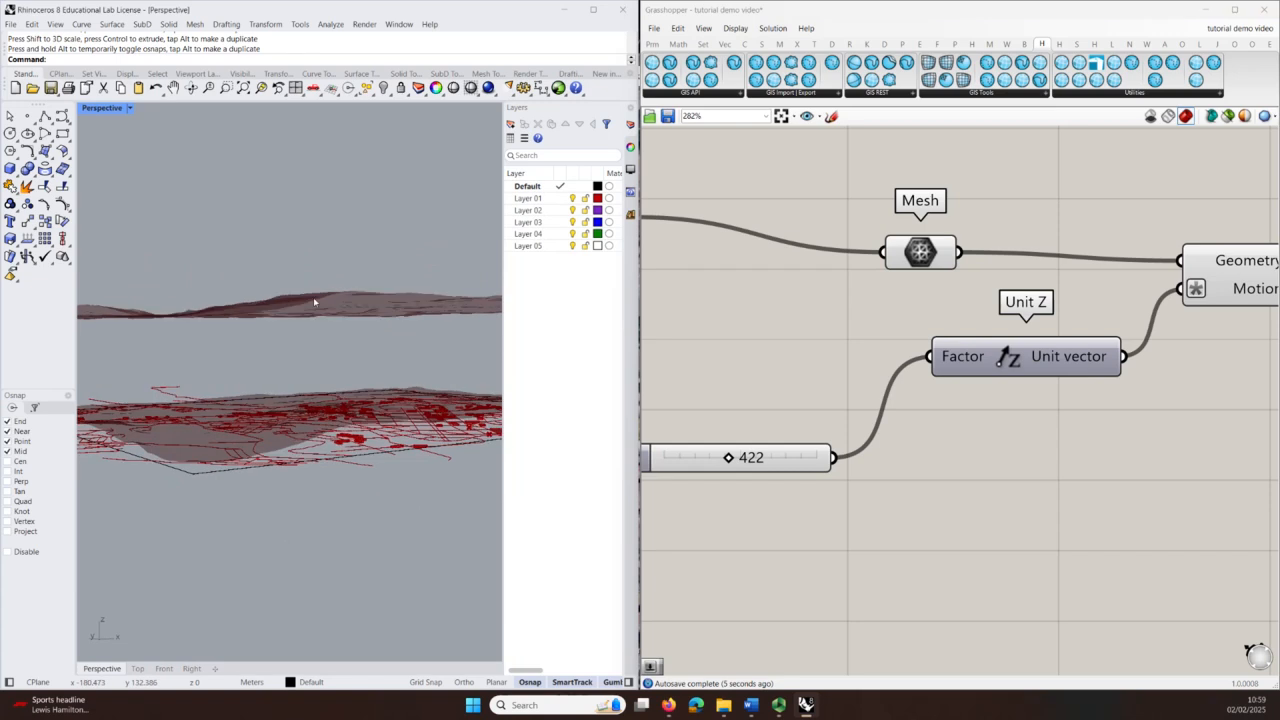
{"action": "left_click", "coordinate": [915, 260]}
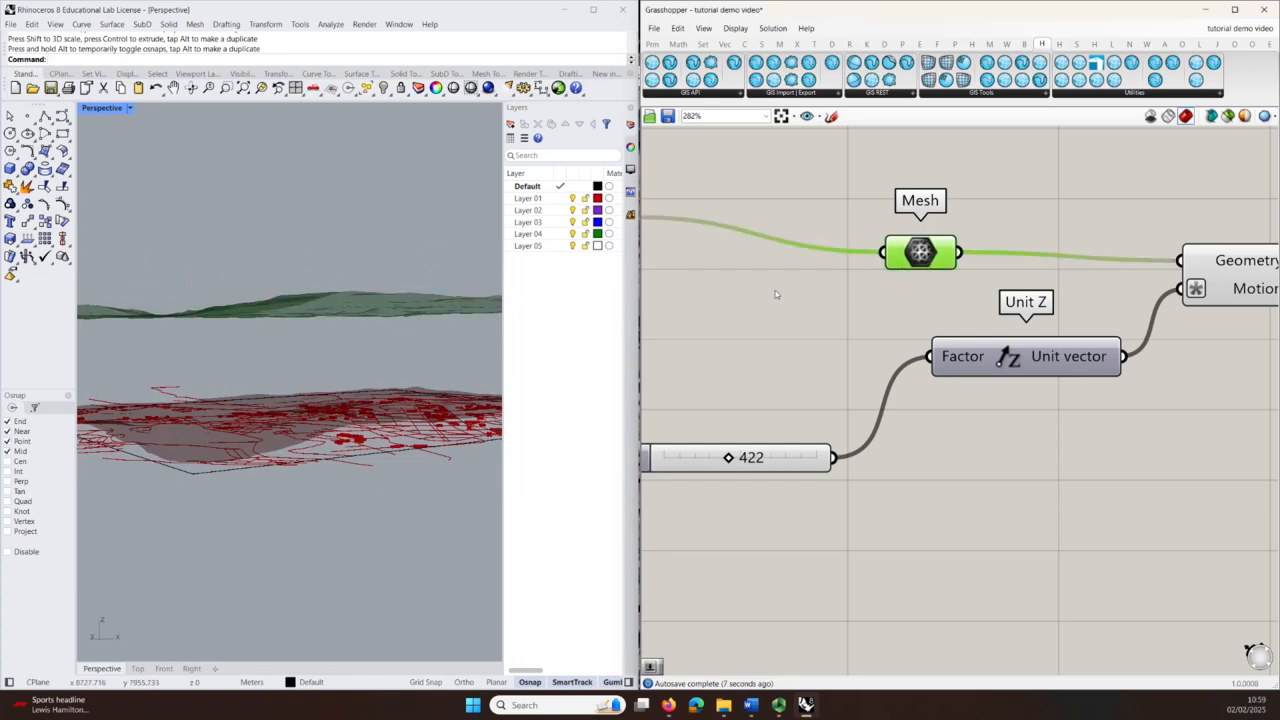
{"action": "middle_click", "coordinate": [775, 290]}
{"action": "left_click", "coordinate": [814, 251]}
Step: Compare the moved terrain mesh's height with the roads and buildings in the Perspective and Right views
{"action": "mouse_move", "coordinate": [112, 498]}
{"action": "right_mouse_down"}
{"action": "mouse_move", "coordinate": [333, 562]}
{"action": "mouse_move", "coordinate": [140, 528]}
{"action": "mouse_move", "coordinate": [101, 506]}
{"action": "mouse_move", "coordinate": [128, 518]}
{"action": "mouse_move", "coordinate": [126, 534]}
{"action": "mouse_move", "coordinate": [116, 498]}
{"action": "right_mouse_up"}
{"action": "scroll", "coordinate": [252, 510], "scroll_direction": "down", "scroll_amount": 5}
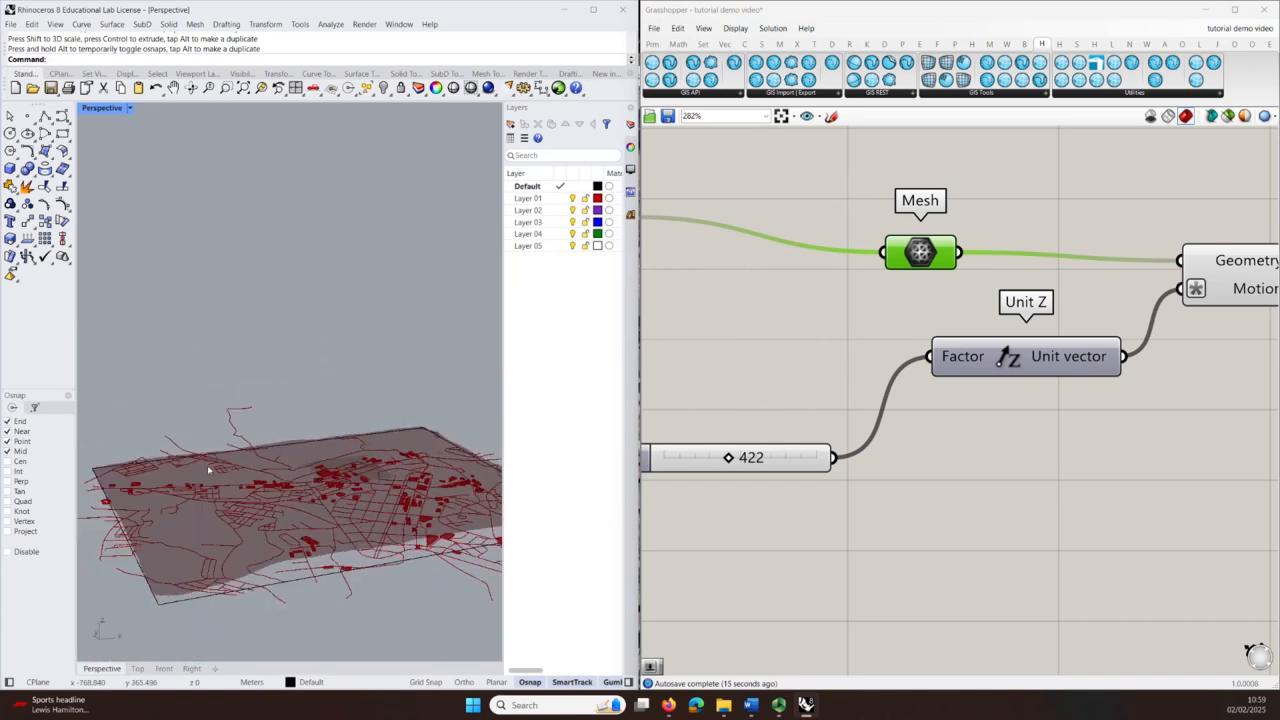
{"action": "right_click_drag", "start_coordinate": [330, 558], "coordinate": [325, 500]}
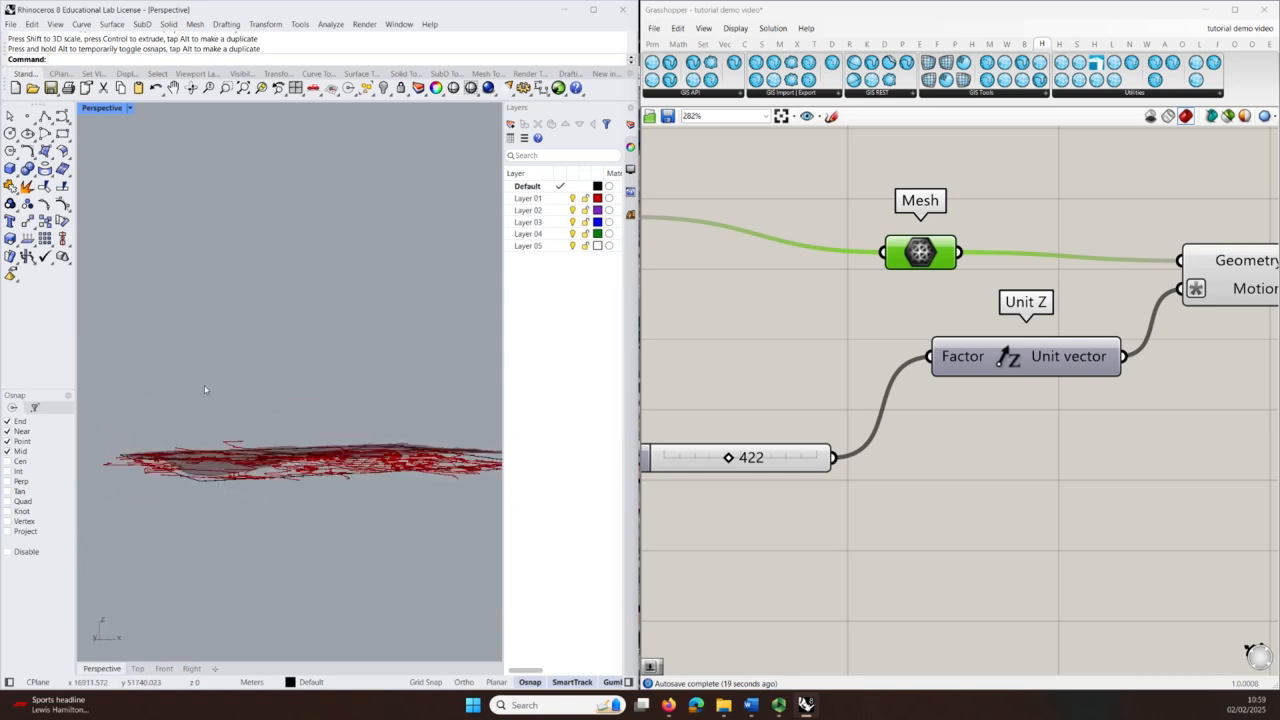
{"action": "right_click_drag", "start_coordinate": [322, 456], "coordinate": [350, 500]}
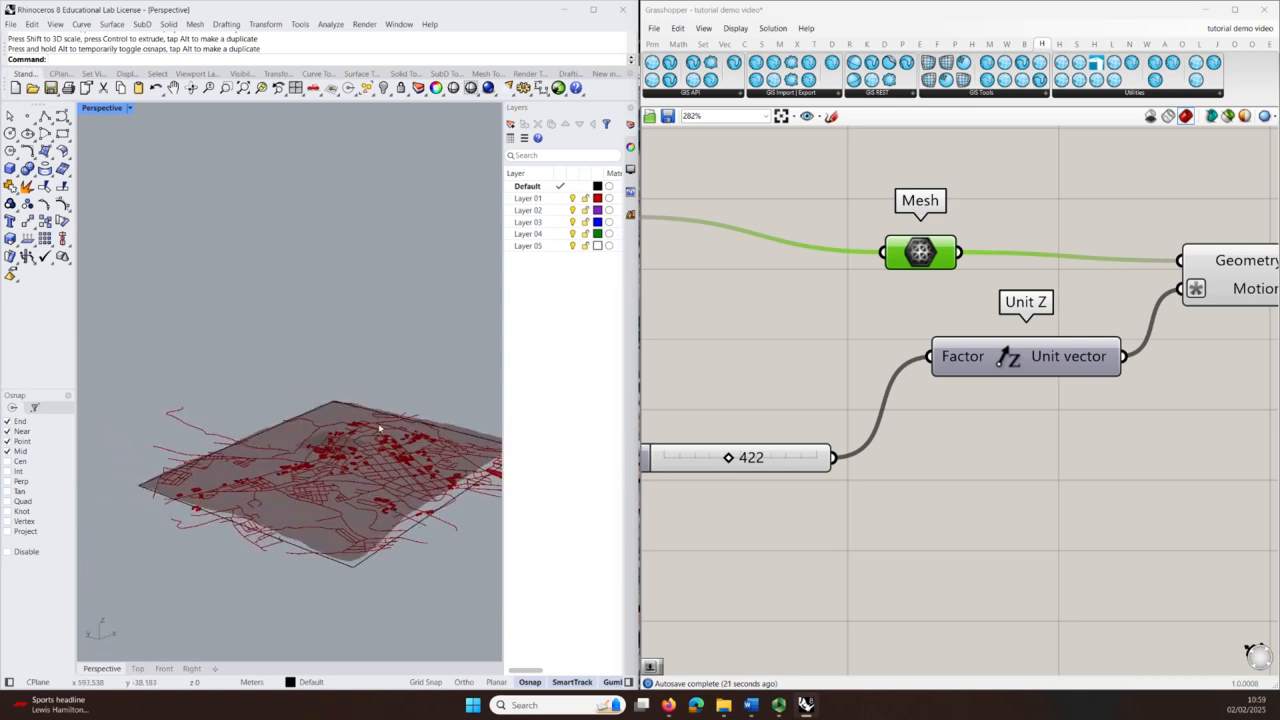
{"action": "scroll", "coordinate": [382, 432], "scroll_direction": "up", "scroll_amount": 6}
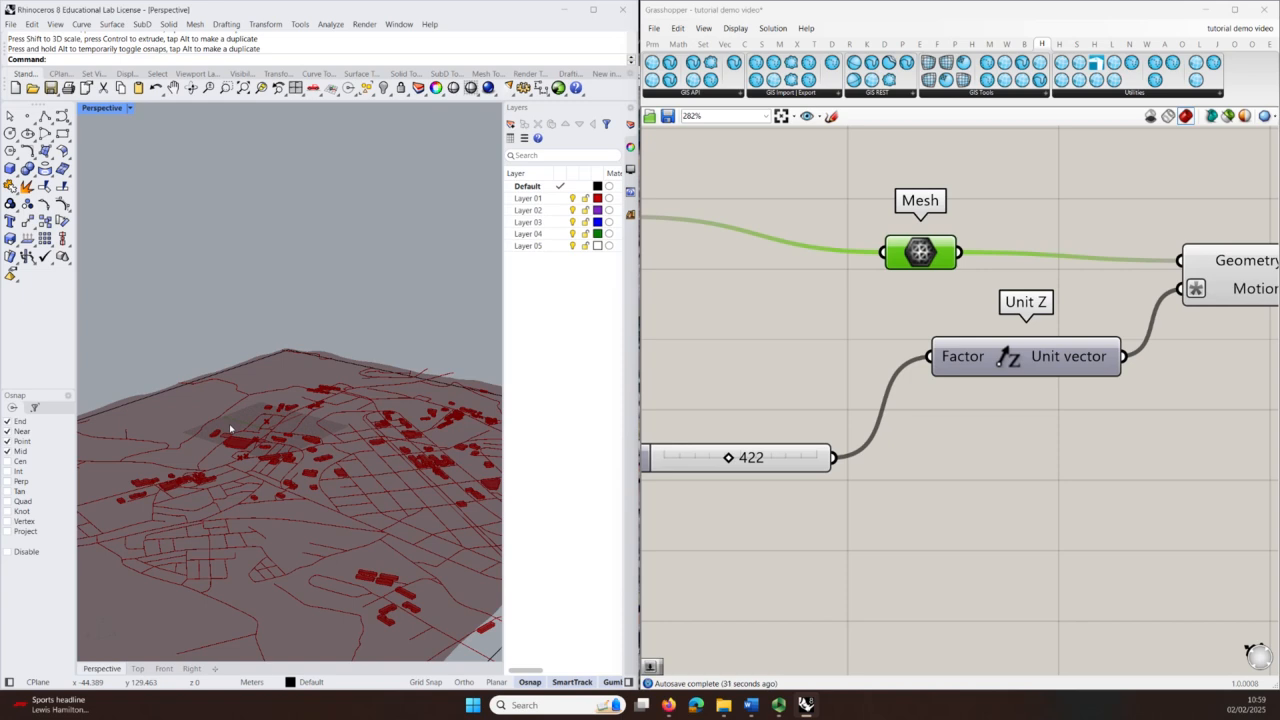
{"action": "left_click", "coordinate": [192, 669]}
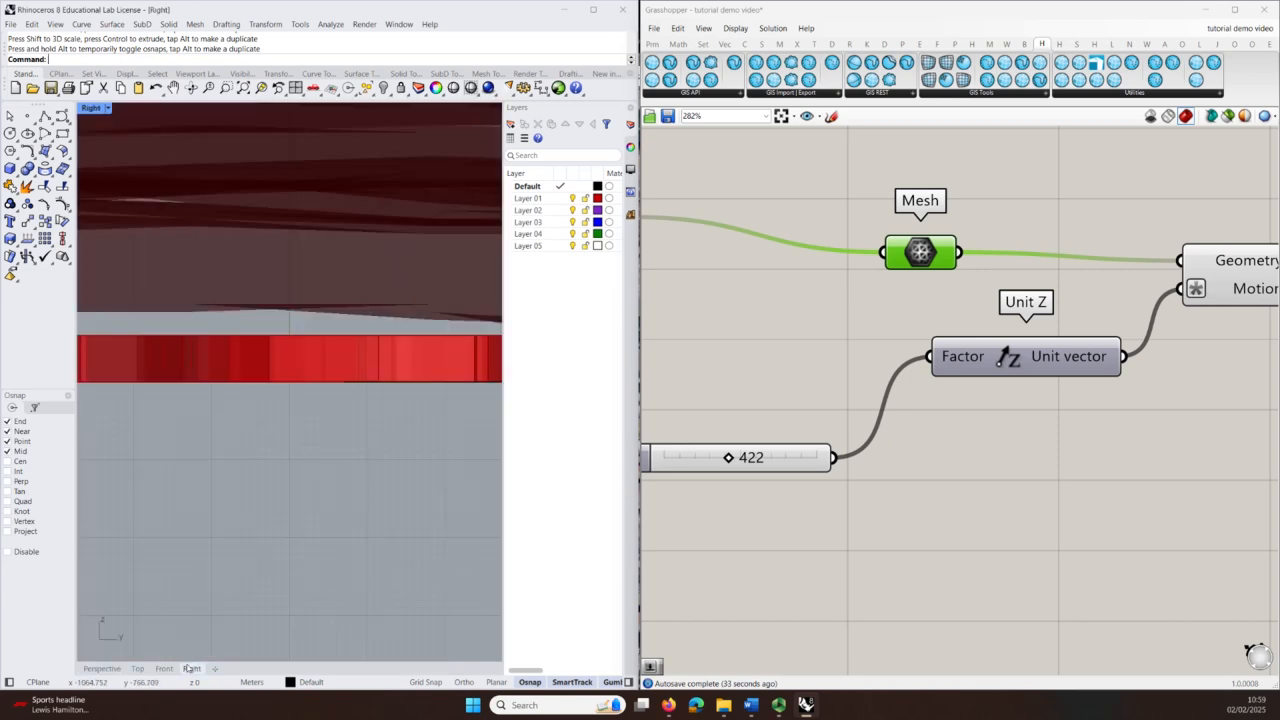
{"action": "scroll", "coordinate": [266, 466], "scroll_direction": "down", "scroll_amount": 10}
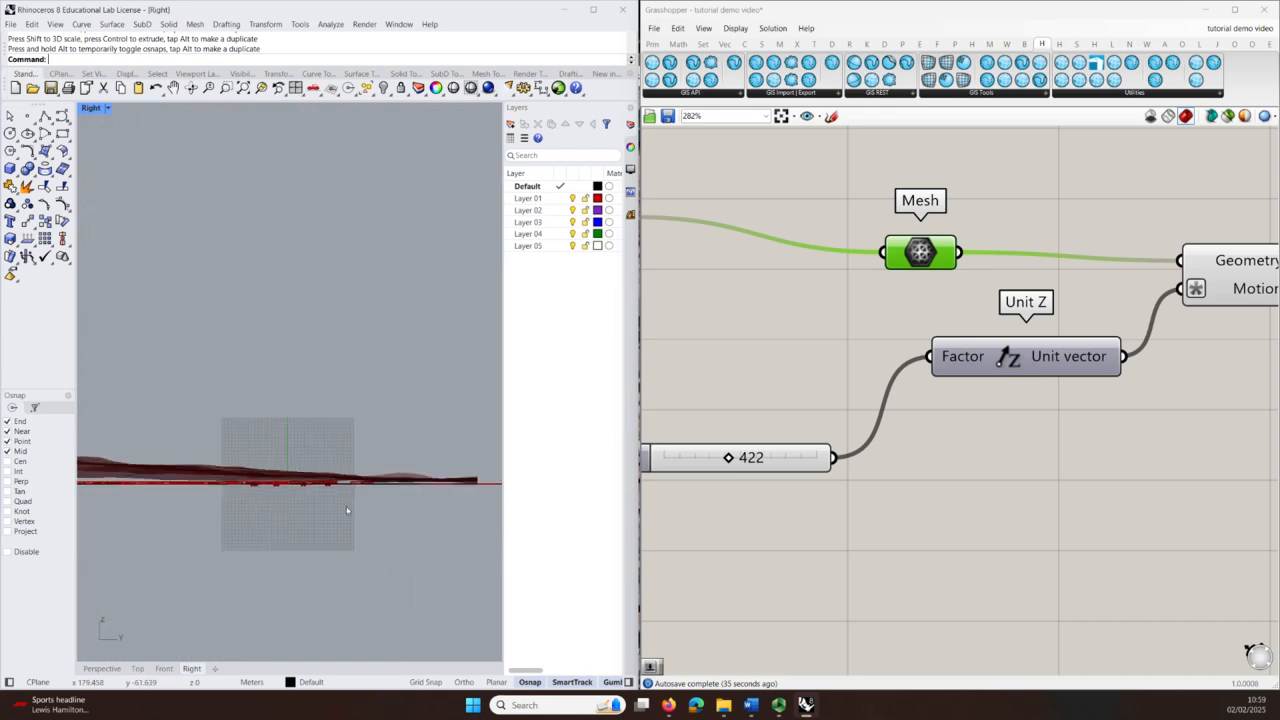
{"action": "scroll", "coordinate": [173, 449], "scroll_direction": "down", "scroll_amount": 1}
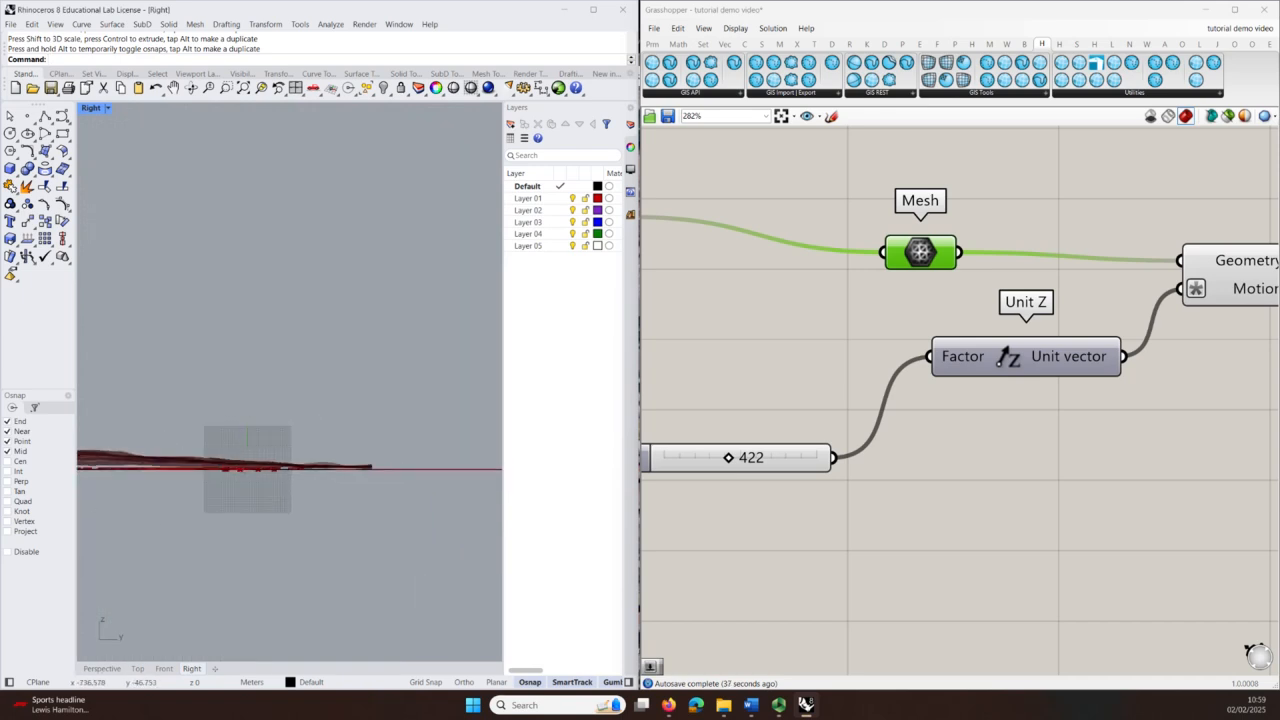
{"action": "left_click", "coordinate": [101, 668]}
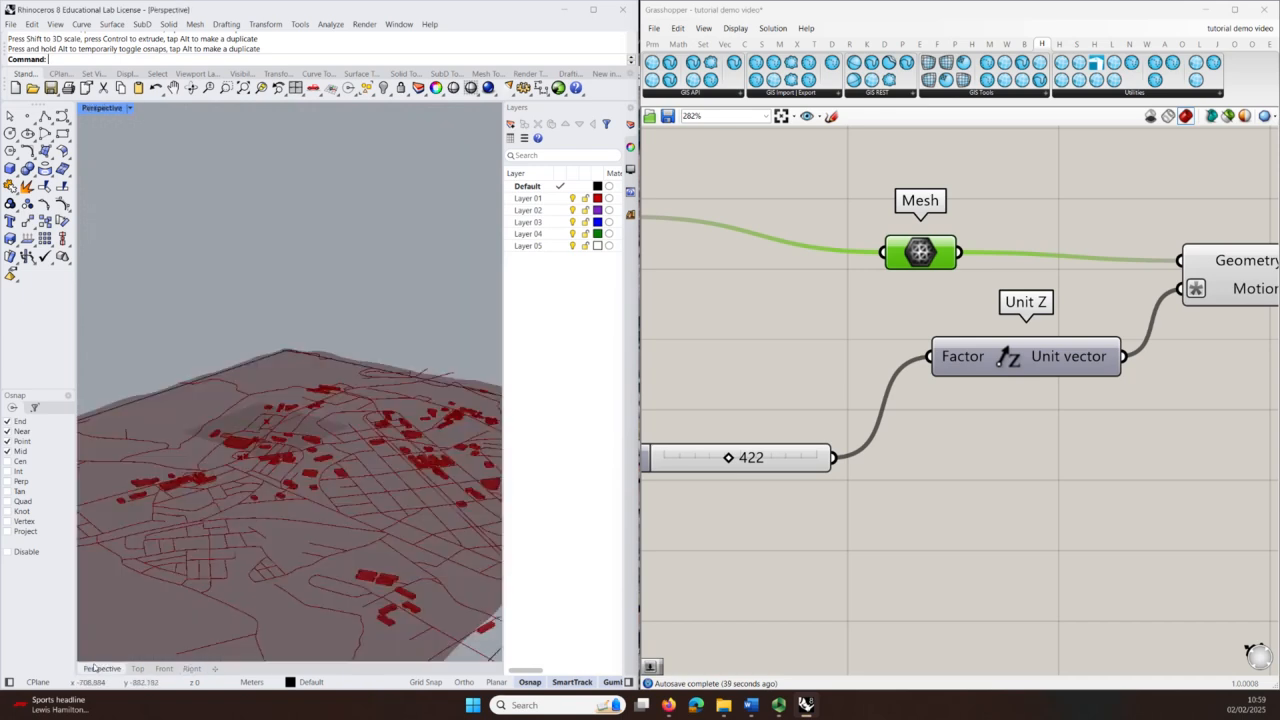
{"action": "scroll", "coordinate": [289, 404], "scroll_direction": "down", "scroll_amount": 6}
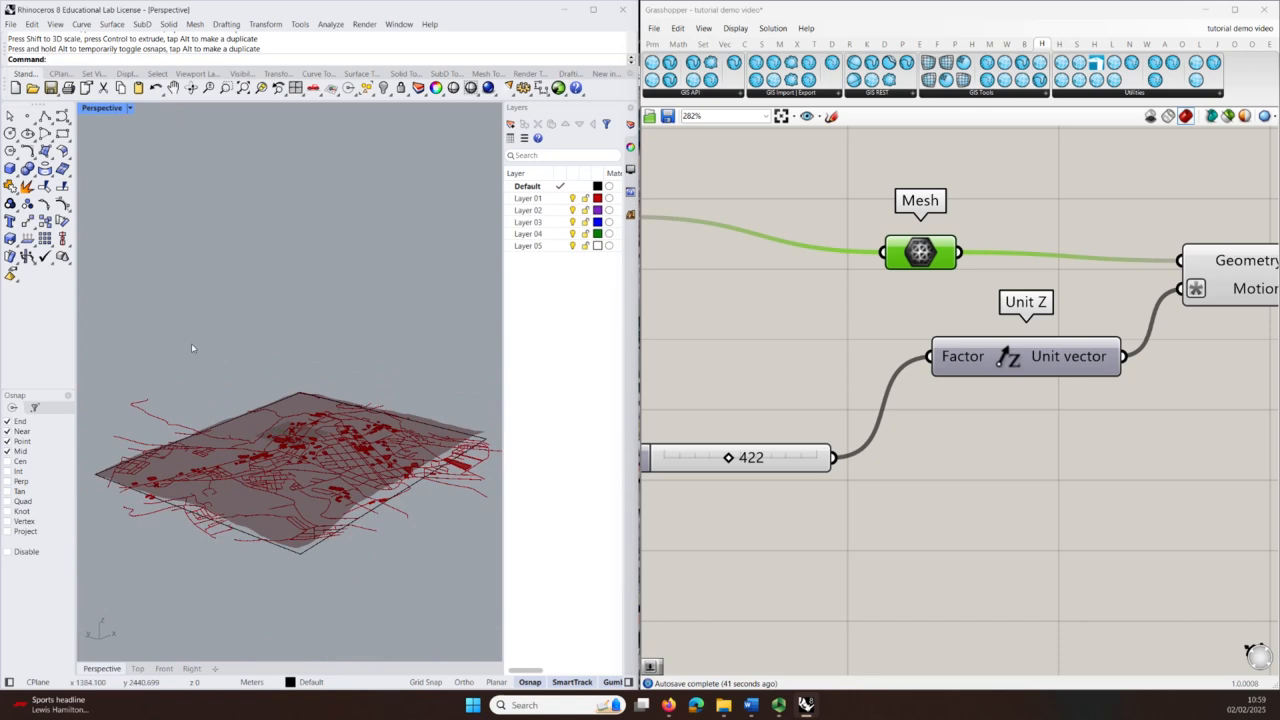
{"action": "scroll", "coordinate": [823, 334], "scroll_direction": "down", "scroll_amount": 2}
Step: Check the Move component's output and examine the moved terrain with the buildings and roads at close range
{"action": "right_click_drag", "start_coordinate": [981, 481], "coordinate": [735, 518]}
{"action": "right_click_drag", "start_coordinate": [992, 451], "coordinate": [843, 489]}
{"action": "scroll", "coordinate": [848, 370], "scroll_direction": "up", "scroll_amount": 3}
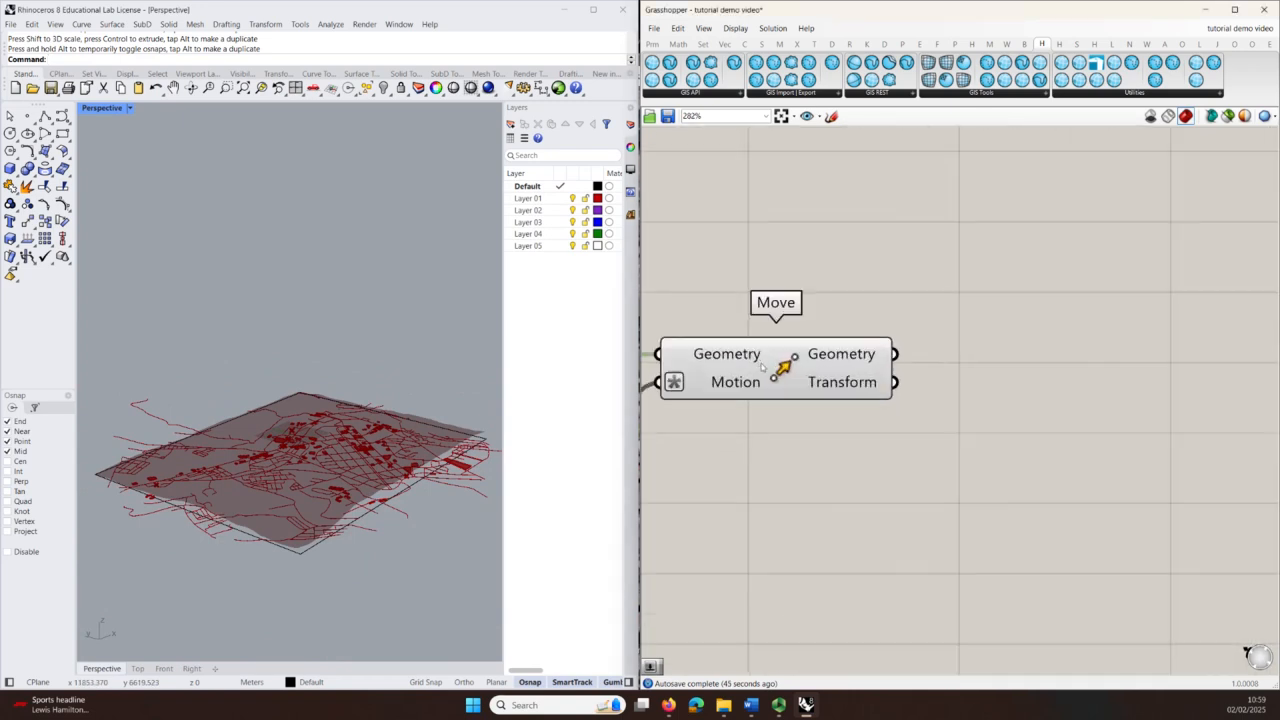
{"action": "left_click", "coordinate": [850, 367]}
{"action": "left_click_drag", "start_coordinate": [851, 368], "coordinate": [898, 358]}
{"action": "left_click", "coordinate": [843, 494]}
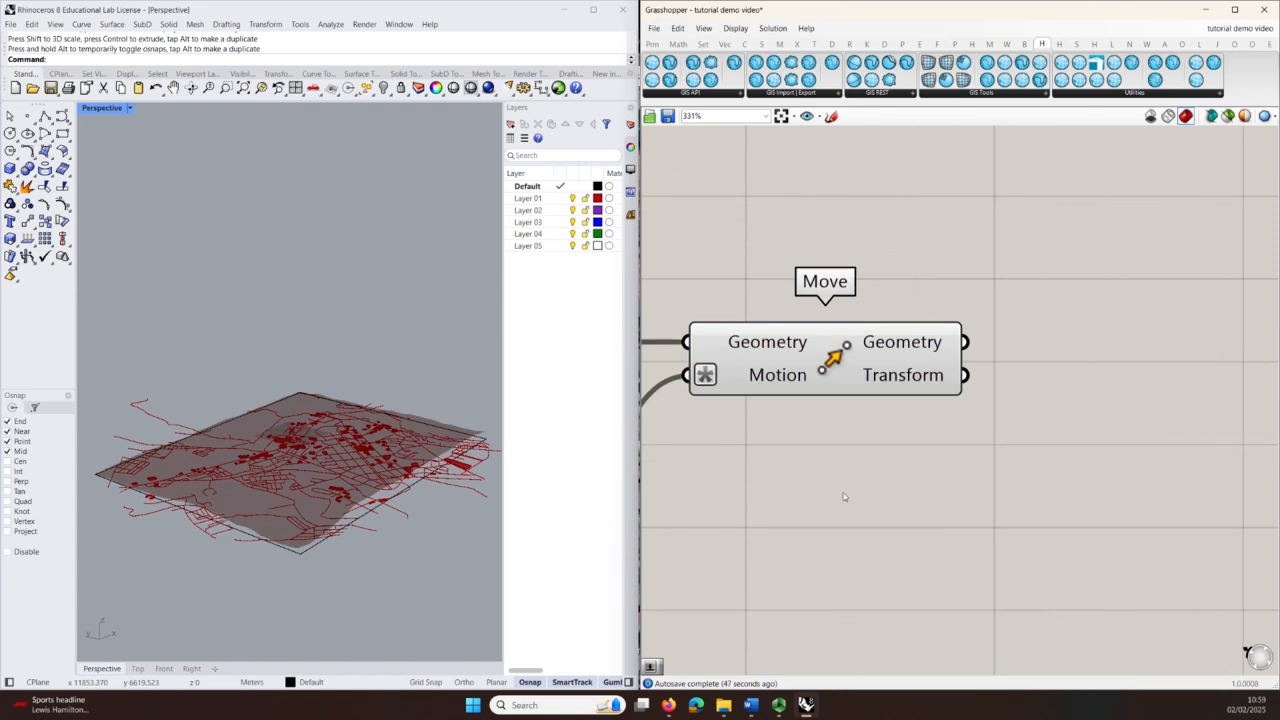
{"action": "scroll", "coordinate": [427, 537], "scroll_direction": "up", "scroll_amount": 5}
{"action": "right_click_drag", "start_coordinate": [427, 537], "coordinate": [447, 449]}
{"action": "right_click_drag", "start_coordinate": [257, 468], "coordinate": [300, 506]}
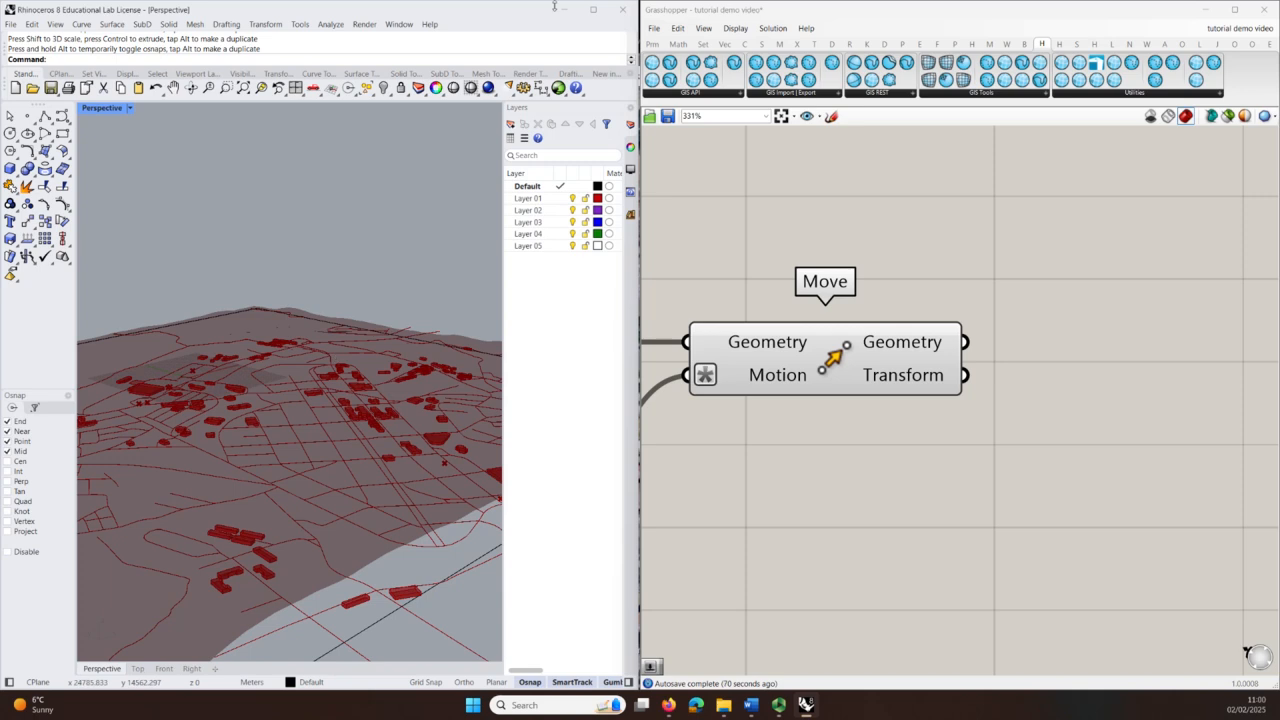
Step: Add an Area component and connect the building Import OSM component's Feature Geometry output to its Geometry input
{"action": "scroll", "coordinate": [758, 495], "scroll_direction": "down", "scroll_amount": 6}
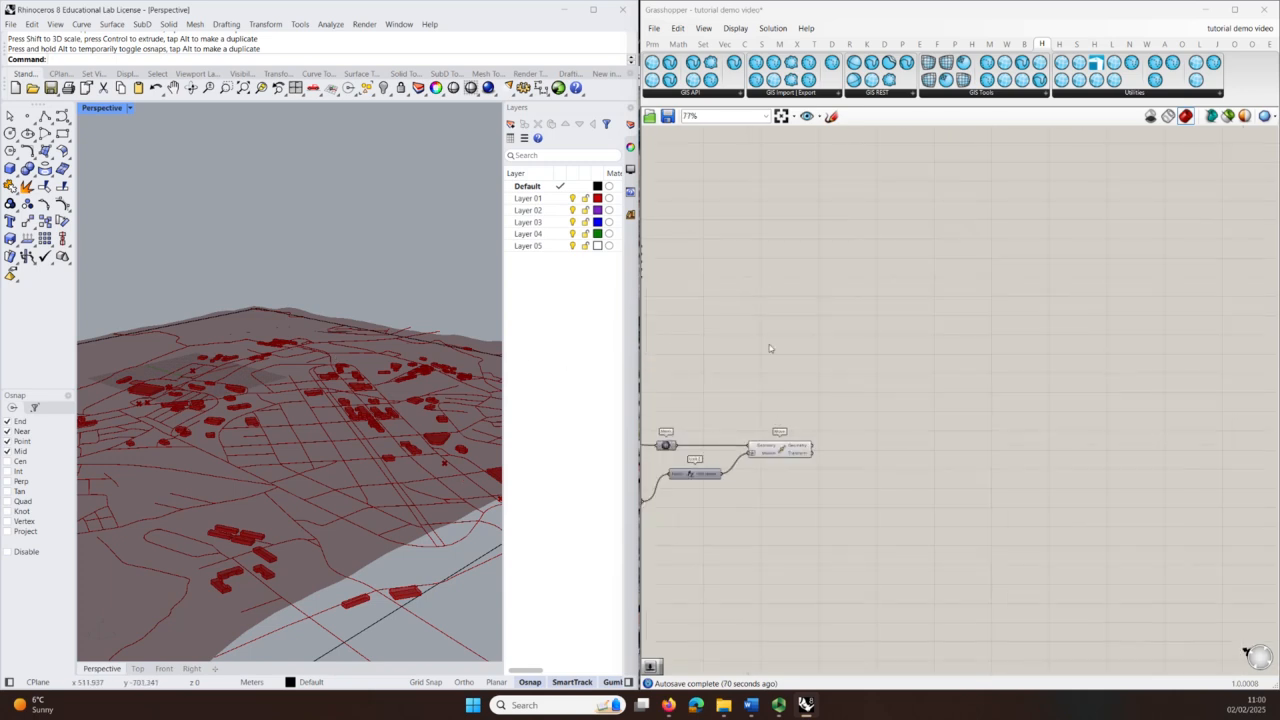
{"action": "scroll", "coordinate": [817, 487], "scroll_direction": "up", "scroll_amount": 6}
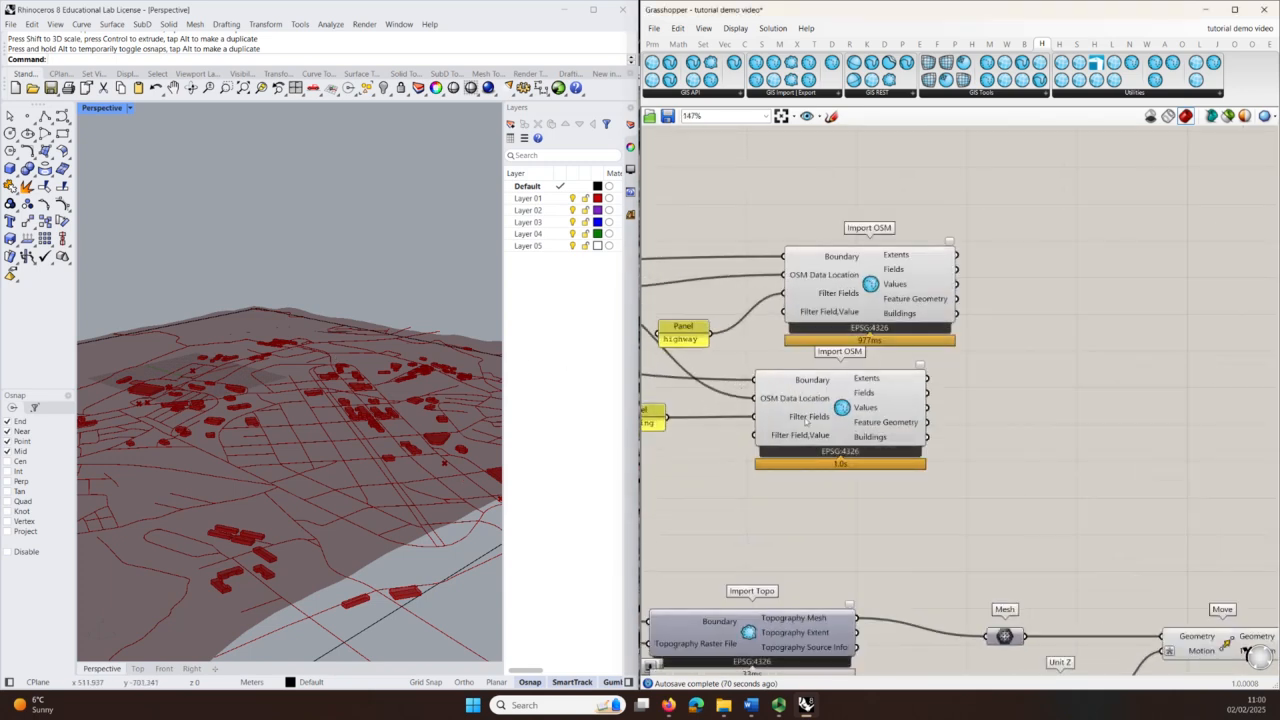
{"action": "left_click", "coordinate": [852, 425]}
{"action": "scroll", "coordinate": [960, 444], "scroll_direction": "up", "scroll_amount": 3}
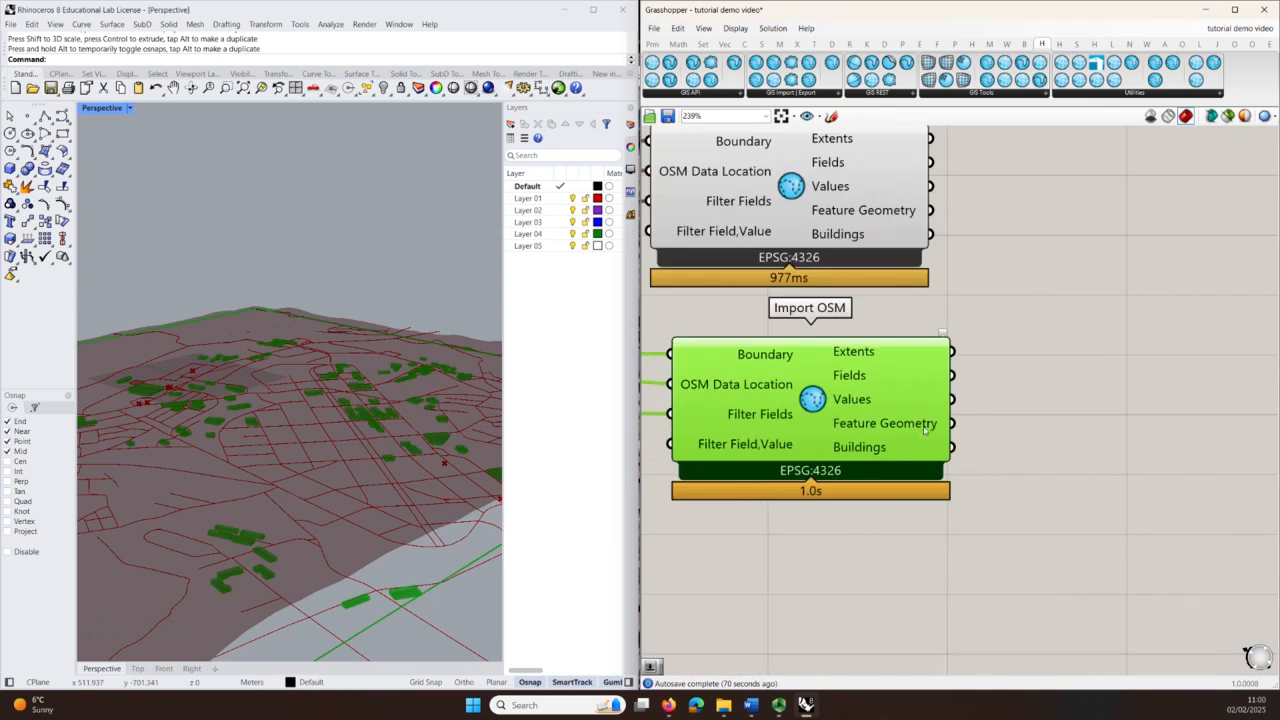
{"action": "mouse_move", "coordinate": [880, 448]}
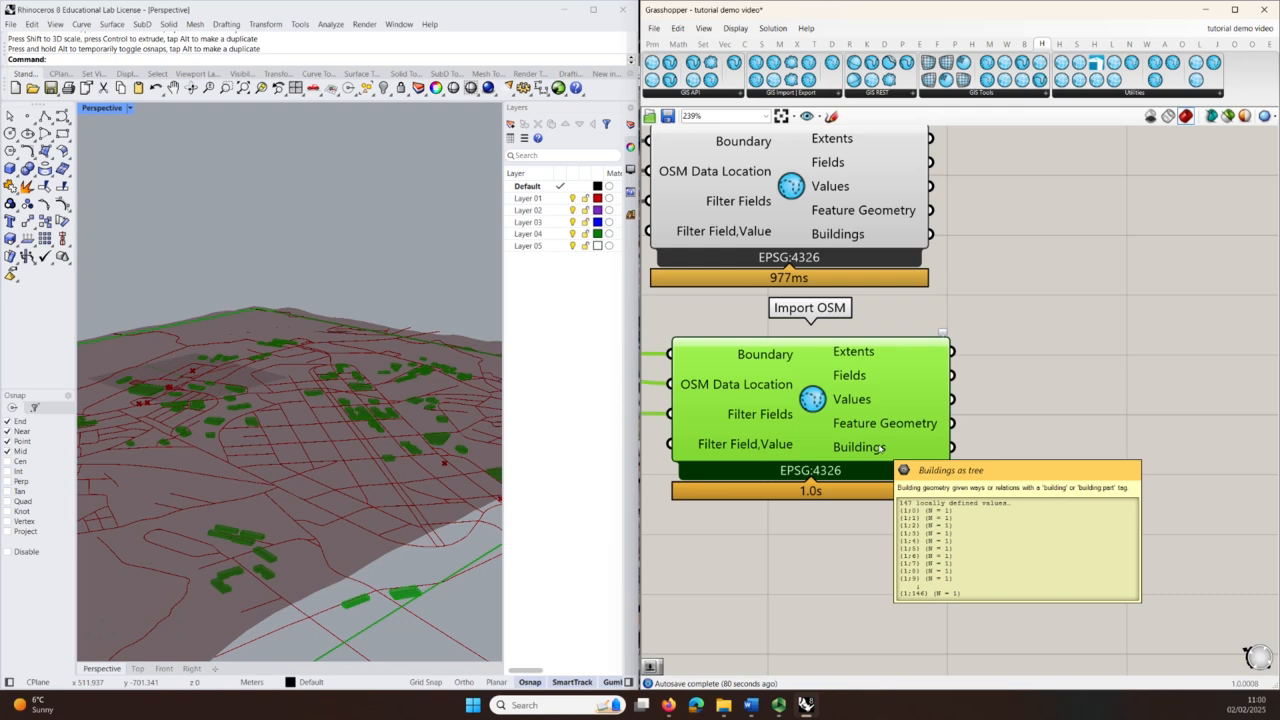
{"action": "double_click", "coordinate": [1074, 413]}
{"action": "type", "text": "area"}
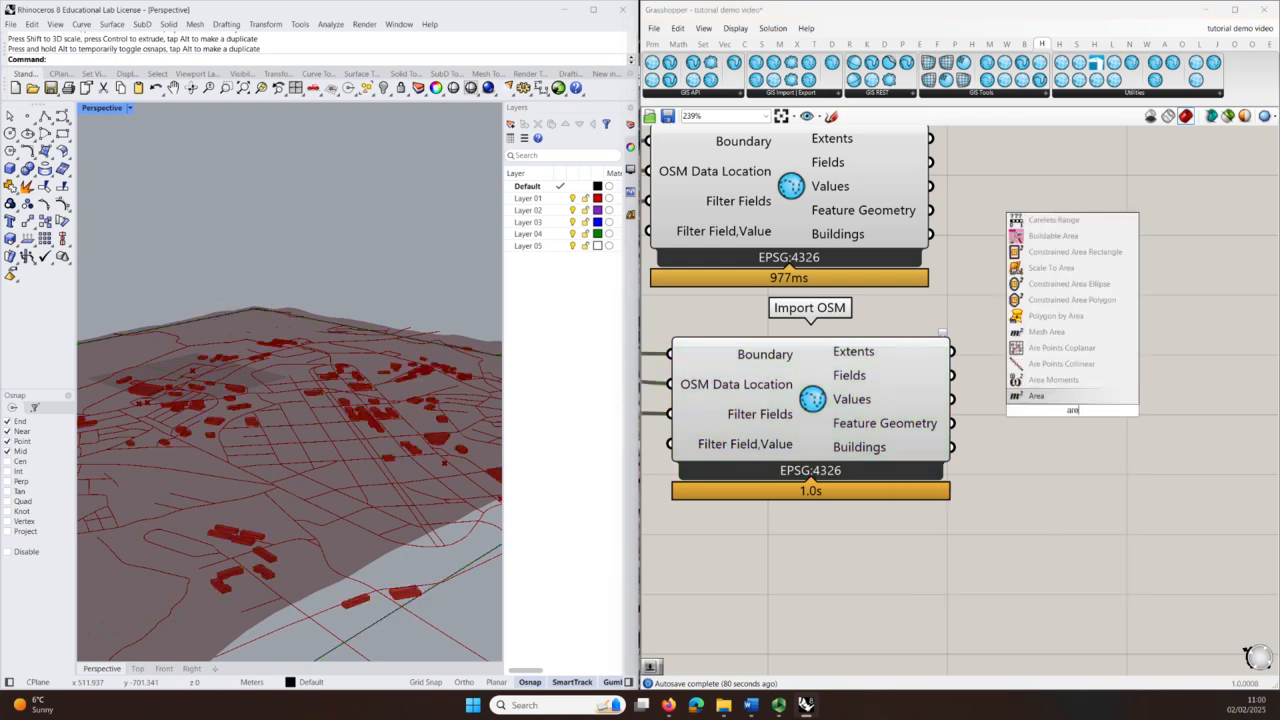
{"action": "key", "text": "Return"}
{"action": "left_click_drag", "start_coordinate": [950, 424], "coordinate": [1042, 413]}
{"action": "scroll", "coordinate": [931, 382], "scroll_direction": "down", "scroll_amount": 3}
Step: Highlight the Area component and examine its centroid points against the building geometry from several angles
{"action": "left_click", "coordinate": [1021, 408]}
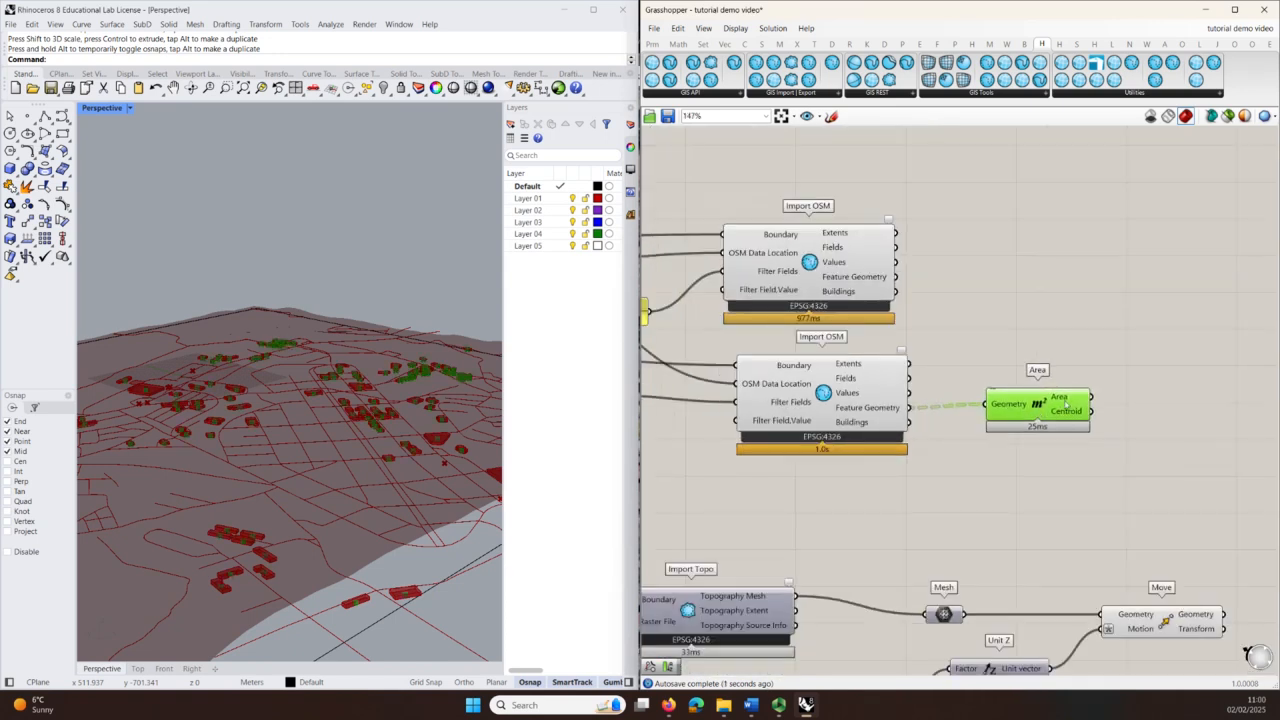
{"action": "right_click_drag", "start_coordinate": [300, 560], "coordinate": [237, 403]}
{"action": "scroll", "coordinate": [240, 405], "scroll_direction": "up", "scroll_amount": 5}
{"action": "scroll", "coordinate": [248, 410], "scroll_direction": "down", "scroll_amount": 2}
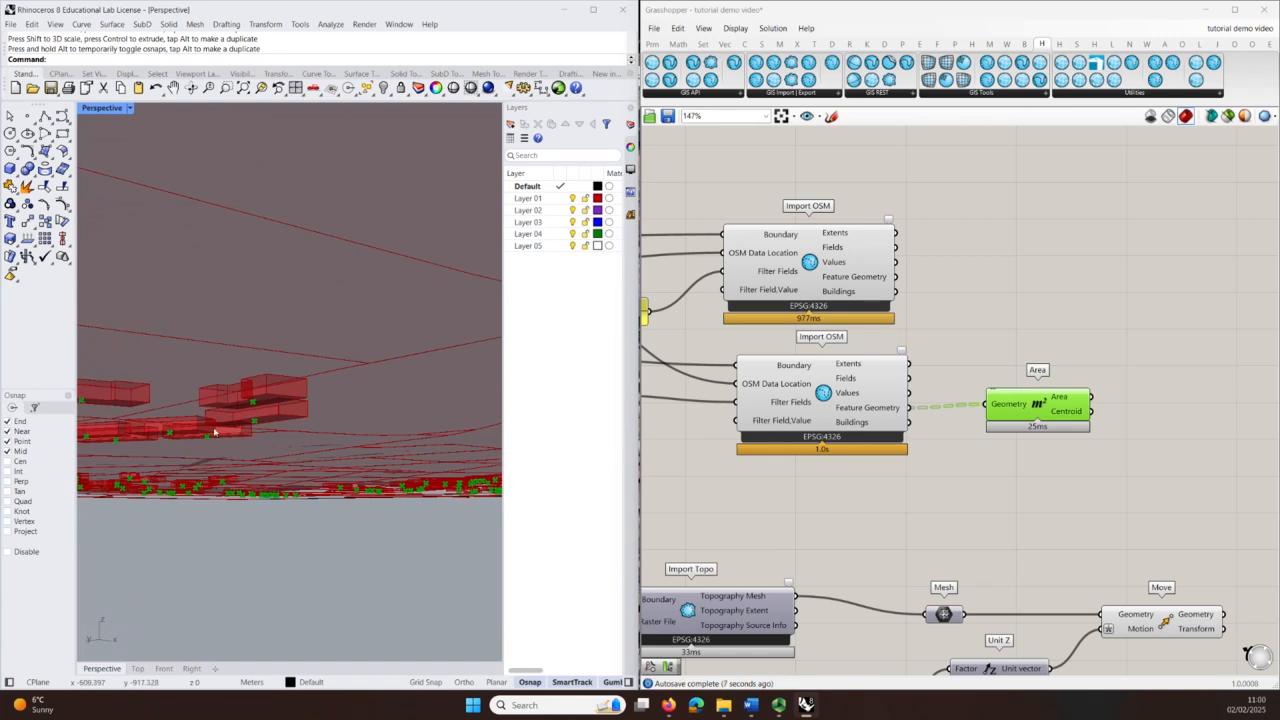
{"action": "right_click_drag", "start_coordinate": [378, 505], "coordinate": [257, 517]}
{"action": "scroll", "coordinate": [240, 495], "scroll_direction": "down", "scroll_amount": 4}
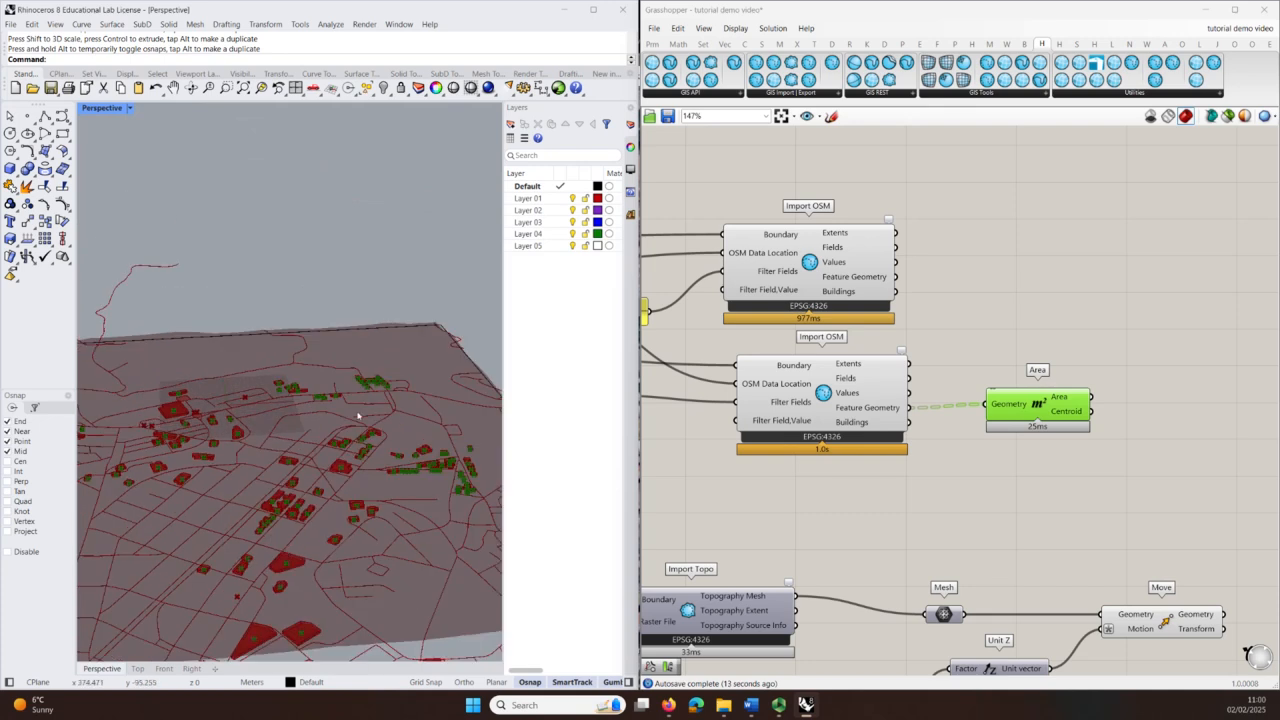
Step: Move the Area component farther from the building Import OSM component, above the Move component, and select it
{"action": "scroll", "coordinate": [923, 367], "scroll_direction": "down", "scroll_amount": 3}
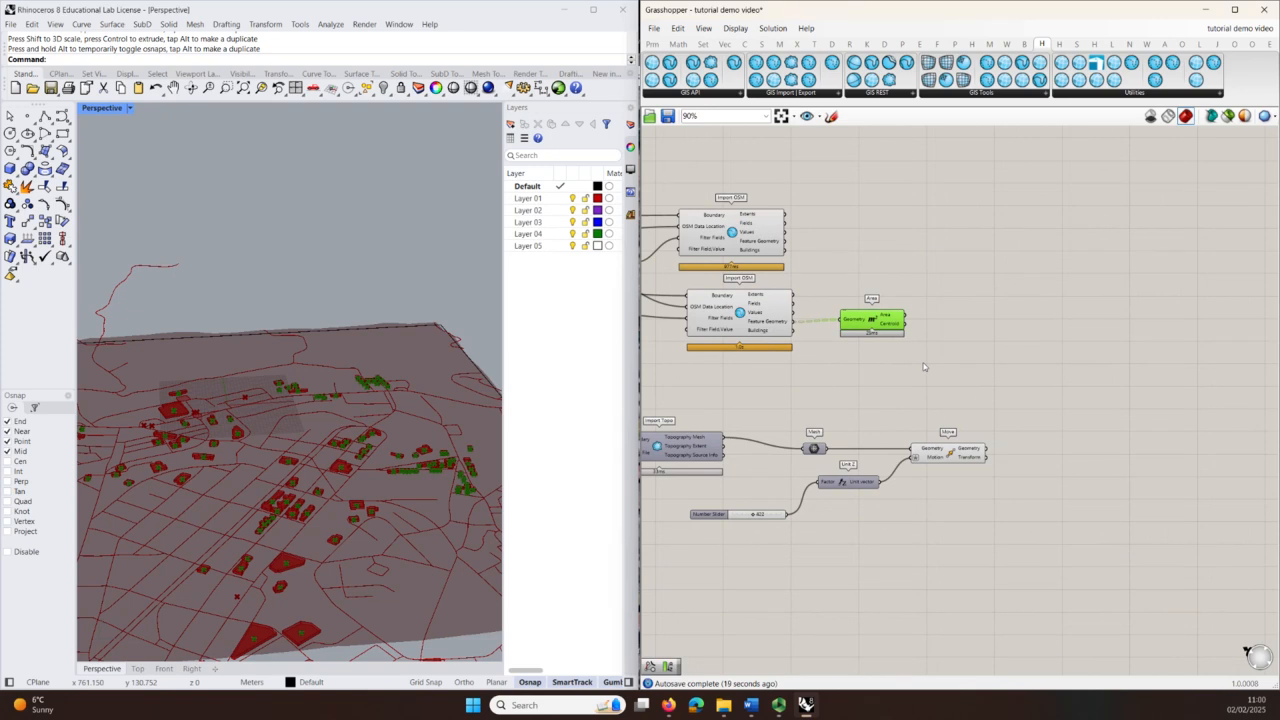
{"action": "scroll", "coordinate": [924, 367], "scroll_direction": "up", "scroll_amount": 3}
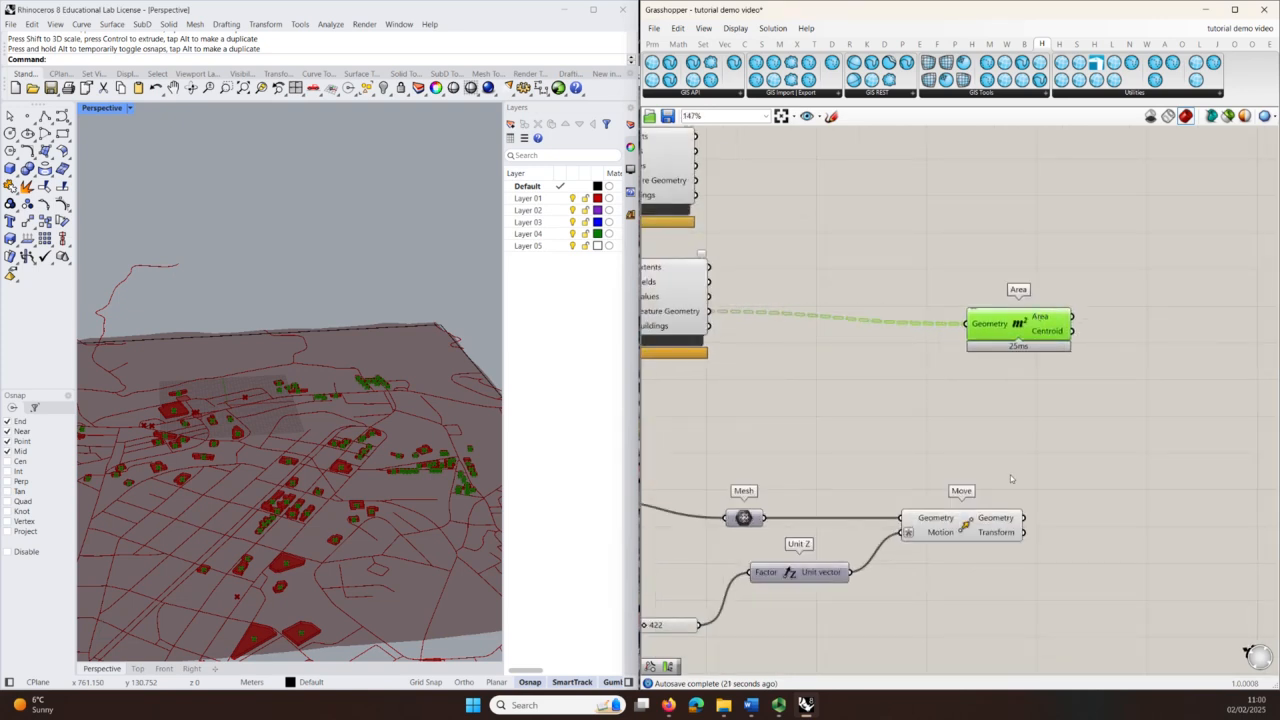
{"action": "left_click", "coordinate": [1042, 388]}
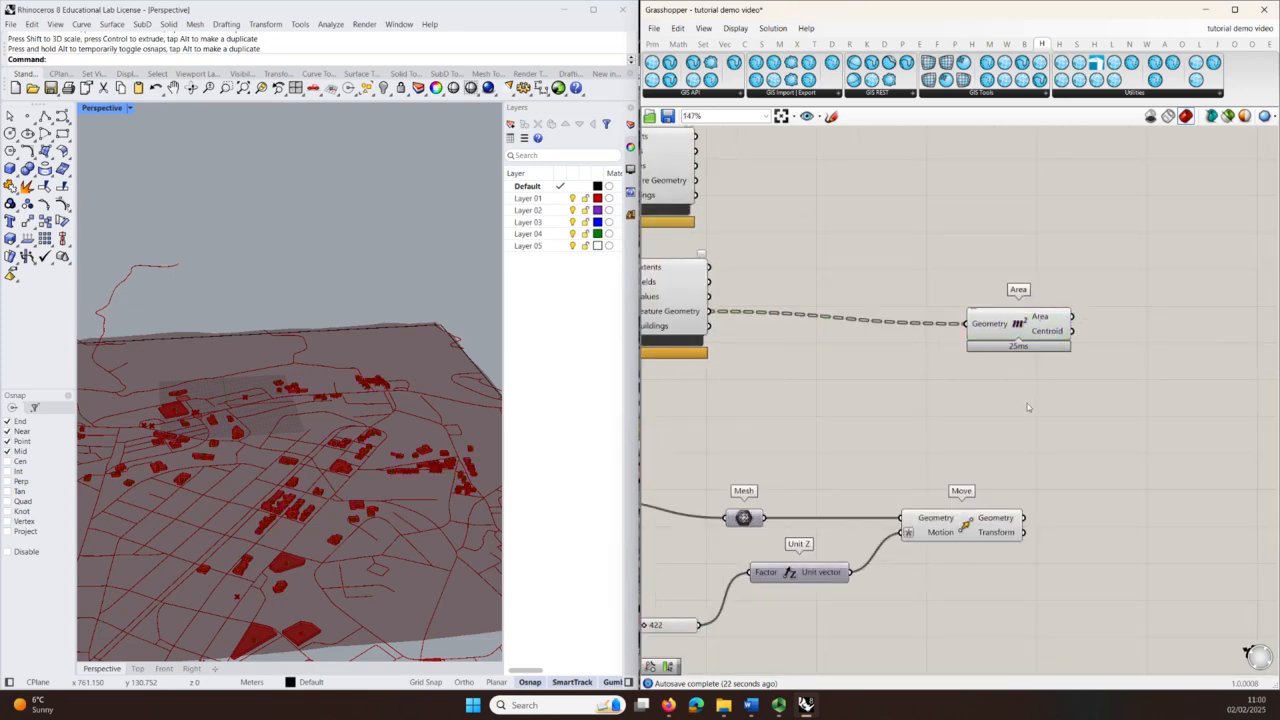
{"action": "left_click", "coordinate": [997, 327]}
{"action": "right_click_drag", "start_coordinate": [964, 418], "coordinate": [884, 416]}
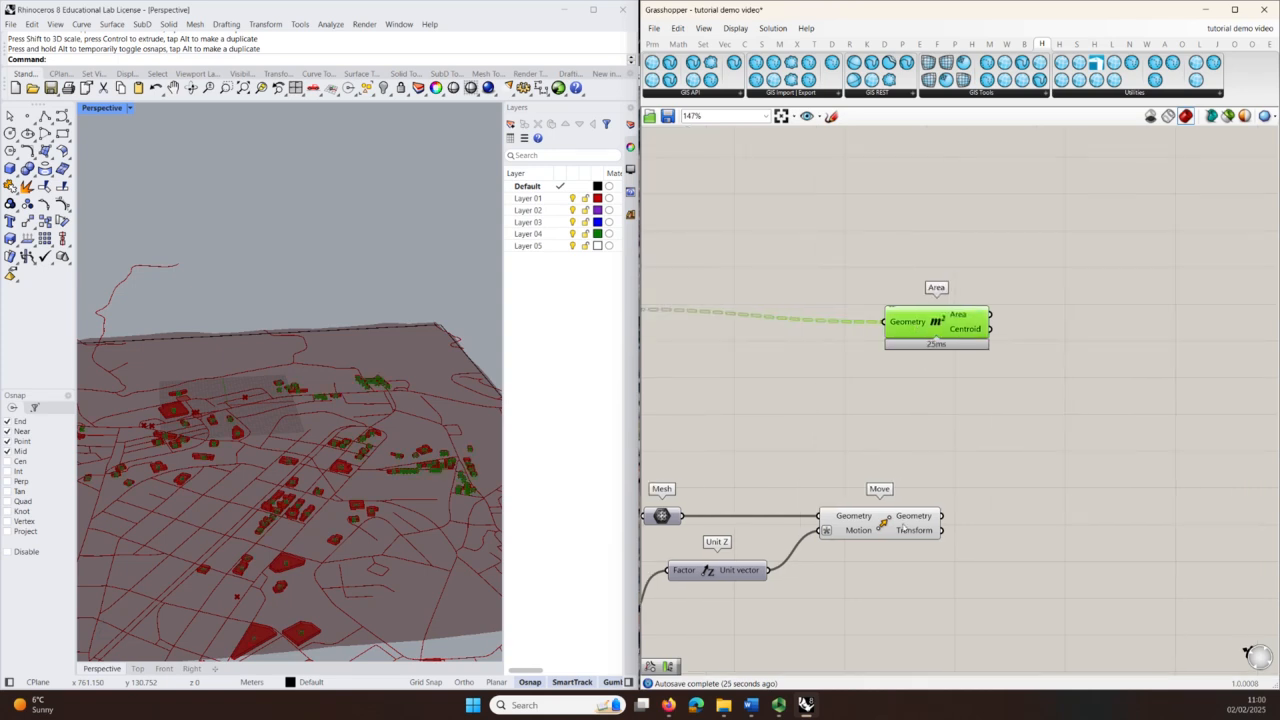
{"action": "double_click", "coordinate": [1037, 441]}
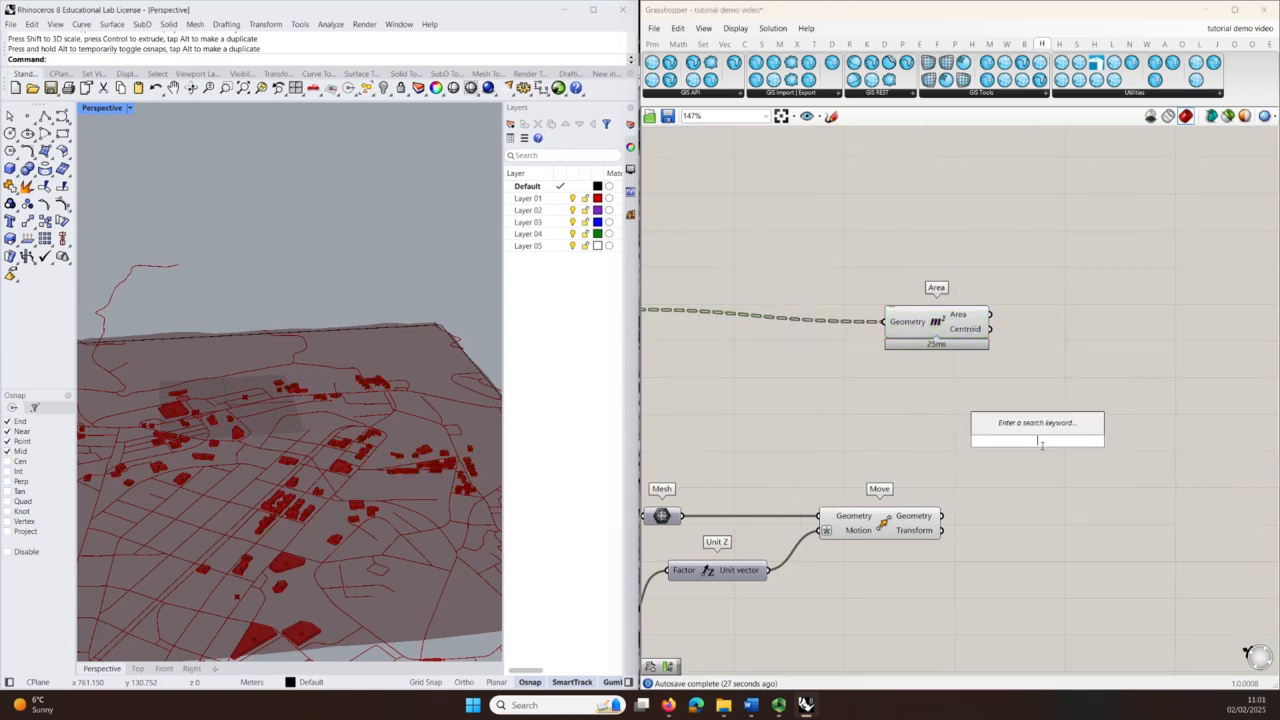
{"action": "type", "text": "project"}
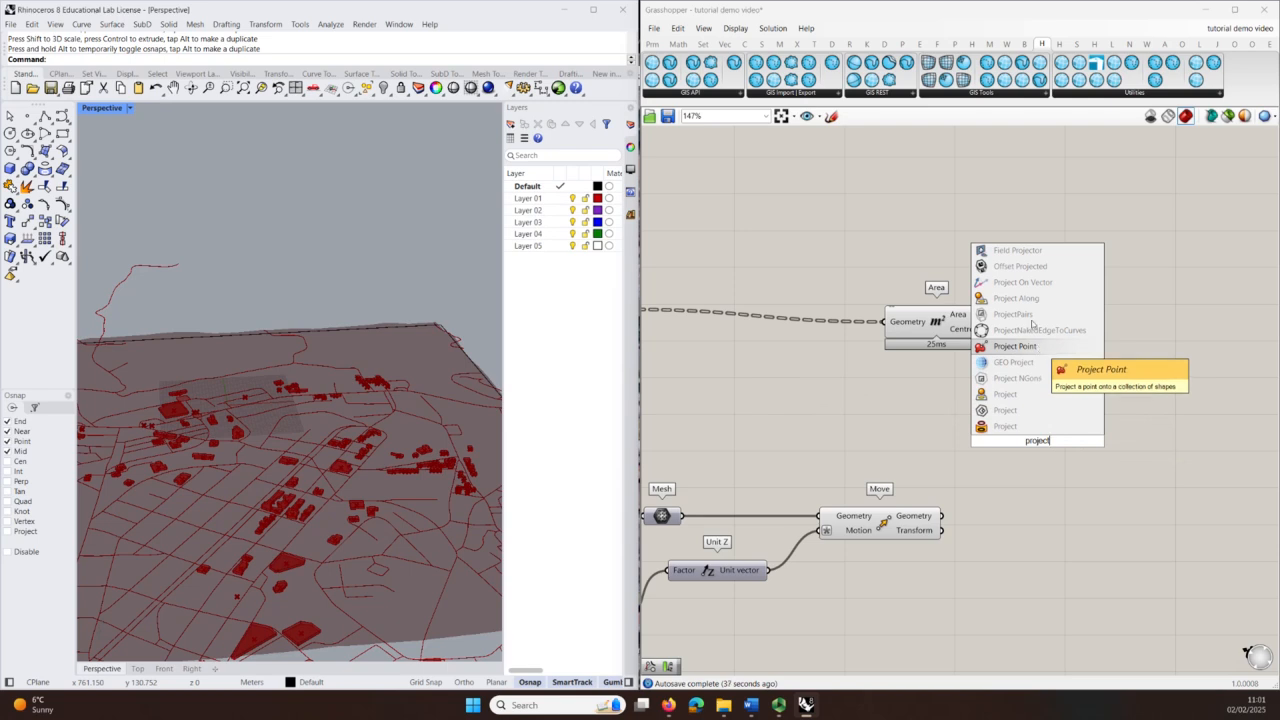
{"action": "left_click", "coordinate": [1046, 426]}
{"action": "left_click_drag", "start_coordinate": [1042, 445], "coordinate": [1074, 446]}
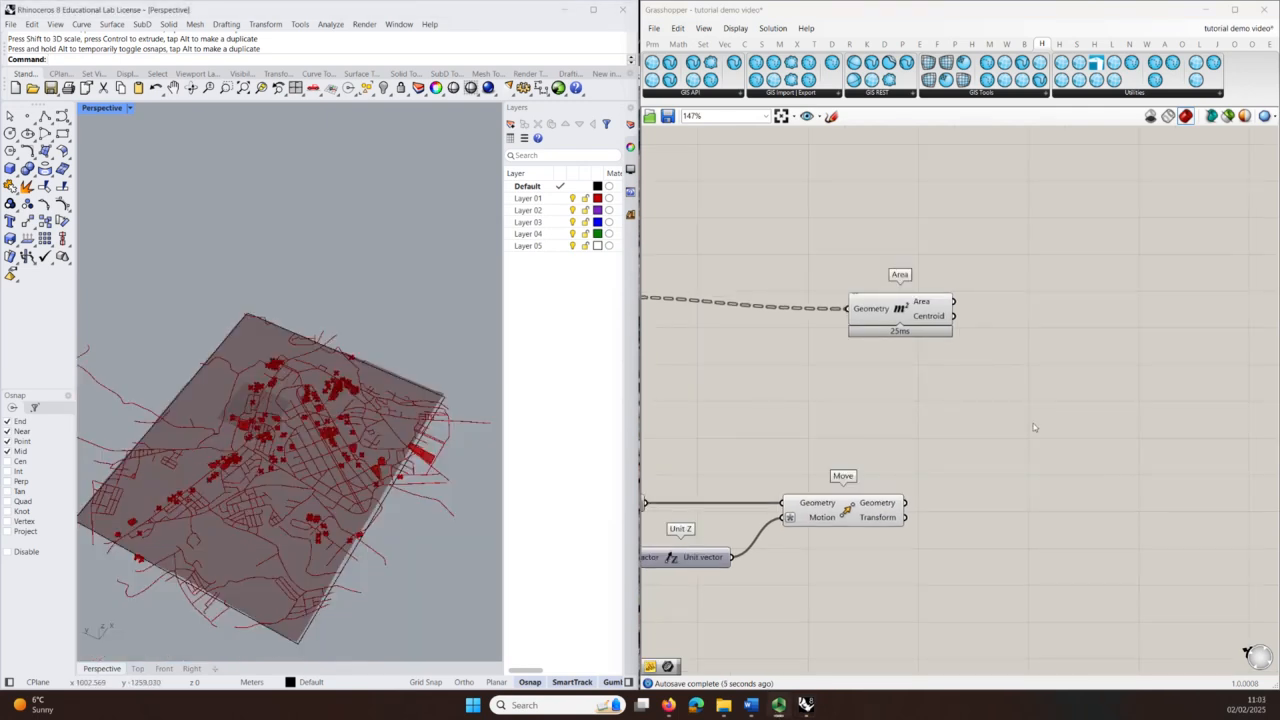
Step: Add a Mesh Closest Point component and place it between the Area and Move components, beyond their outputs
{"action": "double_click", "coordinate": [1013, 424]}
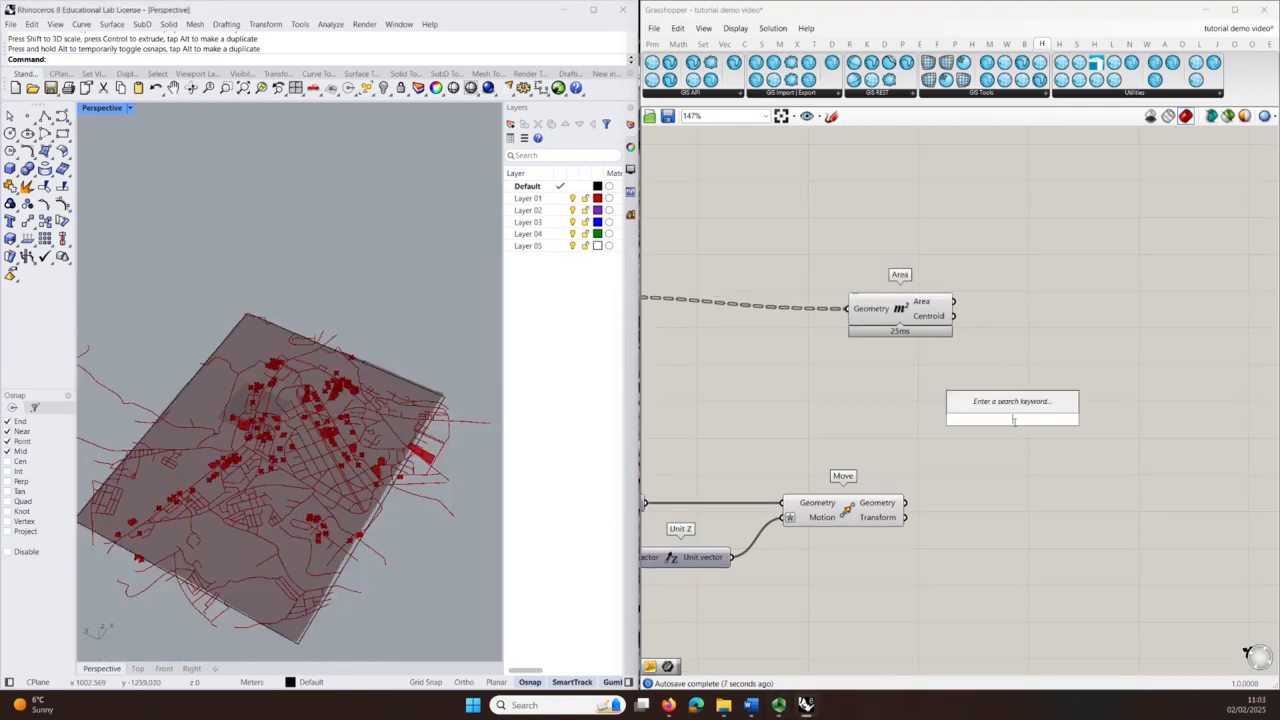
{"action": "type", "text": "mesh closet"}
{"action": "key", "text": "Return"}
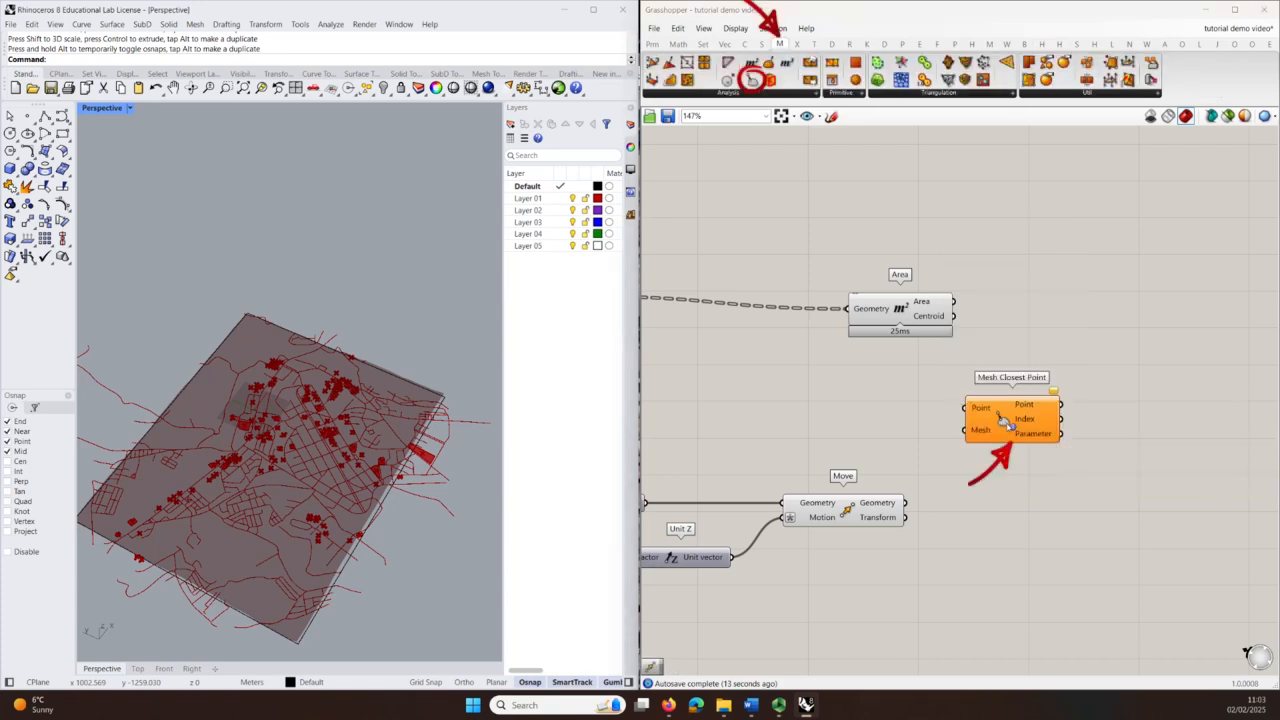
{"action": "left_click_drag", "start_coordinate": [1003, 418], "coordinate": [1024, 409]}
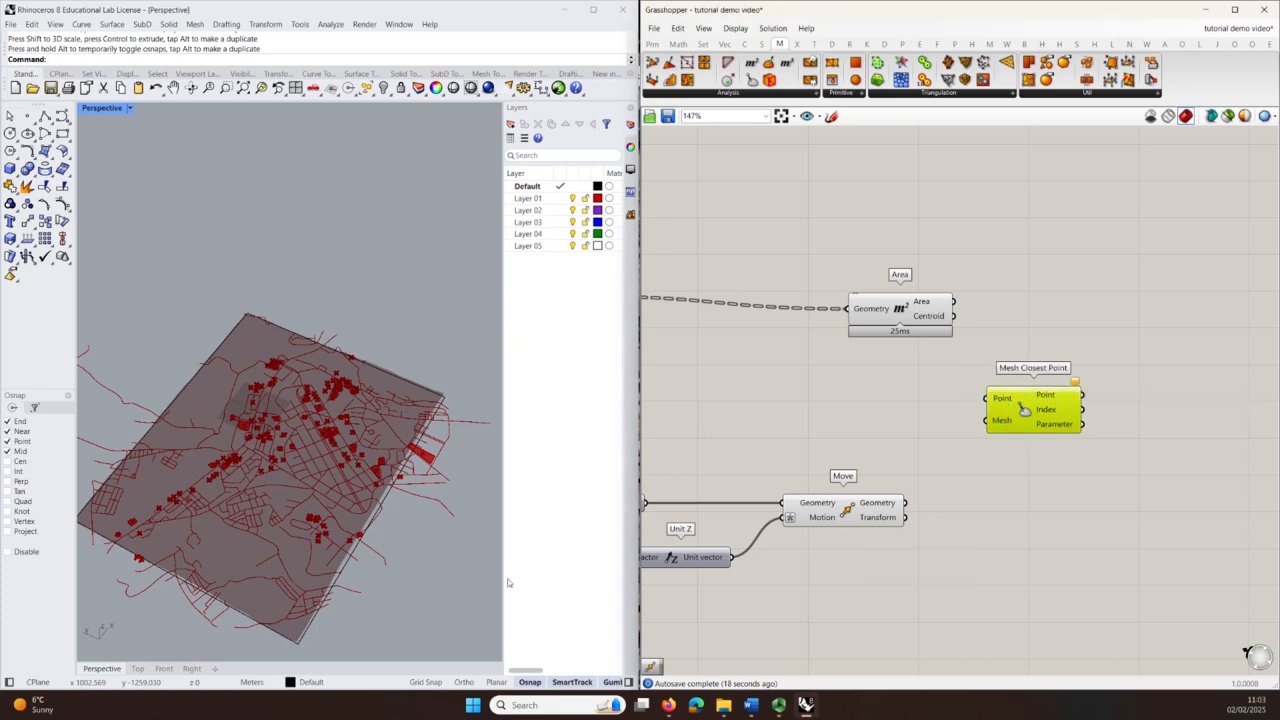
Step: Connect the Area component's Centroid output to Mesh Closest Point's Point input and the Move component's Geometry output to its Mesh input
{"action": "scroll", "coordinate": [946, 432], "scroll_direction": "up", "scroll_amount": 3}
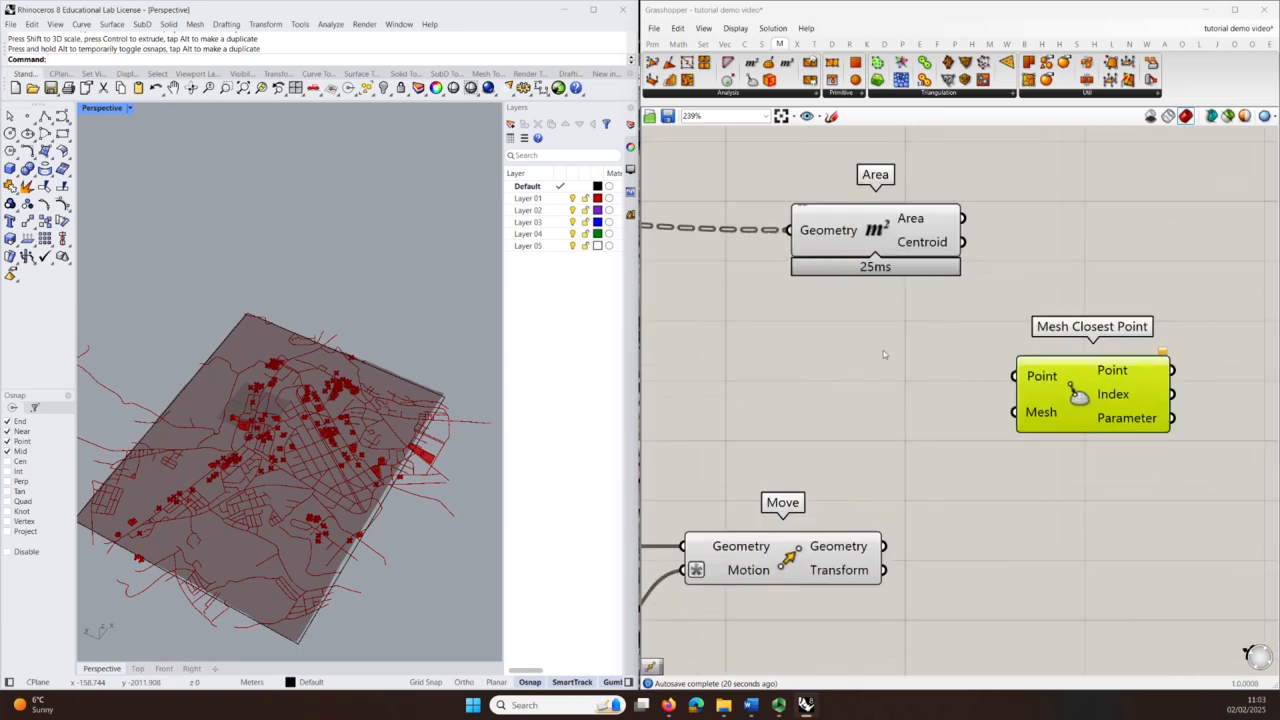
{"action": "left_click_drag", "start_coordinate": [914, 231], "coordinate": [840, 229]}
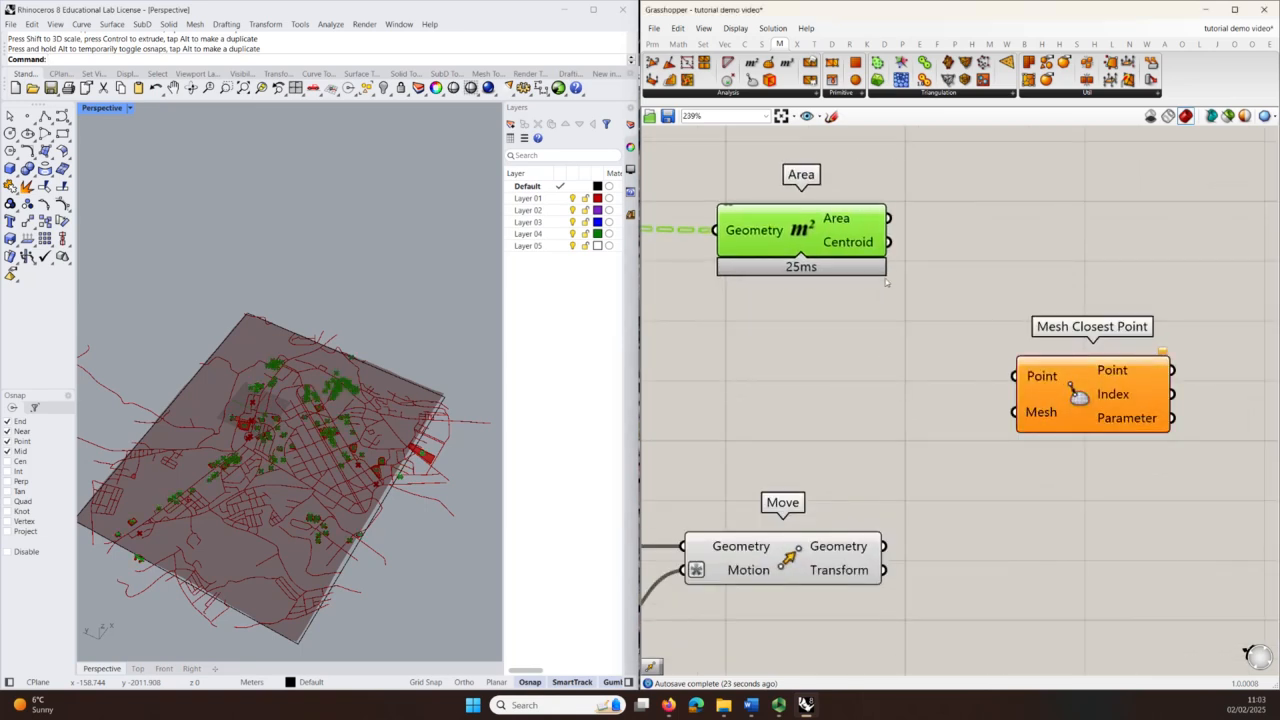
{"action": "scroll", "coordinate": [212, 548], "scroll_direction": "up", "scroll_amount": 5}
{"action": "right_click_drag", "start_coordinate": [203, 580], "coordinate": [218, 511]}
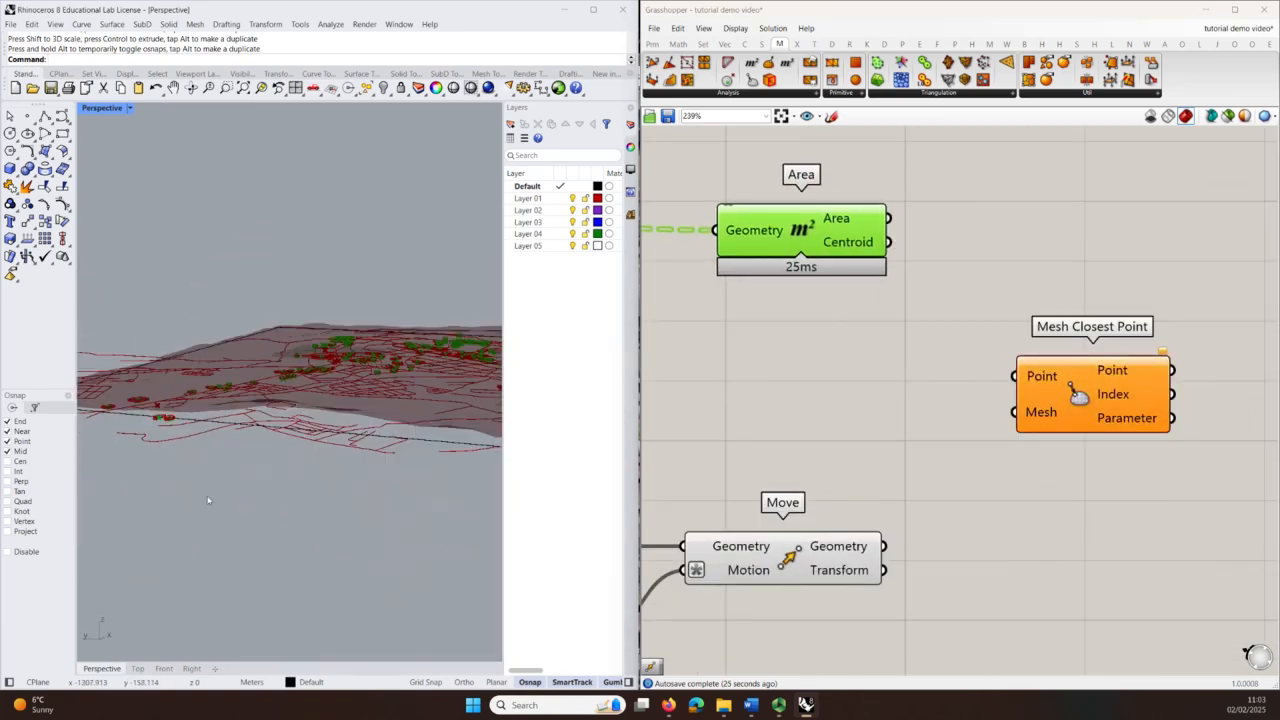
{"action": "left_click_drag", "start_coordinate": [888, 242], "coordinate": [1017, 376]}
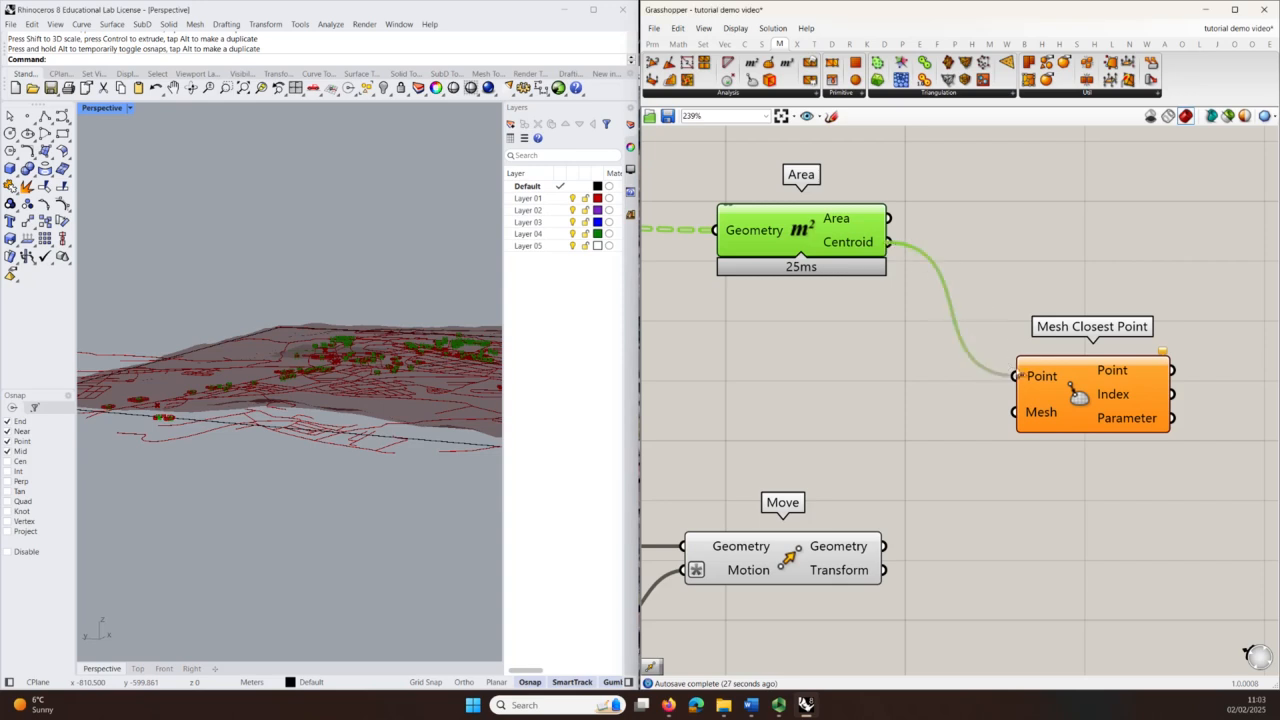
{"action": "left_click_drag", "start_coordinate": [886, 546], "coordinate": [1015, 412]}
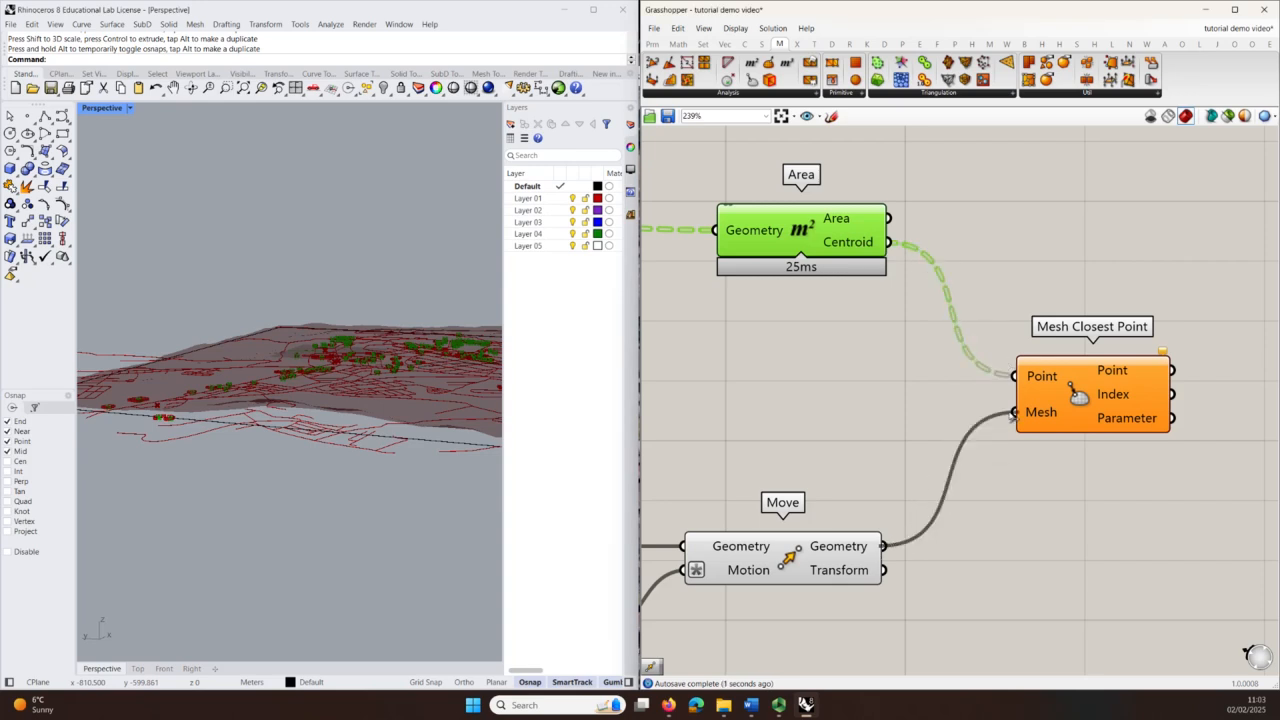
Step: Highlight the Mesh Closest Point component and examine its points on the terrain against the buildings from several angles
{"action": "left_click", "coordinate": [1104, 446]}
{"action": "right_click_drag", "start_coordinate": [250, 440], "coordinate": [256, 504]}
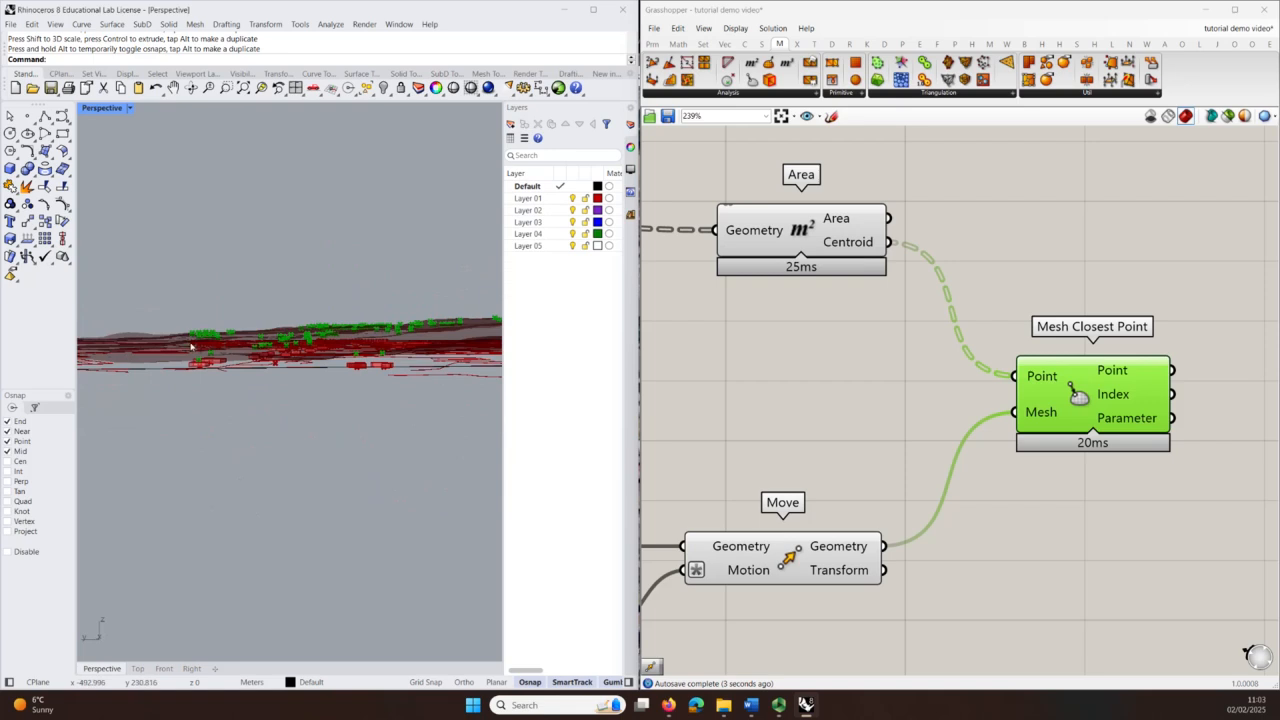
{"action": "right_click_drag", "start_coordinate": [378, 345], "coordinate": [267, 390]}
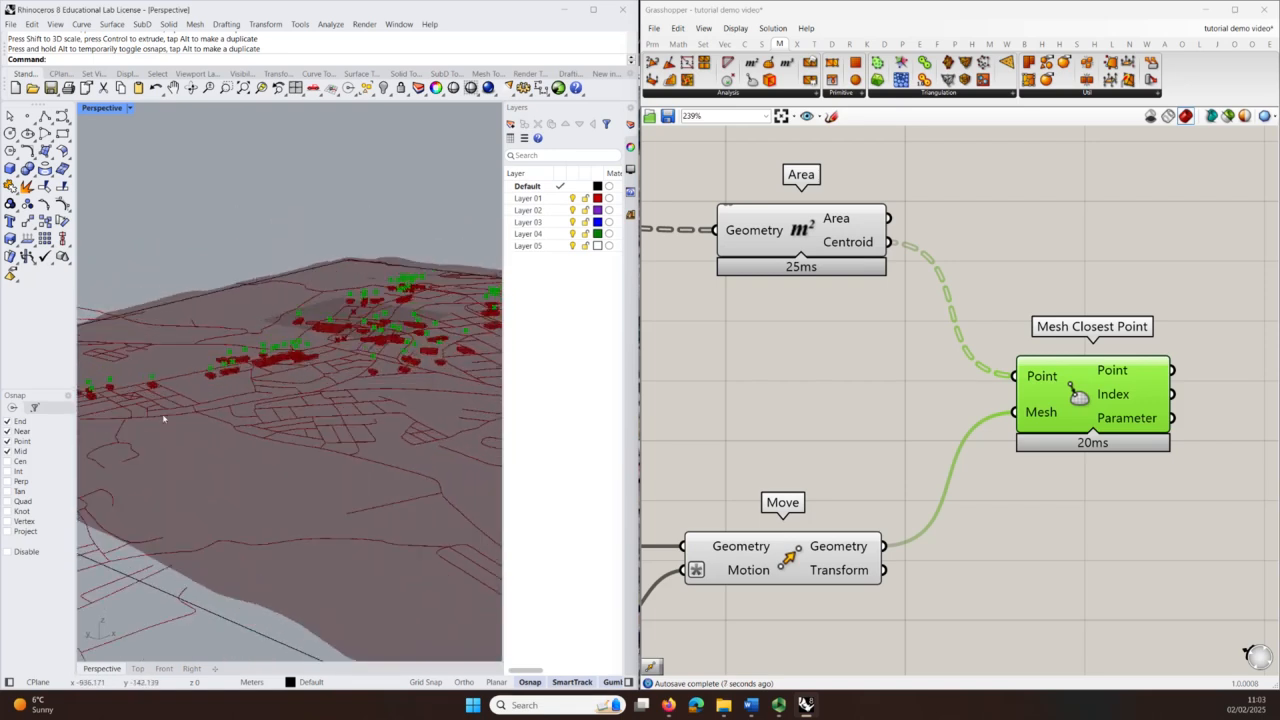
{"action": "scroll", "coordinate": [154, 425], "scroll_direction": "down", "scroll_amount": 3}
{"action": "right_click_drag", "start_coordinate": [269, 446], "coordinate": [269, 470]}
{"action": "right_click_drag", "start_coordinate": [476, 469], "coordinate": [440, 484]}
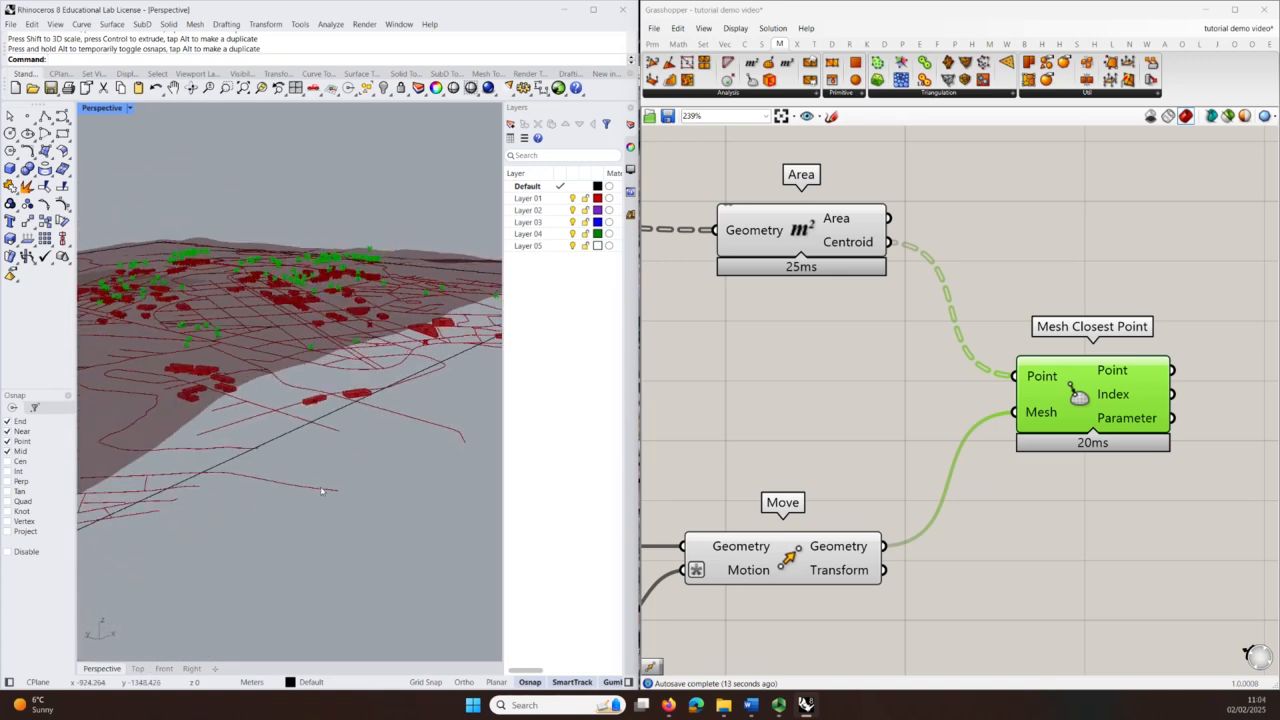
Step: Add a Move To Point component beyond the Mesh Closest Point component's outputs
{"action": "scroll", "coordinate": [731, 358], "scroll_direction": "down", "scroll_amount": 4}
{"action": "scroll", "coordinate": [996, 400], "scroll_direction": "up", "scroll_amount": 3}
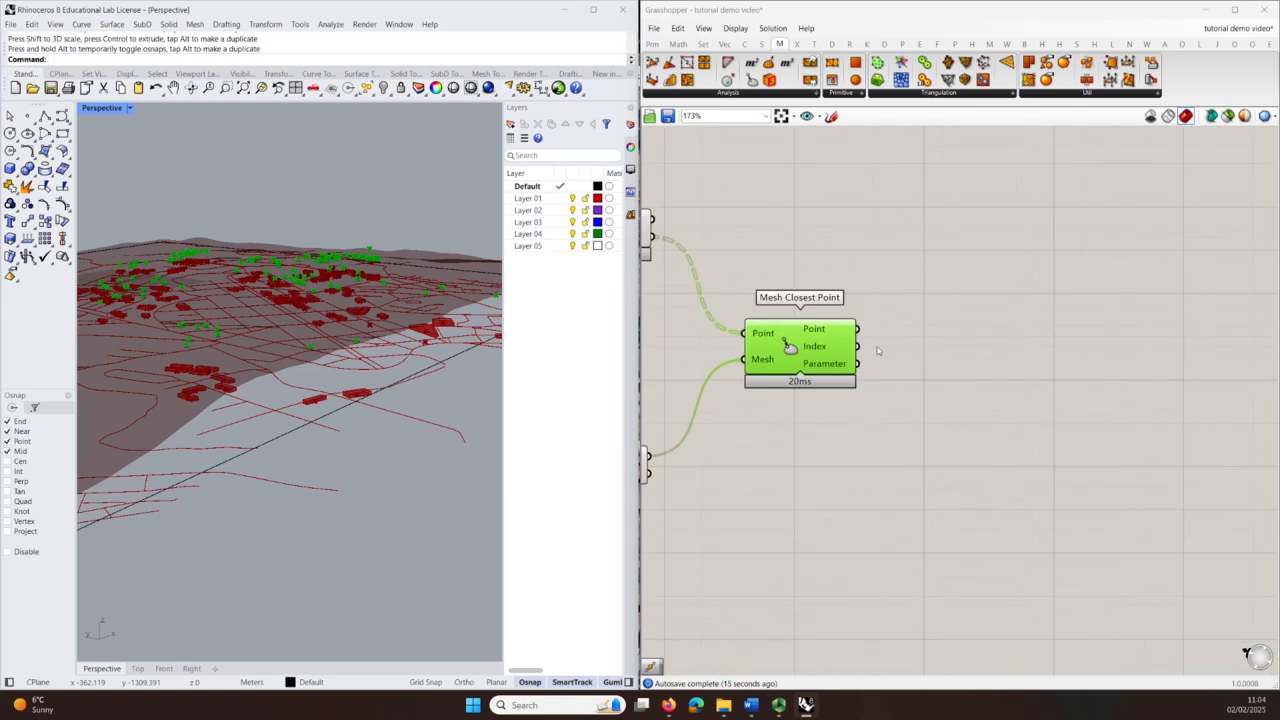
{"action": "double_click", "coordinate": [959, 316]}
{"action": "type", "text": "move"}
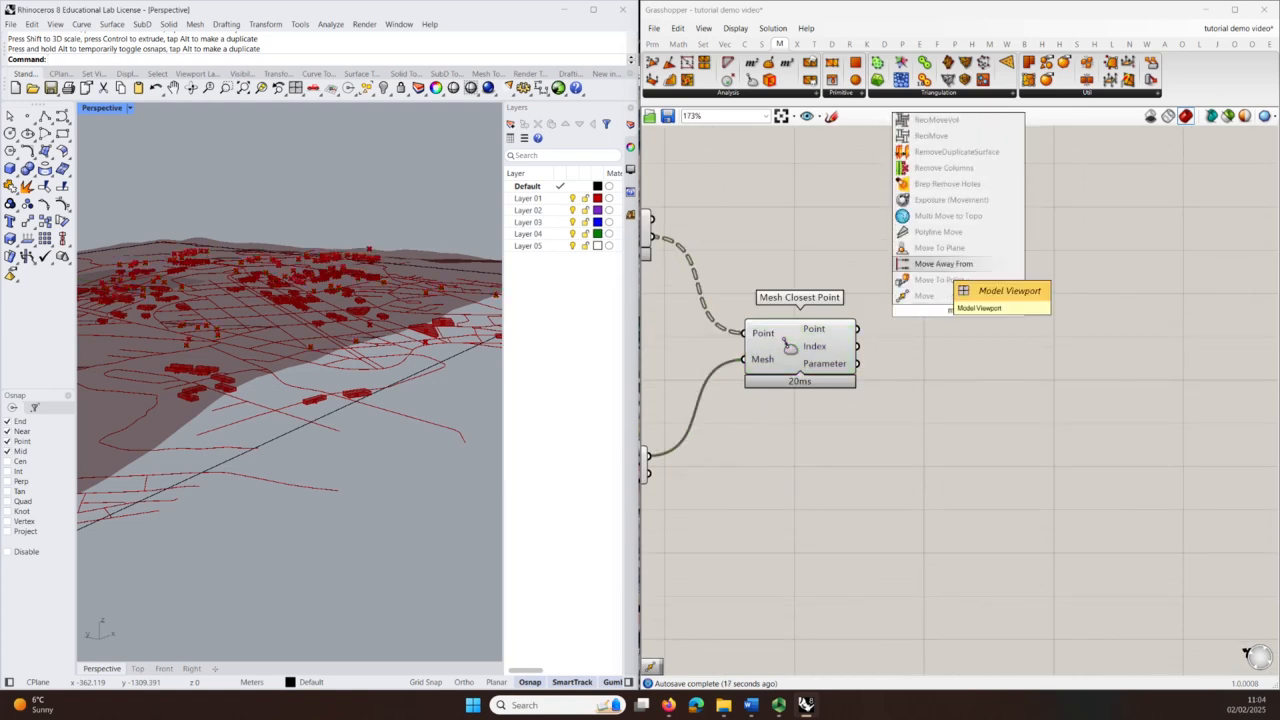
{"action": "left_click", "coordinate": [939, 280]}
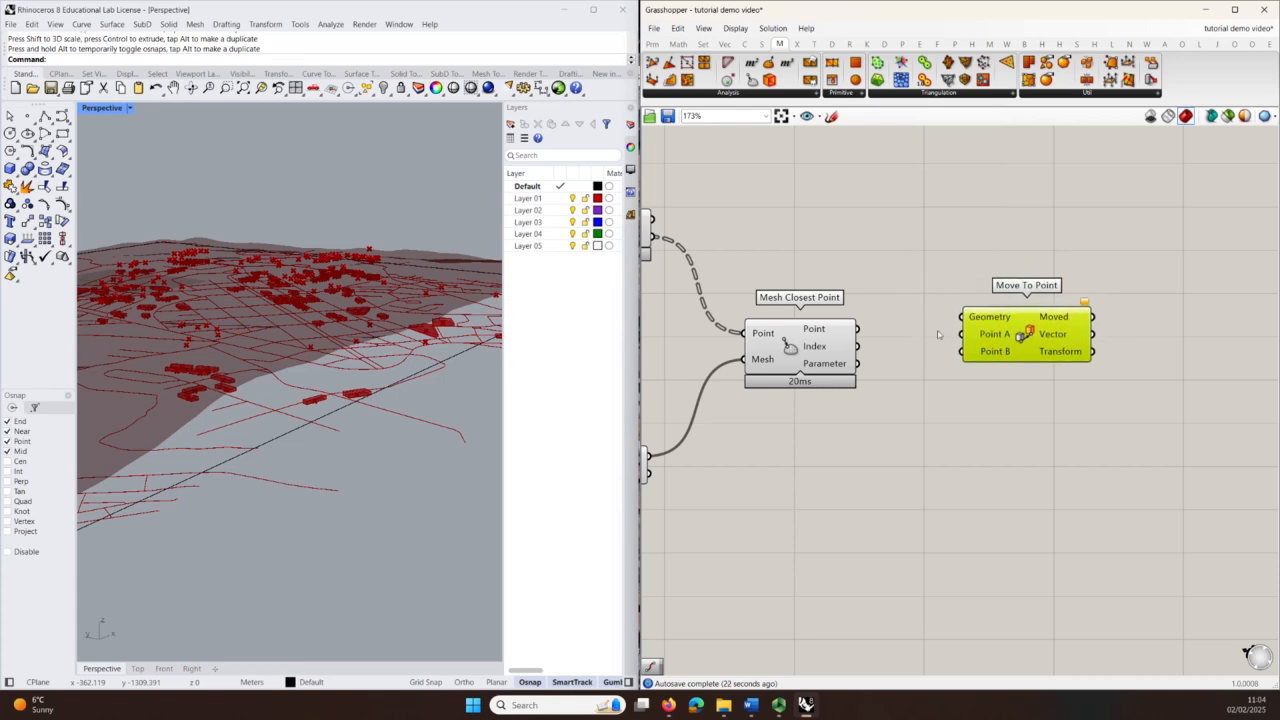
Step: Add a Geometry parameter above the Area component and feed it from the building Import OSM component's Buildings output
{"action": "scroll", "coordinate": [938, 335], "scroll_direction": "down", "scroll_amount": 5}
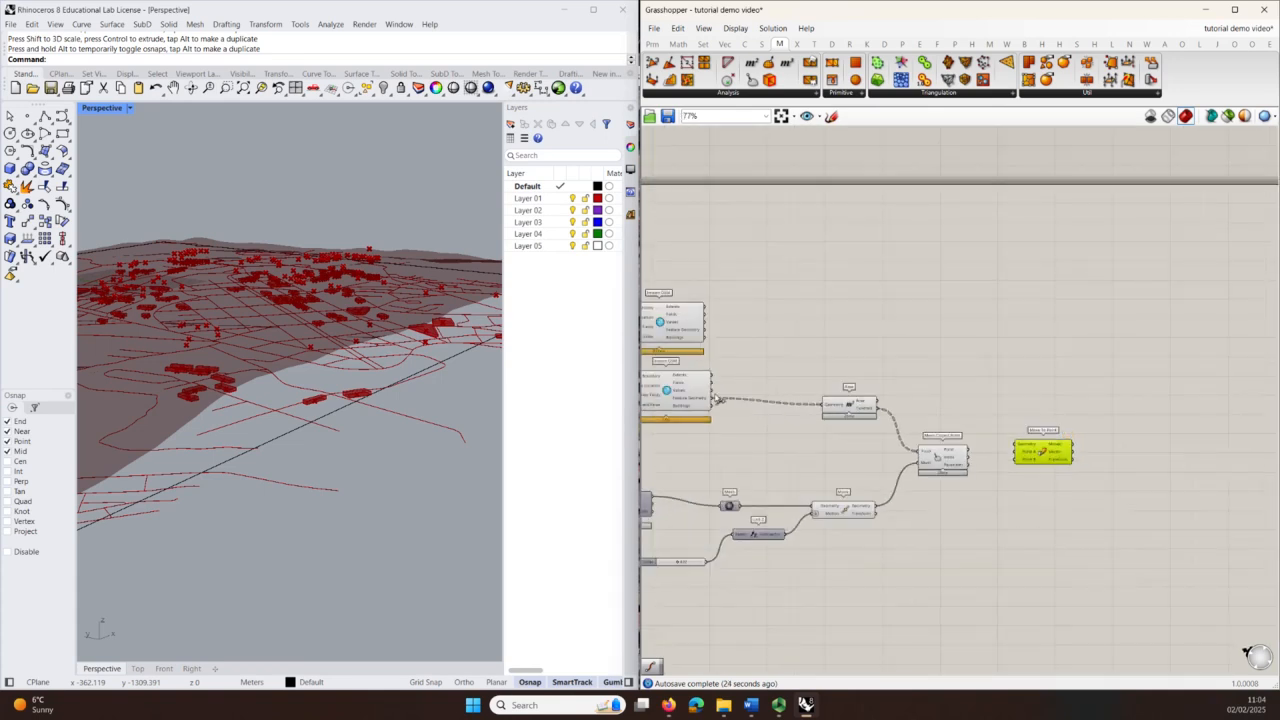
{"action": "scroll", "coordinate": [716, 398], "scroll_direction": "up", "scroll_amount": 3}
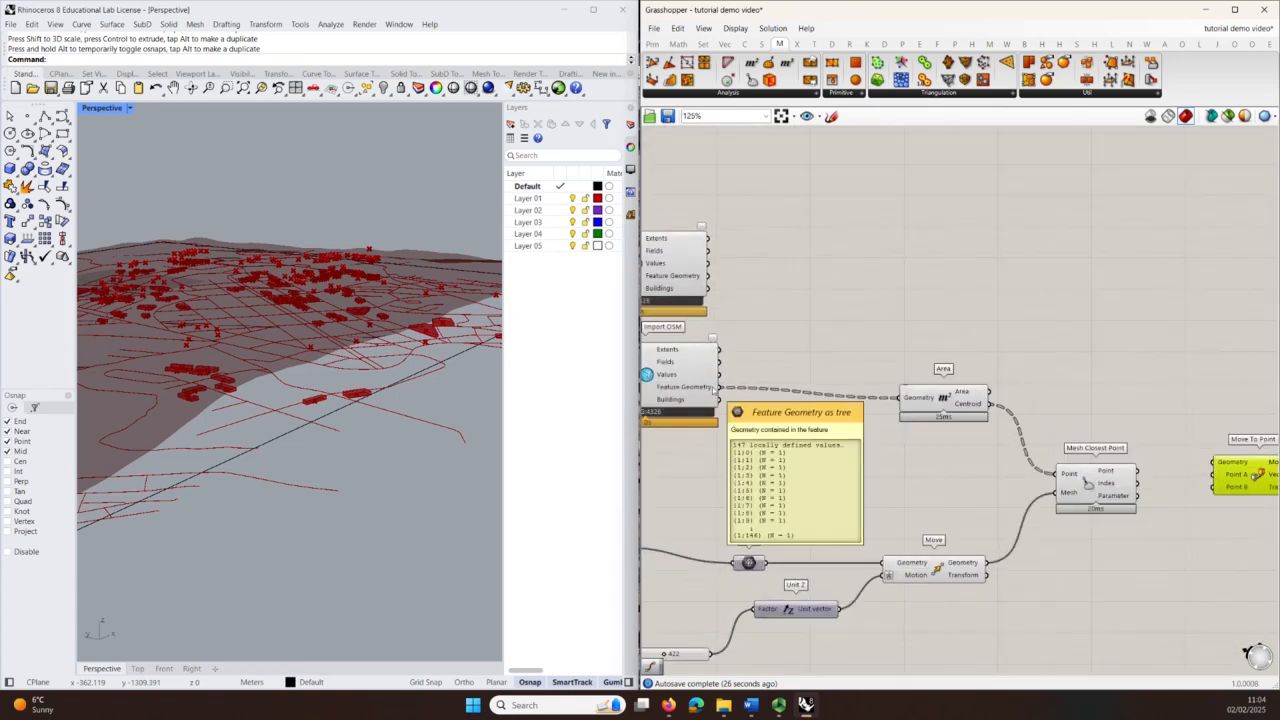
{"action": "double_click", "coordinate": [829, 323]}
{"action": "type", "text": "geo"}
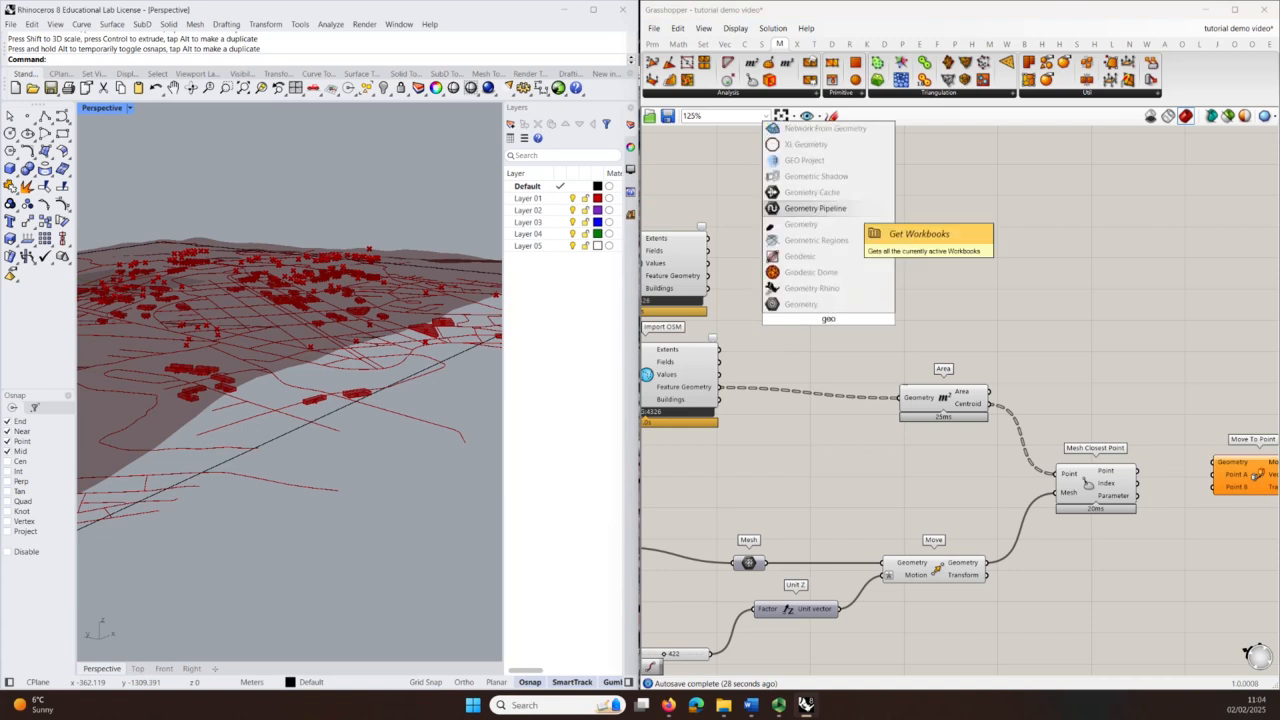
{"action": "left_click", "coordinate": [800, 304]}
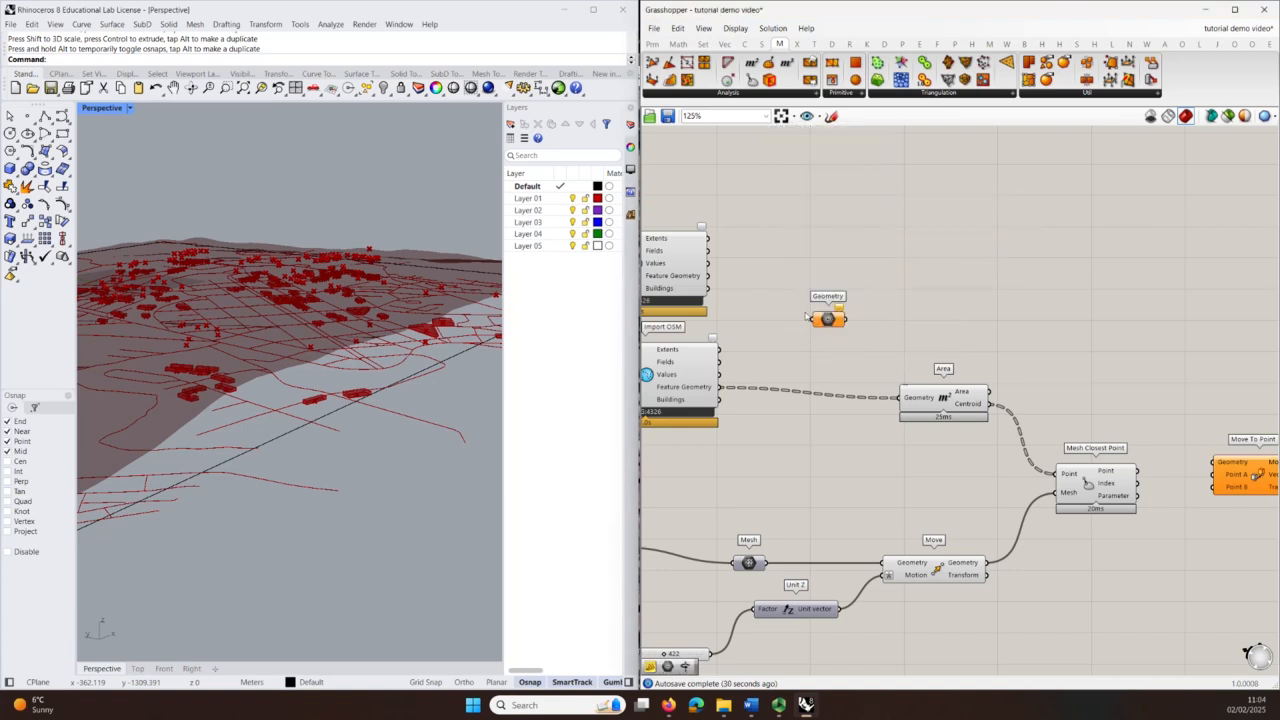
{"action": "left_click_drag", "start_coordinate": [719, 387], "coordinate": [813, 320]}
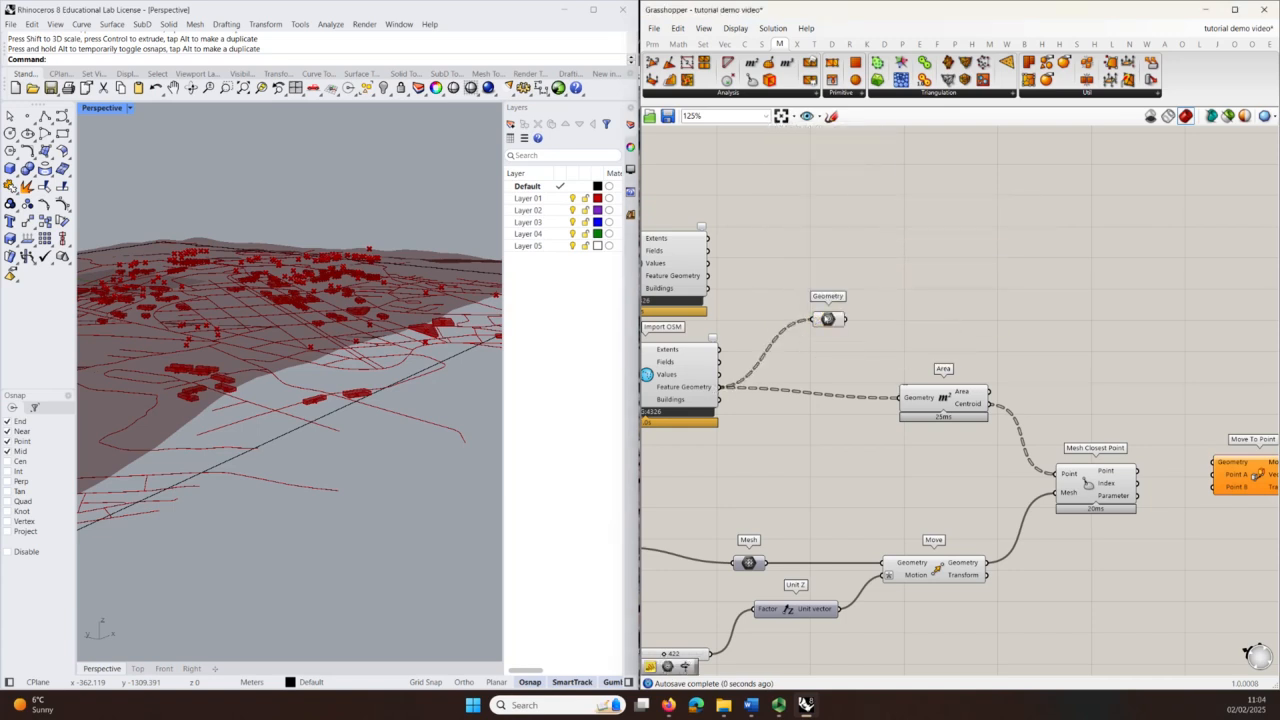
{"action": "left_click_drag", "start_coordinate": [721, 399], "coordinate": [816, 322]}
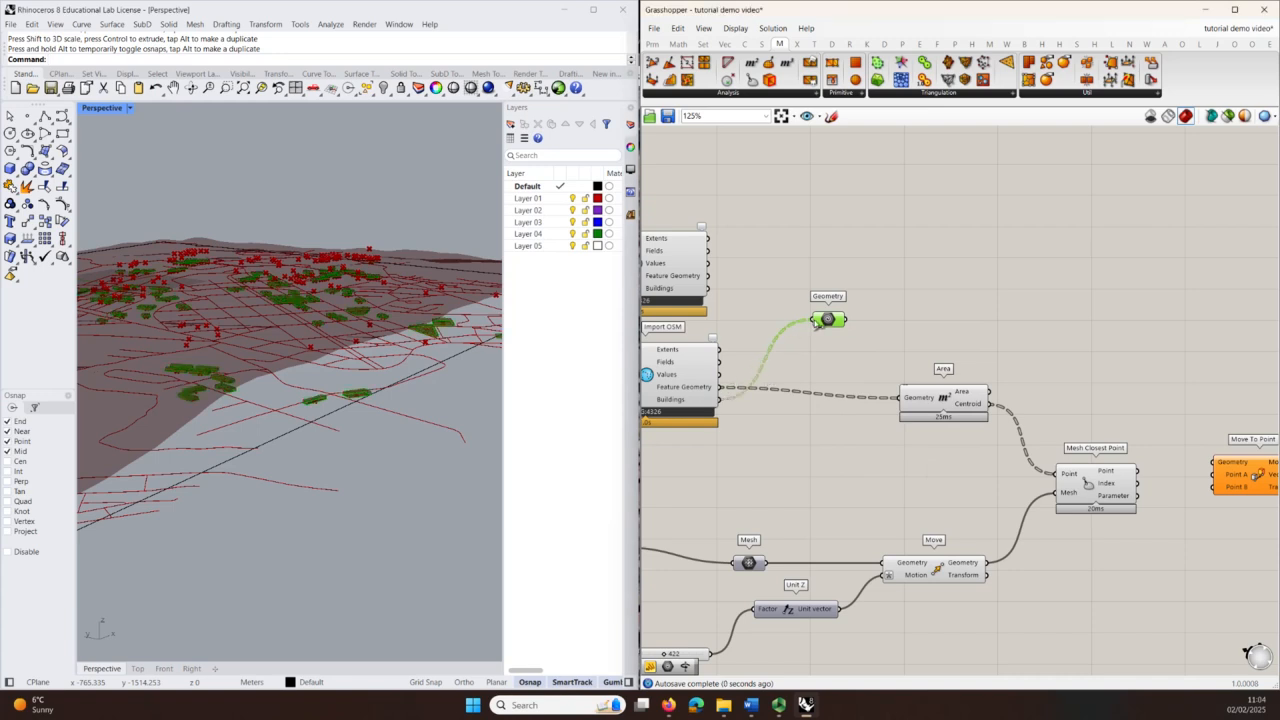
Step: Wire Move To Point with the Geometry parameter into Geometry, Area's Centroid into Point A, and Mesh Closest Point's Point into Point B
{"action": "right_click_drag", "start_coordinate": [817, 363], "coordinate": [805, 357]}
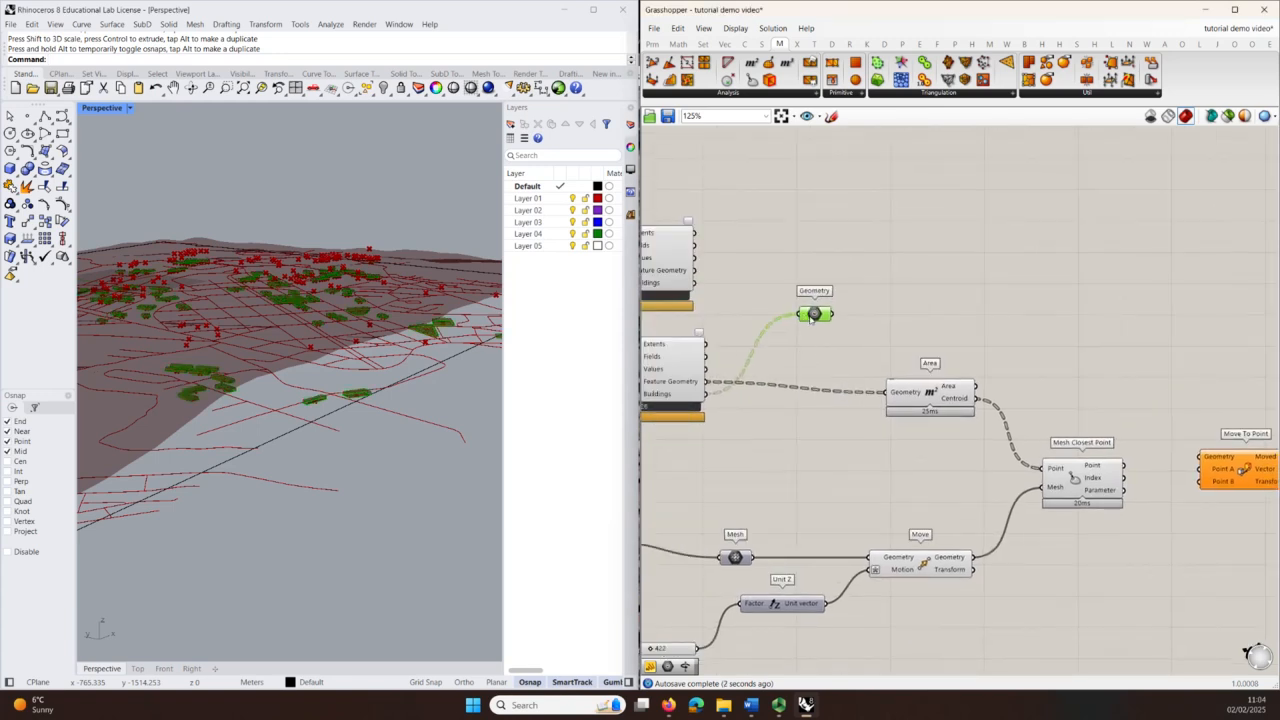
{"action": "left_click_drag", "start_coordinate": [825, 318], "coordinate": [876, 338]}
{"action": "mouse_move", "coordinate": [1127, 390]}
{"action": "right_mouse_down"}
{"action": "mouse_move", "coordinate": [1091, 366]}
{"action": "mouse_move", "coordinate": [1116, 374]}
{"action": "right_mouse_up"}
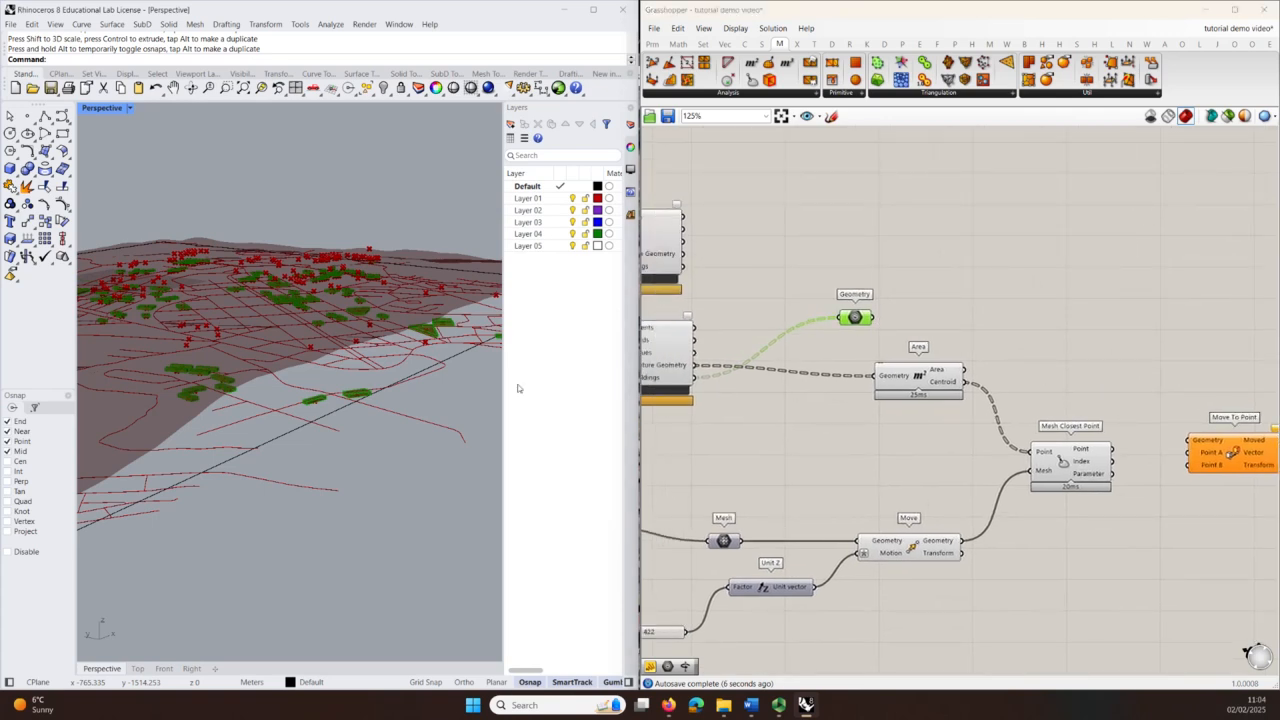
{"action": "right_click_drag", "start_coordinate": [359, 434], "coordinate": [333, 497]}
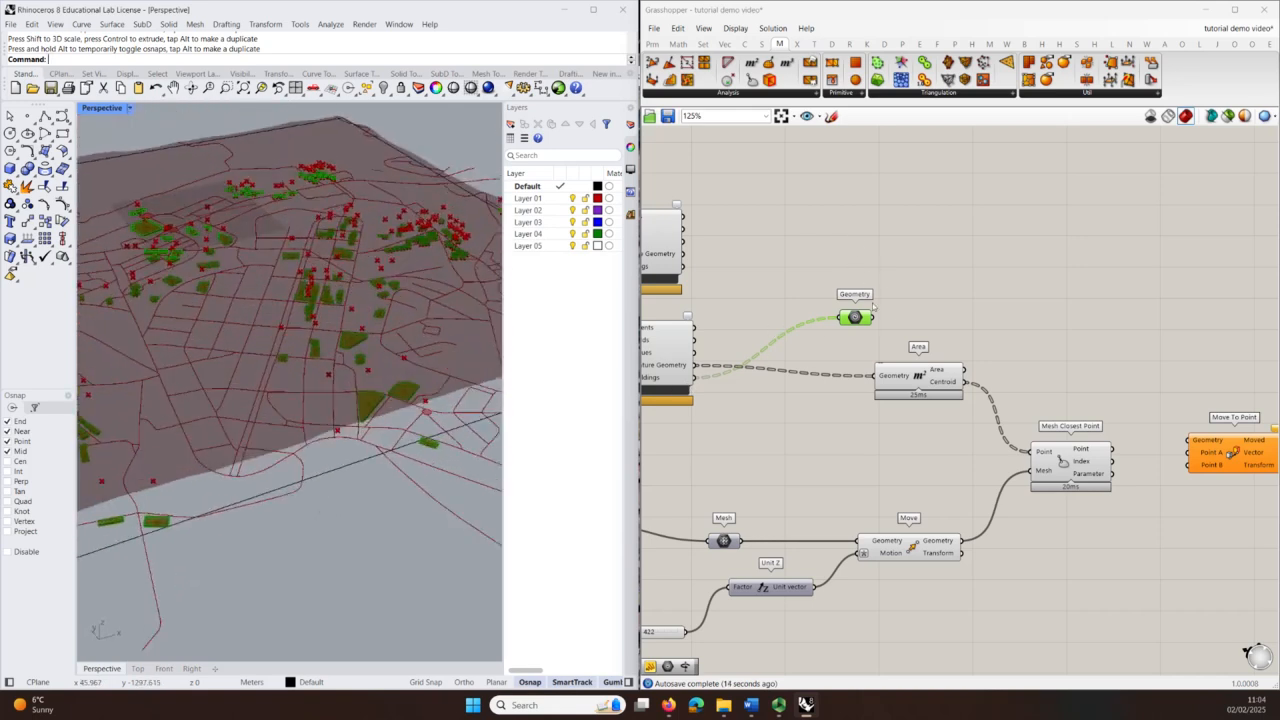
{"action": "left_click_drag", "start_coordinate": [873, 317], "coordinate": [1189, 438]}
{"action": "right_click_drag", "start_coordinate": [1143, 531], "coordinate": [1083, 495]}
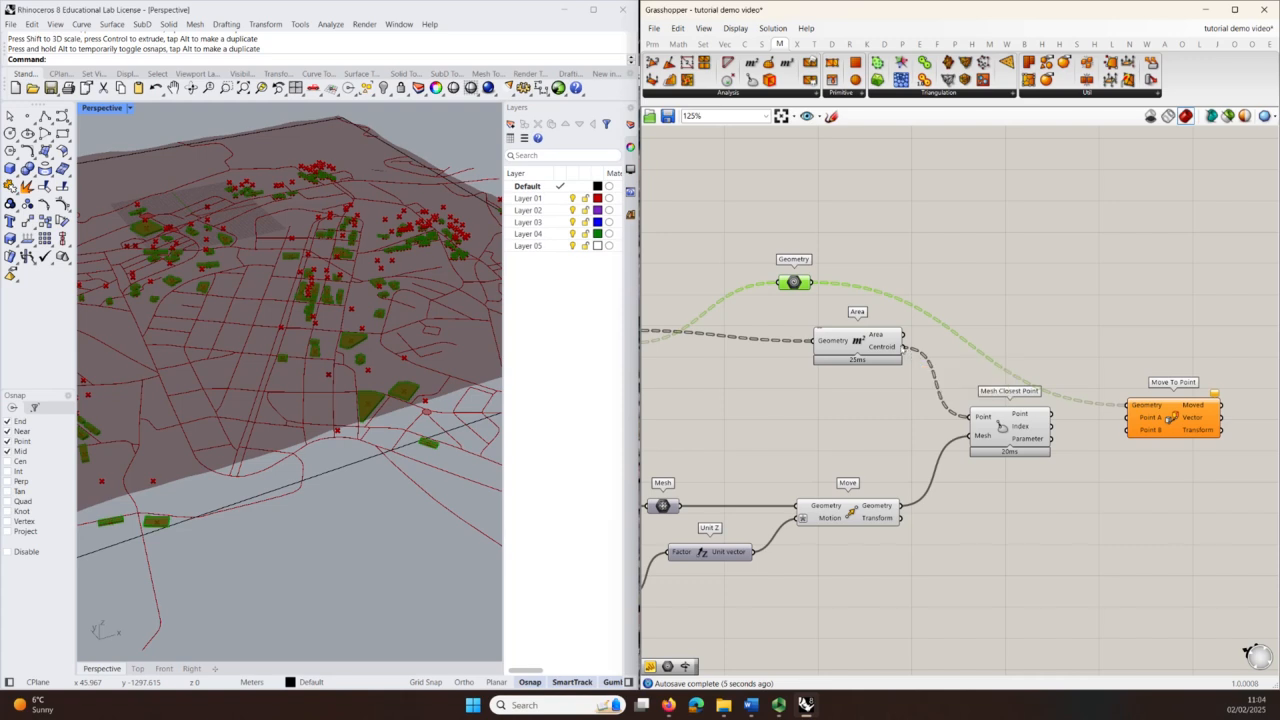
{"action": "left_click_drag", "start_coordinate": [905, 347], "coordinate": [1132, 443]}
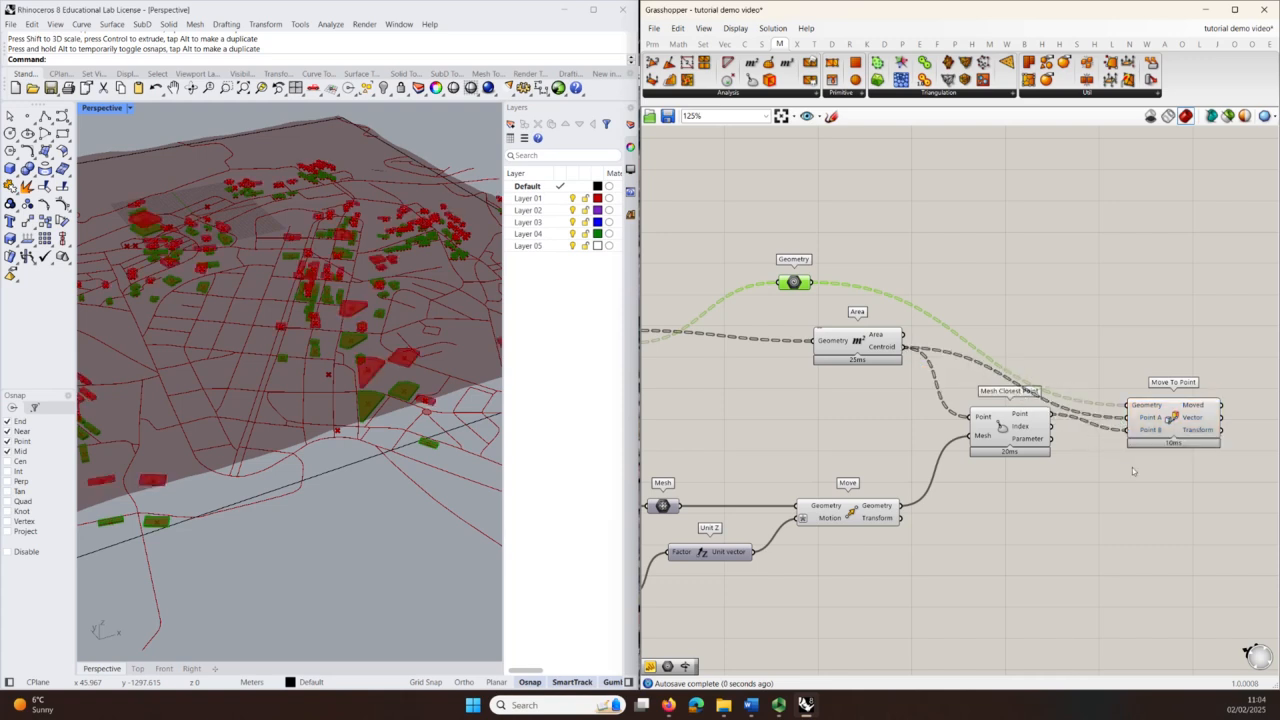
Step: Check the Move To Point result and disable the preview of the Geometry, Area, Mesh Closest Point, Unit Z and Move components
{"action": "left_click", "coordinate": [1178, 424]}
{"action": "right_click_drag", "start_coordinate": [344, 566], "coordinate": [356, 535]}
{"action": "scroll", "coordinate": [1030, 338], "scroll_direction": "down", "scroll_amount": 1}
{"action": "left_click_drag", "start_coordinate": [1046, 574], "coordinate": [789, 225]}
{"action": "middle_click", "coordinate": [789, 225]}
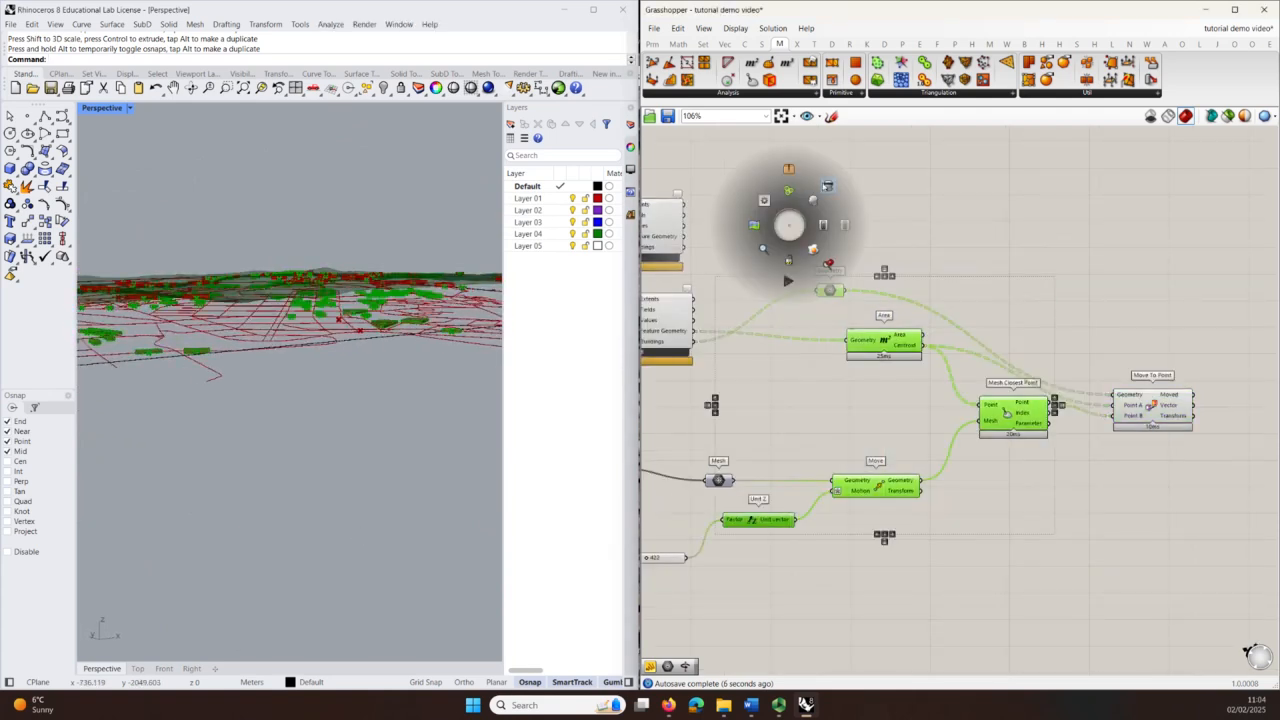
{"action": "left_click", "coordinate": [829, 187]}
Step: Enable the preview of the terrain's Move component again
{"action": "right_click_drag", "start_coordinate": [836, 338], "coordinate": [850, 376]}
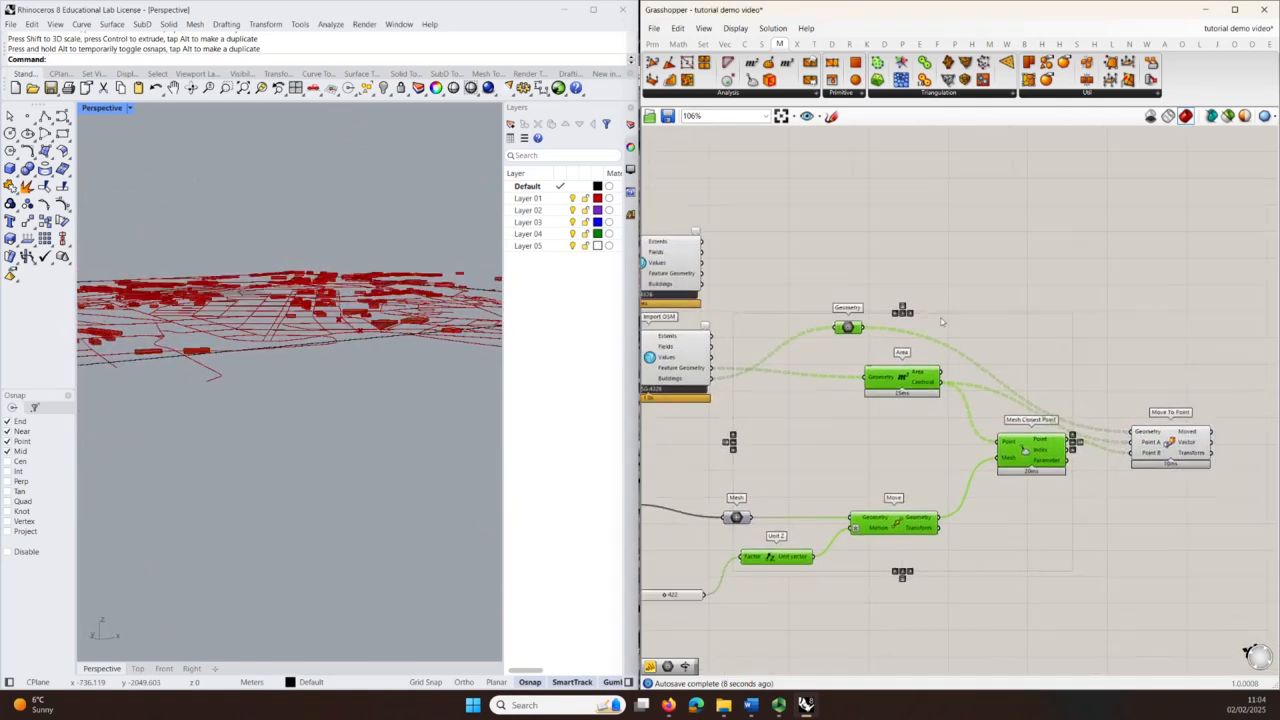
{"action": "left_click", "coordinate": [817, 440]}
{"action": "left_click", "coordinate": [917, 525]}
{"action": "middle_click", "coordinate": [963, 567]}
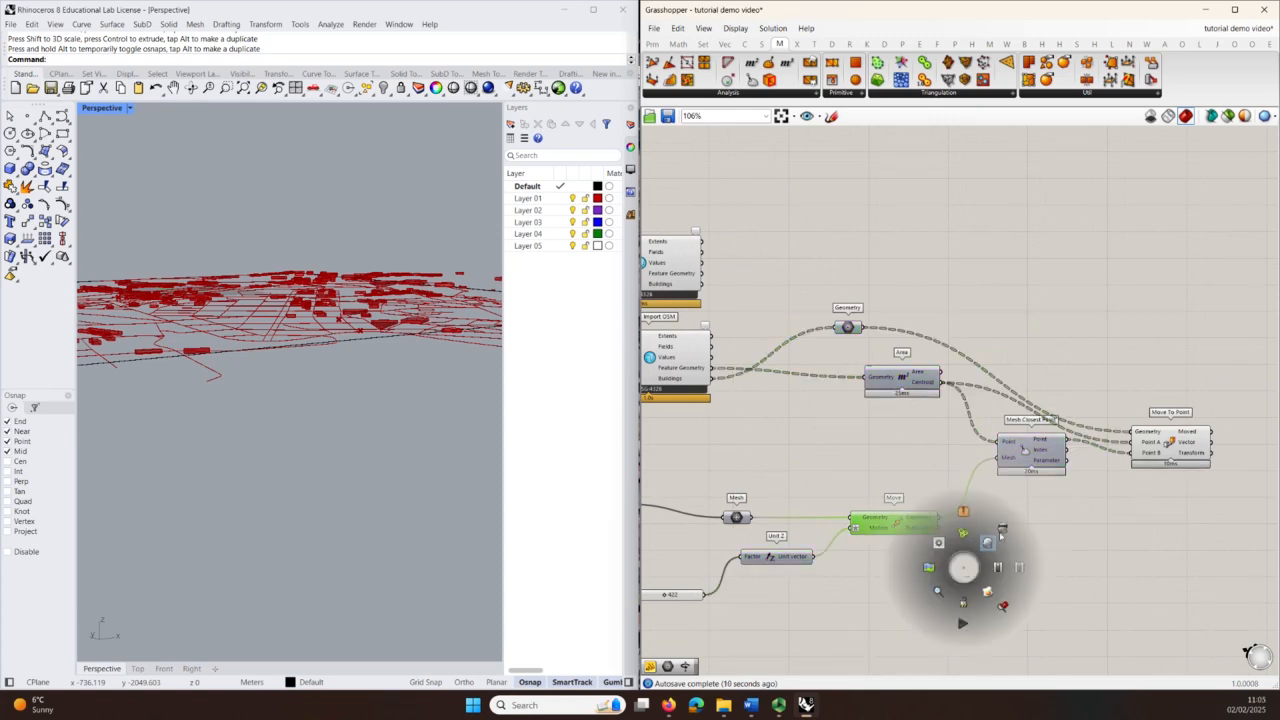
{"action": "left_click", "coordinate": [996, 538]}
Step: Disable the preview of the building Import OSM component
{"action": "right_click_drag", "start_coordinate": [766, 448], "coordinate": [996, 452]}
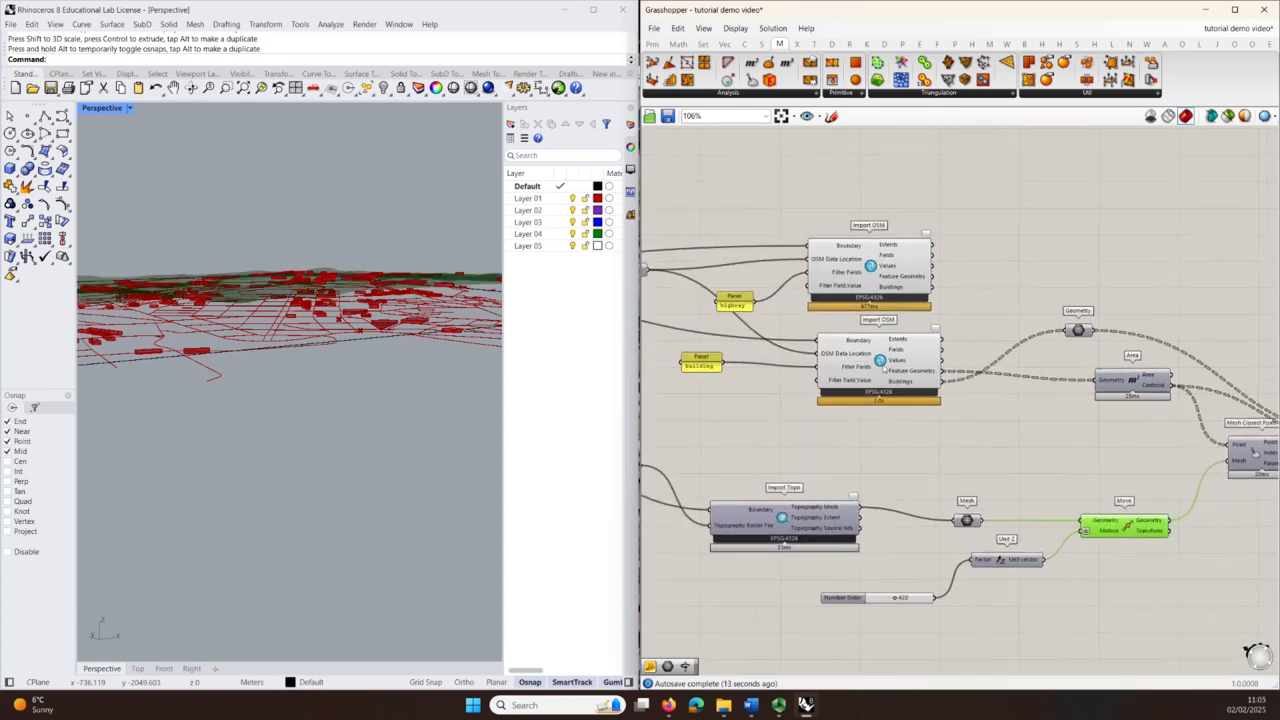
{"action": "left_click", "coordinate": [884, 368]}
{"action": "middle_click", "coordinate": [750, 446]}
{"action": "left_click", "coordinate": [791, 404]}
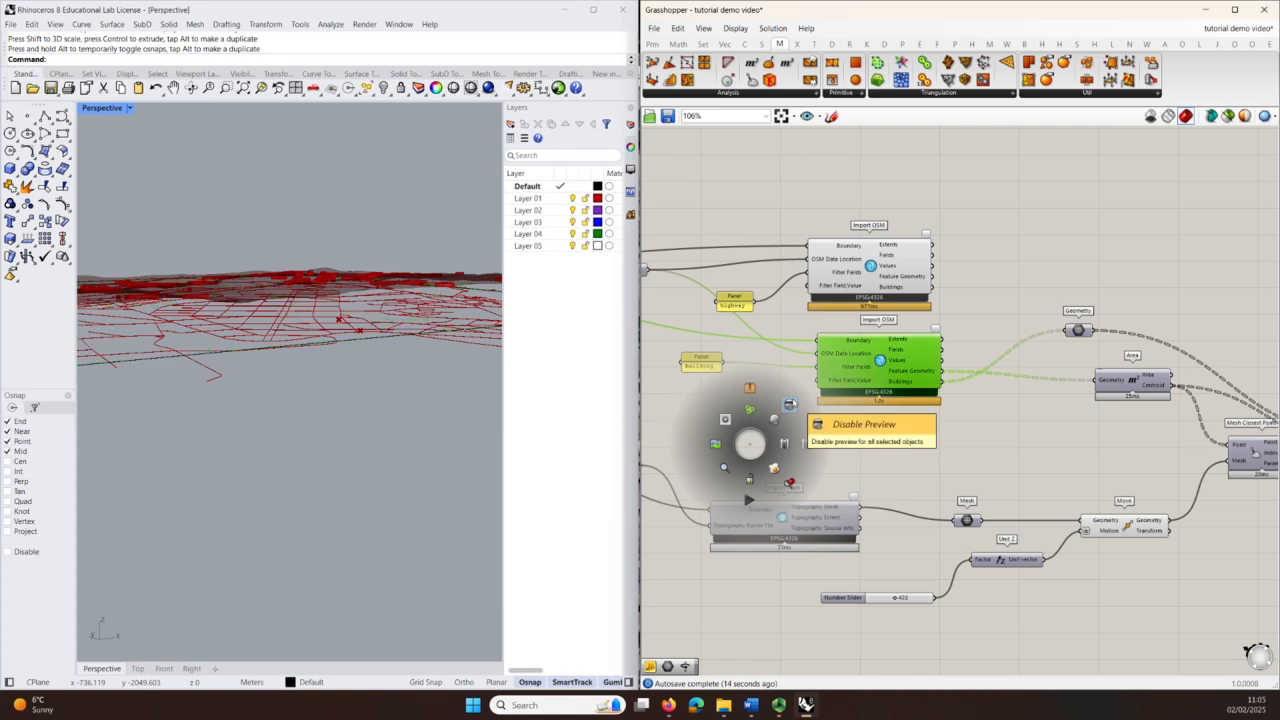
Step: Examine how the moved buildings sit on the terrain, then inspect the Mesh Closest Point and Move To Point wiring
{"action": "scroll", "coordinate": [374, 363], "scroll_direction": "up", "scroll_amount": 1}
{"action": "mouse_move", "coordinate": [186, 408]}
{"action": "right_mouse_down"}
{"action": "mouse_move", "coordinate": [205, 436]}
{"action": "mouse_move", "coordinate": [194, 449]}
{"action": "mouse_move", "coordinate": [238, 402]}
{"action": "mouse_move", "coordinate": [209, 410]}
{"action": "right_mouse_up"}
{"action": "scroll", "coordinate": [171, 337], "scroll_direction": "up", "scroll_amount": 6}
{"action": "scroll", "coordinate": [147, 355], "scroll_direction": "down", "scroll_amount": 4}
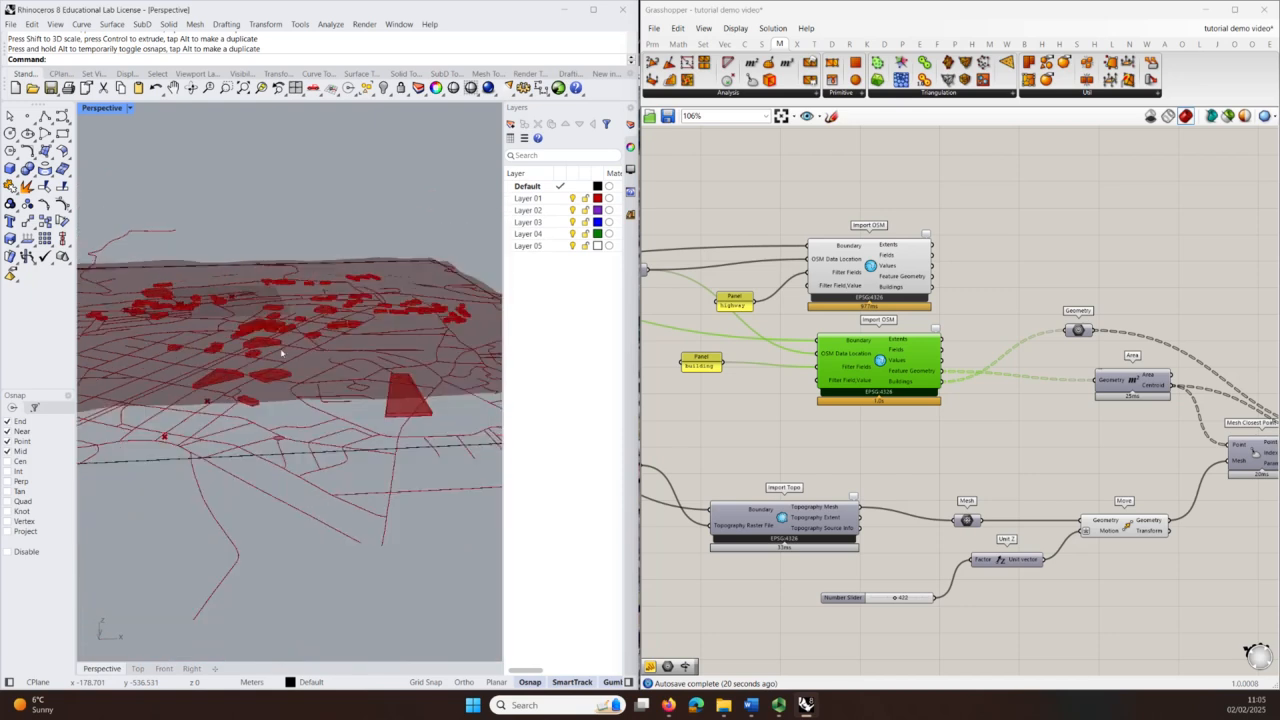
{"action": "scroll", "coordinate": [742, 372], "scroll_direction": "down", "scroll_amount": 4}
{"action": "mouse_move", "coordinate": [396, 420]}
{"action": "right_mouse_down"}
{"action": "mouse_move", "coordinate": [400, 403]}
{"action": "mouse_move", "coordinate": [390, 416]}
{"action": "right_mouse_up"}
{"action": "scroll", "coordinate": [989, 454], "scroll_direction": "up", "scroll_amount": 3}
{"action": "scroll", "coordinate": [733, 443], "scroll_direction": "up", "scroll_amount": 5}
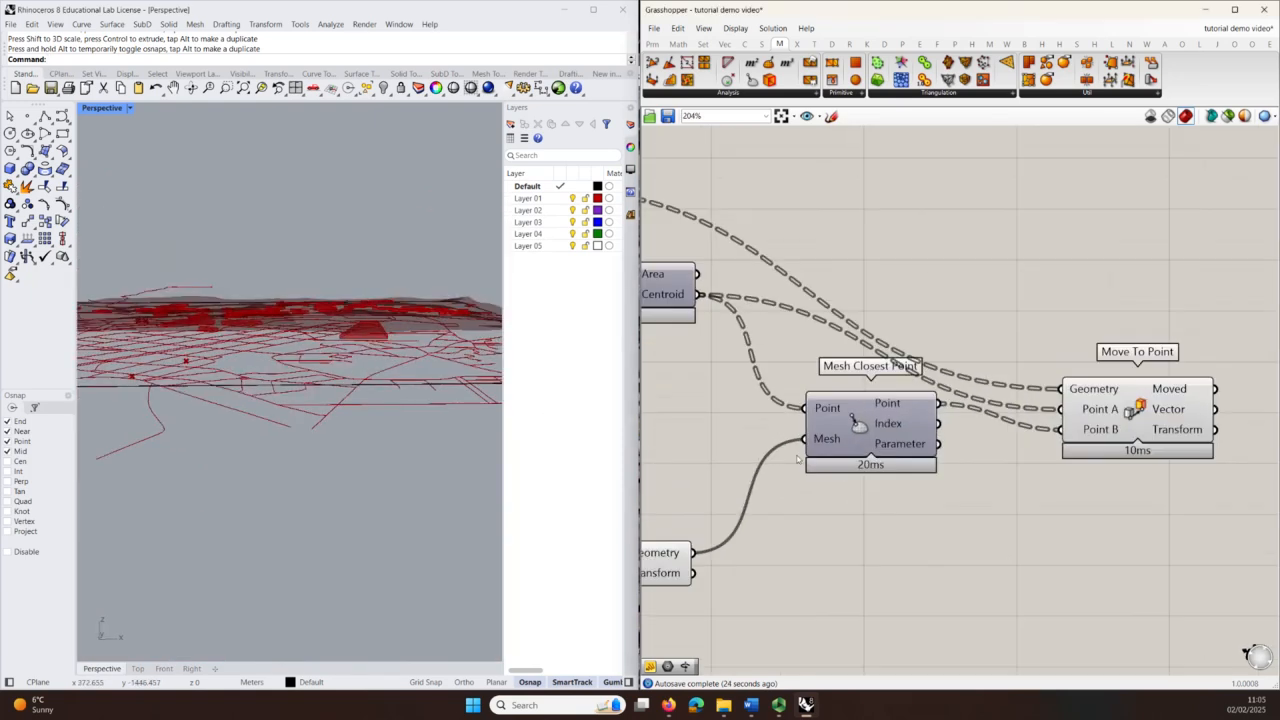
Step: Move Mesh Closest Point aside and add a Custom Preview component fed by the Geometry output of the terrain's Move component
{"action": "left_click_drag", "start_coordinate": [876, 441], "coordinate": [938, 507]}
{"action": "scroll", "coordinate": [927, 519], "scroll_direction": "down", "scroll_amount": 3}
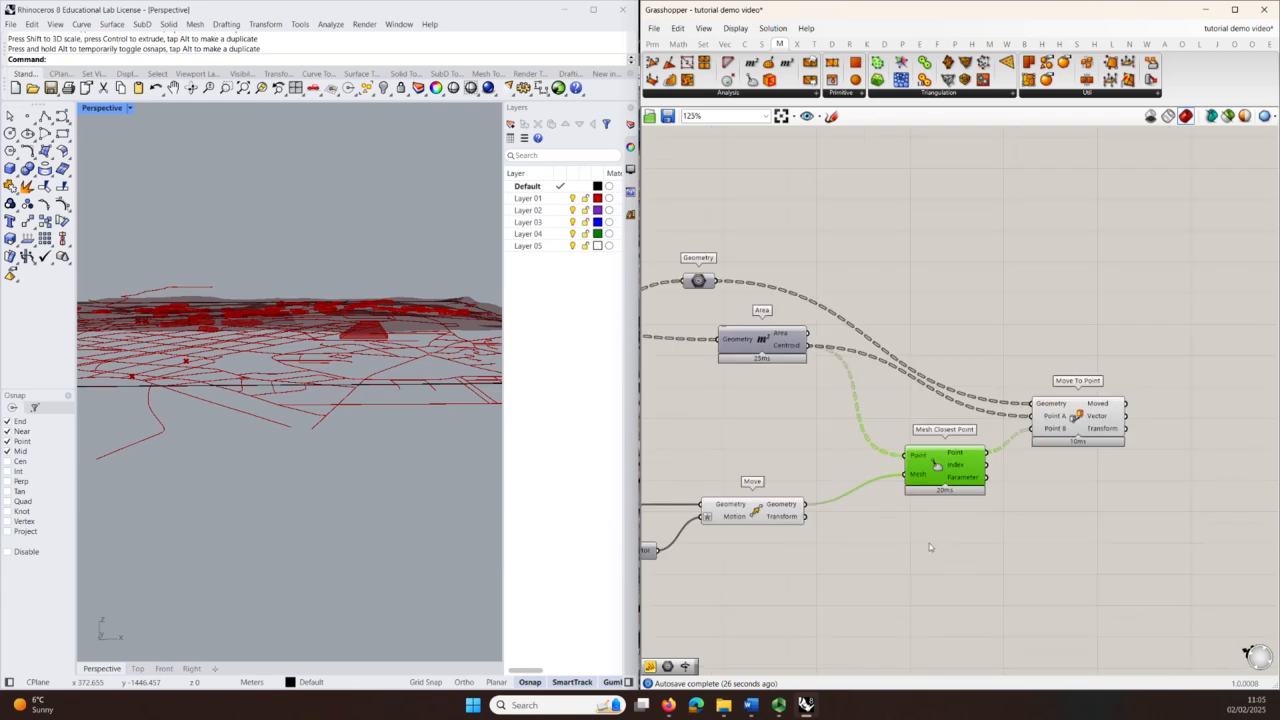
{"action": "left_click", "coordinate": [882, 560]}
{"action": "double_click", "coordinate": [882, 560]}
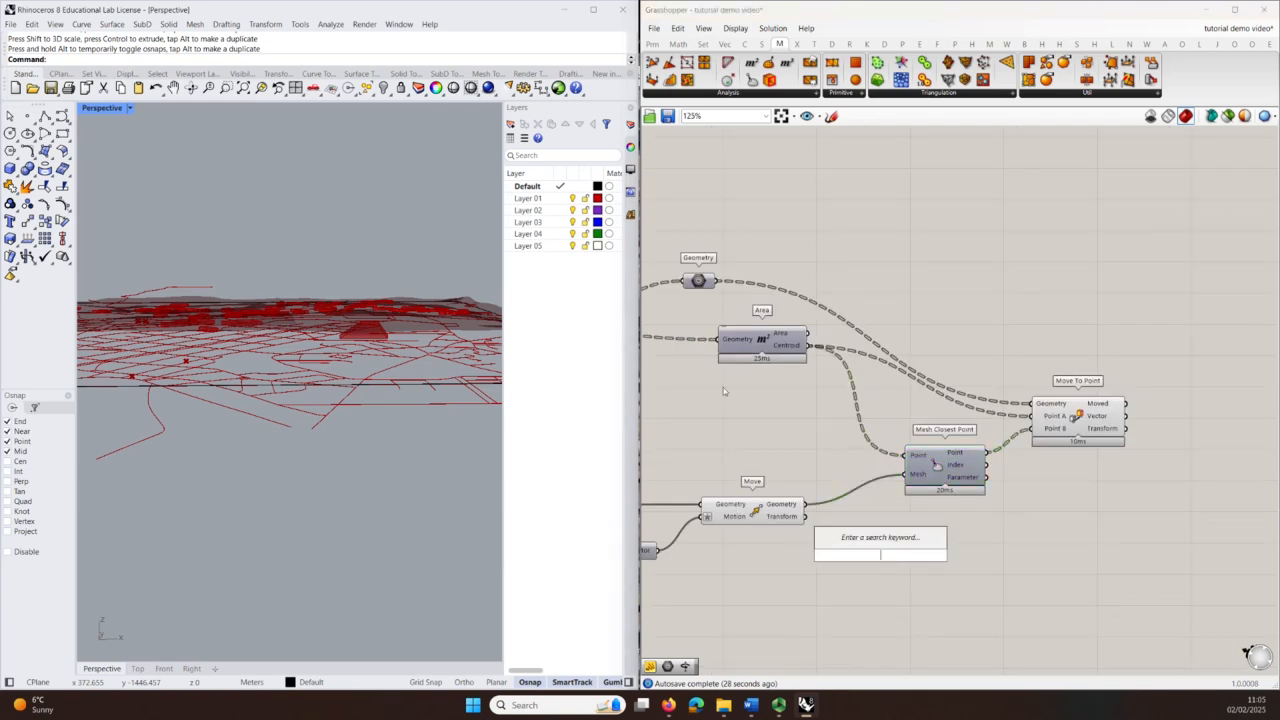
{"action": "type", "text": "custom"}
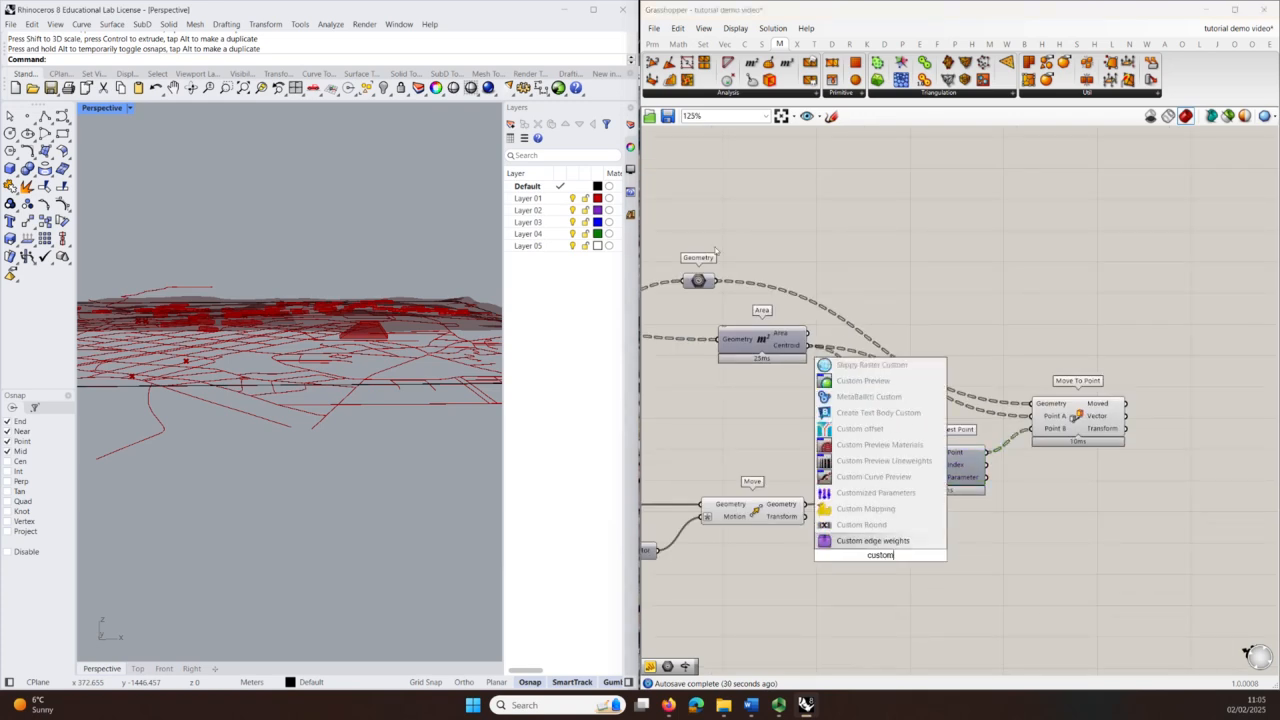
{"action": "left_click", "coordinate": [862, 380]}
{"action": "scroll", "coordinate": [825, 540], "scroll_direction": "up", "scroll_amount": 3}
{"action": "left_click_drag", "start_coordinate": [792, 481], "coordinate": [868, 554]}
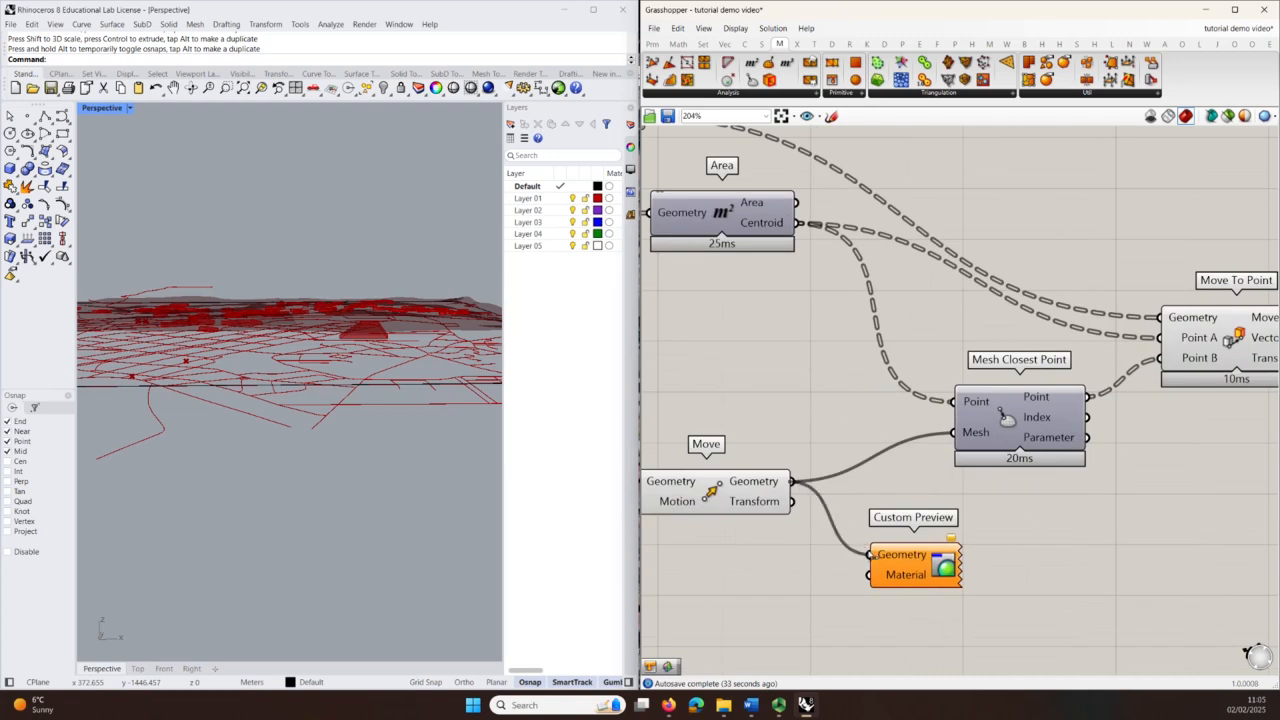
Step: Add a Colour Swatch set to a pale teal (hue 164°, saturation 31, value 89) and connect it to the Custom Preview's Material input
{"action": "double_click", "coordinate": [747, 616]}
{"action": "type", "text": "colou"}
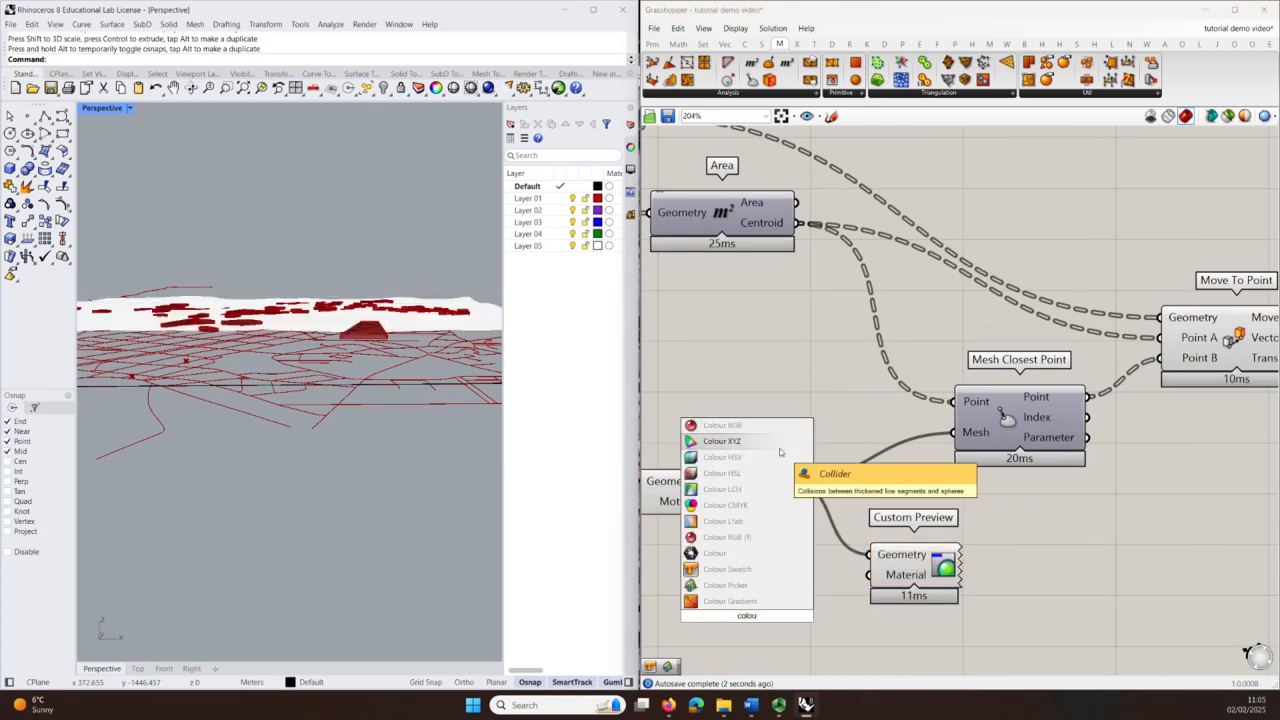
{"action": "left_click", "coordinate": [727, 569]}
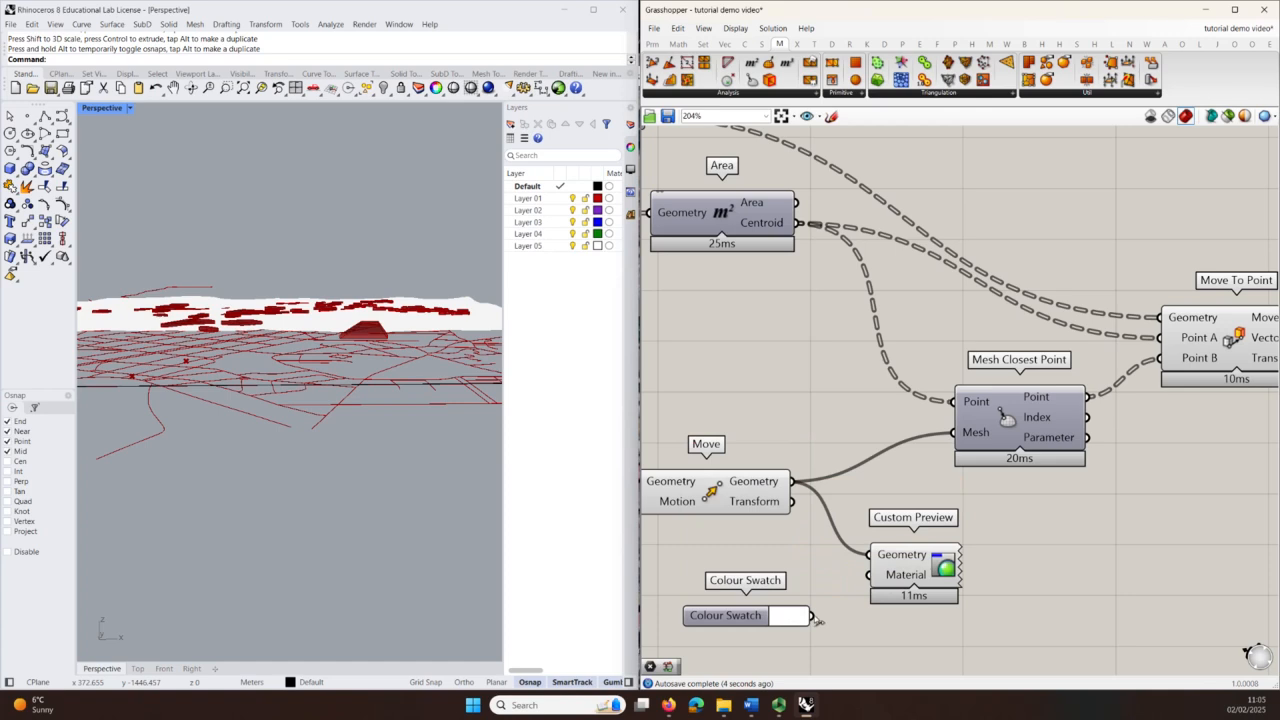
{"action": "left_click", "coordinate": [786, 616]}
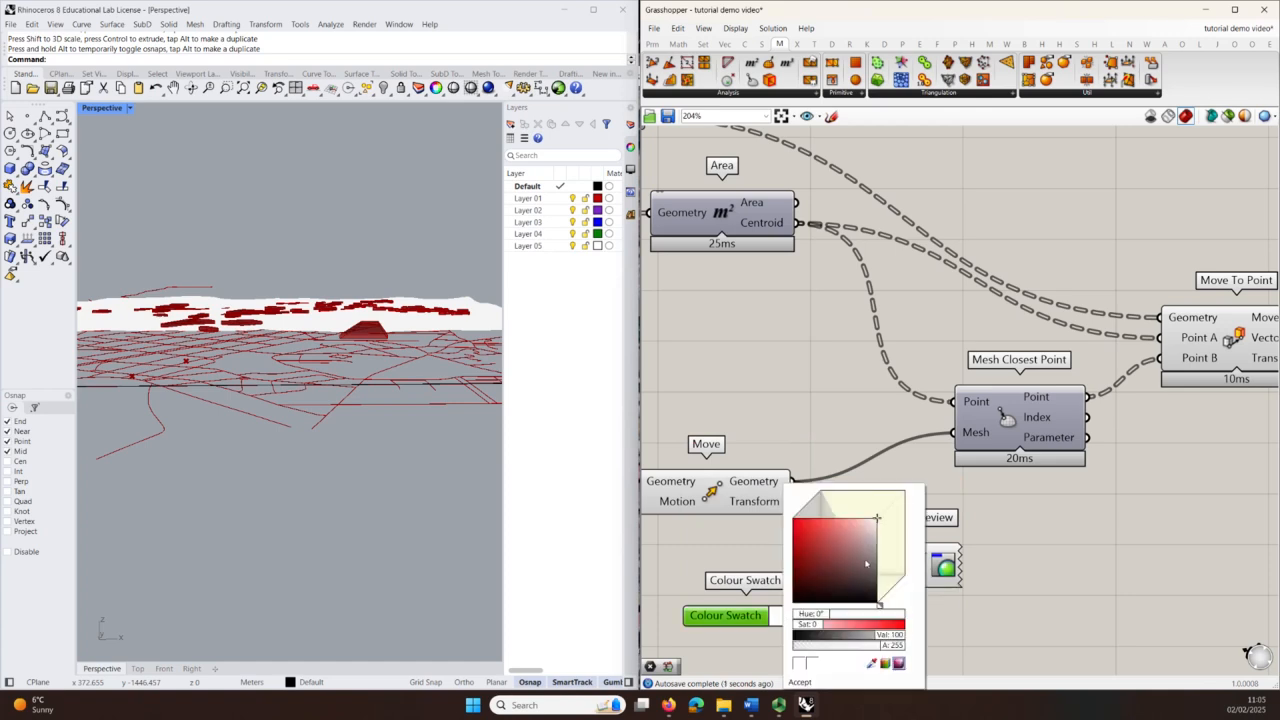
{"action": "mouse_move", "coordinate": [879, 607]}
{"action": "left_mouse_down"}
{"action": "mouse_move", "coordinate": [907, 579]}
{"action": "mouse_move", "coordinate": [892, 596]}
{"action": "left_mouse_up"}
{"action": "left_click", "coordinate": [856, 520]}
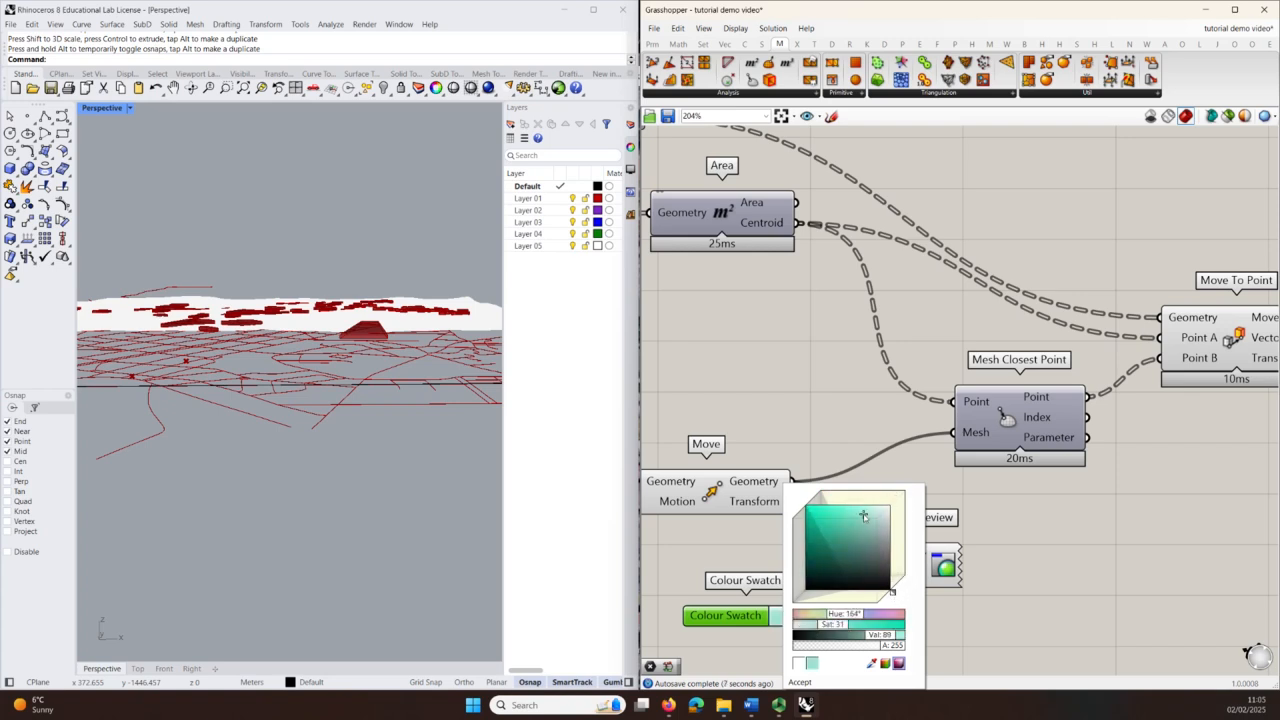
{"action": "left_click", "coordinate": [966, 525]}
{"action": "left_click", "coordinate": [916, 572]}
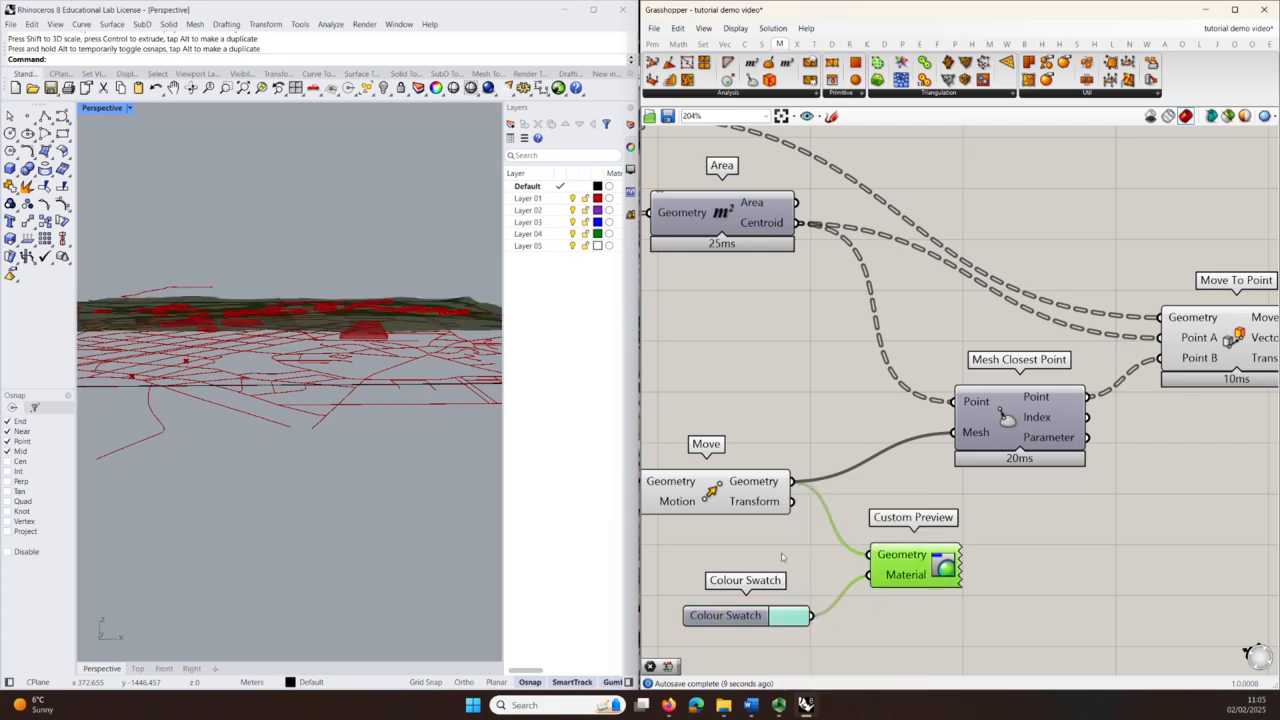
{"action": "left_click", "coordinate": [1128, 615]}
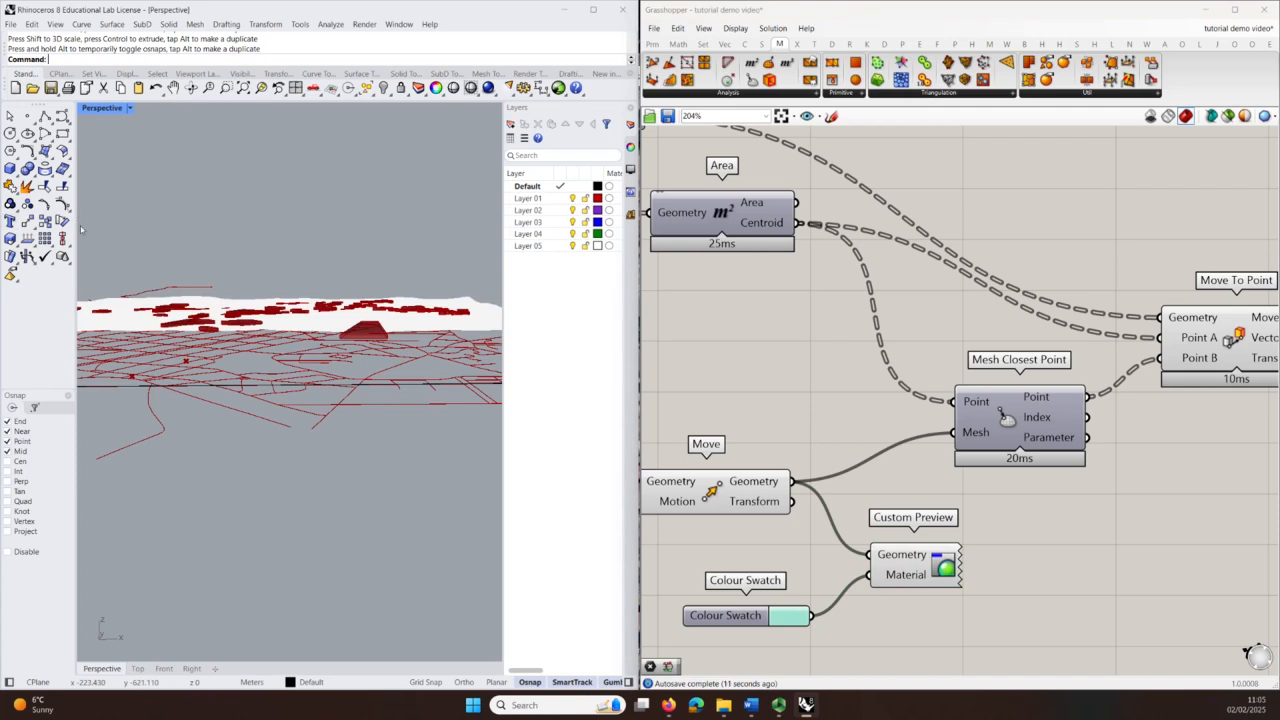
Step: Compare the terrain preview in the Rendered and Shaded display modes, ending in Shaded
{"action": "right_click_drag", "start_coordinate": [84, 230], "coordinate": [138, 290]}
{"action": "scroll", "coordinate": [302, 328], "scroll_direction": "down", "scroll_amount": 5}
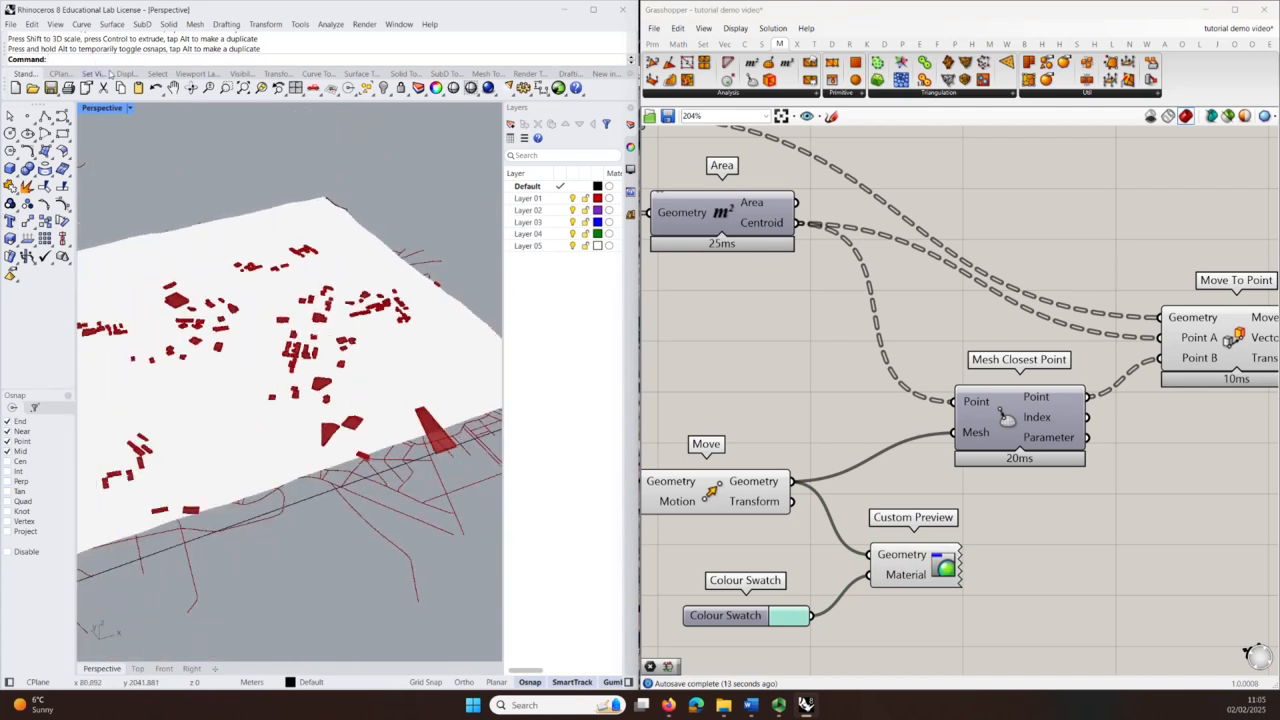
{"action": "left_click", "coordinate": [93, 74]}
{"action": "left_click", "coordinate": [125, 74]}
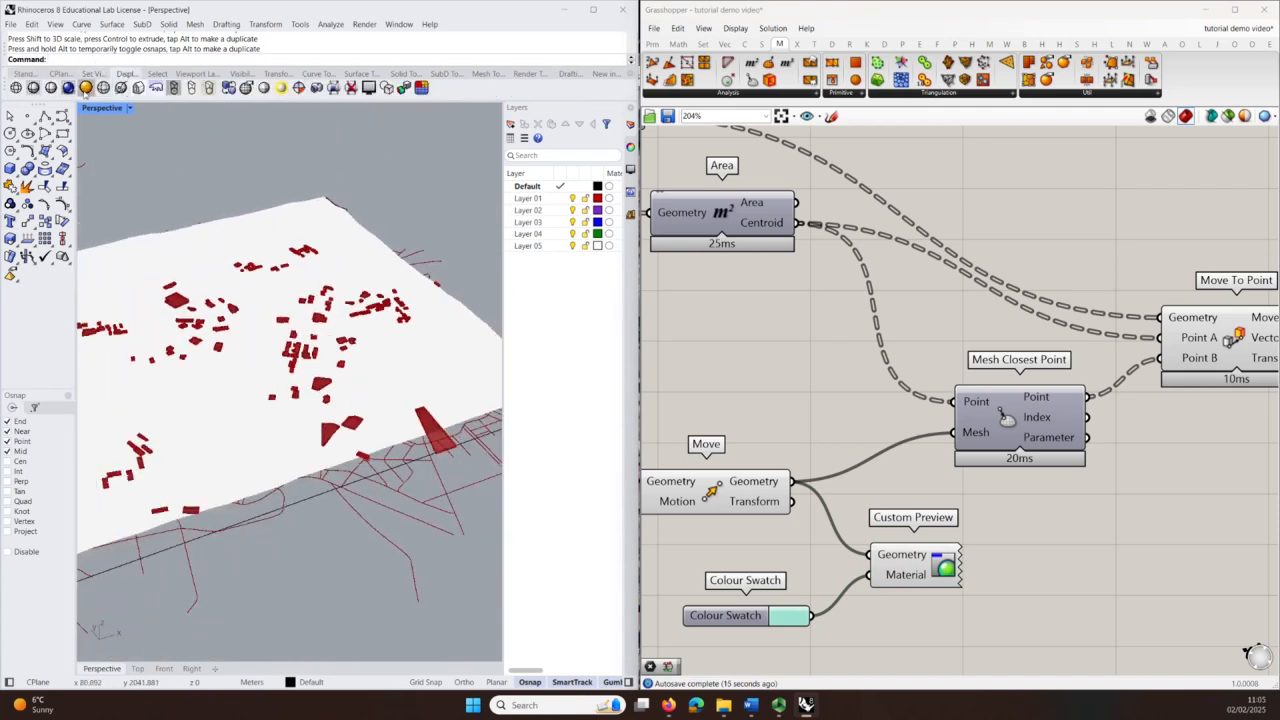
{"action": "left_click", "coordinate": [68, 87]}
{"action": "scroll", "coordinate": [337, 337], "scroll_direction": "down", "scroll_amount": 3}
{"action": "scroll", "coordinate": [240, 420], "scroll_direction": "up", "scroll_amount": 5}
{"action": "left_click", "coordinate": [51, 87]}
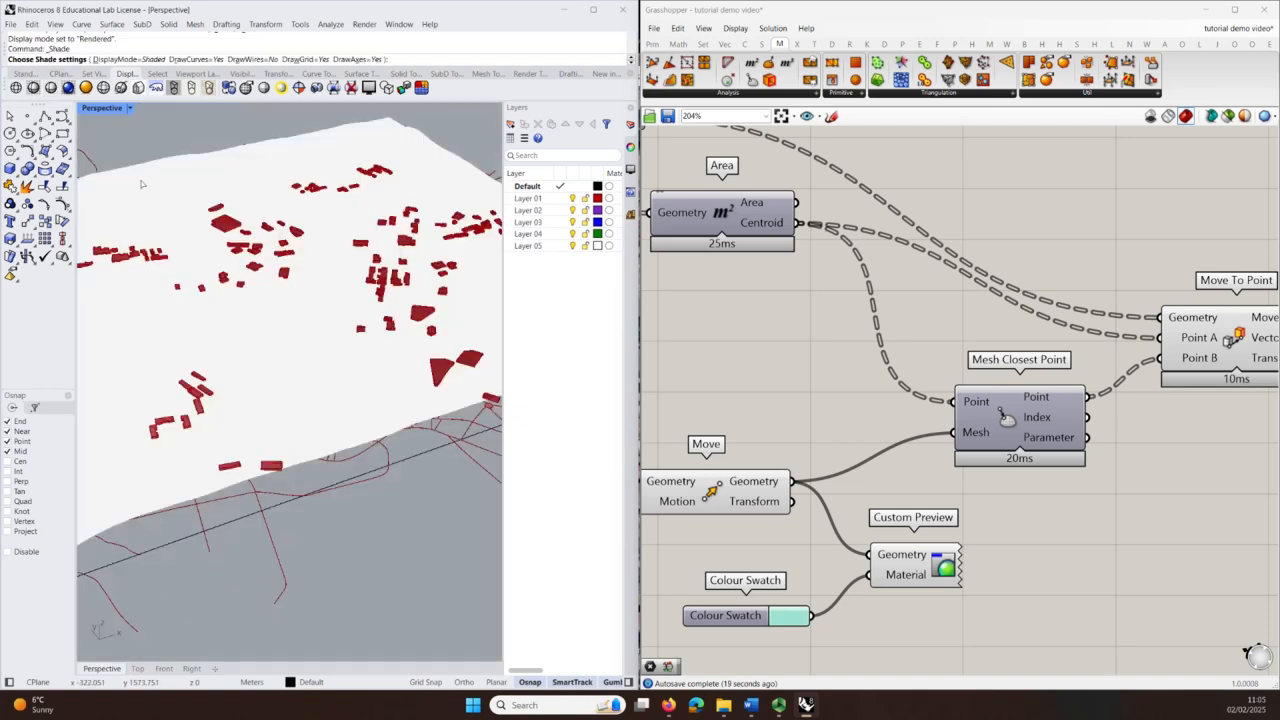
Step: Select the terrain's Move component and examine the terrain and buildings in Rendered mode from several angles, then return the viewport to Shaded
{"action": "left_click", "coordinate": [714, 495]}
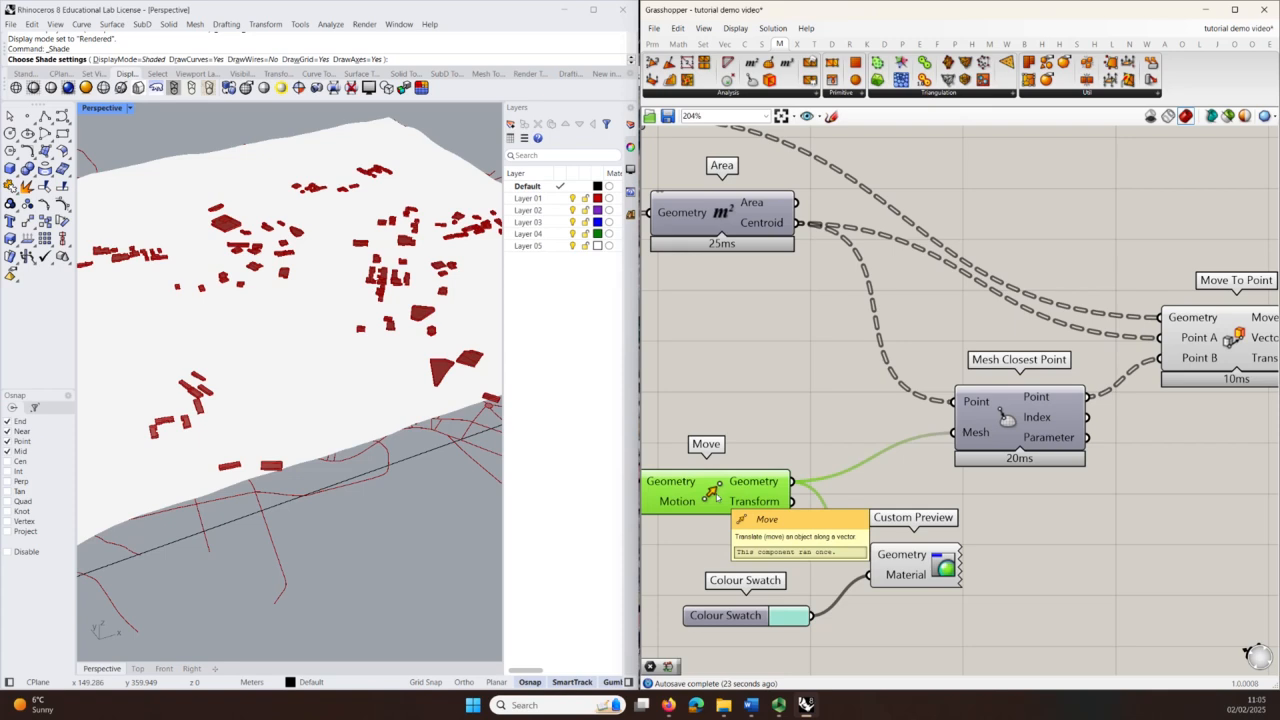
{"action": "right_click_drag", "start_coordinate": [384, 590], "coordinate": [328, 321]}
{"action": "scroll", "coordinate": [250, 322], "scroll_direction": "up", "scroll_amount": 5}
{"action": "right_click_drag", "start_coordinate": [231, 384], "coordinate": [383, 481]}
{"action": "left_click", "coordinate": [68, 87]}
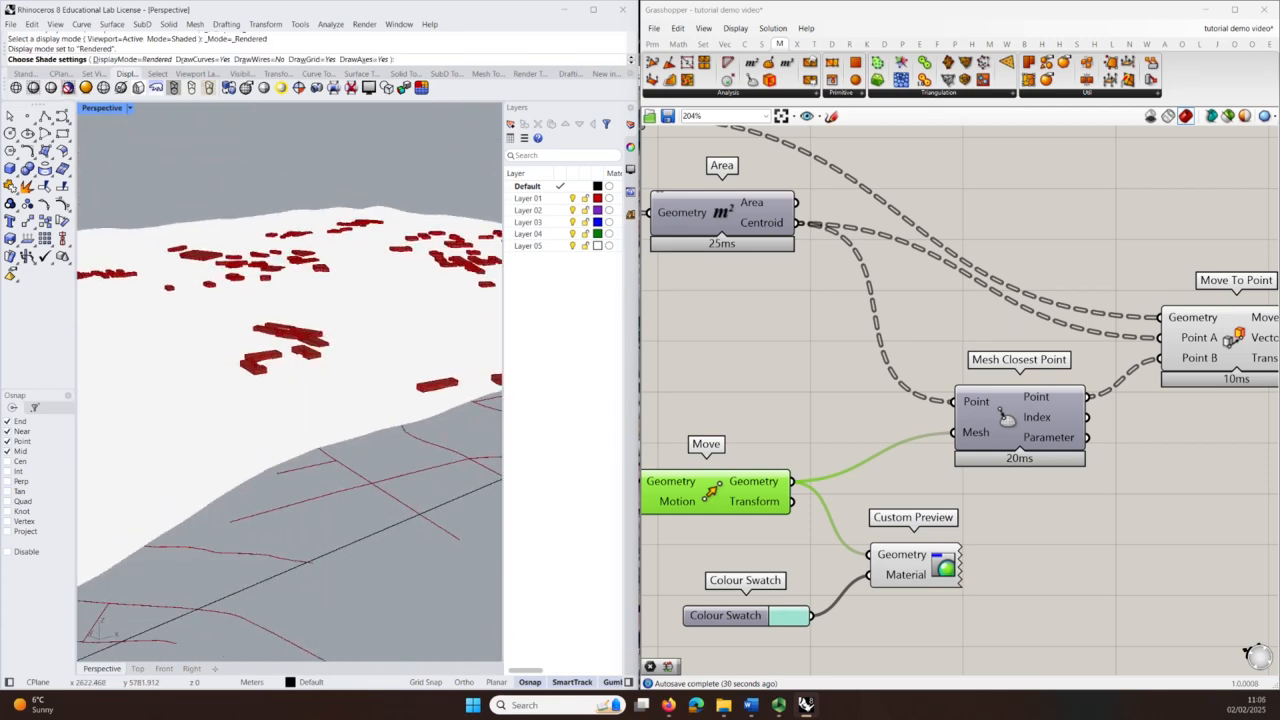
{"action": "right_click_drag", "start_coordinate": [365, 371], "coordinate": [181, 472]}
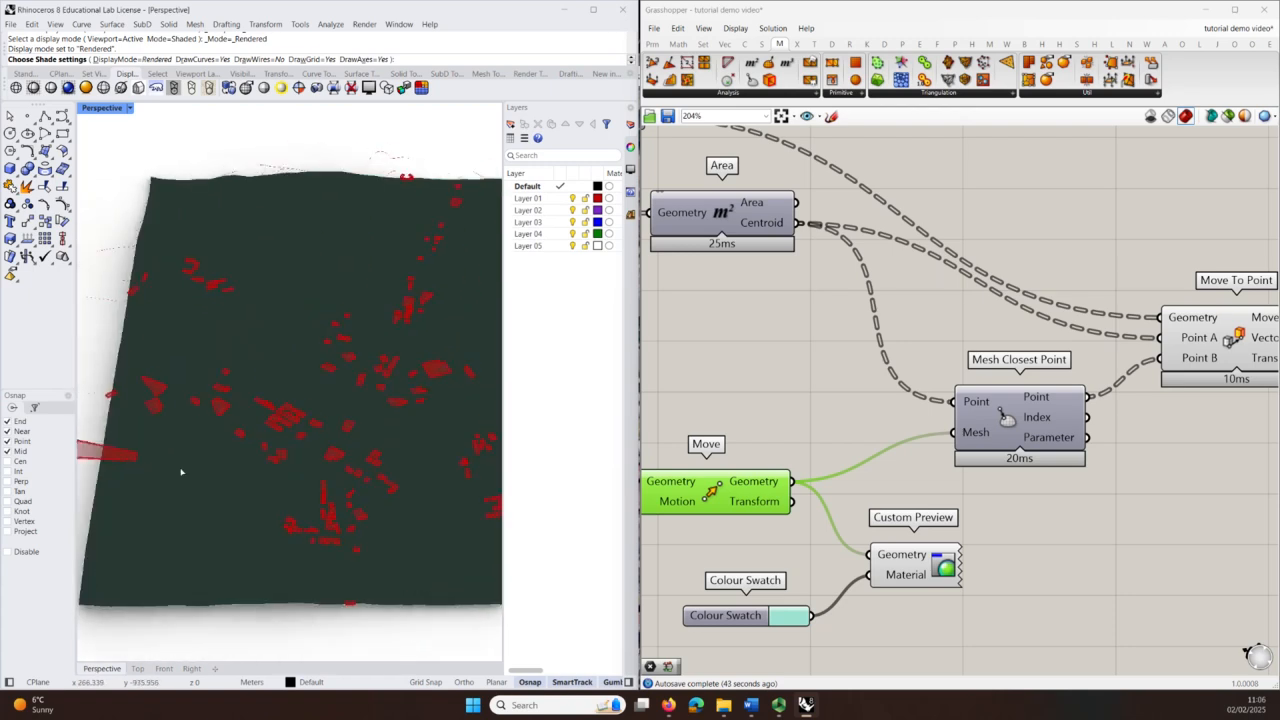
{"action": "left_click", "coordinate": [33, 89]}
{"action": "scroll", "coordinate": [138, 371], "scroll_direction": "down", "scroll_amount": 5}
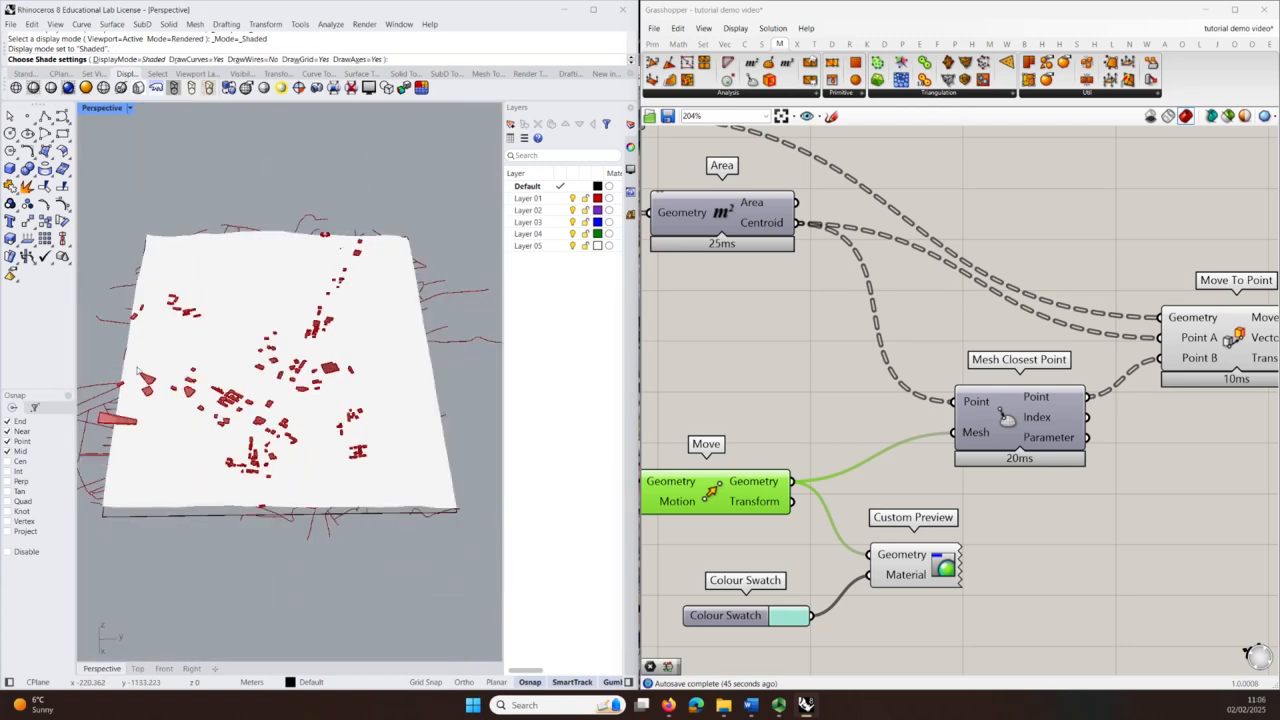
Step: Move the Custom Preview component further from the Colour Swatch and disable the preview of the terrain's Move component
{"action": "left_click_drag", "start_coordinate": [917, 565], "coordinate": [996, 575]}
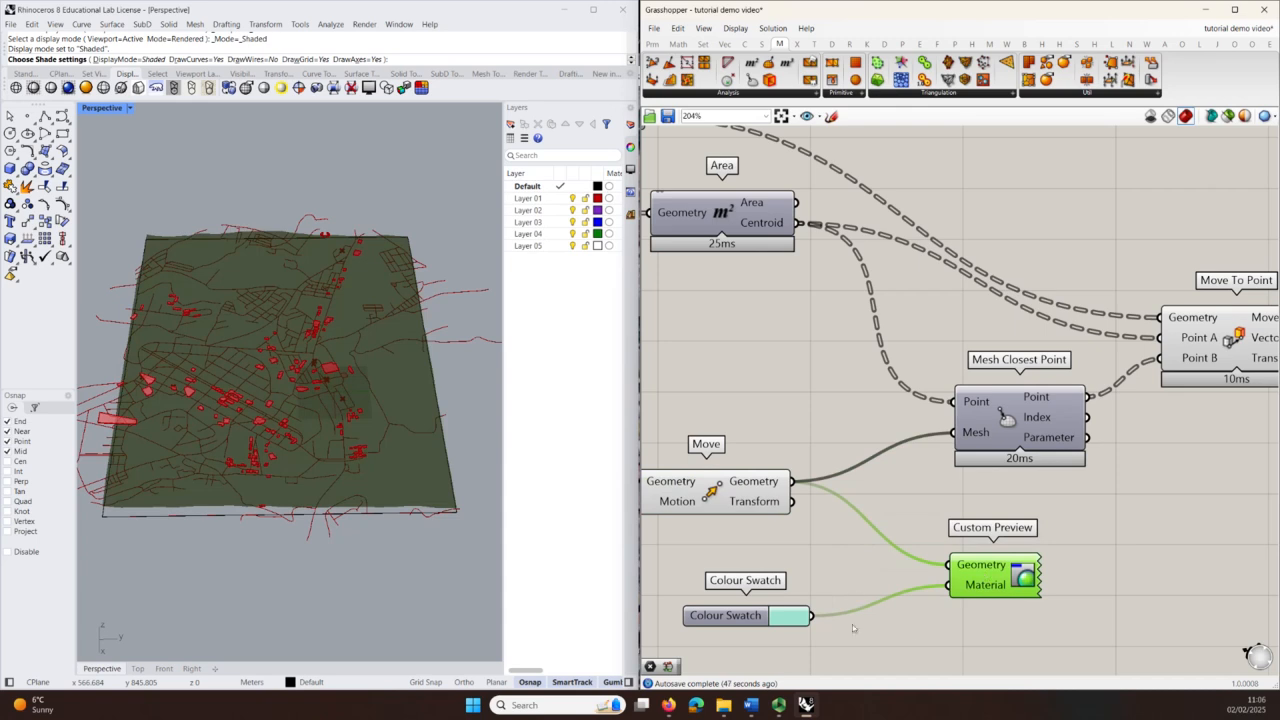
{"action": "left_click", "coordinate": [993, 656]}
{"action": "left_click", "coordinate": [760, 495]}
{"action": "middle_click", "coordinate": [714, 378]}
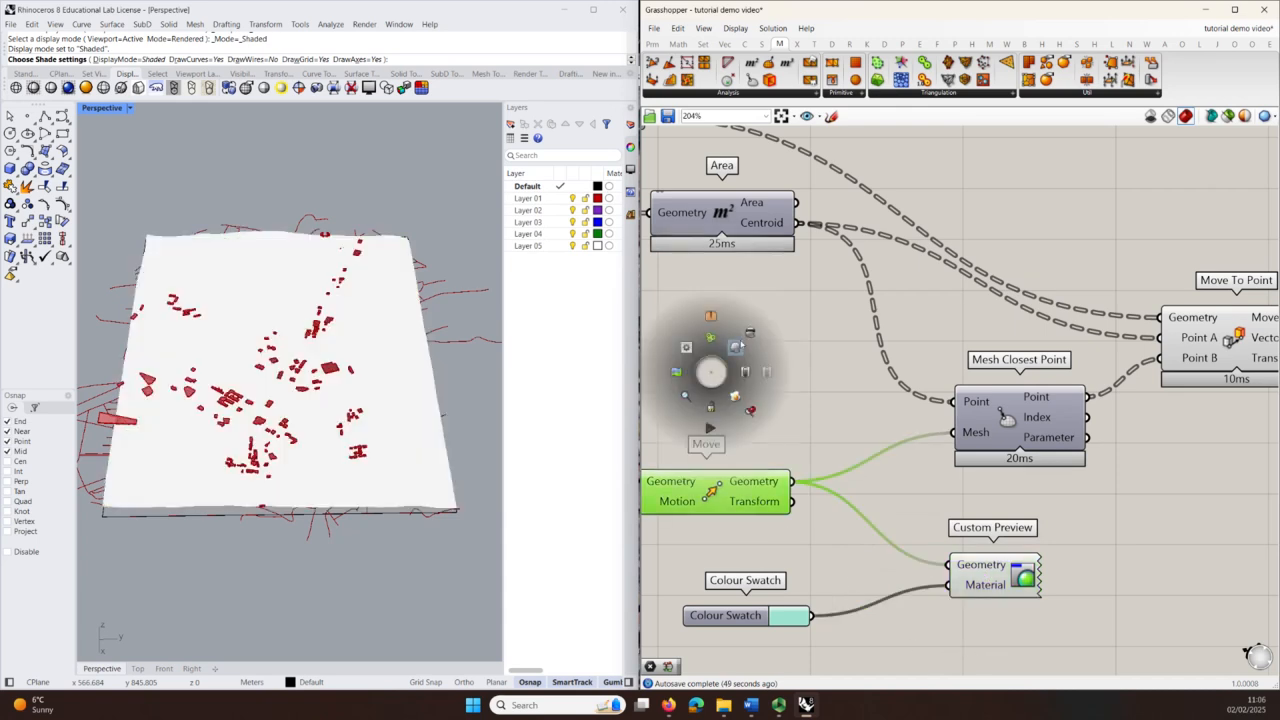
{"action": "scroll", "coordinate": [190, 412], "scroll_direction": "up", "scroll_amount": 4}
{"action": "scroll", "coordinate": [206, 358], "scroll_direction": "down", "scroll_amount": 4}
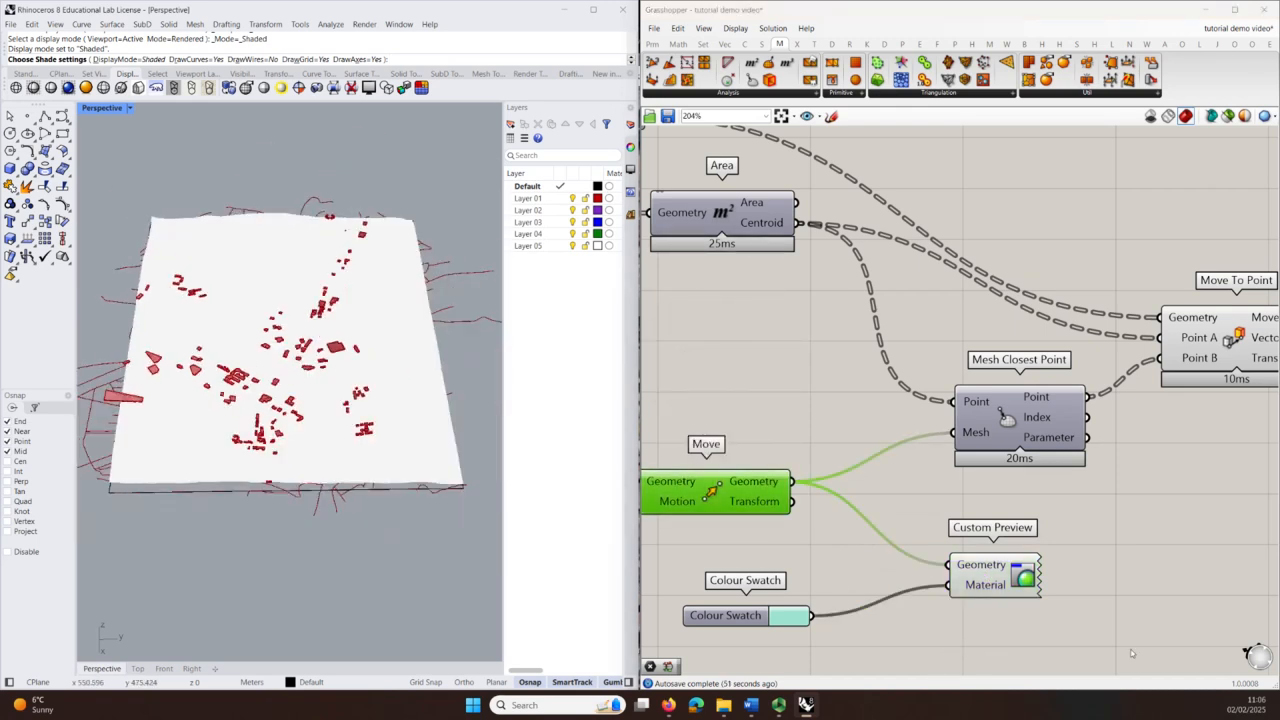
{"action": "scroll", "coordinate": [698, 326], "scroll_direction": "down", "scroll_amount": 3}
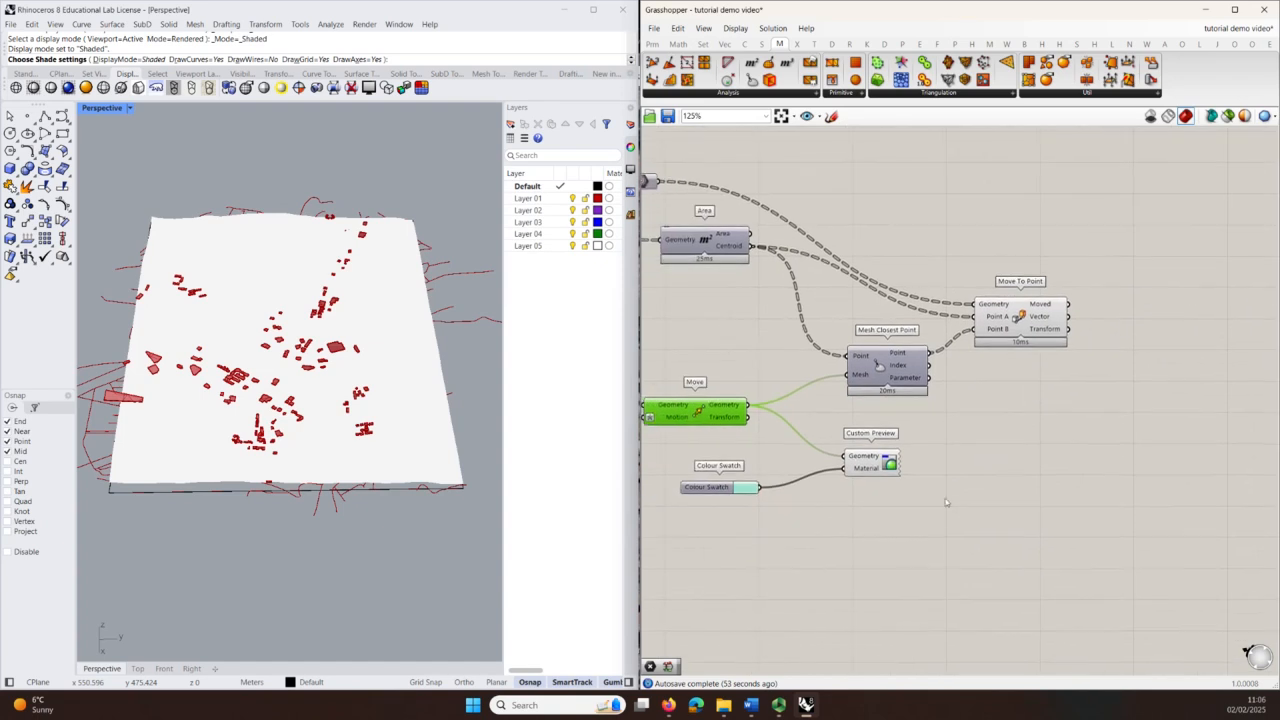
Step: Examine how the moved buildings sit on the terrain, end the Shade command and set the viewport to Shaded
{"action": "scroll", "coordinate": [280, 378], "scroll_direction": "up", "scroll_amount": 2}
{"action": "scroll", "coordinate": [281, 378], "scroll_direction": "up", "scroll_amount": 2}
{"action": "right_click_drag", "start_coordinate": [286, 450], "coordinate": [208, 399]}
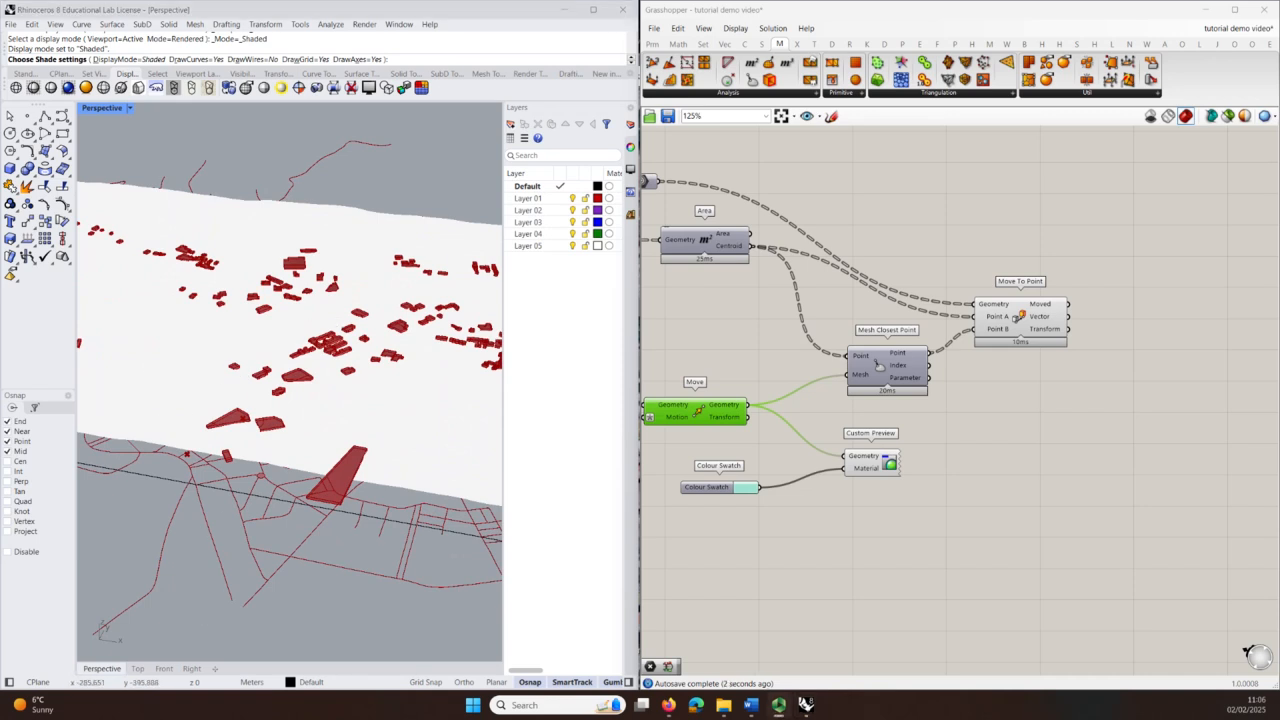
{"action": "scroll", "coordinate": [222, 260], "scroll_direction": "down", "scroll_amount": 5}
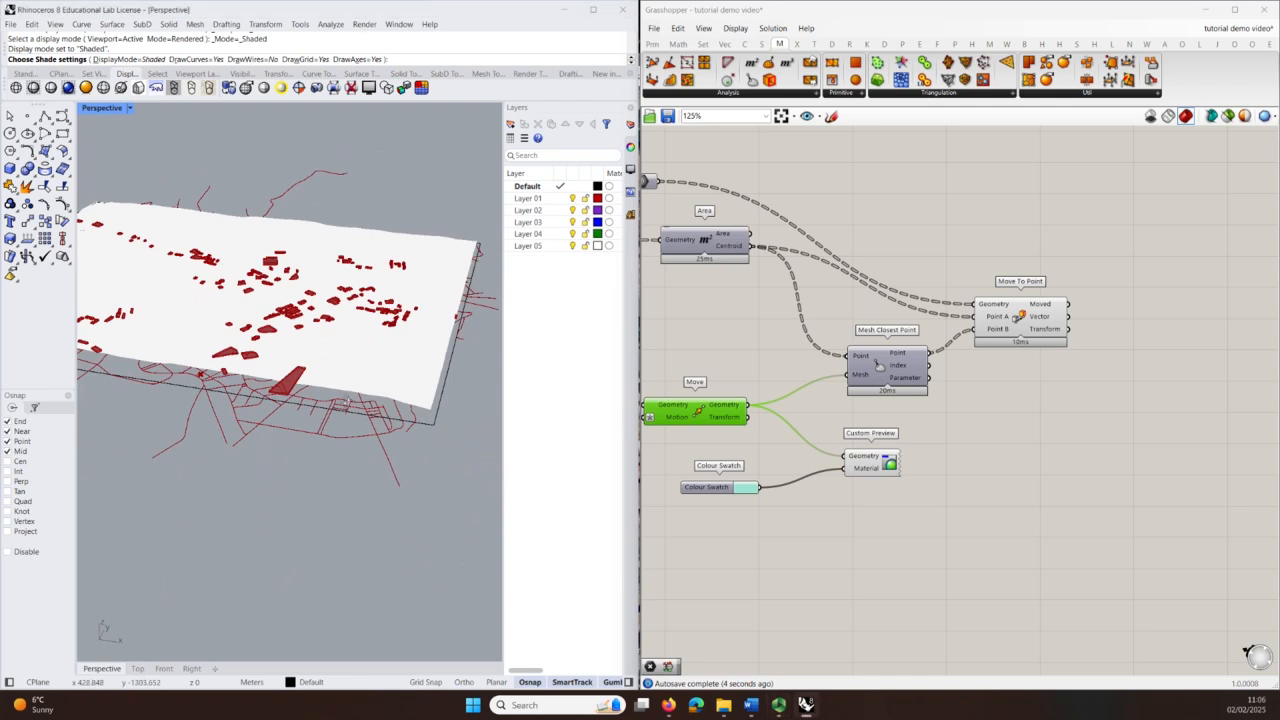
{"action": "right_click_drag", "start_coordinate": [322, 427], "coordinate": [346, 384]}
{"action": "scroll", "coordinate": [364, 299], "scroll_direction": "up", "scroll_amount": 7}
{"action": "key", "text": "Return"}
{"action": "mouse_move", "coordinate": [344, 320]}
{"action": "right_mouse_down"}
{"action": "mouse_move", "coordinate": [337, 351]}
{"action": "mouse_move", "coordinate": [303, 379]}
{"action": "mouse_move", "coordinate": [308, 453]}
{"action": "mouse_move", "coordinate": [300, 400]}
{"action": "mouse_move", "coordinate": [299, 432]}
{"action": "right_mouse_up"}
{"action": "left_click", "coordinate": [33, 87]}
Step: Inspect the height of the buildings against the flat road network along the terrain's edge, from ground level and from above
{"action": "right_click_drag", "start_coordinate": [183, 318], "coordinate": [219, 376]}
{"action": "scroll", "coordinate": [219, 376], "scroll_direction": "up", "scroll_amount": 6}
{"action": "scroll", "coordinate": [240, 446], "scroll_direction": "down", "scroll_amount": 4}
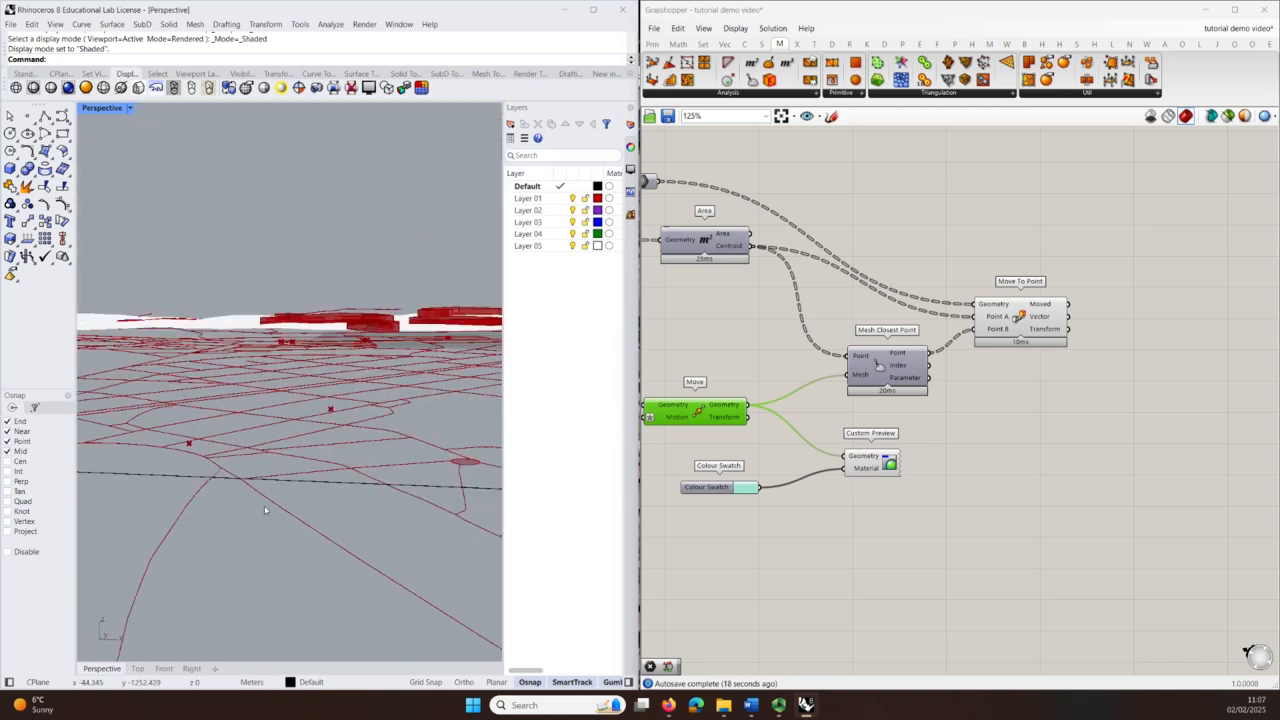
{"action": "right_click_drag", "start_coordinate": [321, 428], "coordinate": [282, 527]}
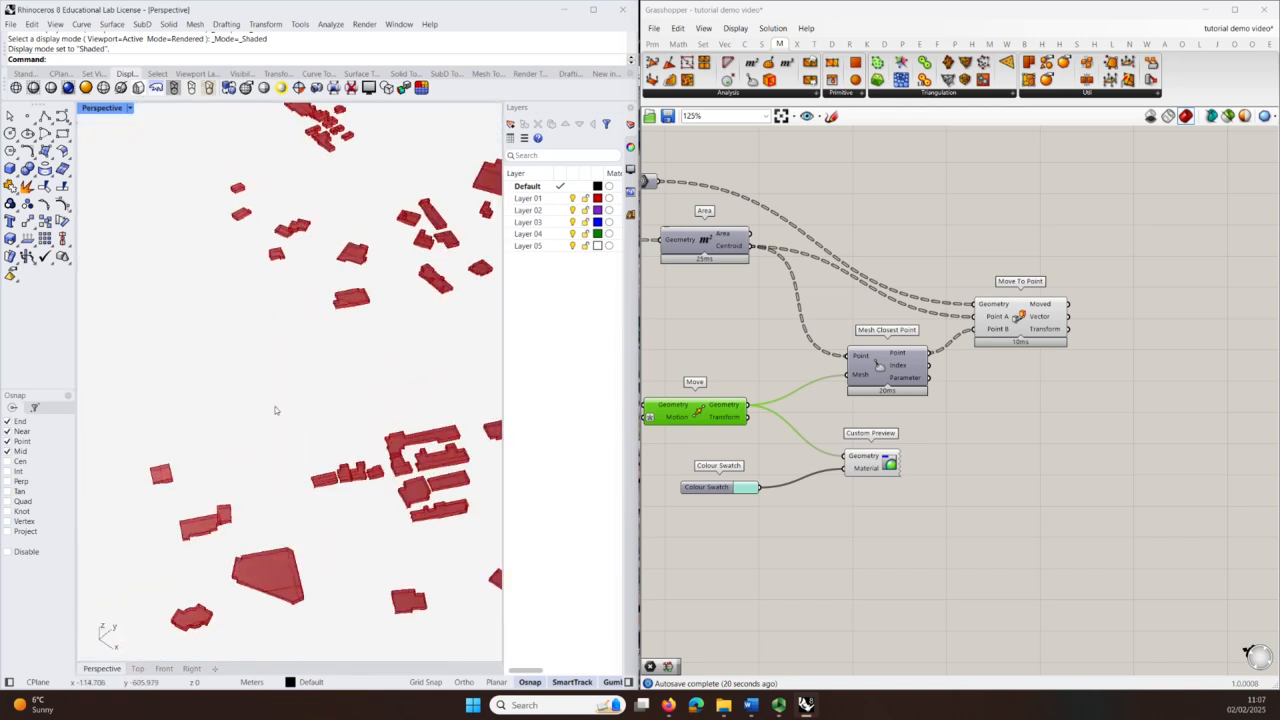
{"action": "scroll", "coordinate": [277, 410], "scroll_direction": "down", "scroll_amount": 12}
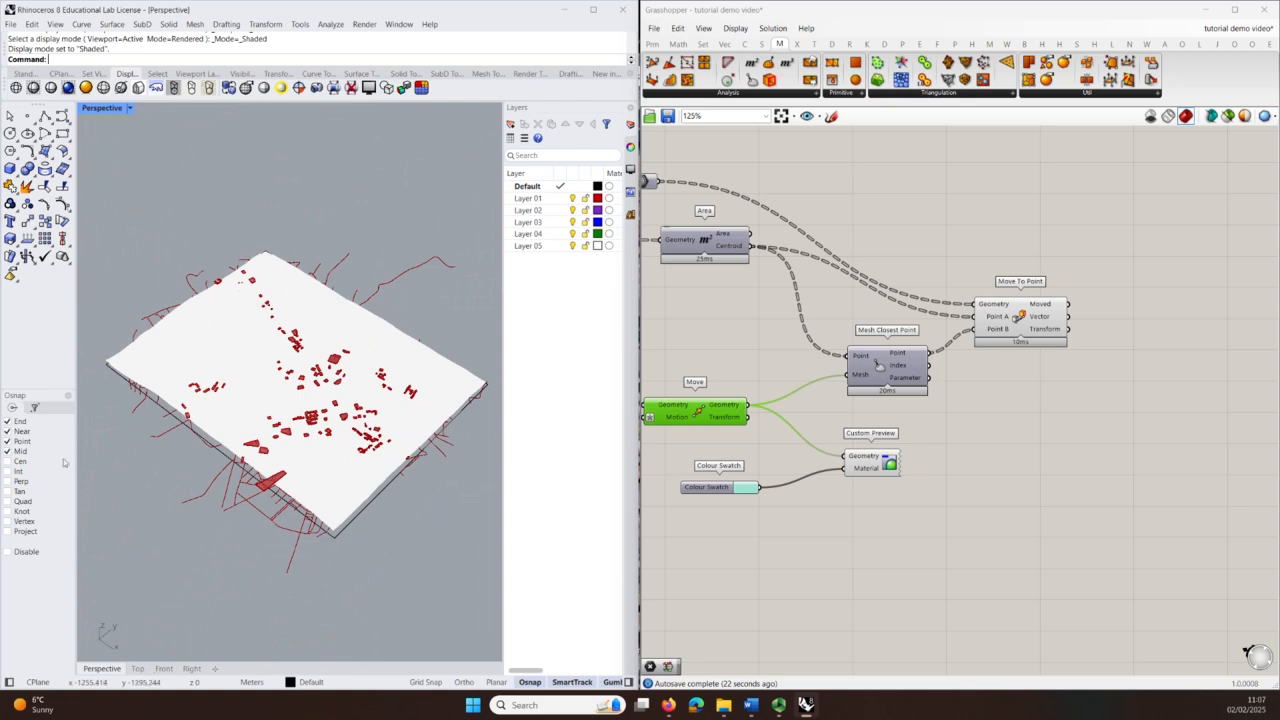
{"action": "scroll", "coordinate": [327, 558], "scroll_direction": "up", "scroll_amount": 5}
{"action": "scroll", "coordinate": [457, 463], "scroll_direction": "down", "scroll_amount": 4}
{"action": "right_click_drag", "start_coordinate": [192, 347], "coordinate": [237, 376]}
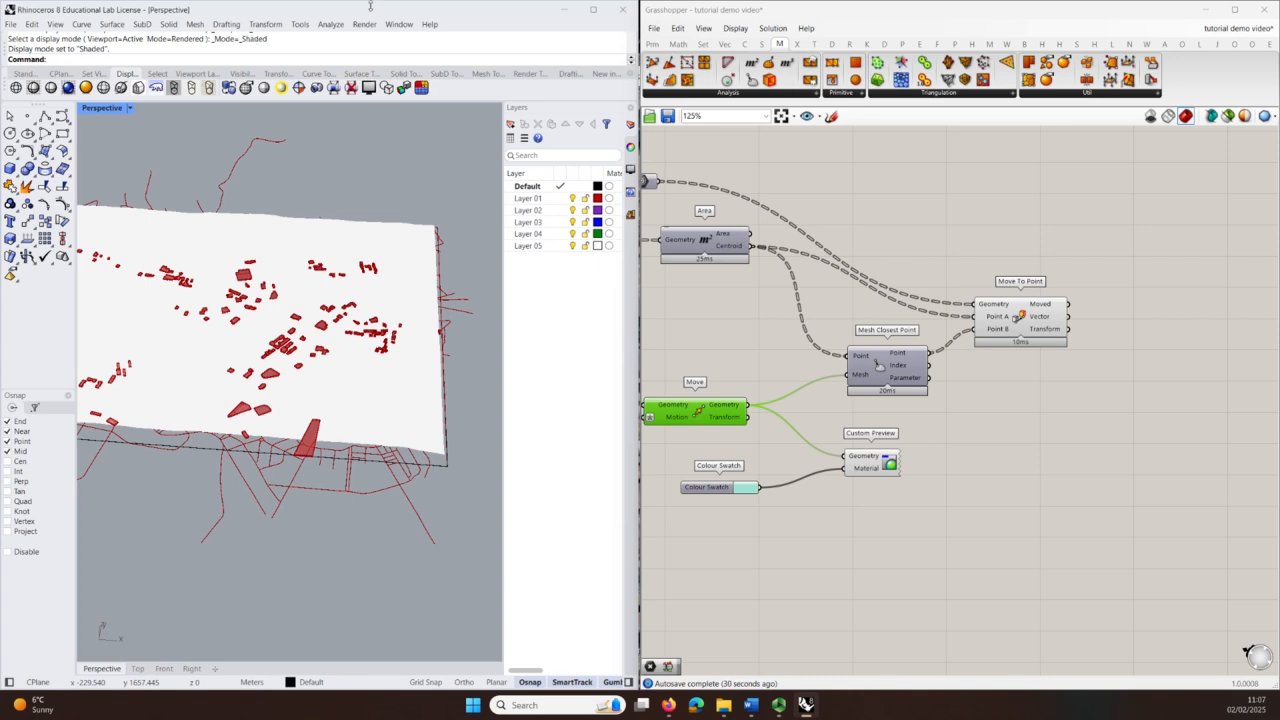
{"action": "scroll", "coordinate": [276, 447], "scroll_direction": "up", "scroll_amount": 5}
{"action": "scroll", "coordinate": [305, 395], "scroll_direction": "down", "scroll_amount": 3}
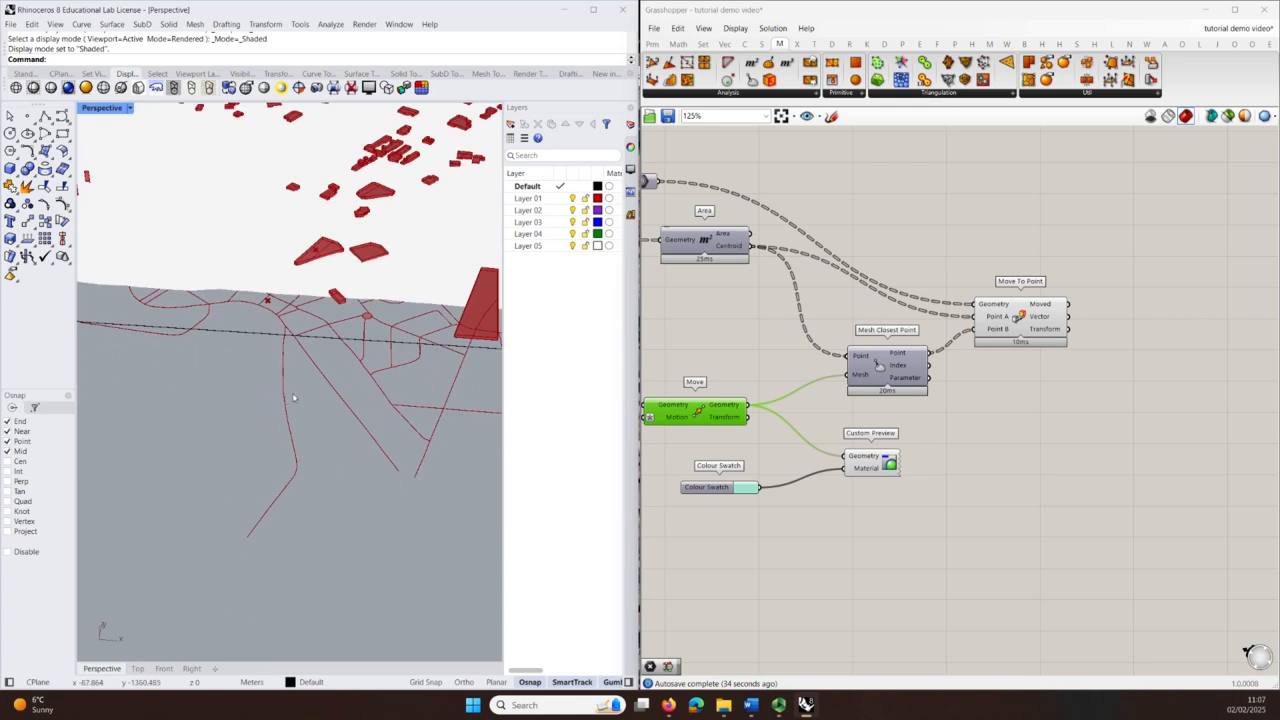
{"action": "scroll", "coordinate": [278, 318], "scroll_direction": "up", "scroll_amount": 3}
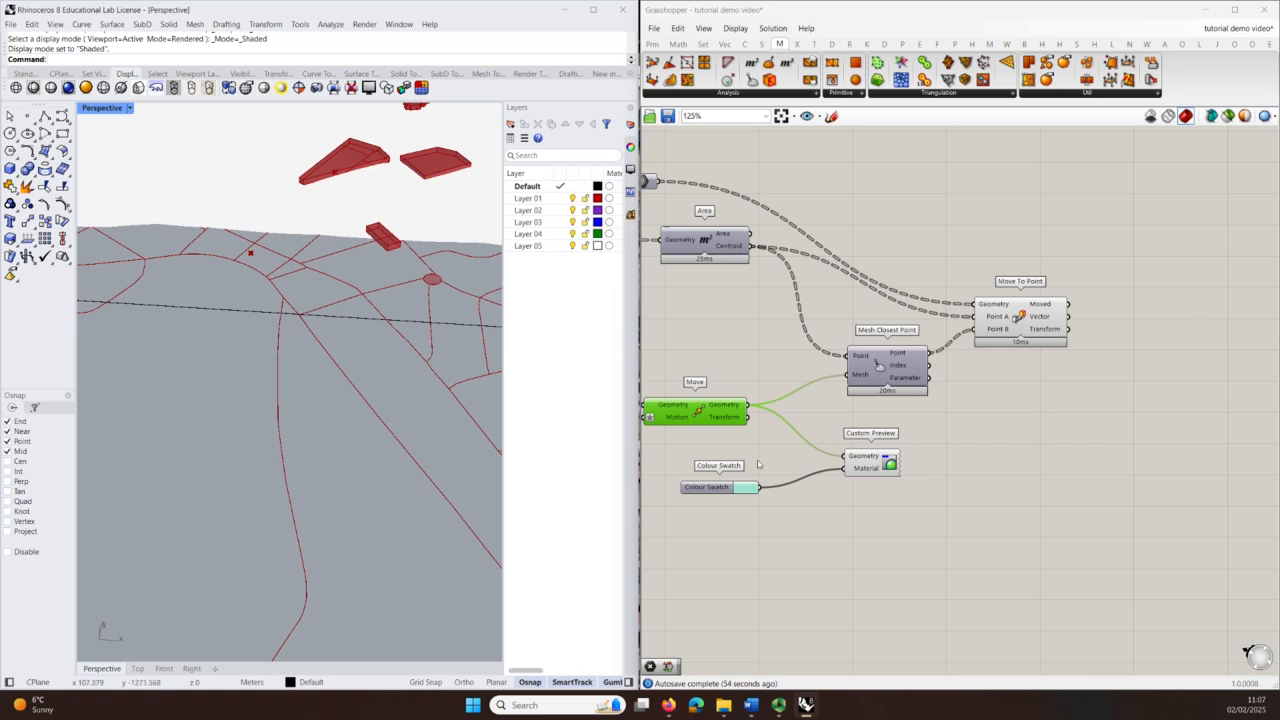
{"action": "scroll", "coordinate": [757, 464], "scroll_direction": "down", "scroll_amount": 4}
{"action": "scroll", "coordinate": [888, 315], "scroll_direction": "up", "scroll_amount": 3}
{"action": "right_click_drag", "start_coordinate": [827, 342], "coordinate": [994, 381]}
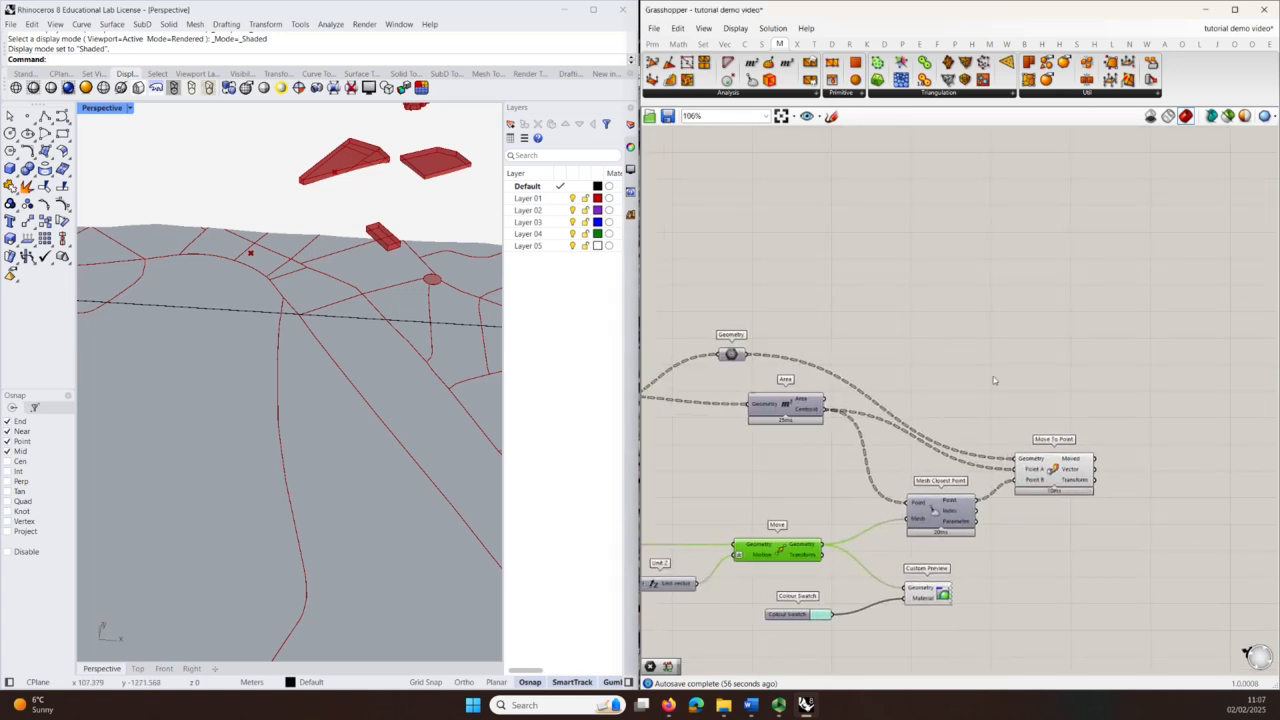
{"action": "scroll", "coordinate": [385, 490], "scroll_direction": "down", "scroll_amount": 4}
{"action": "right_click_drag", "start_coordinate": [385, 490], "coordinate": [351, 515]}
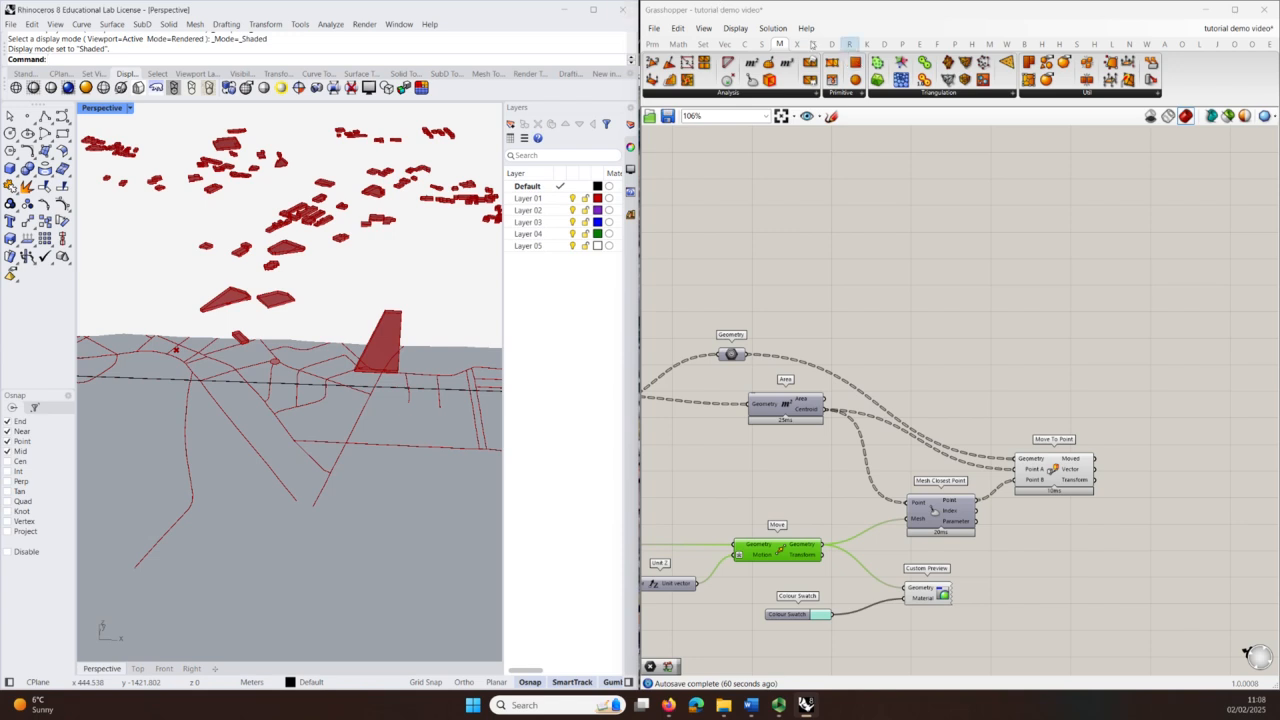
Step: Turn on the preview of mesh edges and check the buildings against the terrain's mesh grid
{"action": "left_click", "coordinate": [735, 28]}
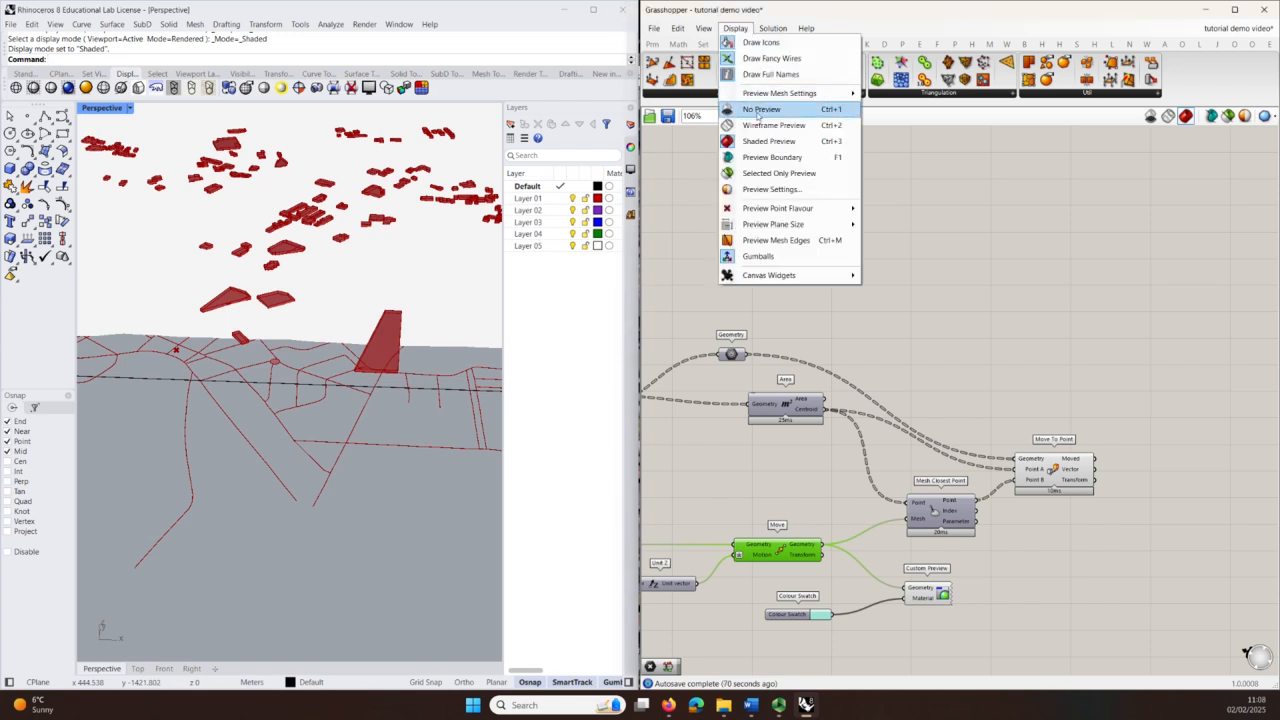
{"action": "left_click", "coordinate": [790, 240]}
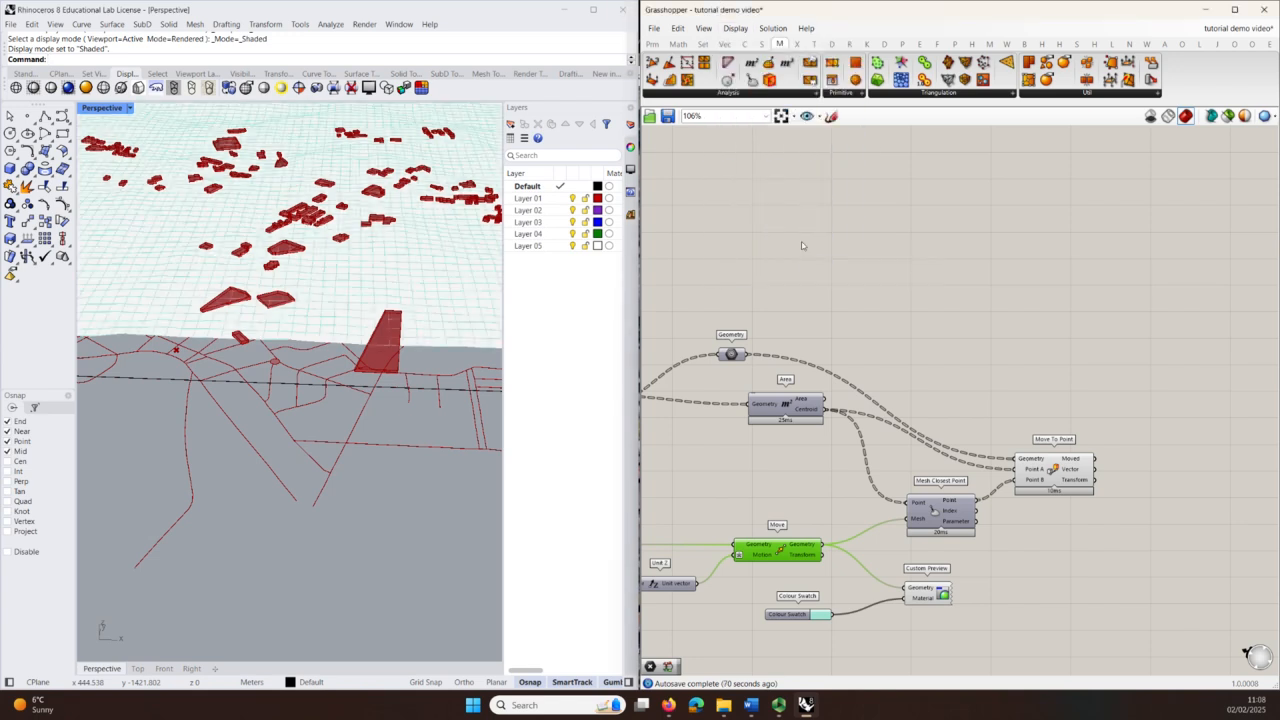
{"action": "scroll", "coordinate": [435, 467], "scroll_direction": "down", "scroll_amount": 7}
{"action": "scroll", "coordinate": [110, 328], "scroll_direction": "up", "scroll_amount": 9}
{"action": "mouse_move", "coordinate": [203, 380]}
{"action": "right_mouse_down"}
{"action": "mouse_move", "coordinate": [217, 434]}
{"action": "mouse_move", "coordinate": [197, 388]}
{"action": "right_mouse_up"}
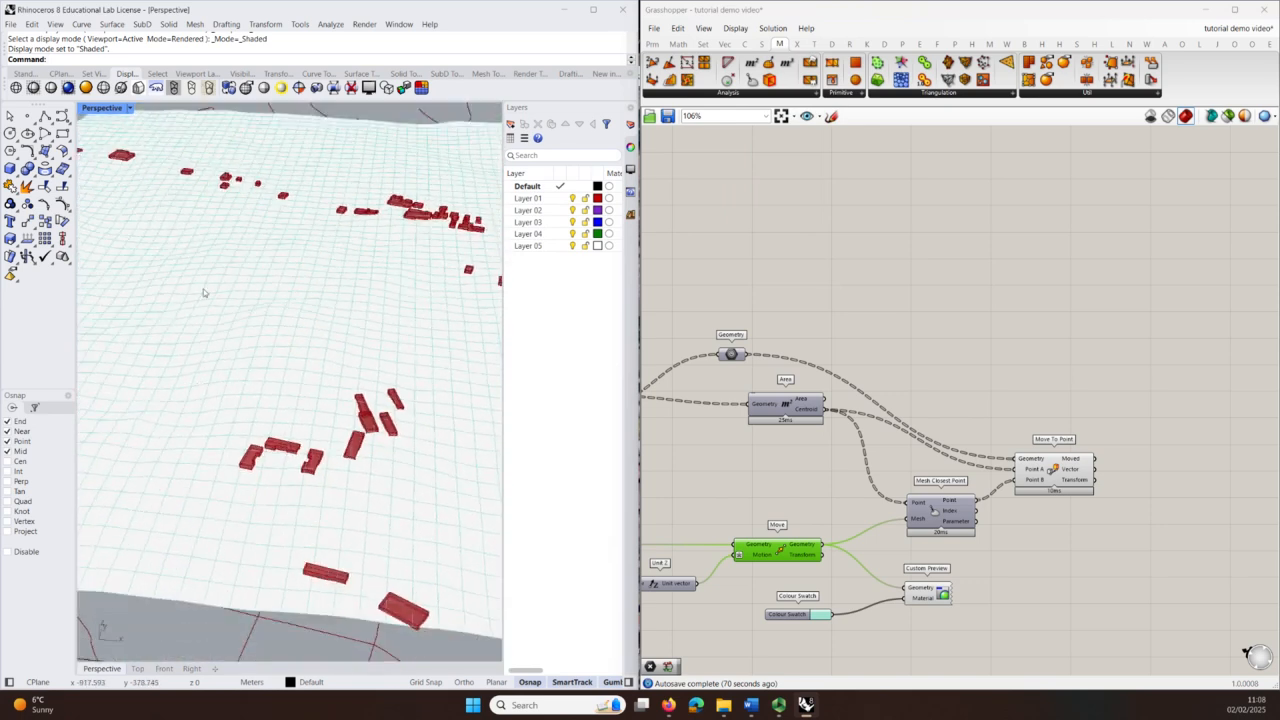
{"action": "scroll", "coordinate": [211, 294], "scroll_direction": "down", "scroll_amount": 7}
{"action": "scroll", "coordinate": [218, 420], "scroll_direction": "up", "scroll_amount": 3}
{"action": "scroll", "coordinate": [218, 420], "scroll_direction": "up", "scroll_amount": 2}
{"action": "scroll", "coordinate": [1108, 426], "scroll_direction": "down", "scroll_amount": 2}
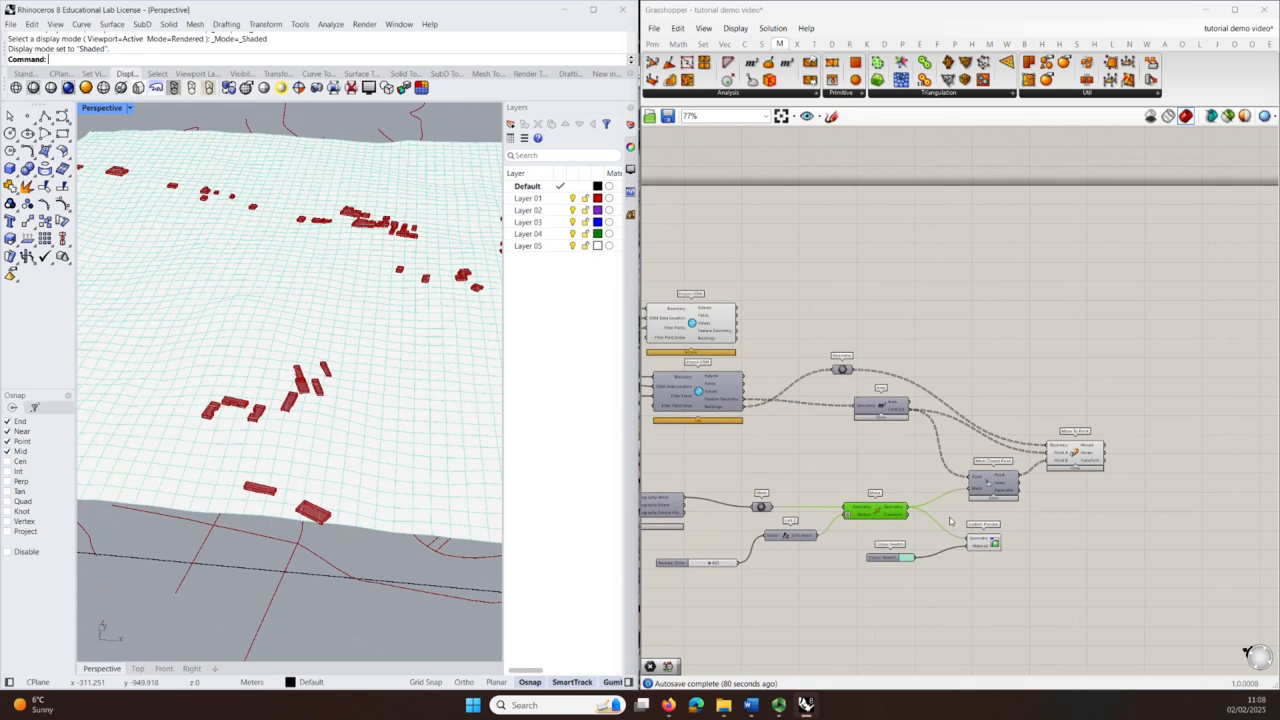
Step: Move the terrain's Move component slightly upward and add a Triangulate mesh component above the Mesh Closest Point component
{"action": "scroll", "coordinate": [1054, 456], "scroll_direction": "up", "scroll_amount": 1}
{"action": "scroll", "coordinate": [1054, 456], "scroll_direction": "up", "scroll_amount": 1}
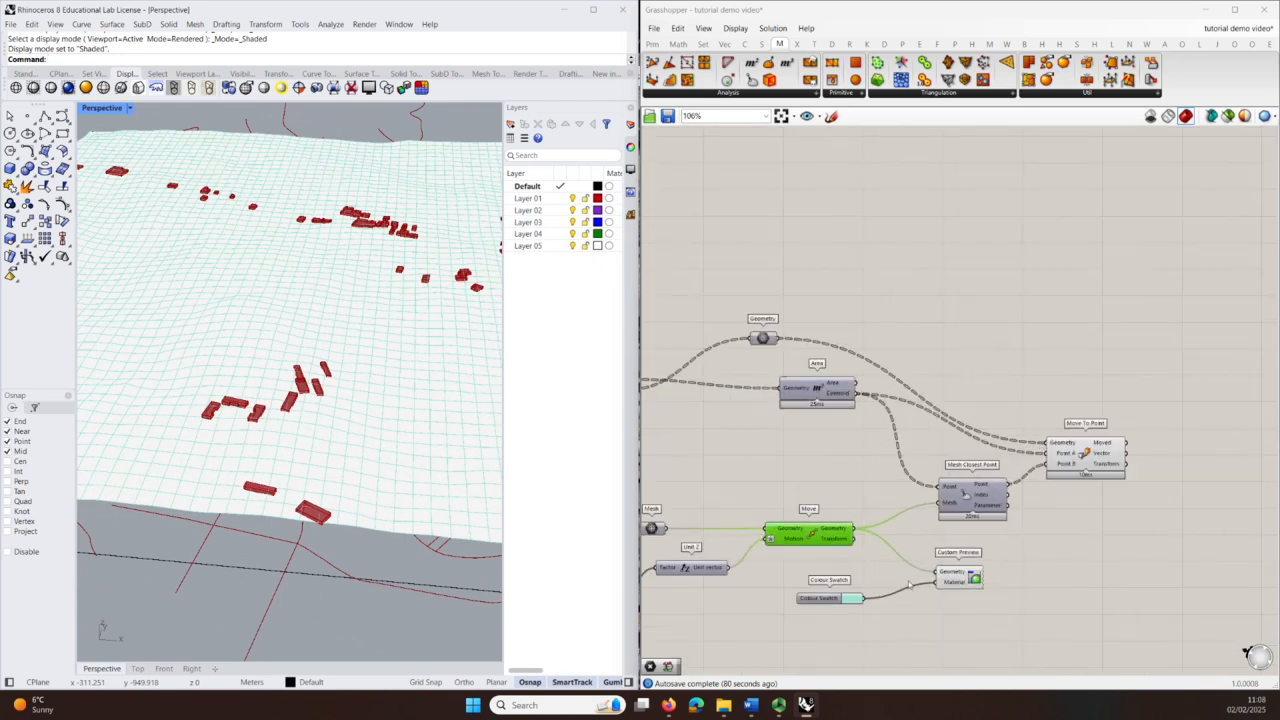
{"action": "left_click_drag", "start_coordinate": [829, 537], "coordinate": [824, 470]}
{"action": "left_click", "coordinate": [940, 335]}
{"action": "double_click", "coordinate": [940, 335]}
{"action": "type", "text": "triangua"}
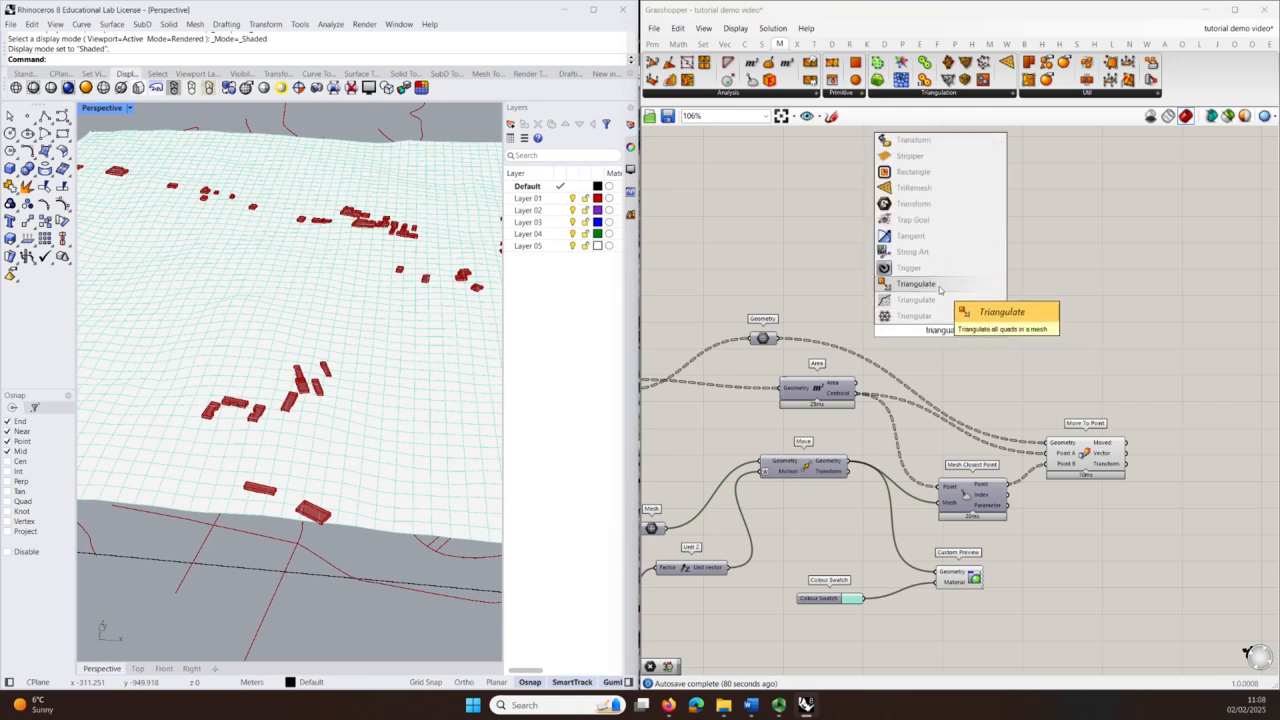
{"action": "left_click", "coordinate": [915, 316]}
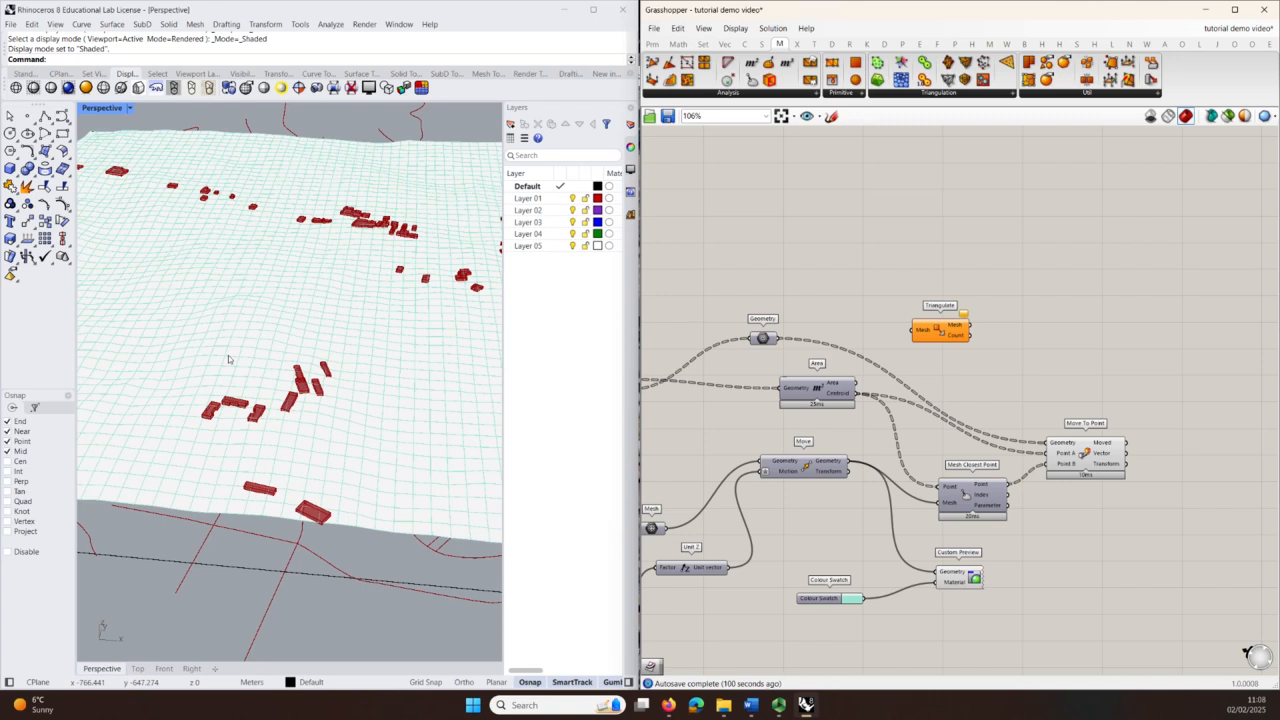
Step: Connect the moved terrain geometry to Triangulate's Mesh input and check the triangulated terrain around the buildings
{"action": "left_click", "coordinate": [420, 440]}
{"action": "left_click_drag", "start_coordinate": [853, 461], "coordinate": [913, 330]}
{"action": "scroll", "coordinate": [157, 338], "scroll_direction": "down", "scroll_amount": 4}
{"action": "scroll", "coordinate": [160, 335], "scroll_direction": "up", "scroll_amount": 8}
{"action": "right_click_drag", "start_coordinate": [240, 560], "coordinate": [290, 590]}
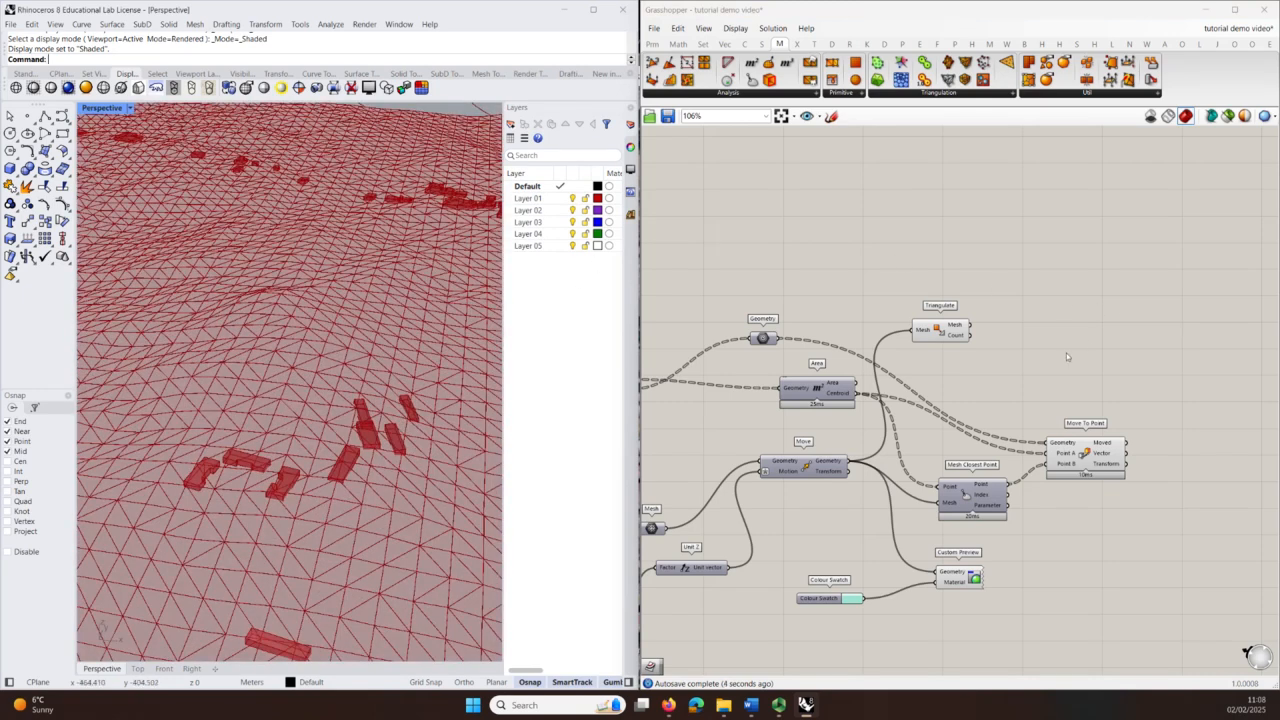
{"action": "scroll", "coordinate": [1066, 353], "scroll_direction": "up", "scroll_amount": 4}
{"action": "double_click", "coordinate": [922, 356]}
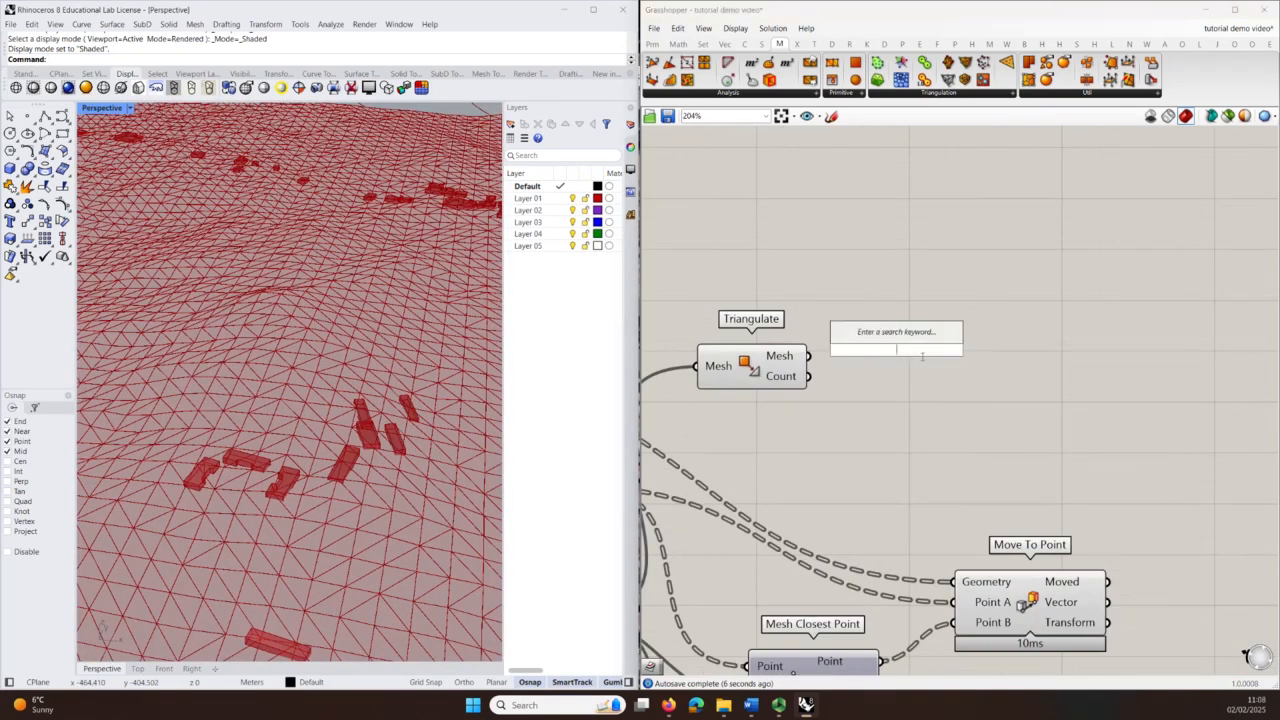
{"action": "type", "text": "mesh edges"}
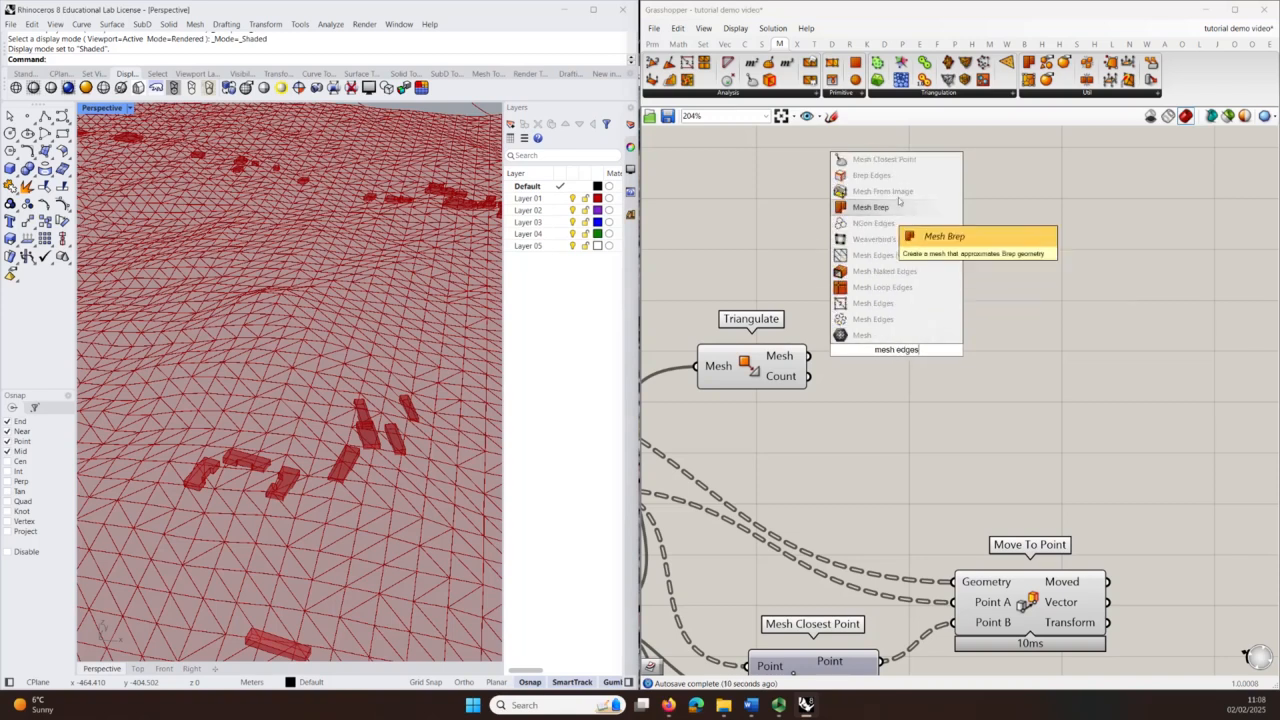
{"action": "double_click", "coordinate": [886, 397]}
{"action": "type", "text": "edges"}
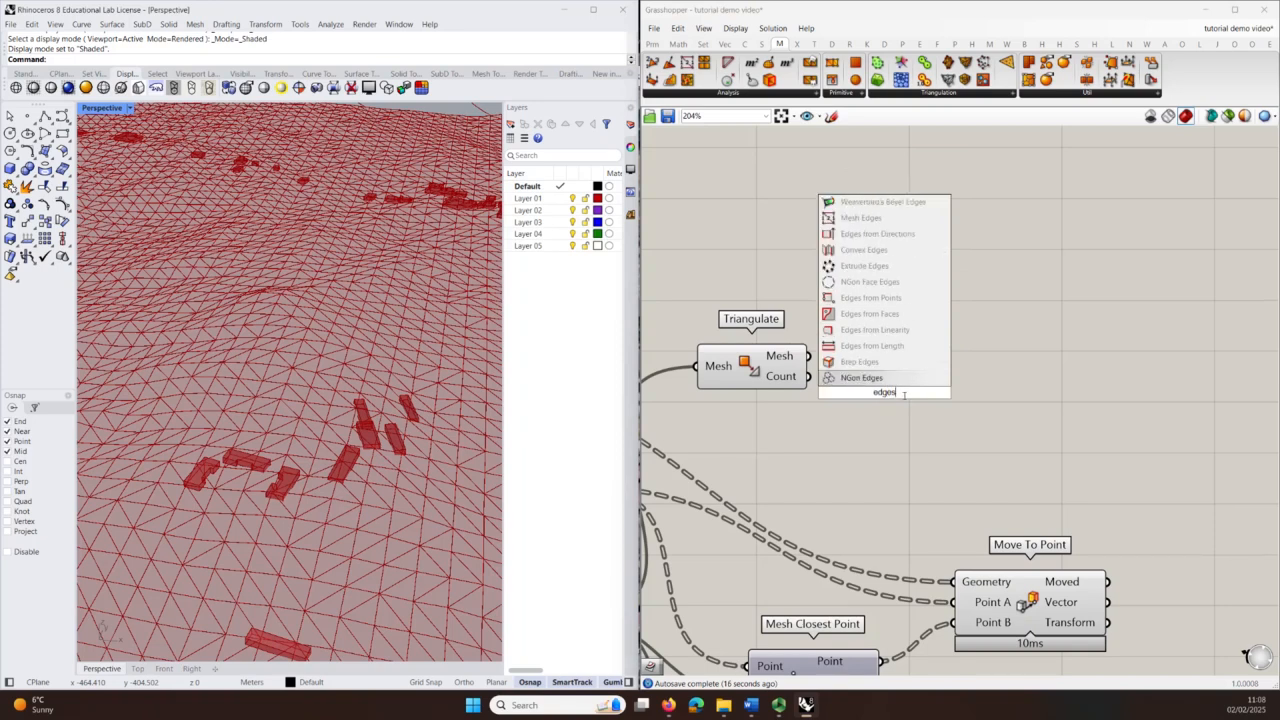
Step: Add a Face Boundaries component, feed it the triangulated mesh and view the resulting boundaries on the terrain
{"action": "left_click", "coordinate": [1091, 96]}
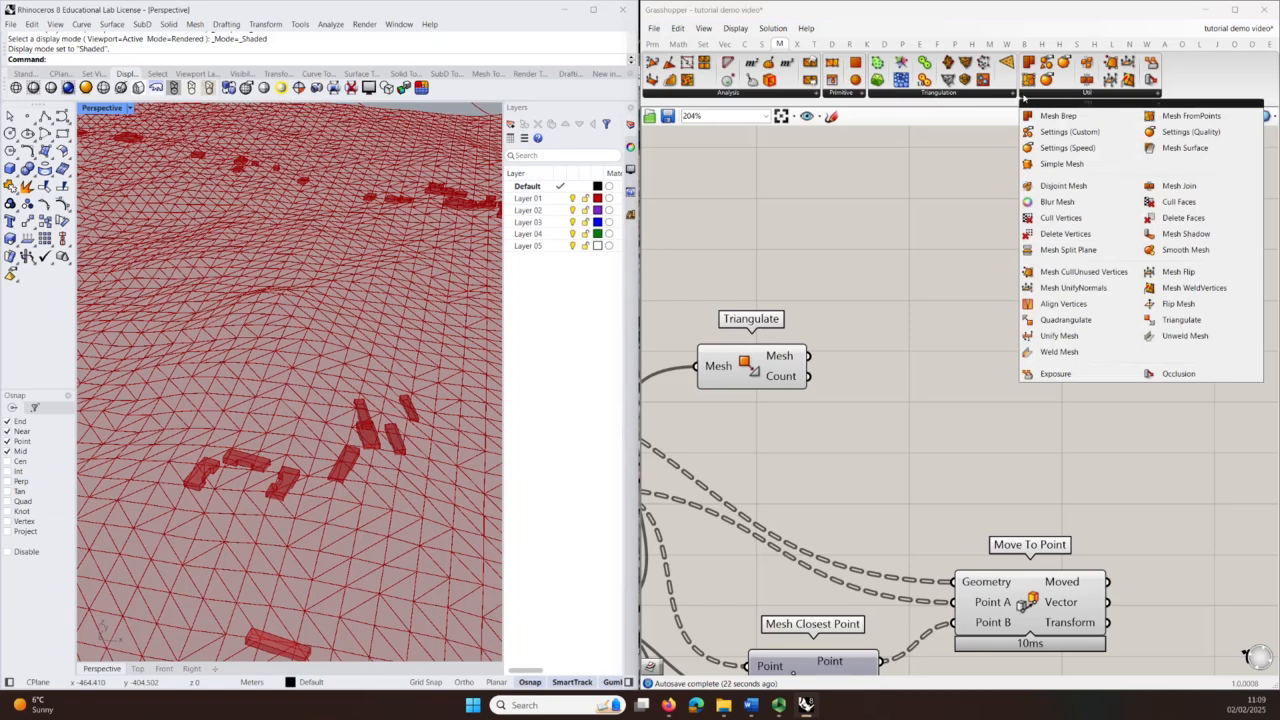
{"action": "left_click", "coordinate": [948, 97]}
{"action": "left_click", "coordinate": [853, 96]}
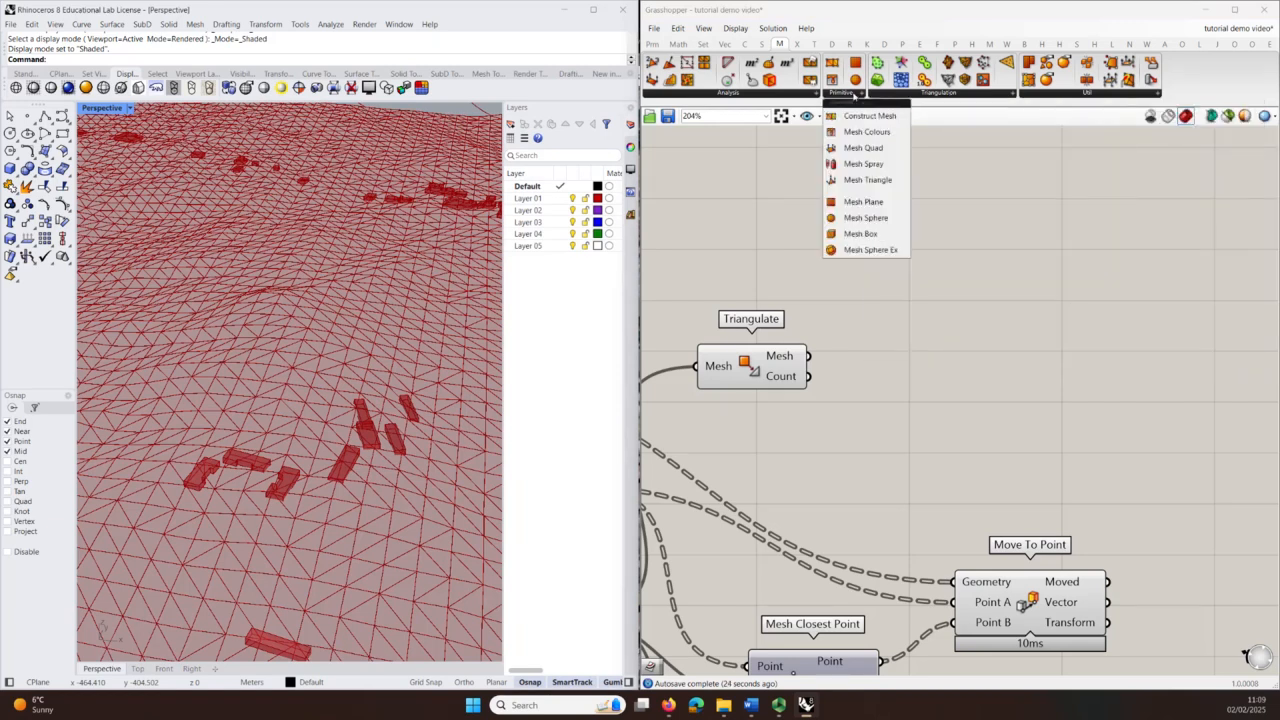
{"action": "left_click", "coordinate": [788, 96]}
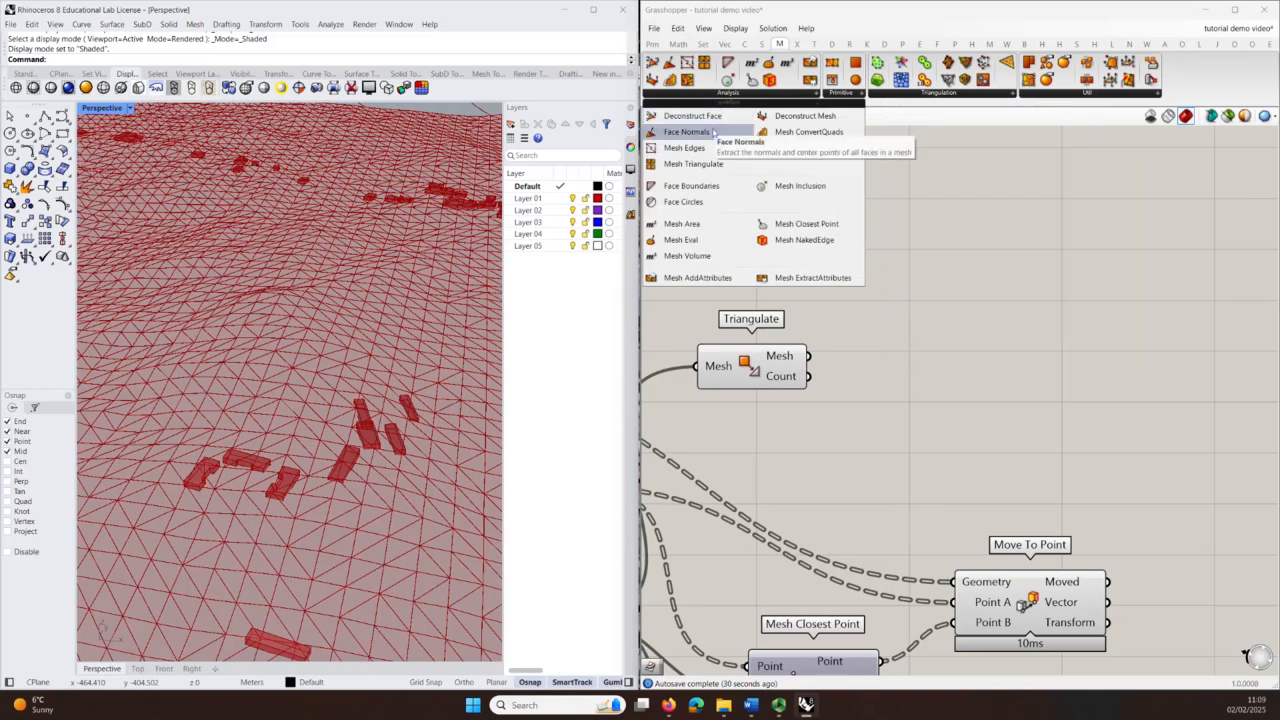
{"action": "left_click", "coordinate": [691, 186]}
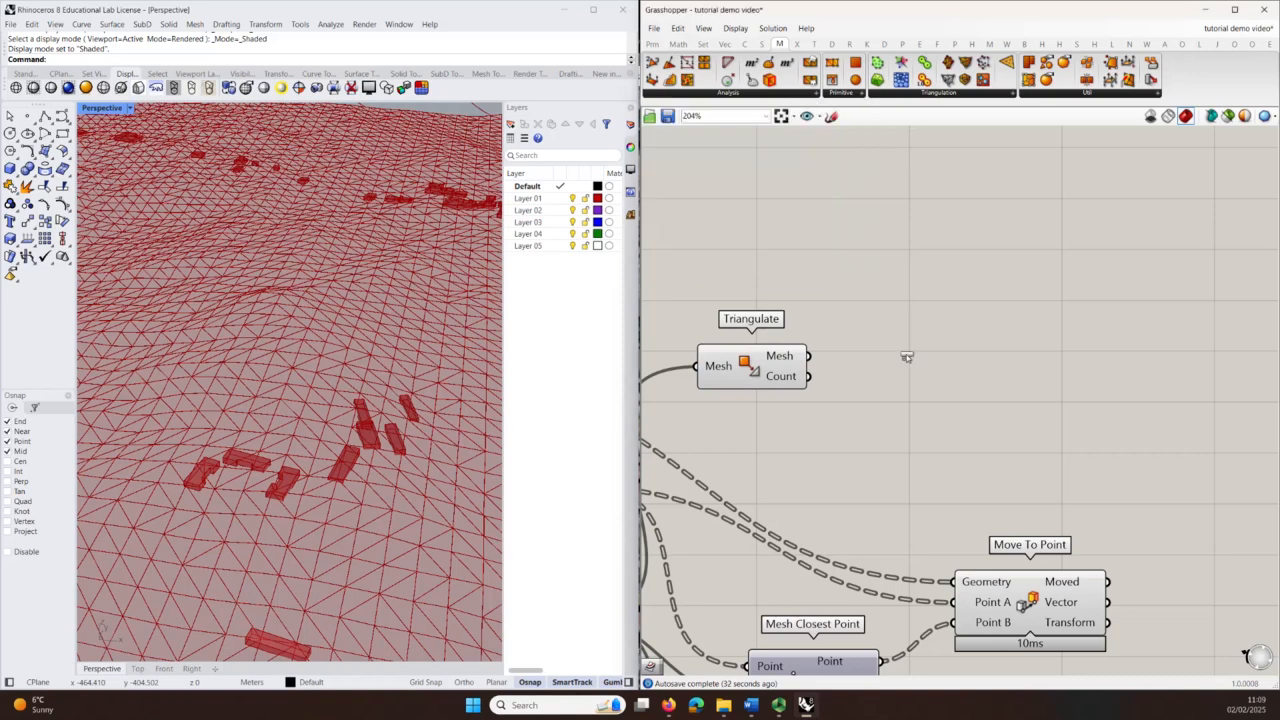
{"action": "left_click", "coordinate": [898, 338]}
{"action": "left_click_drag", "start_coordinate": [809, 356], "coordinate": [916, 336]}
{"action": "scroll", "coordinate": [293, 305], "scroll_direction": "down", "scroll_amount": 5}
{"action": "right_click_drag", "start_coordinate": [976, 400], "coordinate": [905, 417]}
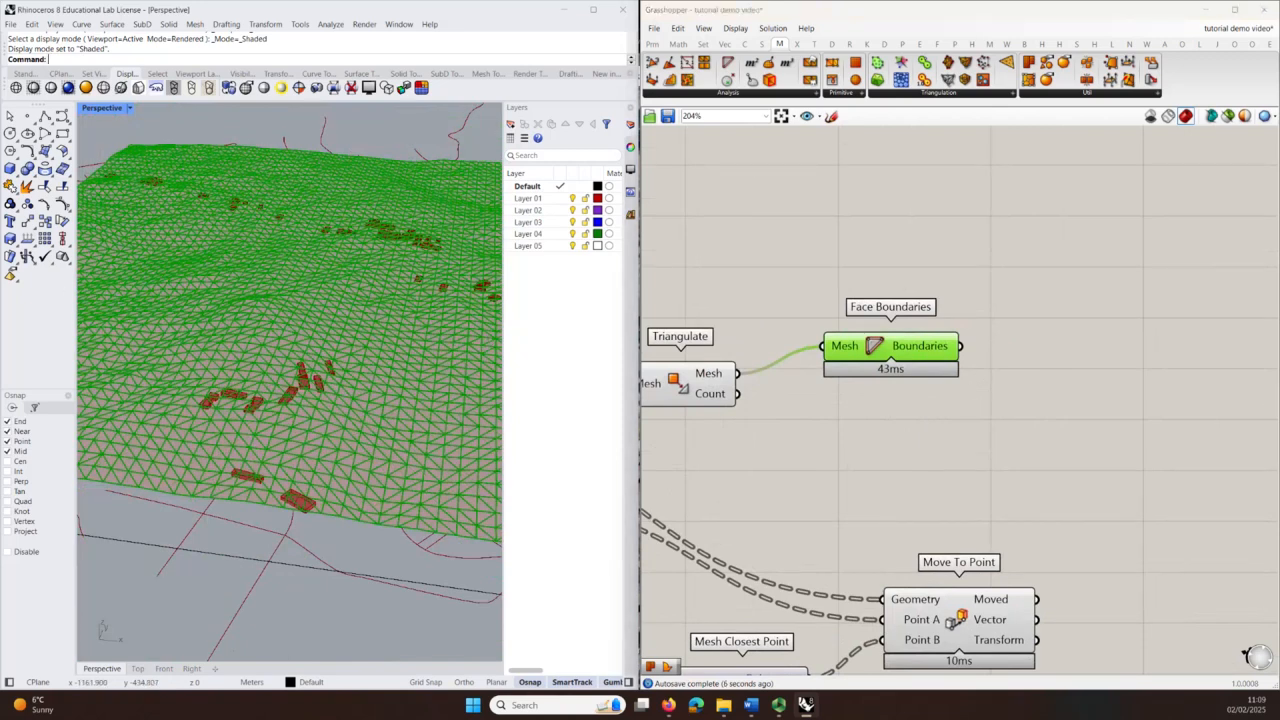
{"action": "double_click", "coordinate": [1078, 368]}
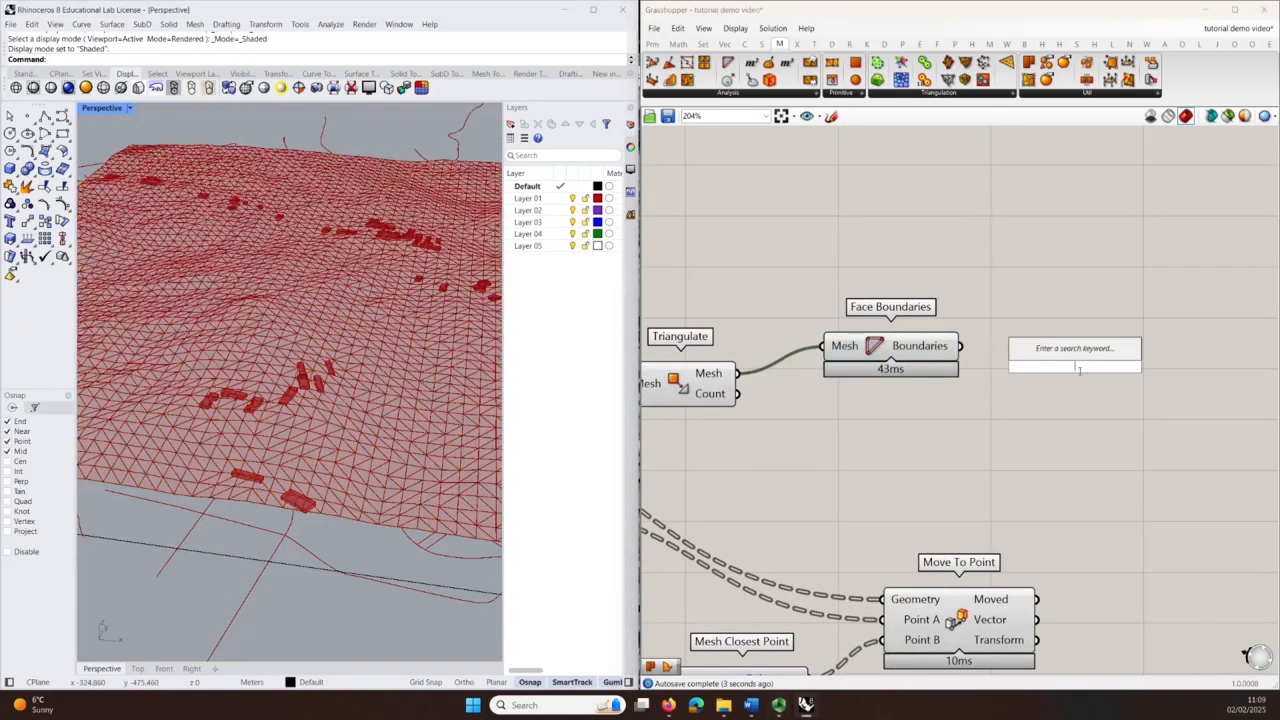
{"action": "type", "text": "edge"}
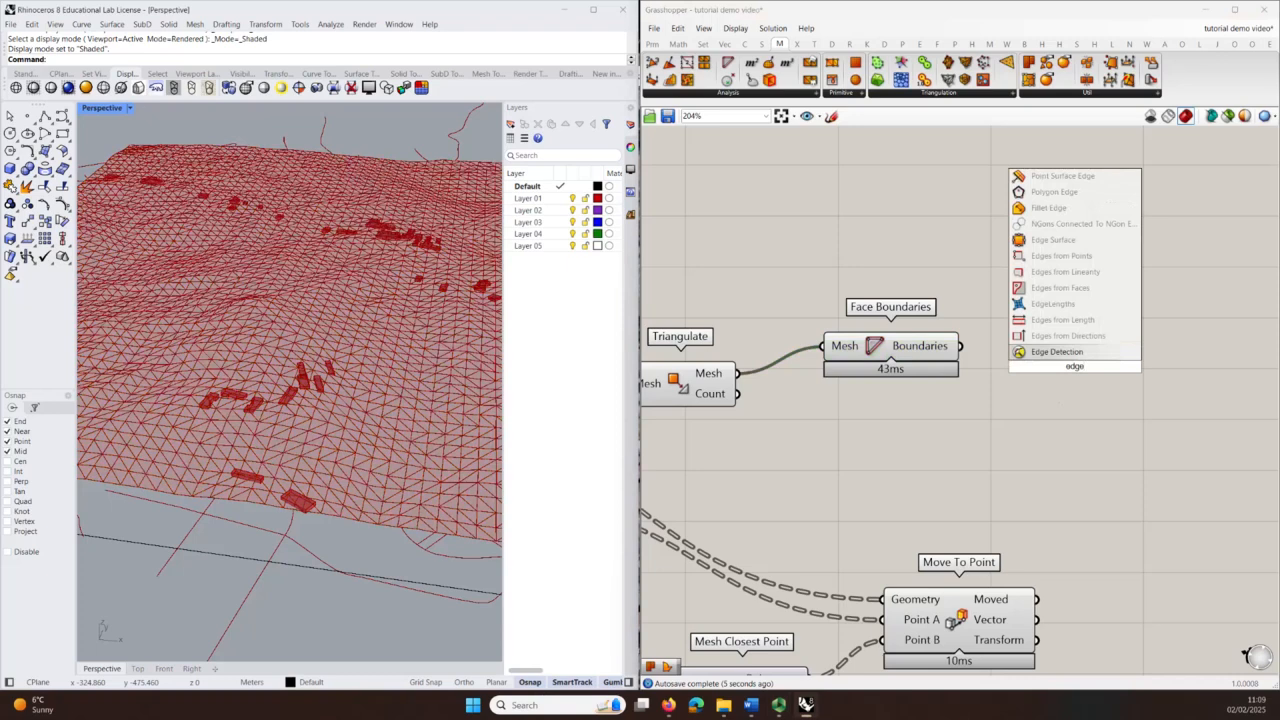
{"action": "type", "text": " sur"}
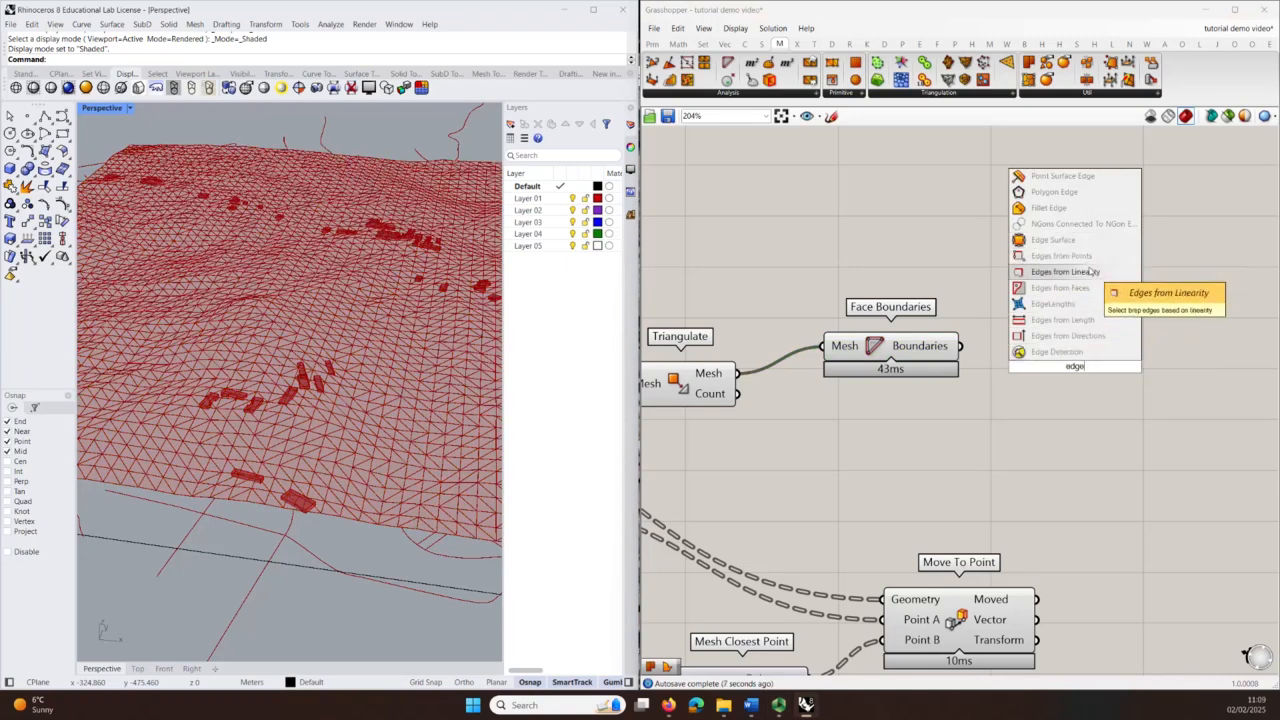
{"action": "type", "text": "f"}
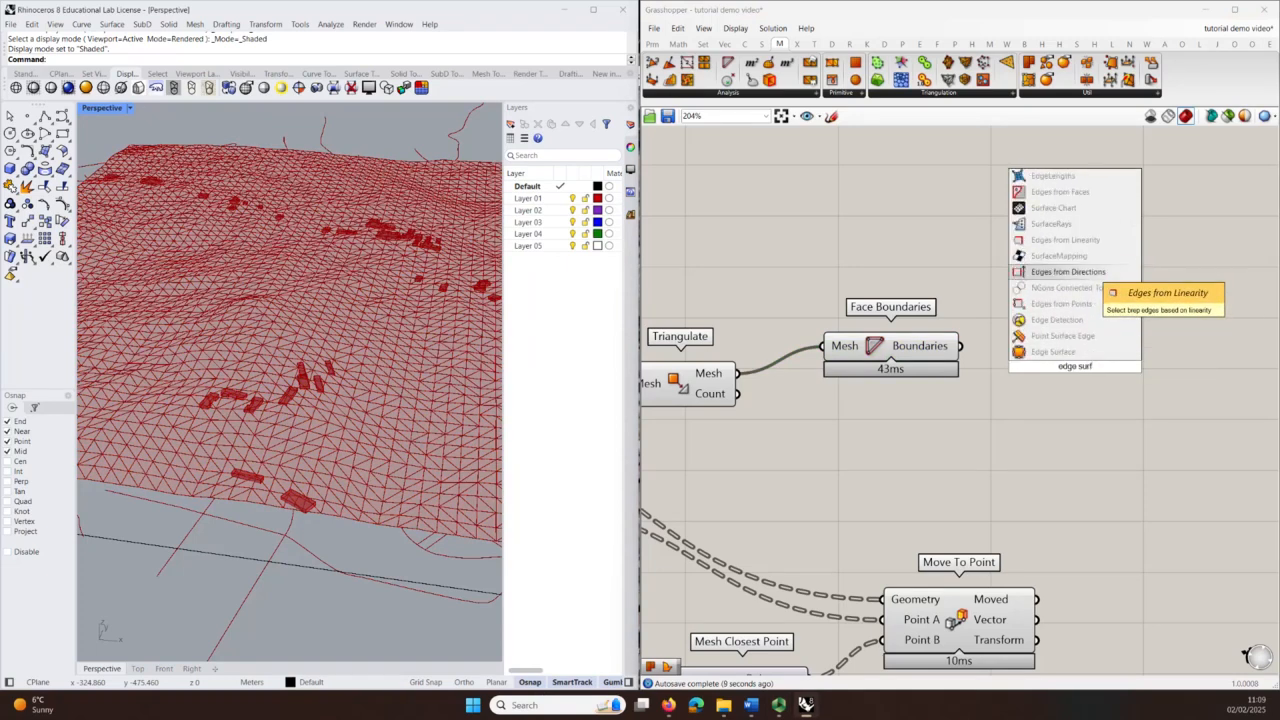
{"action": "left_click", "coordinate": [1047, 352]}
{"action": "left_click", "coordinate": [1076, 374]}
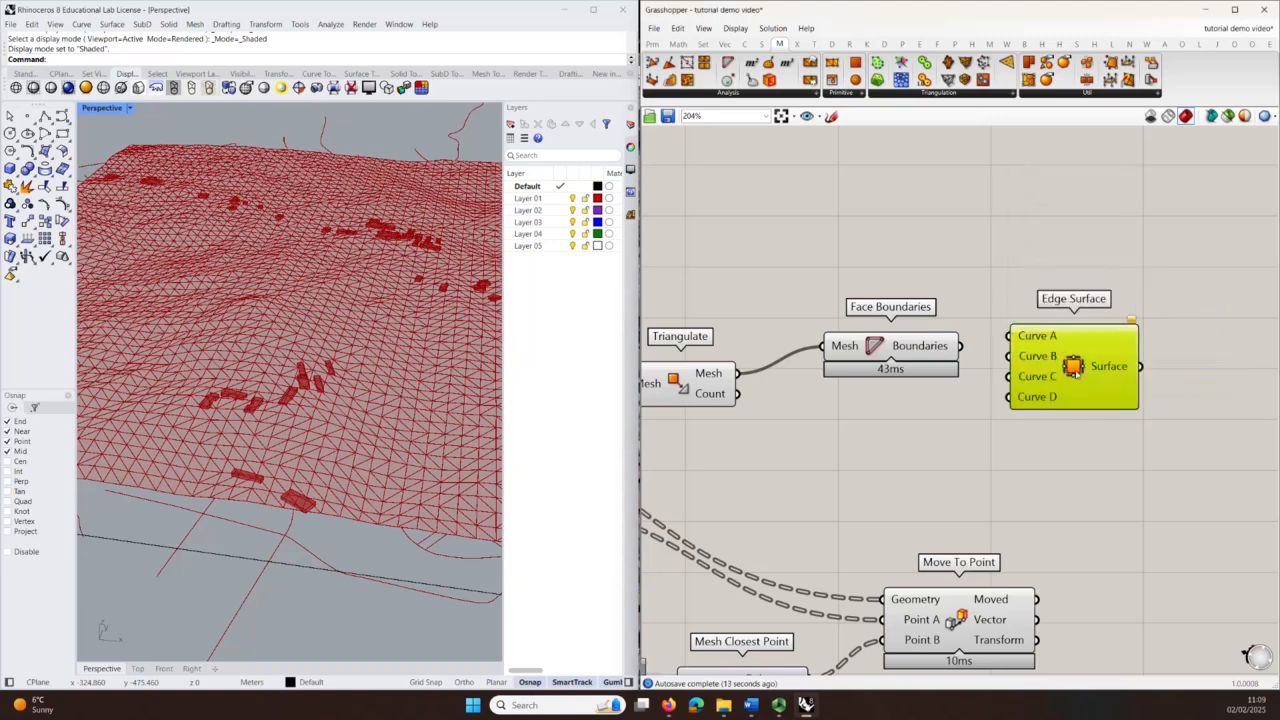
{"action": "key", "text": "Delete"}
Step: Add a Boundary Surfaces component and connect the Face Boundaries output to its Edges input
{"action": "double_click", "coordinate": [1076, 374]}
{"action": "type", "text": "bounda"}
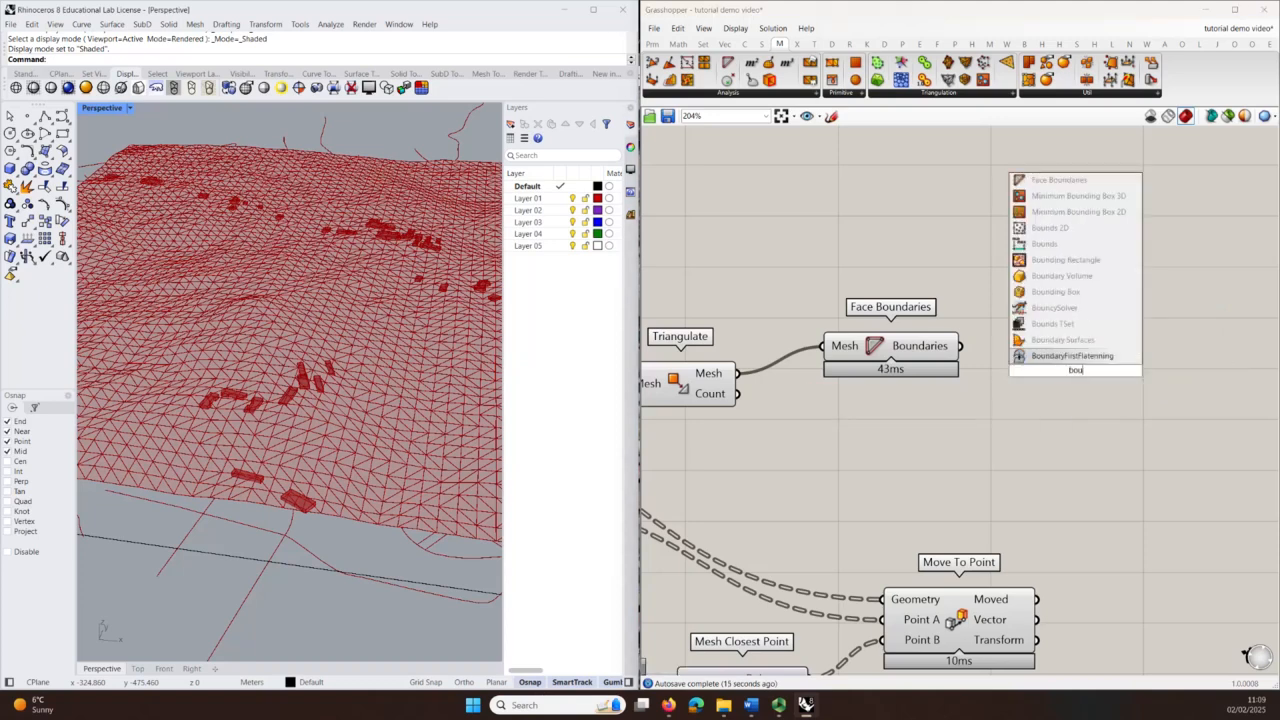
{"action": "left_click", "coordinate": [1090, 341]}
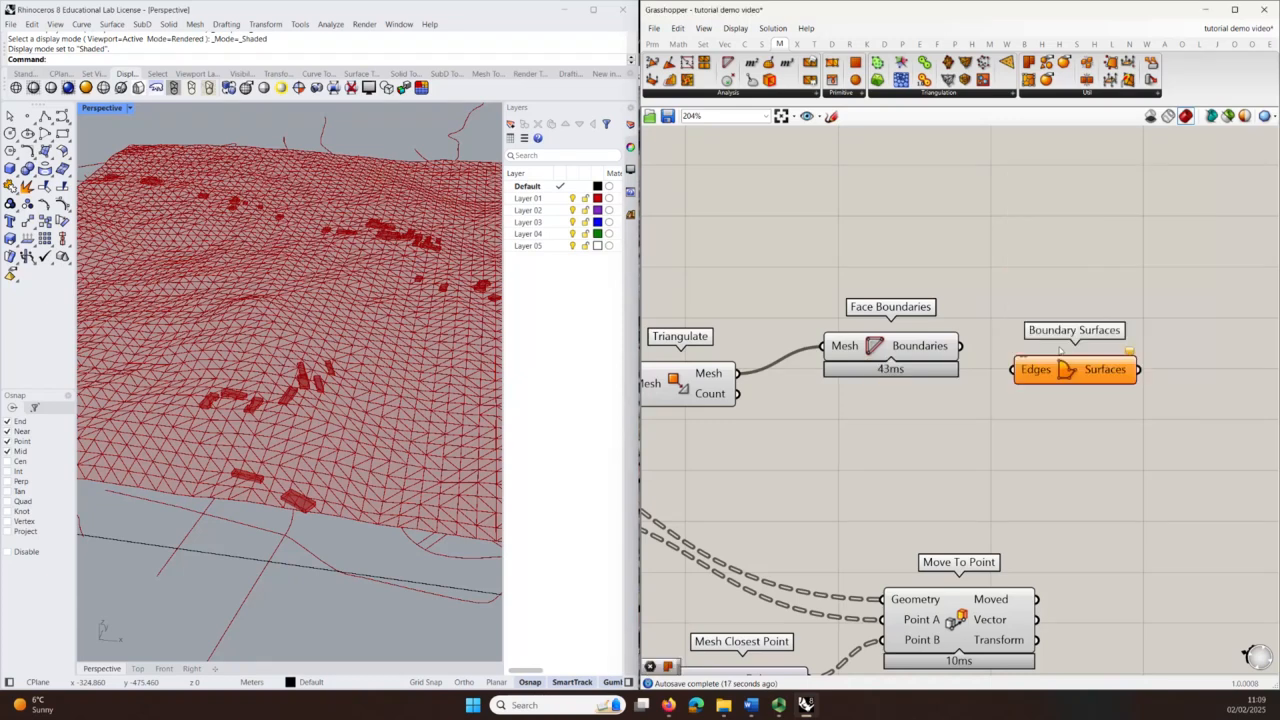
{"action": "left_click_drag", "start_coordinate": [960, 346], "coordinate": [1015, 370]}
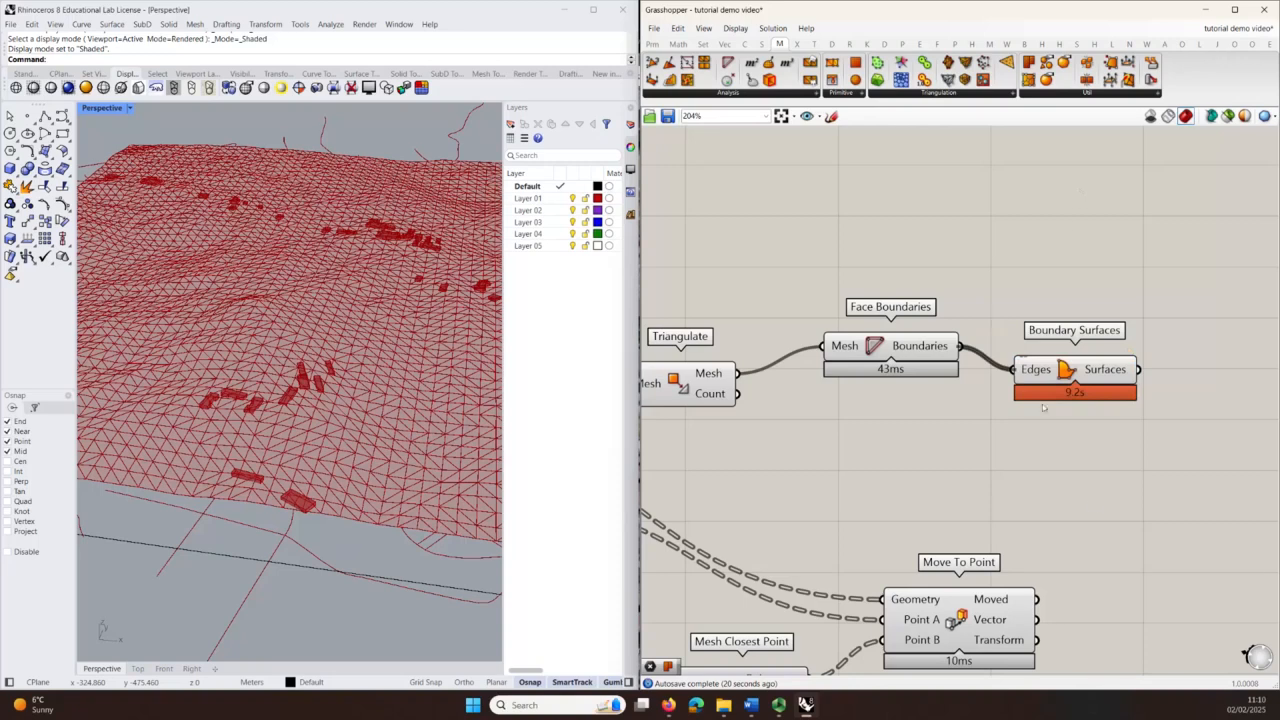
Step: Add a Brep Join component and connect the Boundary Surfaces output to its Breps input
{"action": "scroll", "coordinate": [1043, 407], "scroll_direction": "down", "scroll_amount": 5}
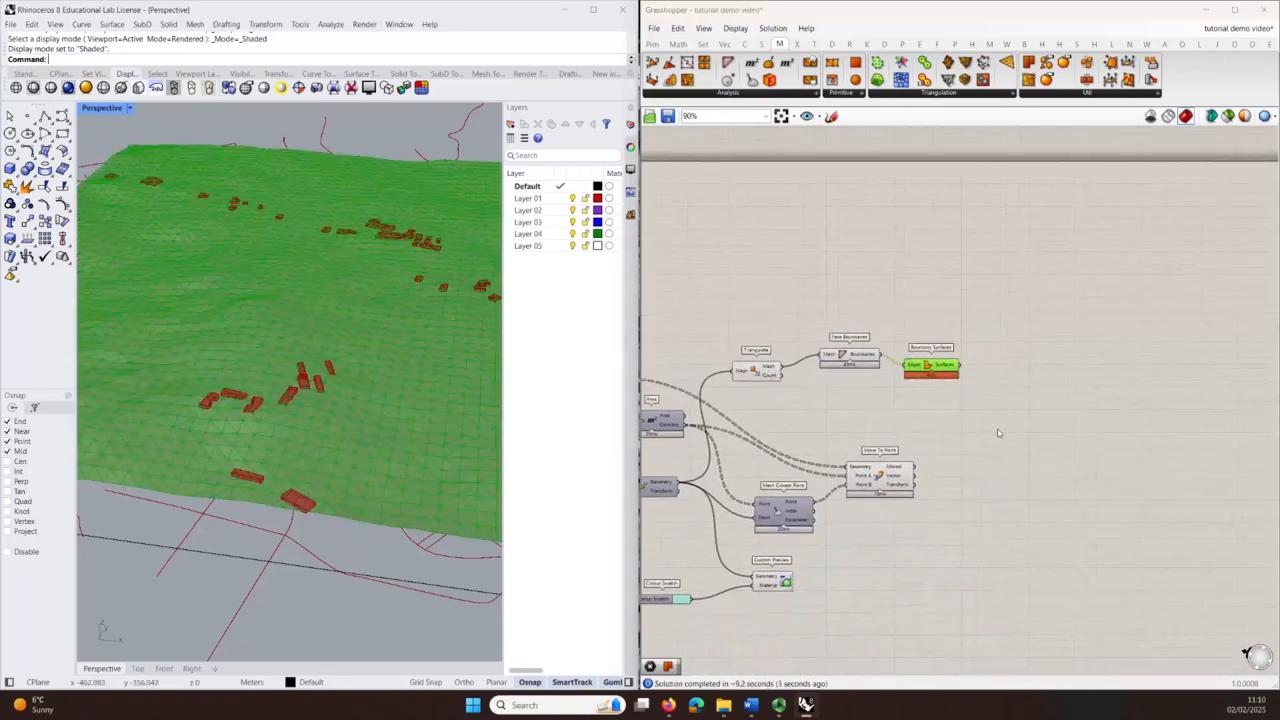
{"action": "scroll", "coordinate": [989, 431], "scroll_direction": "up", "scroll_amount": 3}
{"action": "left_click", "coordinate": [1055, 368]}
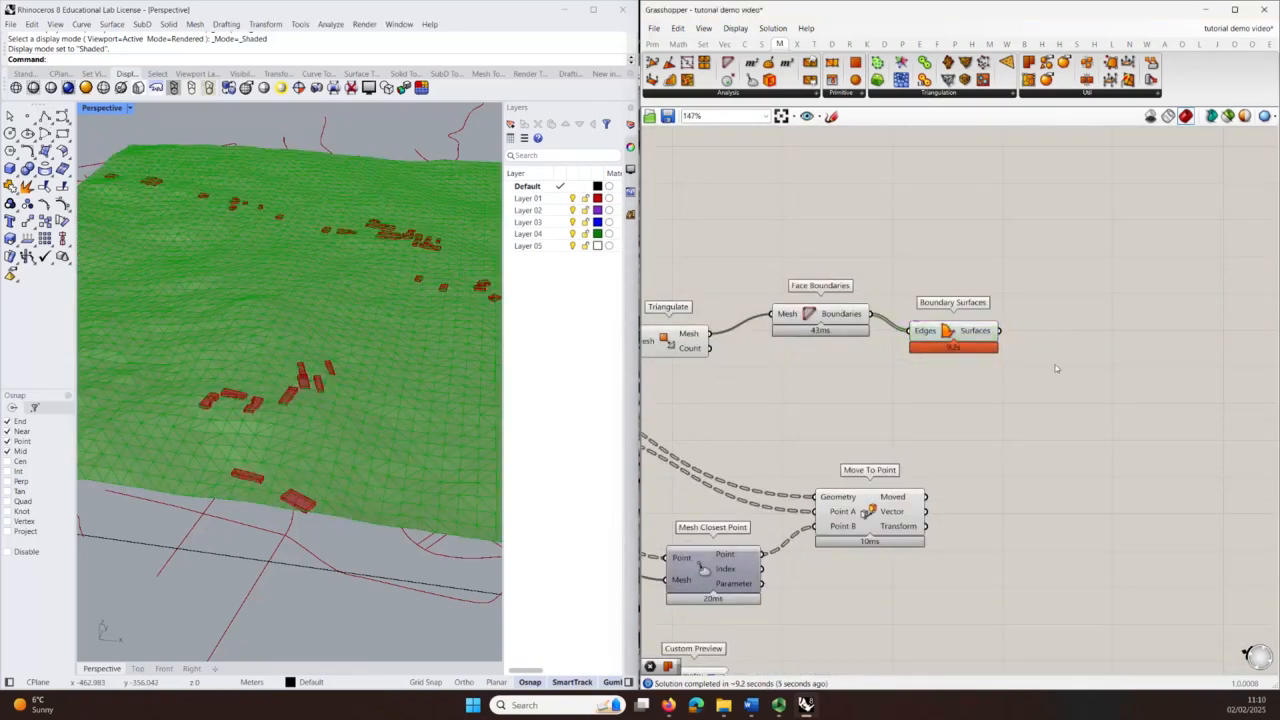
{"action": "double_click", "coordinate": [1055, 368]}
{"action": "type", "text": "brep join"}
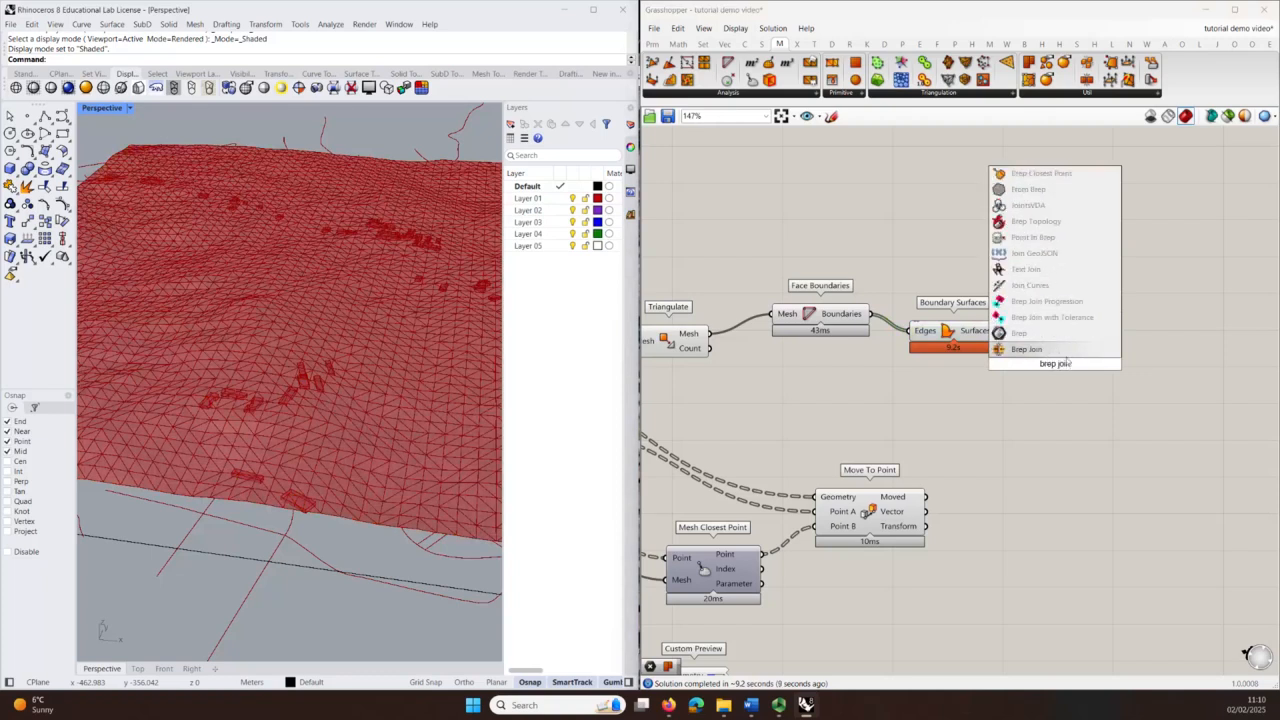
{"action": "key", "text": "Return"}
{"action": "left_click_drag", "start_coordinate": [999, 331], "coordinate": [1013, 364]}
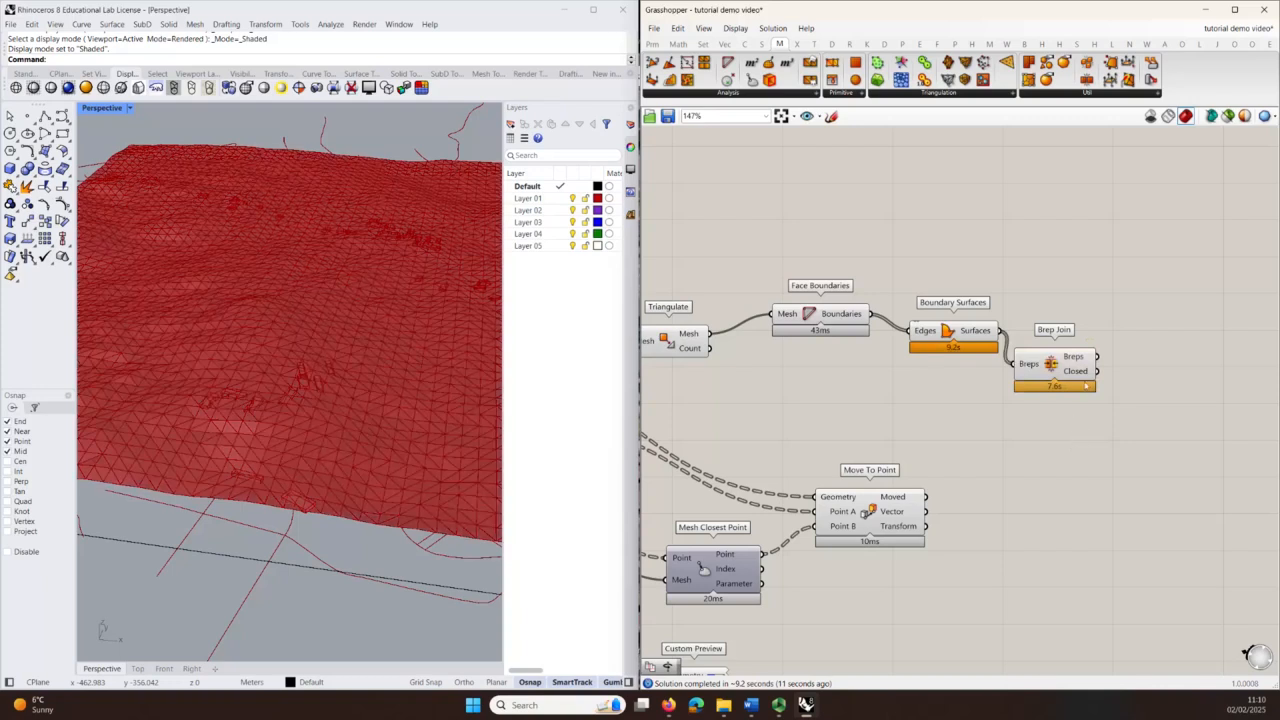
Step: Move Brep Join away from Boundary Surfaces and disable the preview of Triangulate, Face Boundaries and Boundary Surfaces
{"action": "left_click_drag", "start_coordinate": [1068, 365], "coordinate": [1117, 420]}
{"action": "right_click_drag", "start_coordinate": [912, 415], "coordinate": [1034, 416]}
{"action": "left_click_drag", "start_coordinate": [1090, 393], "coordinate": [804, 287]}
{"action": "middle_click", "coordinate": [790, 233]}
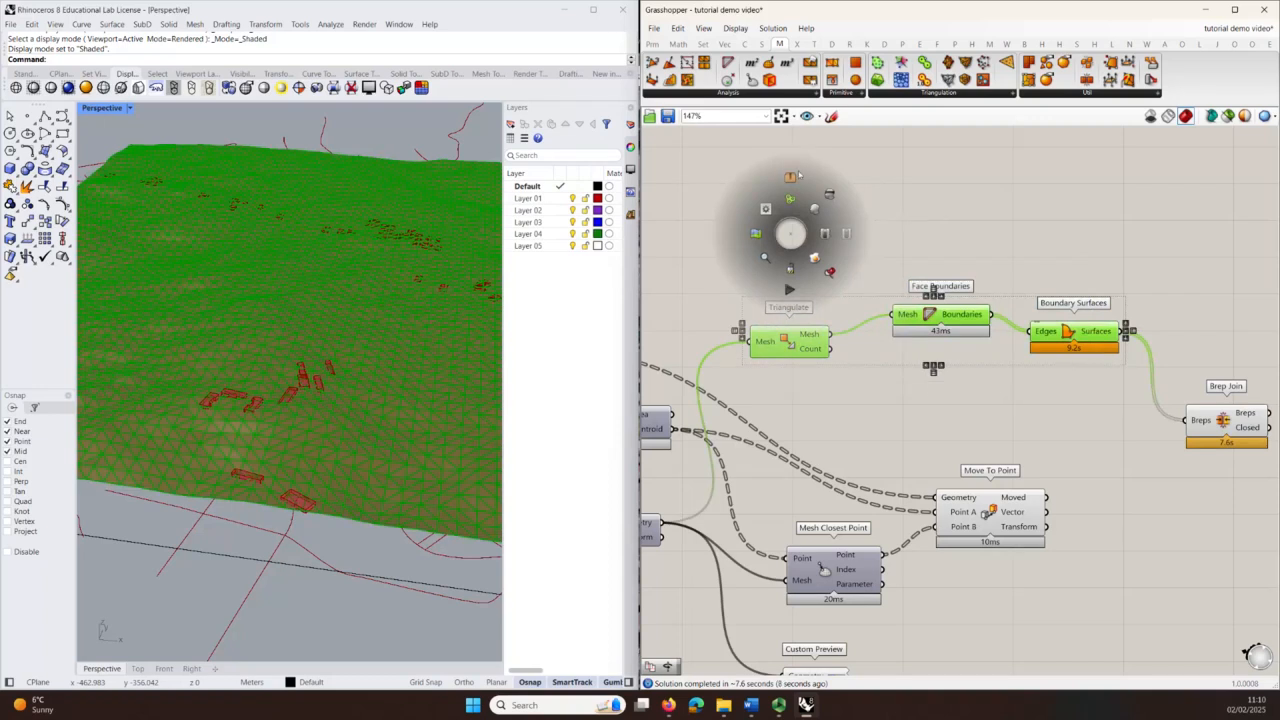
{"action": "left_click", "coordinate": [829, 194]}
Step: Select Brep Join to check its joined result on the terrain and move it slightly closer to Boundary Surfaces
{"action": "scroll", "coordinate": [795, 262], "scroll_direction": "down", "scroll_amount": 2}
{"action": "scroll", "coordinate": [869, 245], "scroll_direction": "down", "scroll_amount": 2}
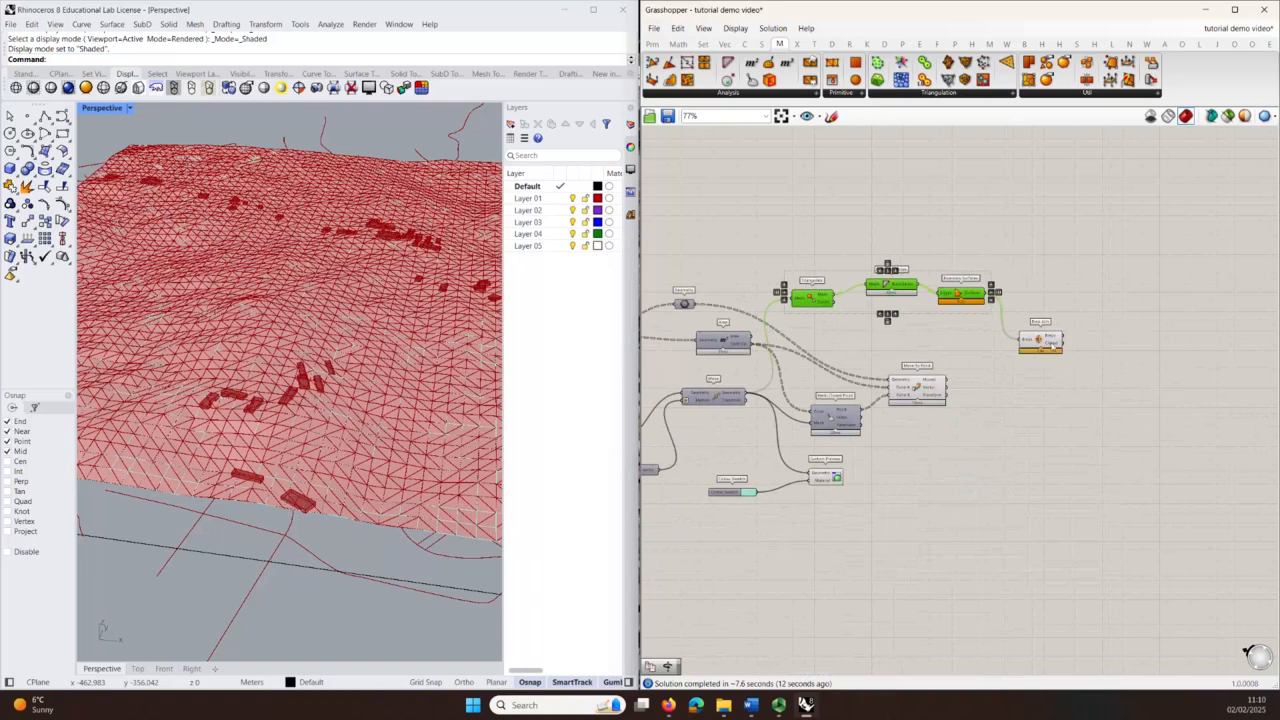
{"action": "left_click", "coordinate": [1040, 340]}
{"action": "right_click_drag", "start_coordinate": [1095, 455], "coordinate": [1015, 467]}
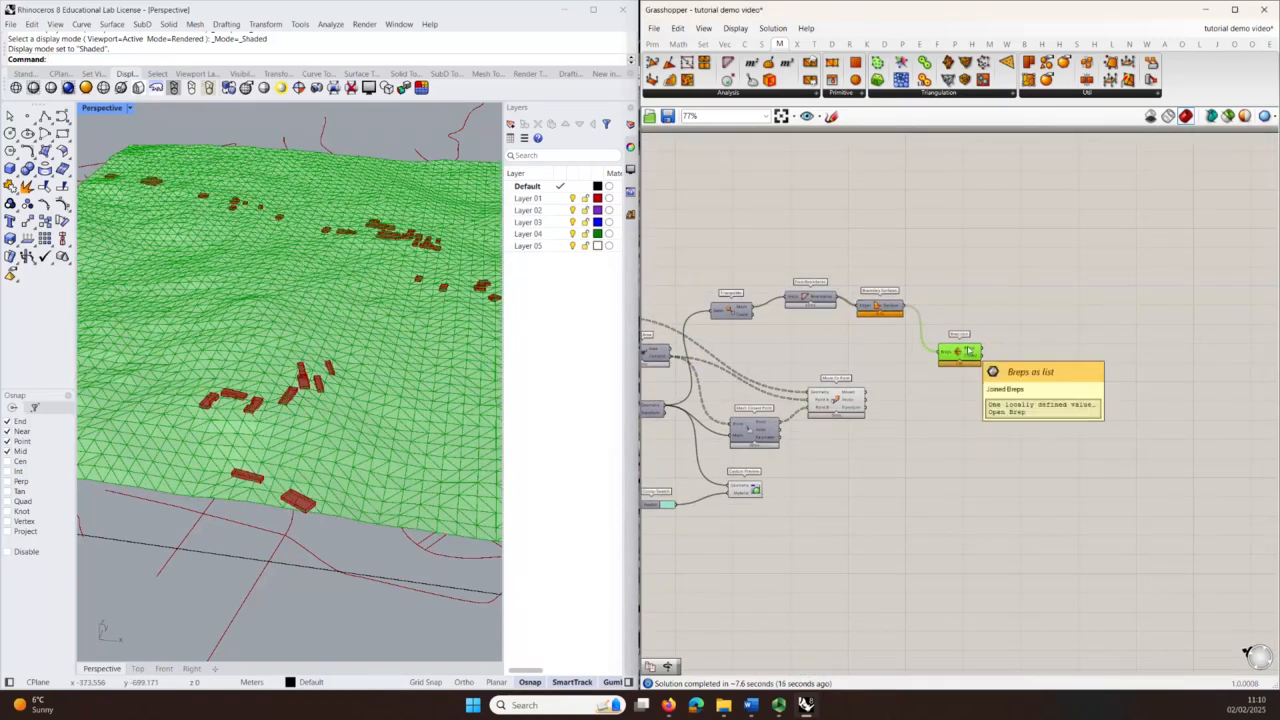
{"action": "mouse_move", "coordinate": [968, 350]}
{"action": "left_mouse_down"}
{"action": "mouse_move", "coordinate": [911, 347]}
{"action": "mouse_move", "coordinate": [950, 349]}
{"action": "left_mouse_up"}
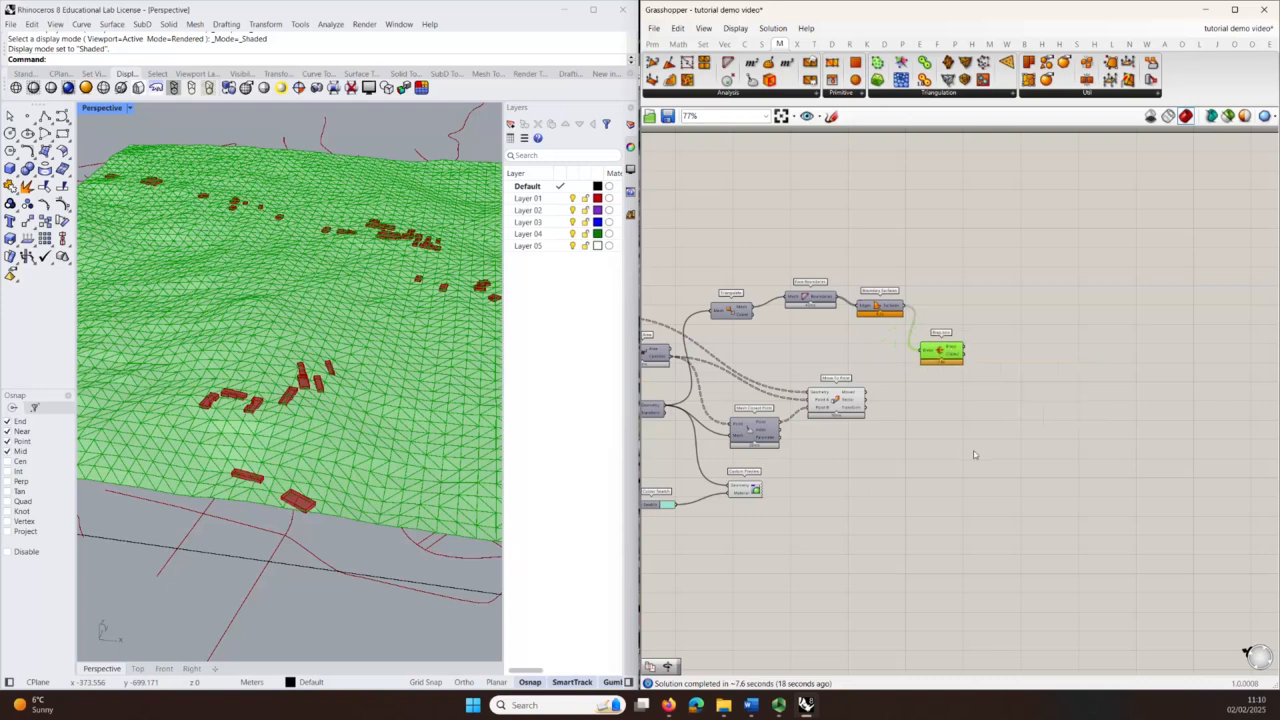
Step: Add the Project component that projects a curve onto a Brep, placing it below Brep Join
{"action": "right_click_drag", "start_coordinate": [975, 454], "coordinate": [1030, 408]}
{"action": "double_click", "coordinate": [1028, 404]}
{"action": "type", "text": "project"}
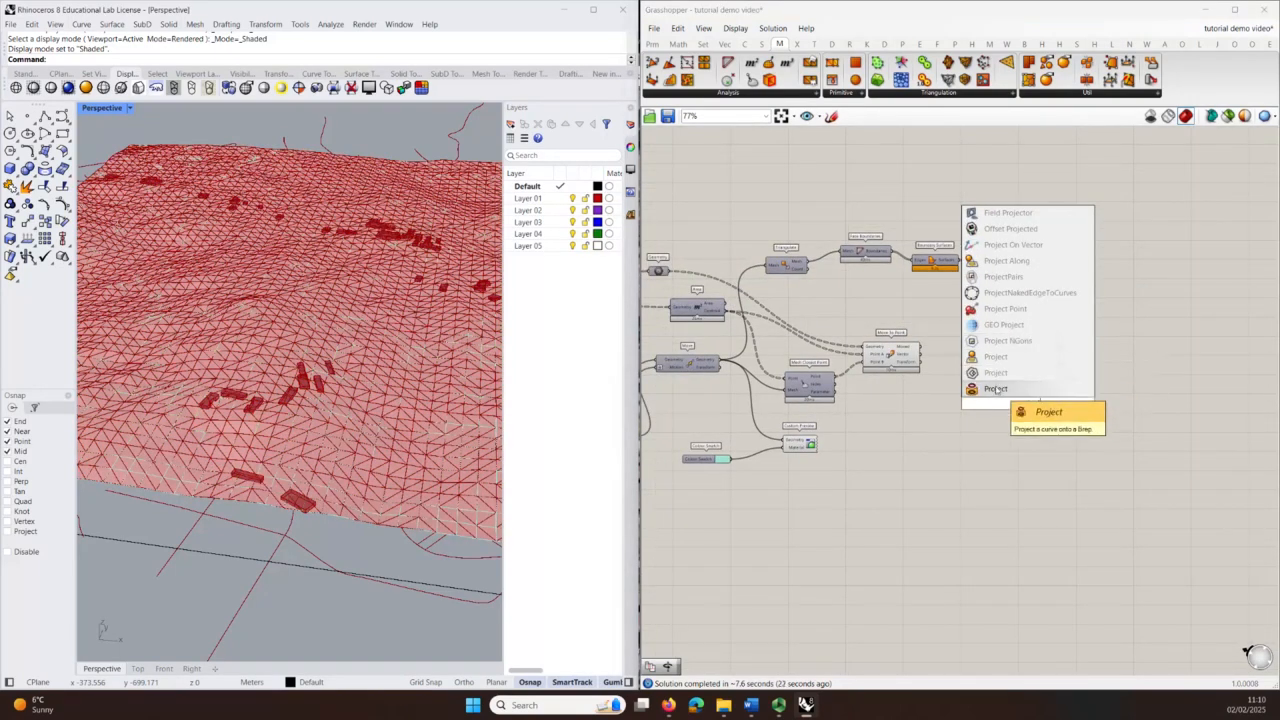
{"action": "left_click", "coordinate": [996, 389]}
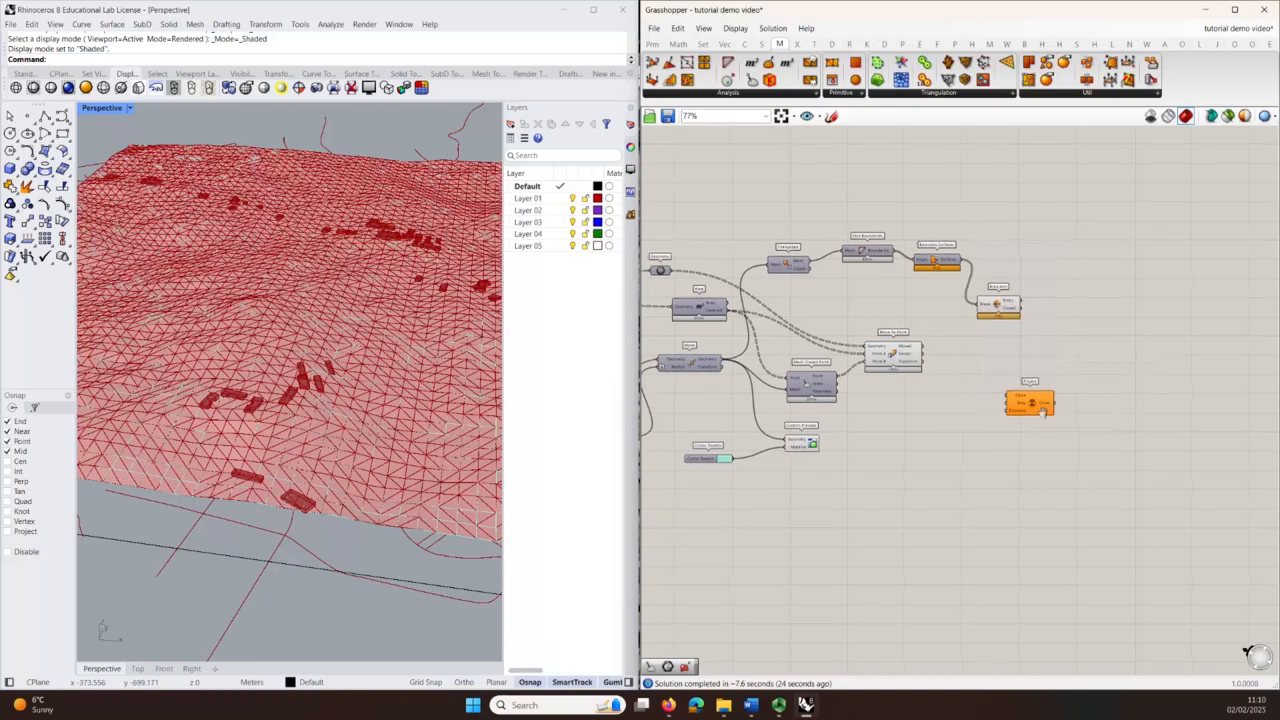
Step: Connect the Feature Geometry output of the upper Import OSM component to Project's Curve input
{"action": "right_click_drag", "start_coordinate": [971, 411], "coordinate": [1050, 410]}
{"action": "right_click_drag", "start_coordinate": [784, 437], "coordinate": [982, 403]}
{"action": "right_click_drag", "start_coordinate": [926, 350], "coordinate": [791, 413]}
{"action": "right_click_drag", "start_coordinate": [743, 298], "coordinate": [613, 331]}
{"action": "scroll", "coordinate": [724, 286], "scroll_direction": "up", "scroll_amount": 1}
{"action": "scroll", "coordinate": [806, 294], "scroll_direction": "down", "scroll_amount": 1}
{"action": "right_click_drag", "start_coordinate": [820, 296], "coordinate": [824, 301]}
{"action": "scroll", "coordinate": [824, 301], "scroll_direction": "up", "scroll_amount": 1}
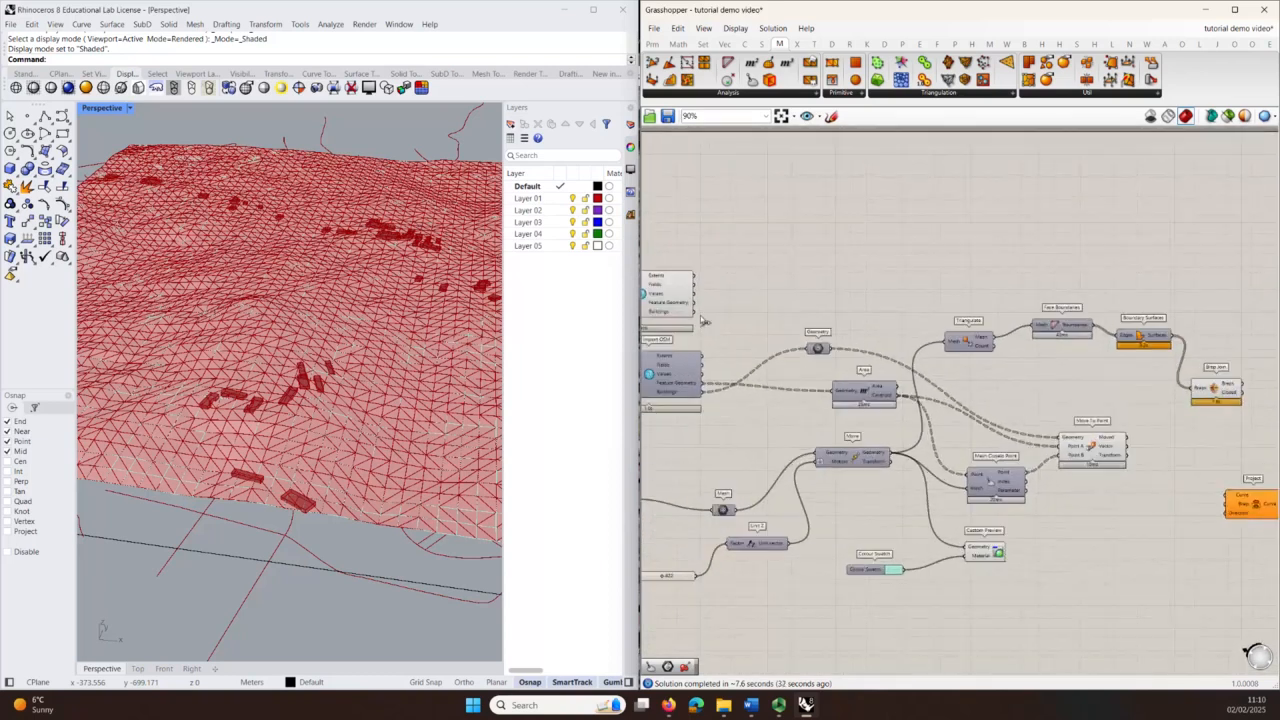
{"action": "left_click_drag", "start_coordinate": [694, 302], "coordinate": [1187, 496]}
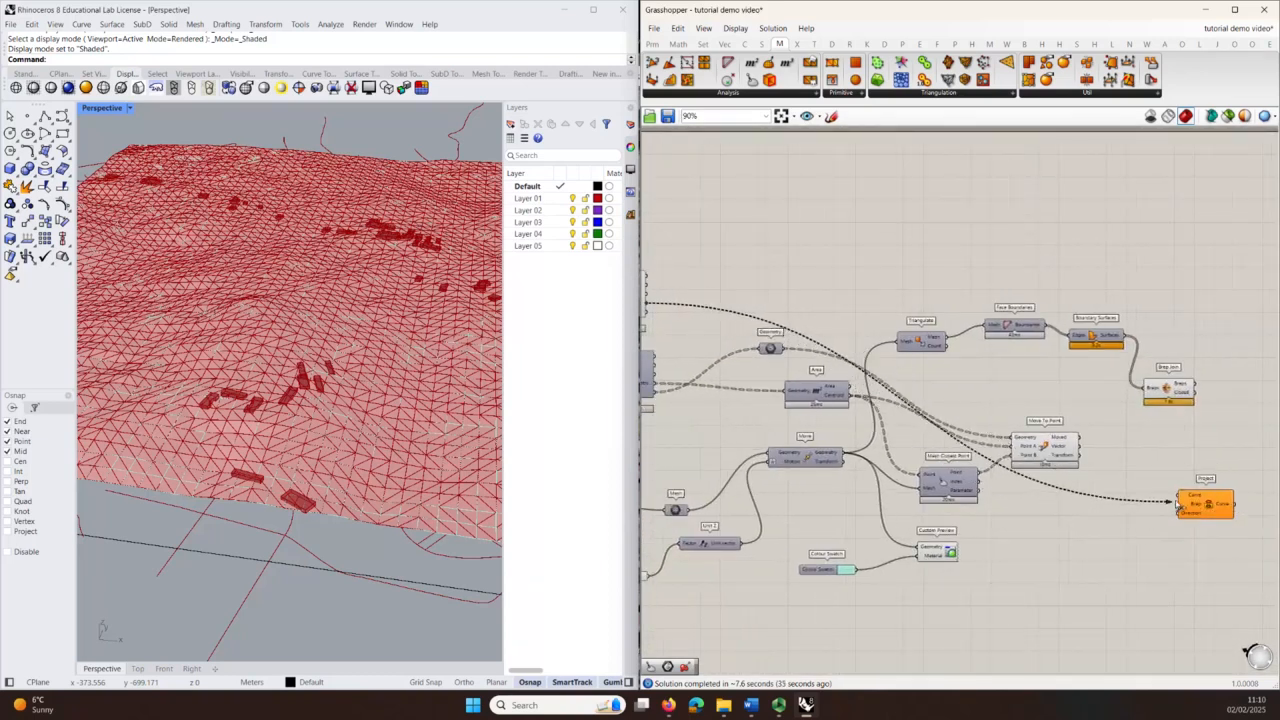
Step: Read the messages on the Project component and trace its Curve input back to the upper Import OSM component's Feature Geometry output
{"action": "right_click_drag", "start_coordinate": [1176, 566], "coordinate": [1051, 563]}
{"action": "scroll", "coordinate": [1112, 510], "scroll_direction": "up", "scroll_amount": 4}
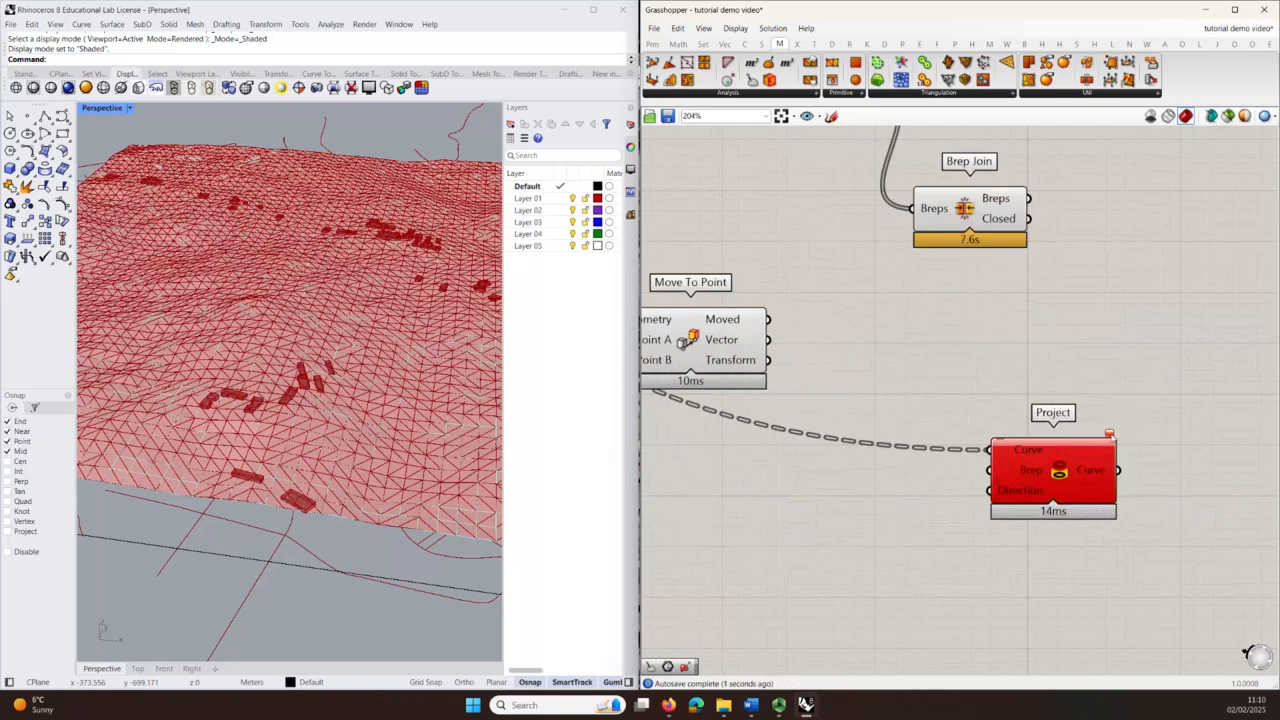
{"action": "mouse_move", "coordinate": [1108, 437]}
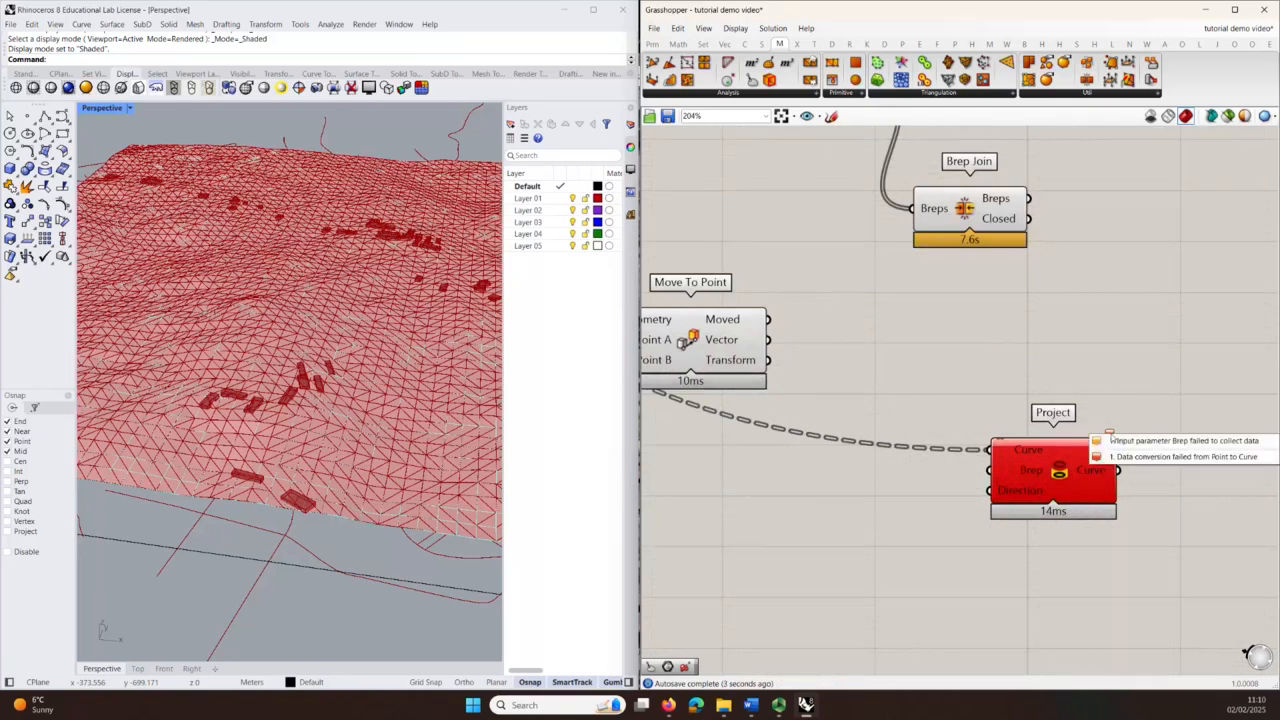
{"action": "scroll", "coordinate": [1134, 523], "scroll_direction": "down", "scroll_amount": 3}
{"action": "right_click_drag", "start_coordinate": [974, 565], "coordinate": [1234, 586]}
{"action": "right_click_drag", "start_coordinate": [880, 406], "coordinate": [1220, 505]}
{"action": "scroll", "coordinate": [945, 312], "scroll_direction": "up", "scroll_amount": 3}
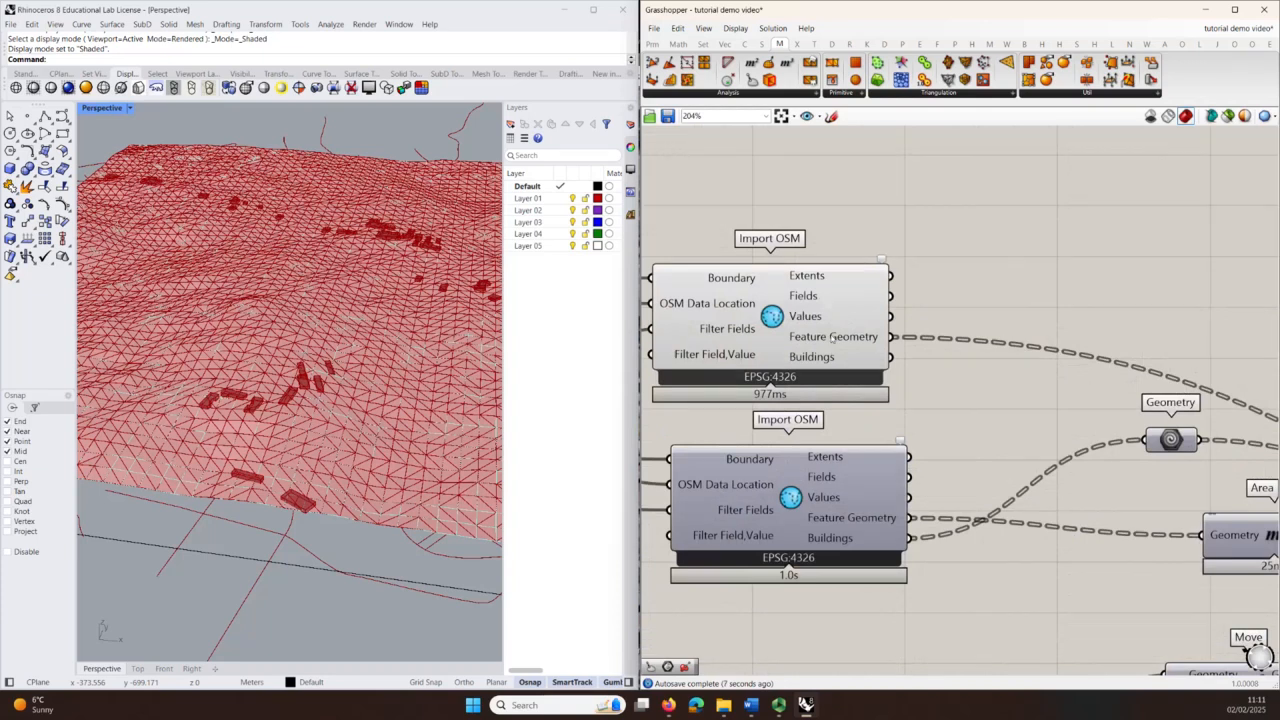
Step: Connect the Breps output of Brep Join to the Brep input of the Project component
{"action": "left_click", "coordinate": [831, 339]}
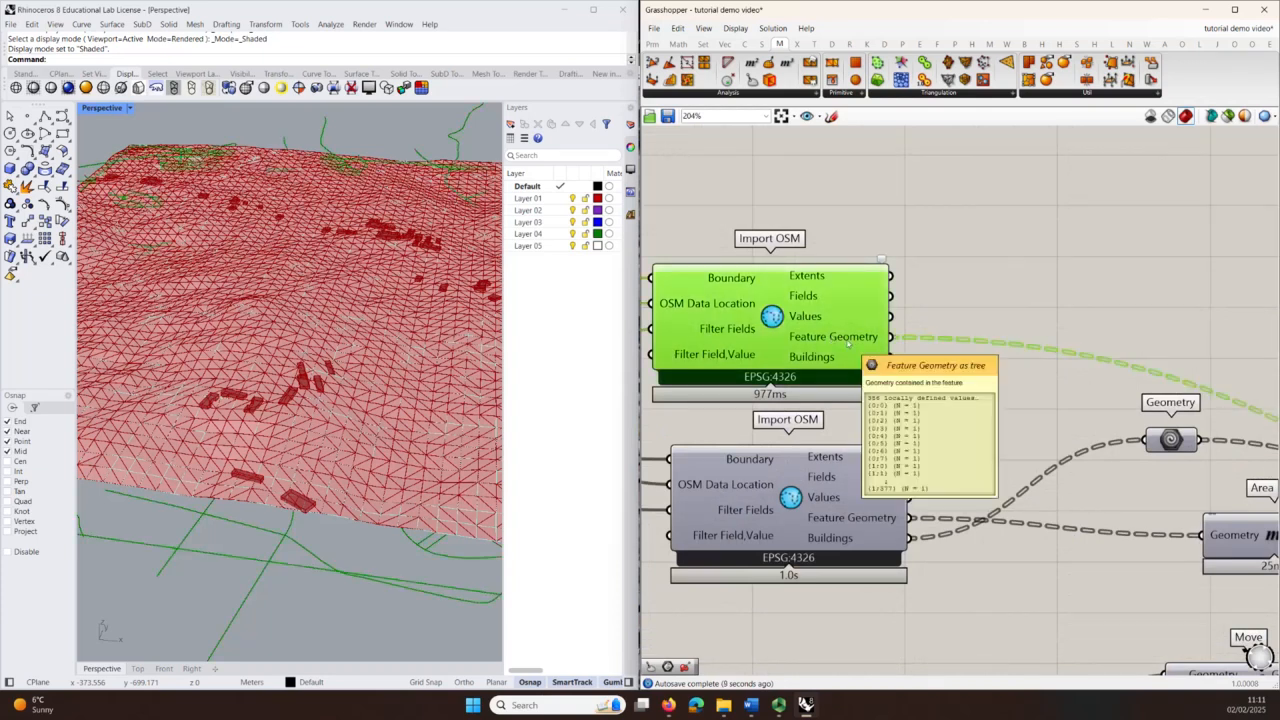
{"action": "scroll", "coordinate": [849, 343], "scroll_direction": "down", "scroll_amount": 5}
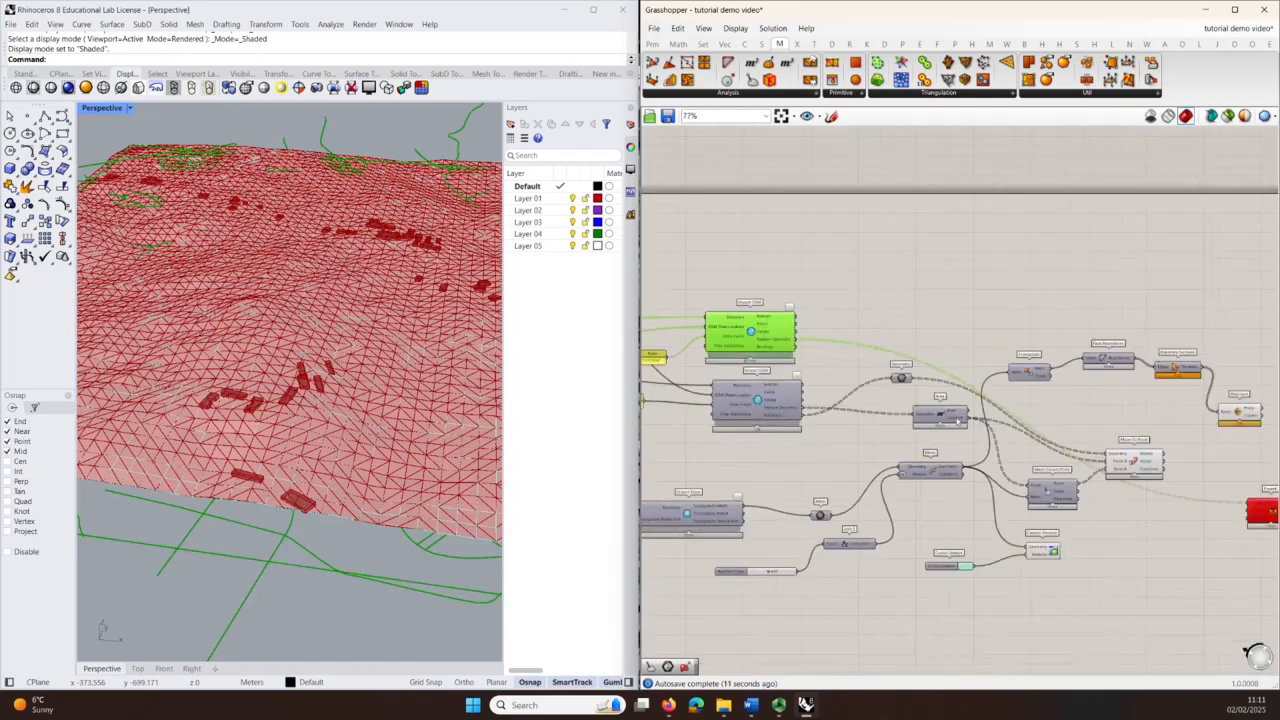
{"action": "right_click_drag", "start_coordinate": [965, 485], "coordinate": [914, 468]}
{"action": "scroll", "coordinate": [440, 480], "scroll_direction": "down", "scroll_amount": 4}
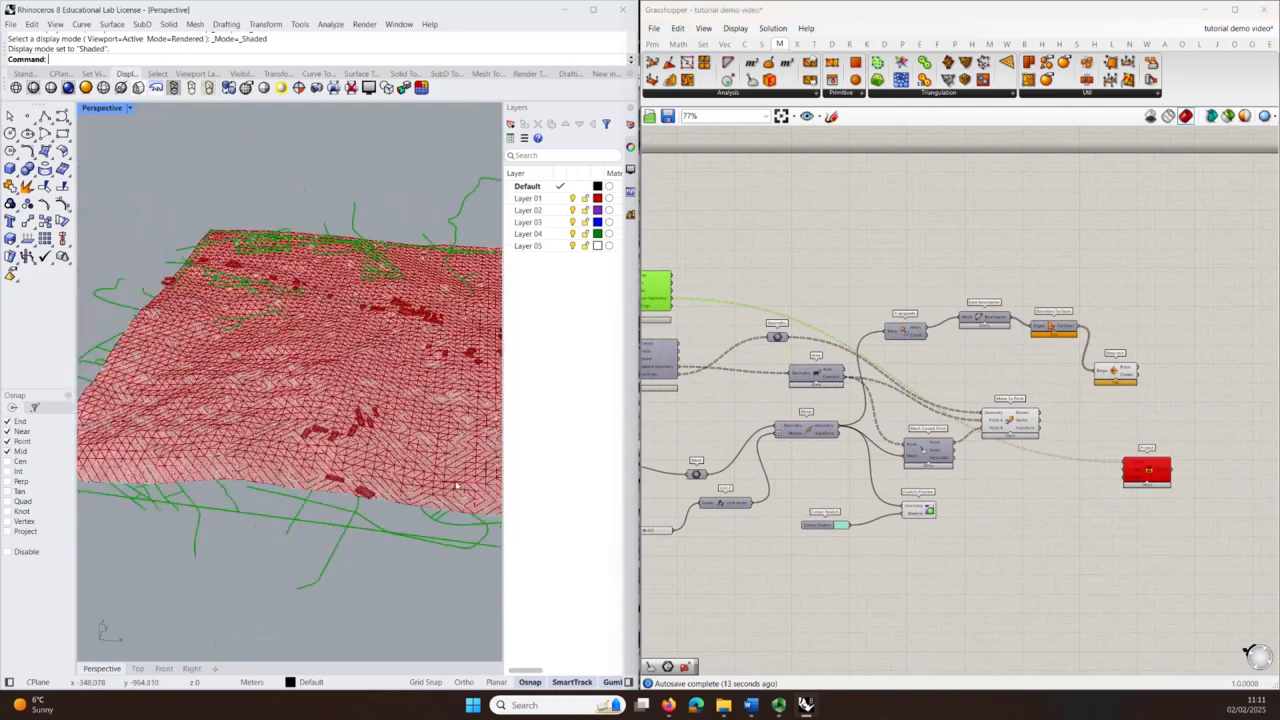
{"action": "scroll", "coordinate": [985, 568], "scroll_direction": "up", "scroll_amount": 4}
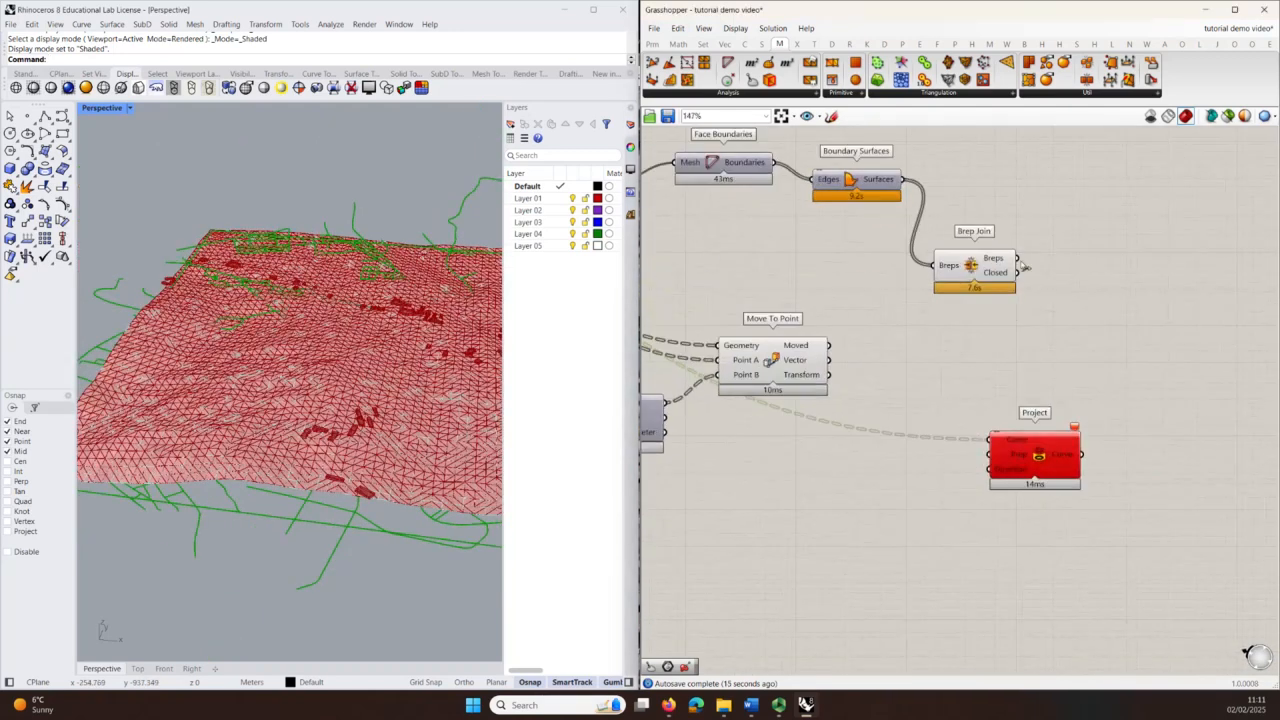
{"action": "left_click_drag", "start_coordinate": [1005, 420], "coordinate": [990, 440]}
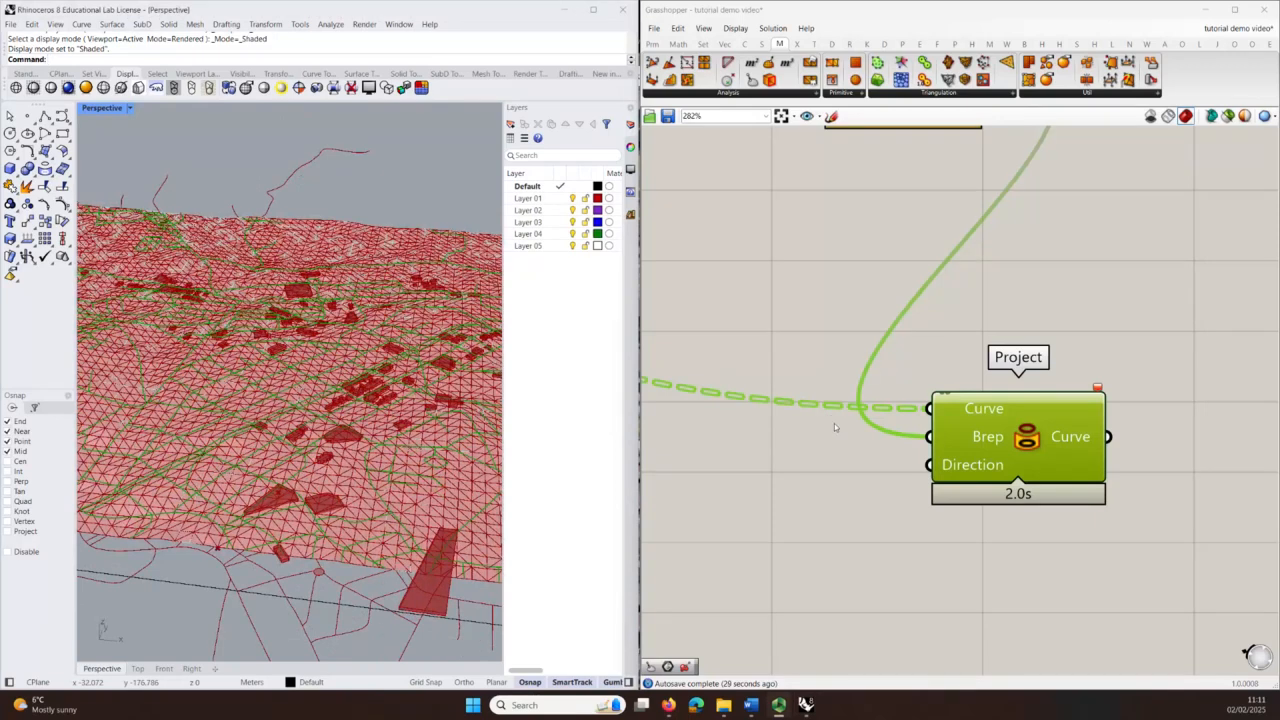
Step: Read the error on the Project component and check the Feature Geometry output of the upper Import OSM component
{"action": "scroll", "coordinate": [950, 342], "scroll_direction": "down", "scroll_amount": 3}
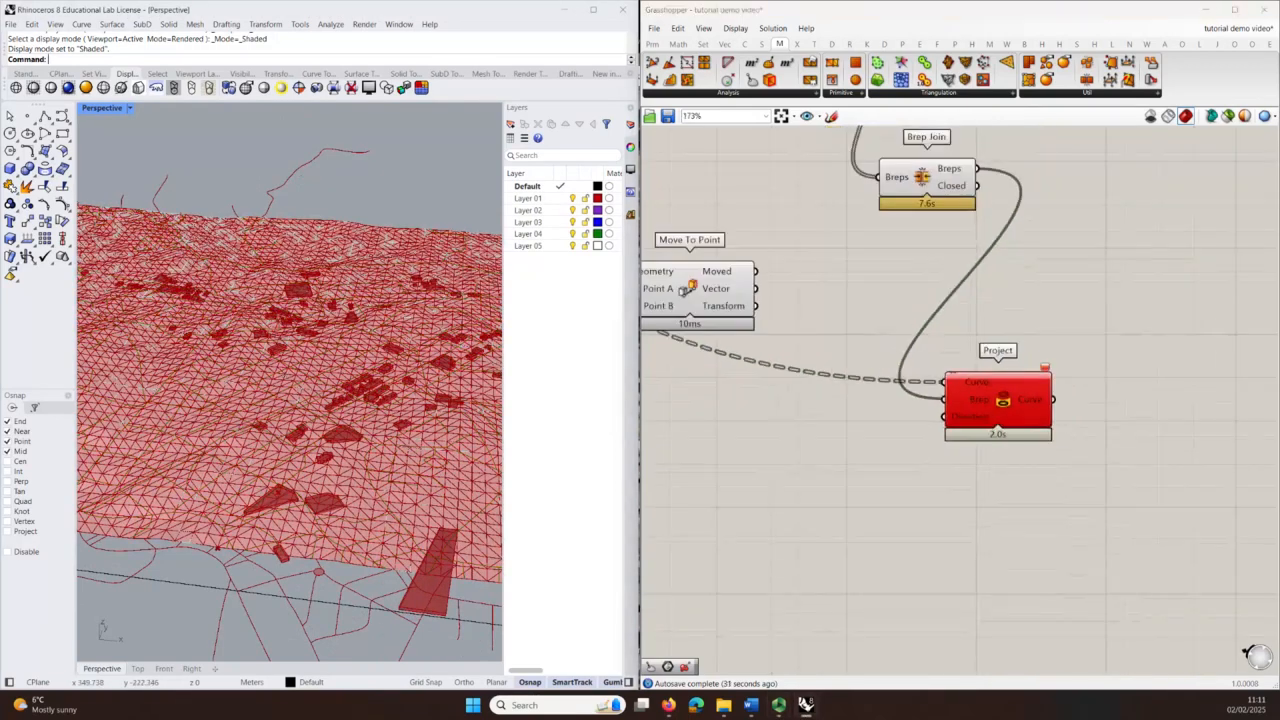
{"action": "scroll", "coordinate": [1012, 351], "scroll_direction": "up", "scroll_amount": 3}
{"action": "mouse_move", "coordinate": [1068, 384]}
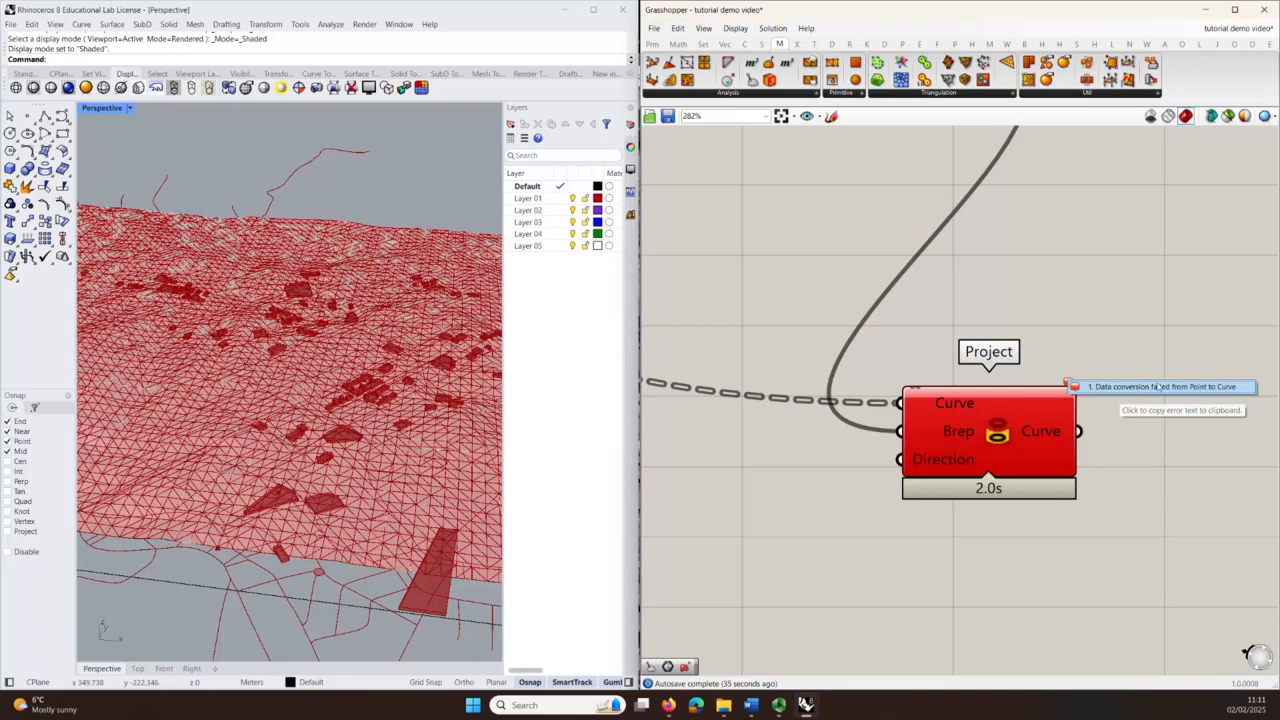
{"action": "scroll", "coordinate": [917, 355], "scroll_direction": "down", "scroll_amount": 5}
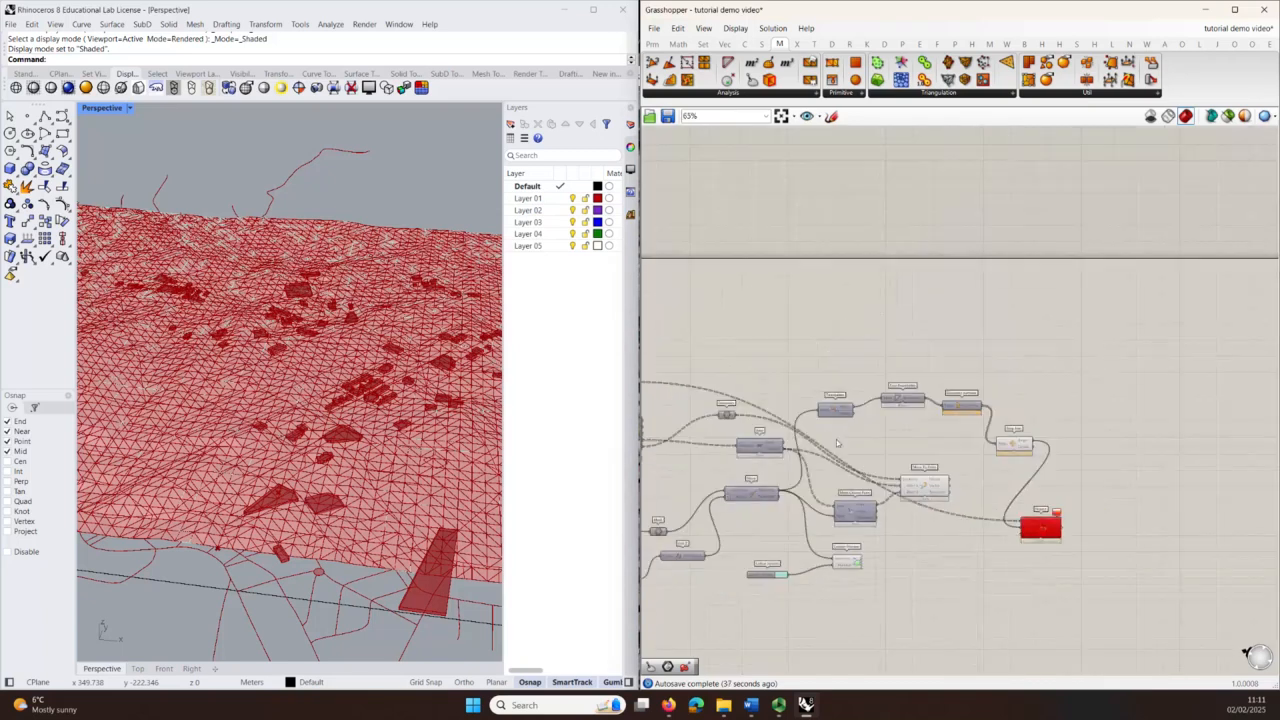
{"action": "scroll", "coordinate": [917, 355], "scroll_direction": "up", "scroll_amount": 5}
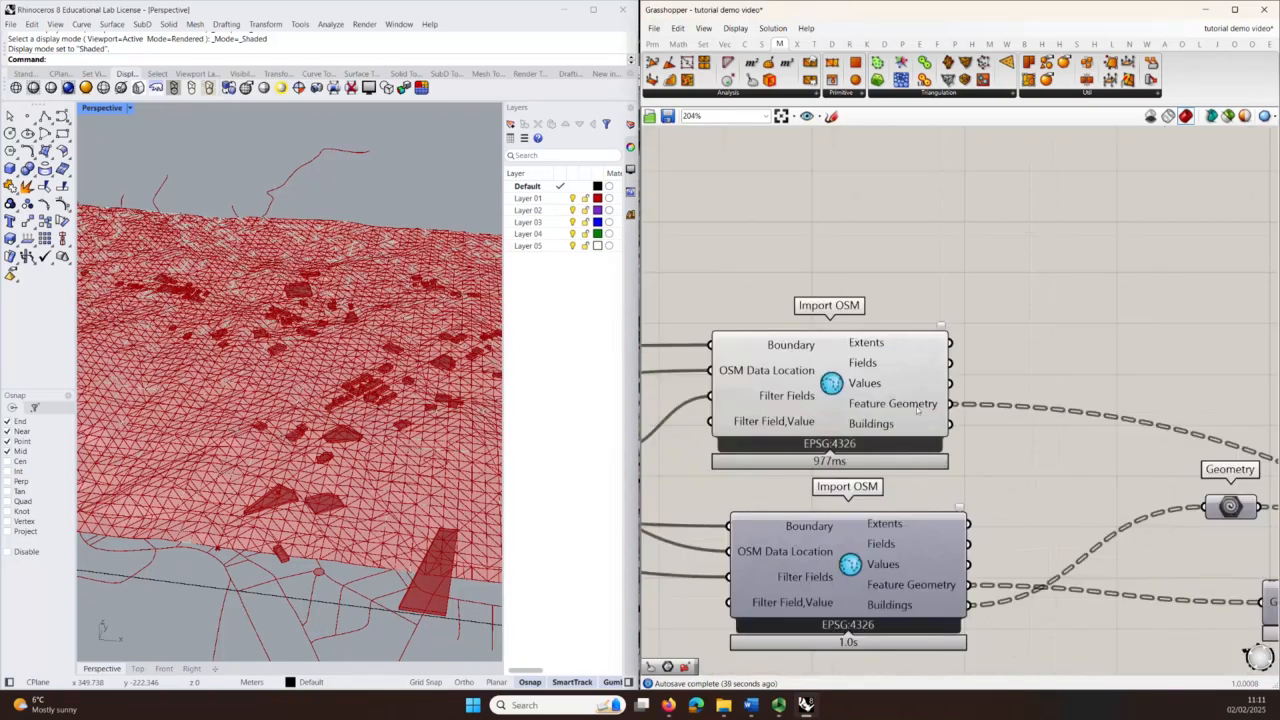
{"action": "mouse_move", "coordinate": [917, 409]}
Step: Add a Curve parameter beside the upper Import OSM component and feed it from that component's Feature Geometry output
{"action": "scroll", "coordinate": [1012, 396], "scroll_direction": "down", "scroll_amount": 3}
{"action": "right_click_drag", "start_coordinate": [1072, 411], "coordinate": [826, 298]}
{"action": "scroll", "coordinate": [826, 298], "scroll_direction": "up", "scroll_amount": 3}
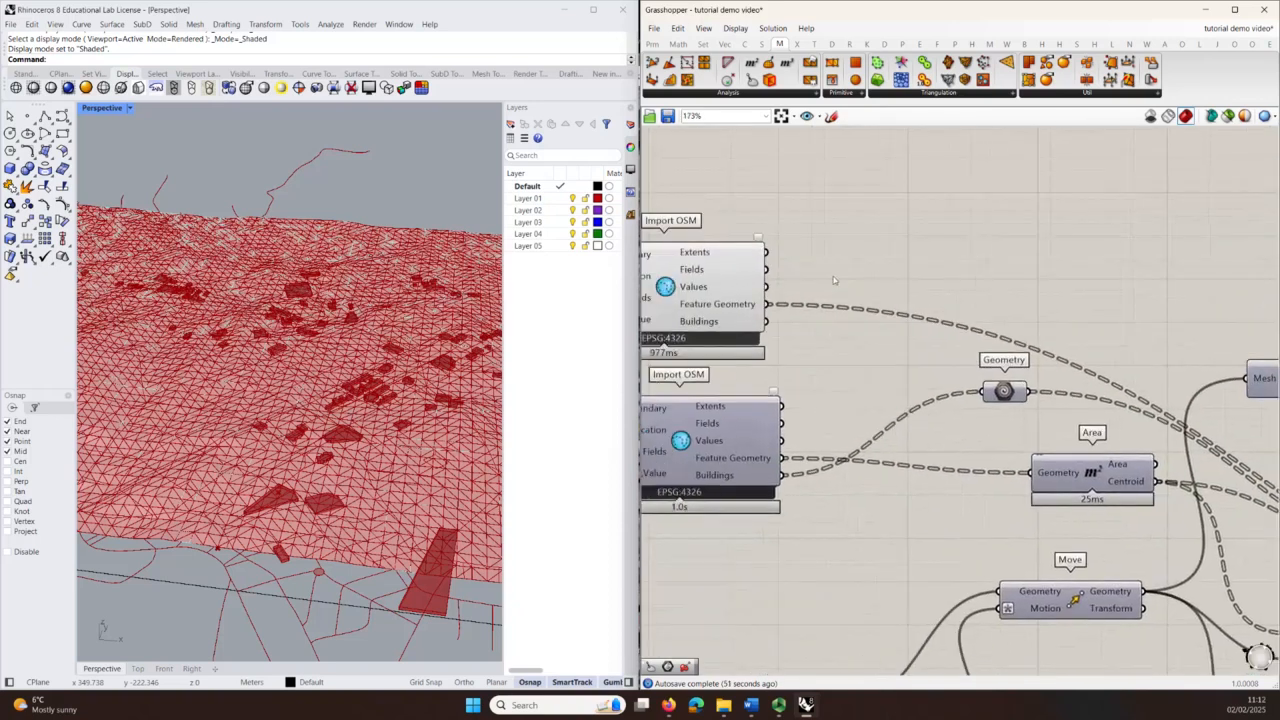
{"action": "double_click", "coordinate": [824, 291]}
{"action": "type", "text": "curve"}
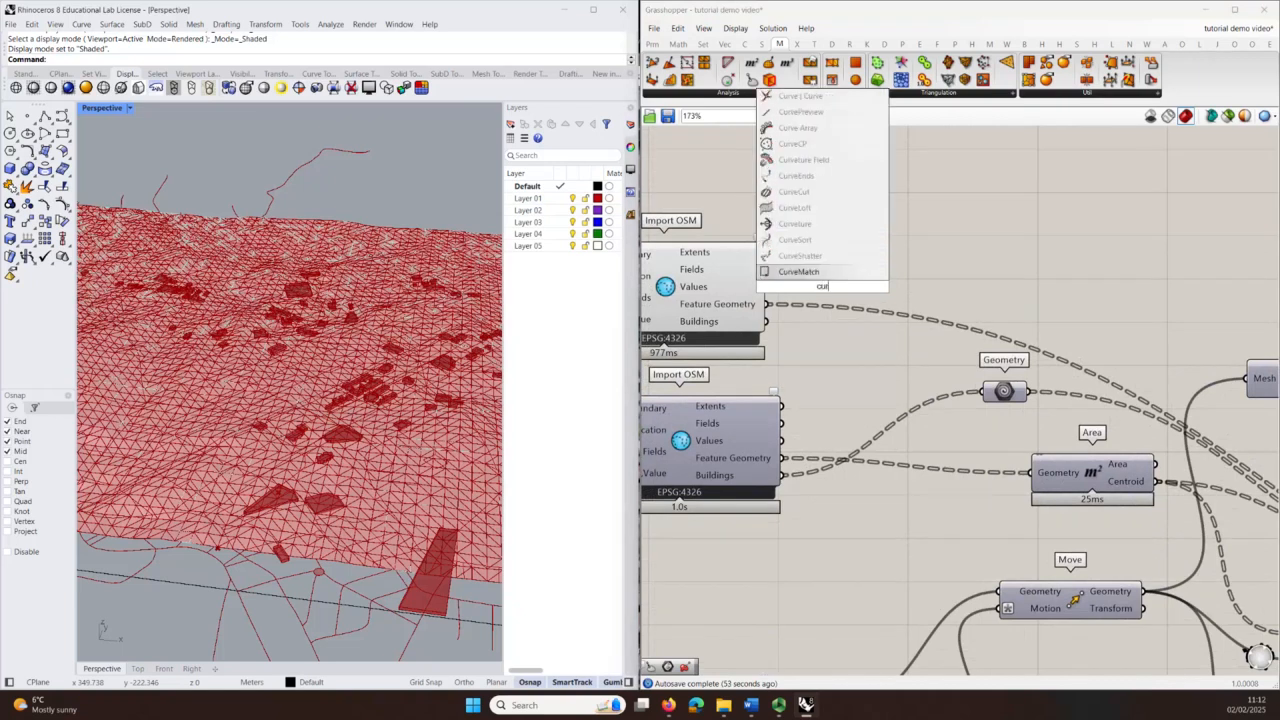
{"action": "key", "text": "Return"}
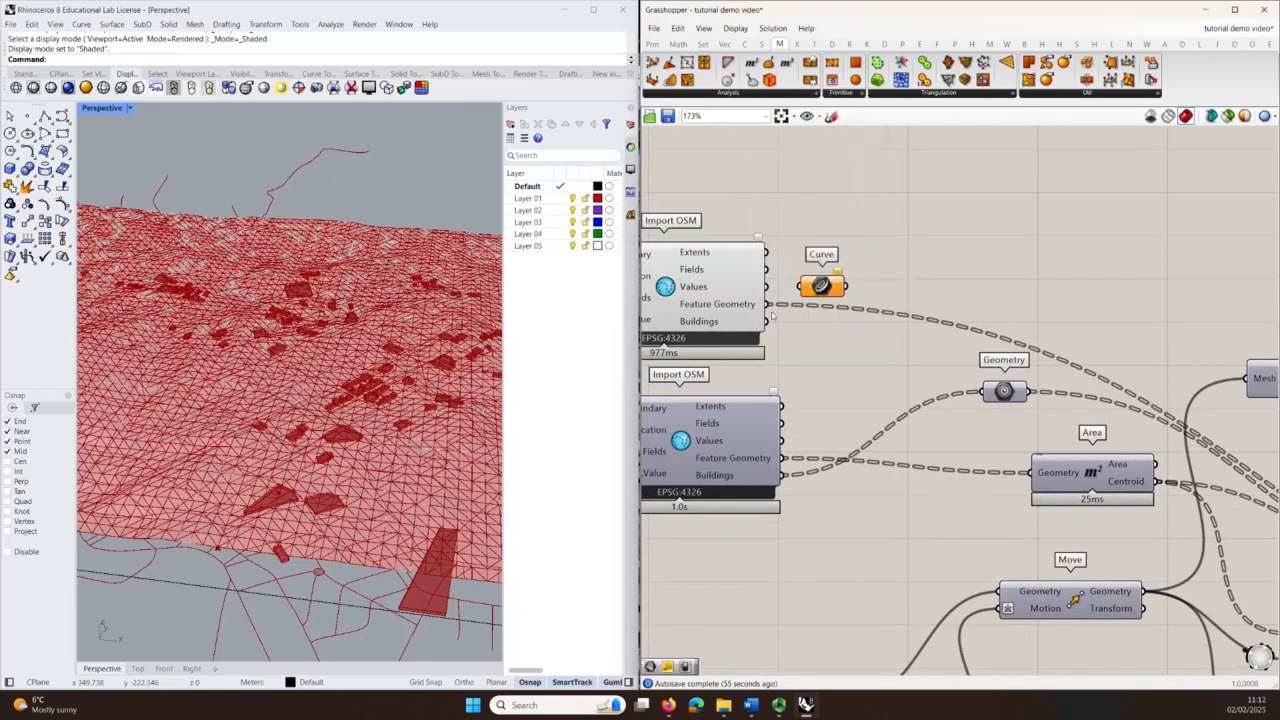
{"action": "left_click_drag", "start_coordinate": [800, 287], "coordinate": [766, 303]}
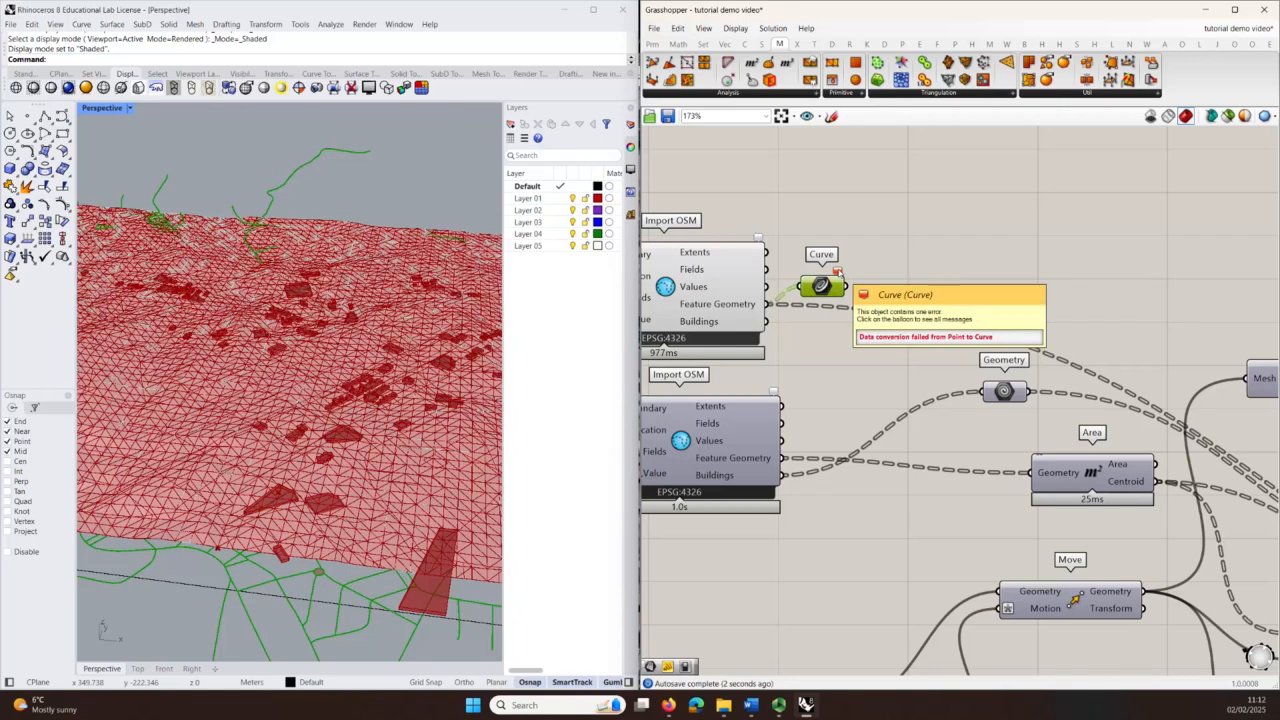
{"action": "left_click", "coordinate": [838, 273]}
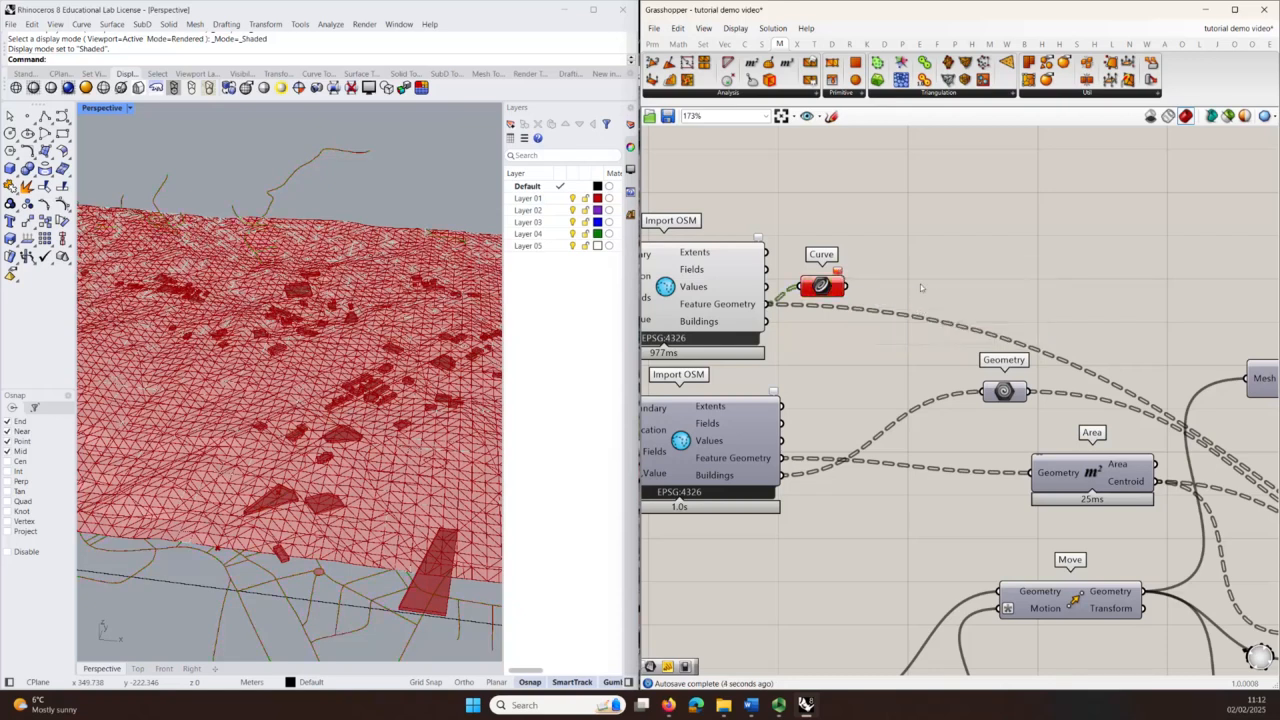
Step: Add a Clean Tree component after the Curve parameter and connect the Curve output to its Tree input
{"action": "double_click", "coordinate": [921, 287]}
{"action": "type", "text": "clear"}
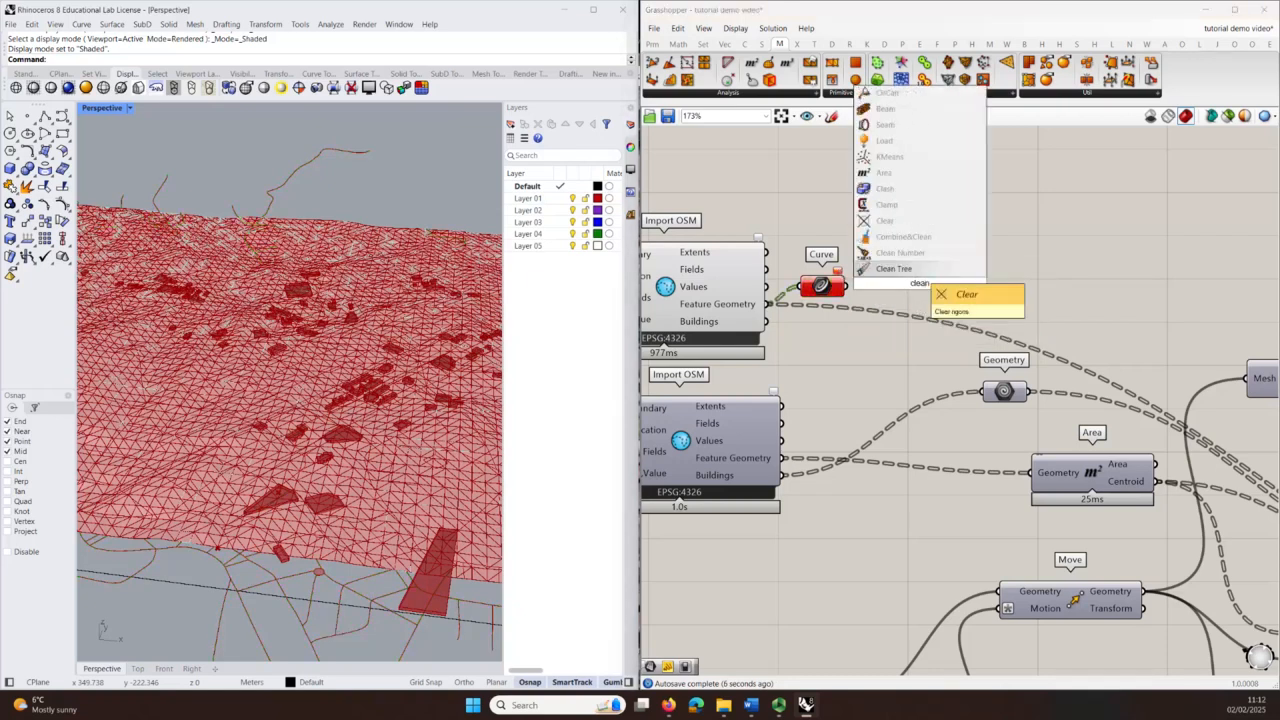
{"action": "left_click", "coordinate": [908, 270]}
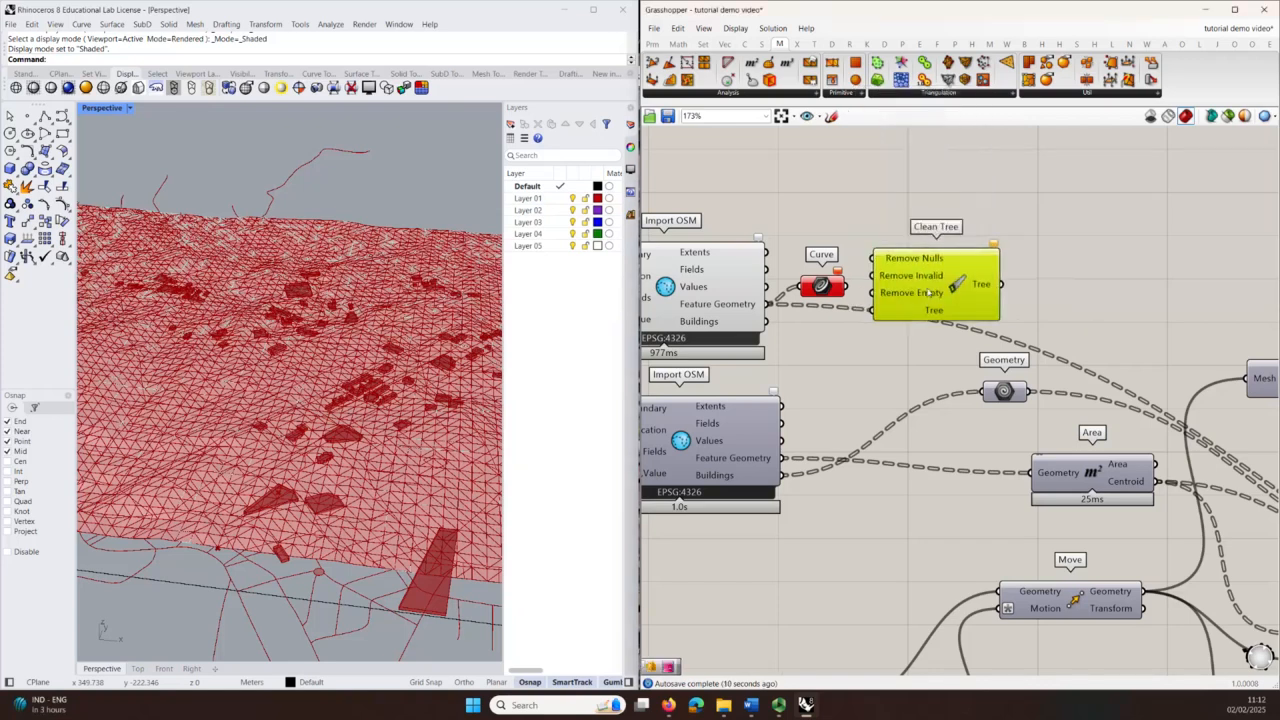
{"action": "left_click_drag", "start_coordinate": [844, 286], "coordinate": [891, 310]}
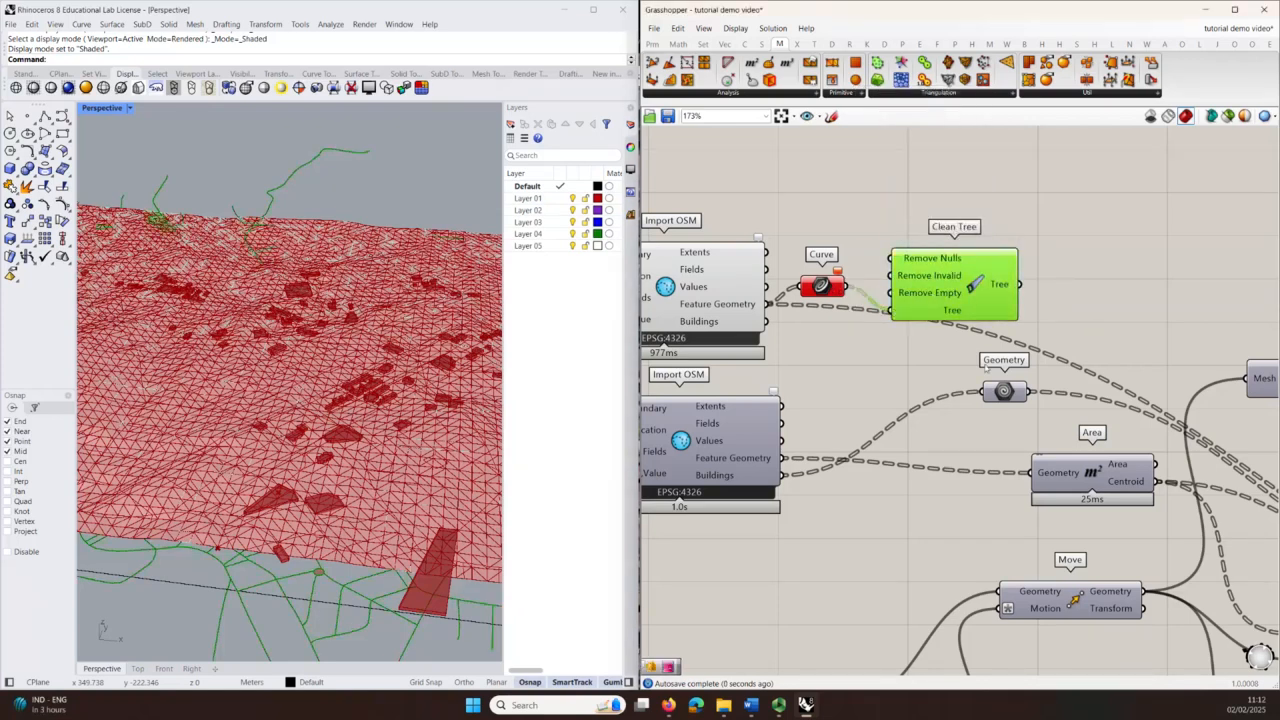
Step: Add a second Curve parameter after Clean Tree and connect Clean Tree's Tree output to it
{"action": "right_click_drag", "start_coordinate": [952, 358], "coordinate": [838, 355]}
{"action": "double_click", "coordinate": [938, 288]}
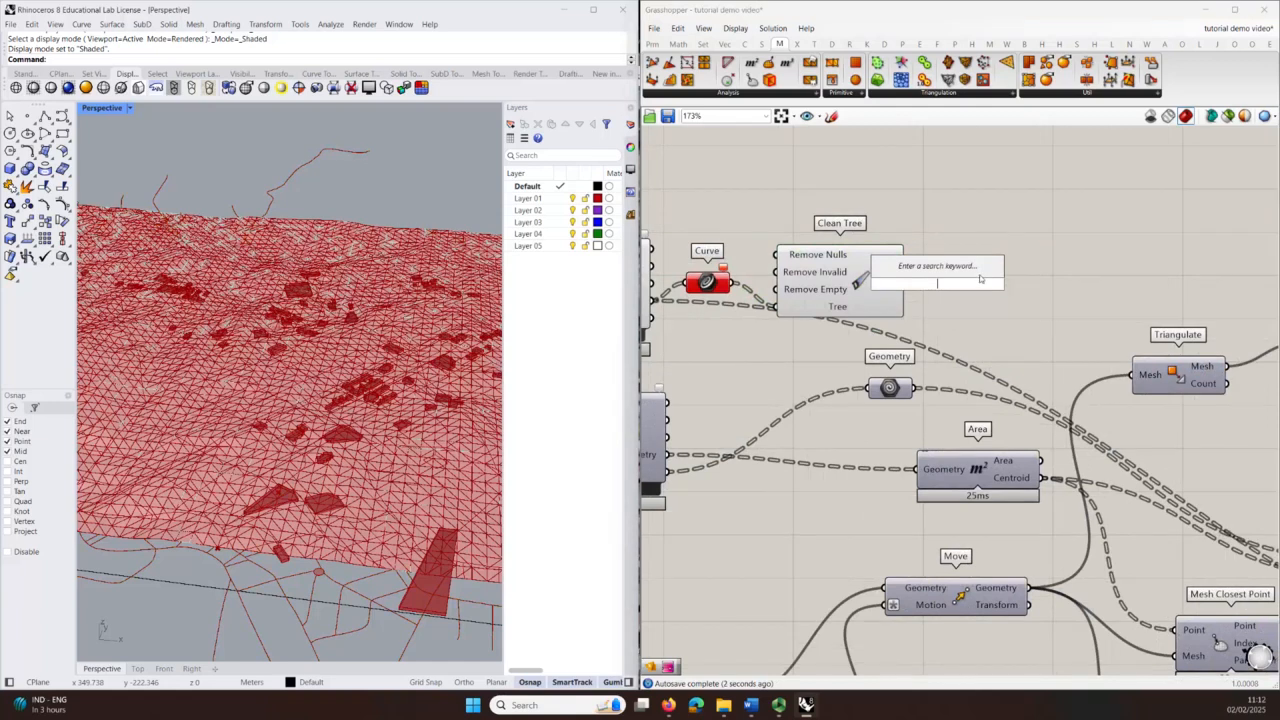
{"action": "type", "text": "curve"}
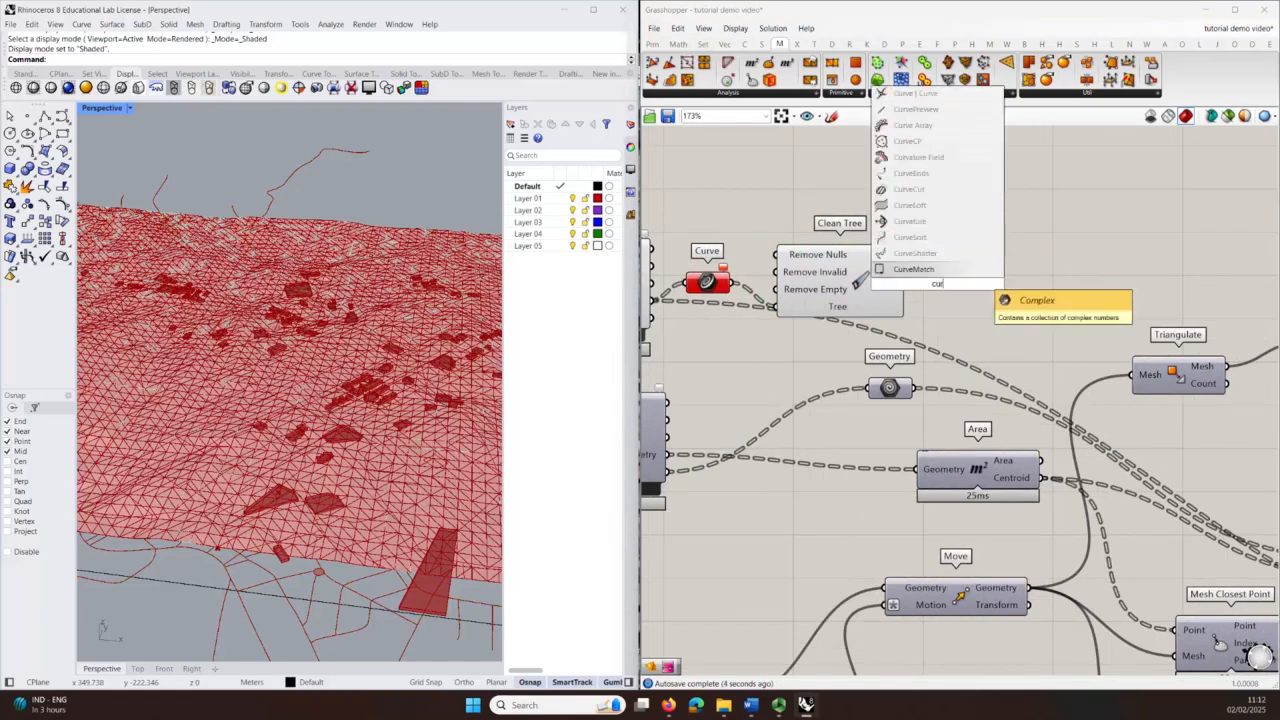
{"action": "left_click", "coordinate": [917, 268]}
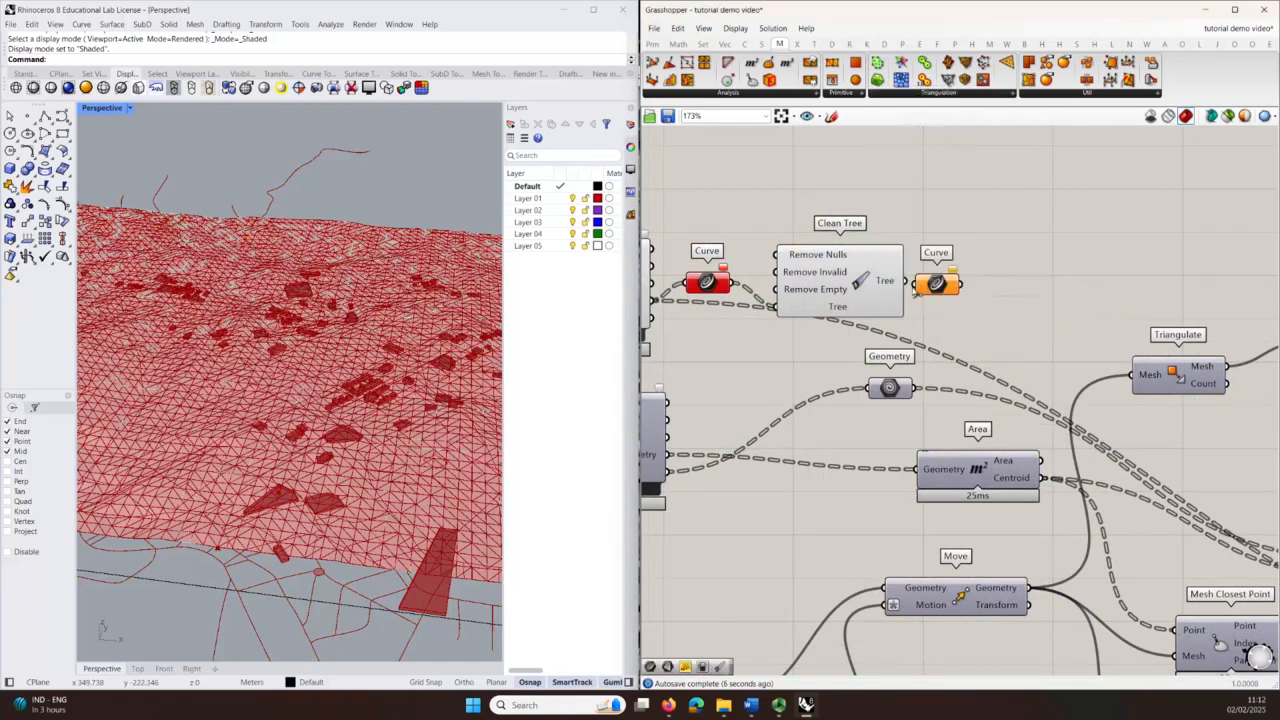
{"action": "left_click_drag", "start_coordinate": [923, 286], "coordinate": [979, 275]}
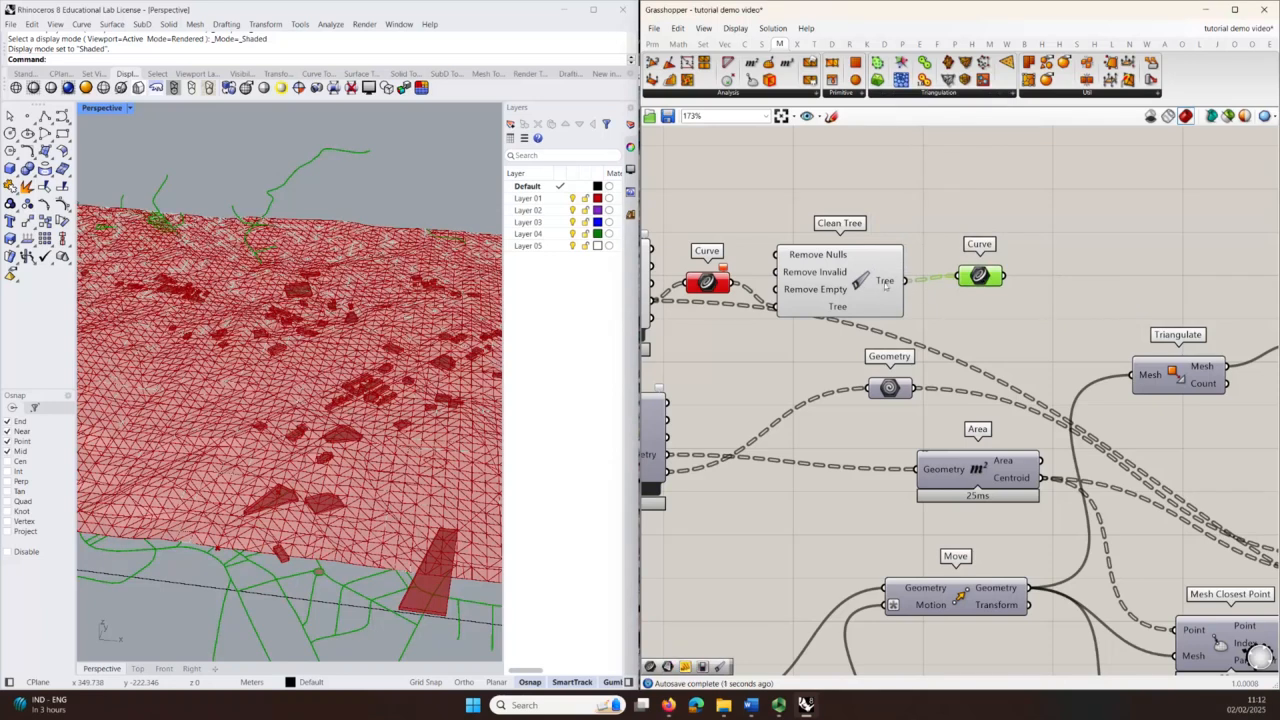
Step: Move Clean Tree and the first Curve parameter slightly up and closer together to tidy the road branch
{"action": "scroll", "coordinate": [480, 402], "scroll_direction": "down", "scroll_amount": 4}
{"action": "right_click_drag", "start_coordinate": [300, 533], "coordinate": [281, 563]}
{"action": "left_click_drag", "start_coordinate": [787, 298], "coordinate": [798, 248]}
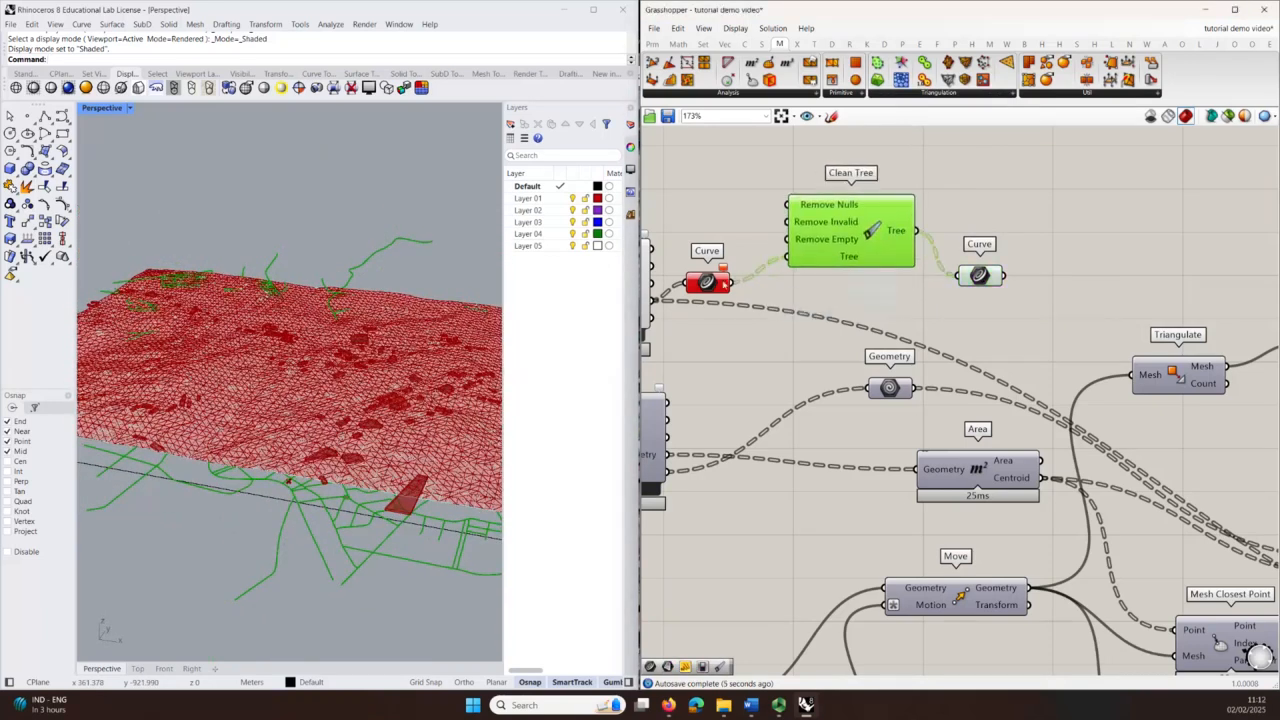
{"action": "left_click_drag", "start_coordinate": [723, 285], "coordinate": [728, 259]}
{"action": "left_click_drag", "start_coordinate": [836, 242], "coordinate": [804, 242]}
Step: Connect the second Curve parameter to Project's Curve input, replacing the direct Feature Geometry connection
{"action": "scroll", "coordinate": [753, 244], "scroll_direction": "down", "scroll_amount": 3}
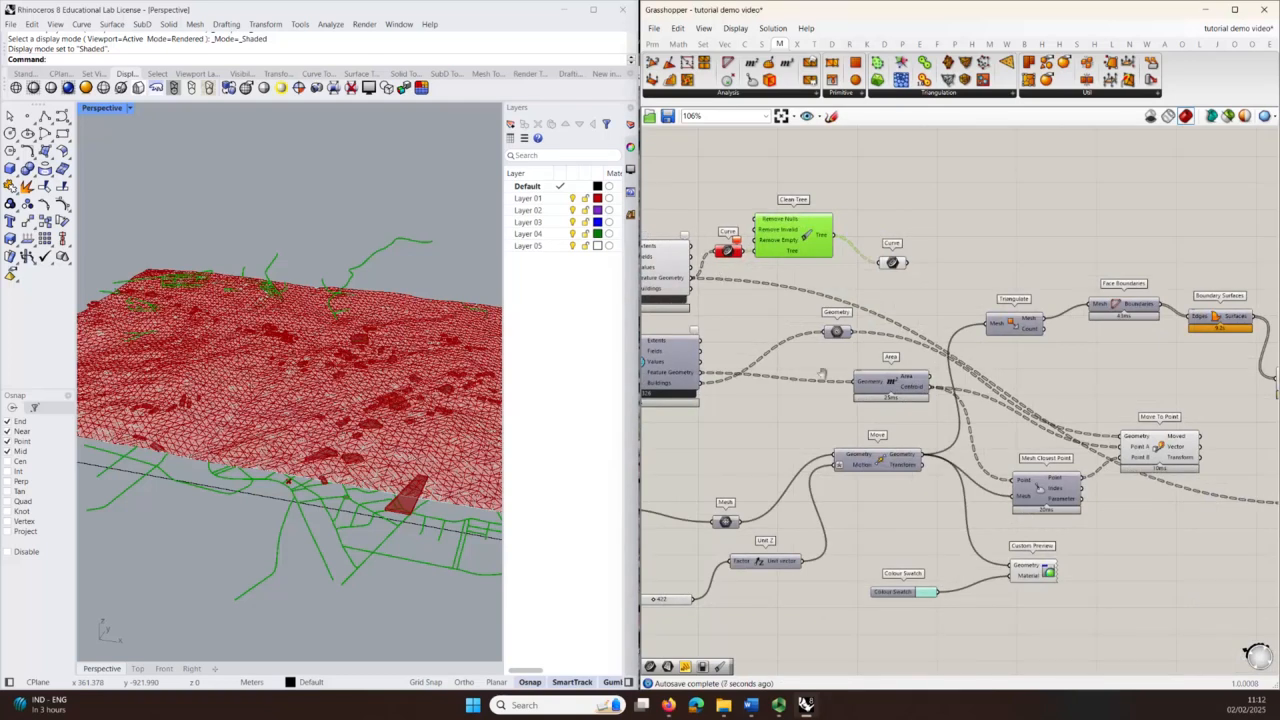
{"action": "right_click_drag", "start_coordinate": [822, 374], "coordinate": [742, 280]}
{"action": "left_click_drag", "start_coordinate": [760, 231], "coordinate": [1163, 476]}
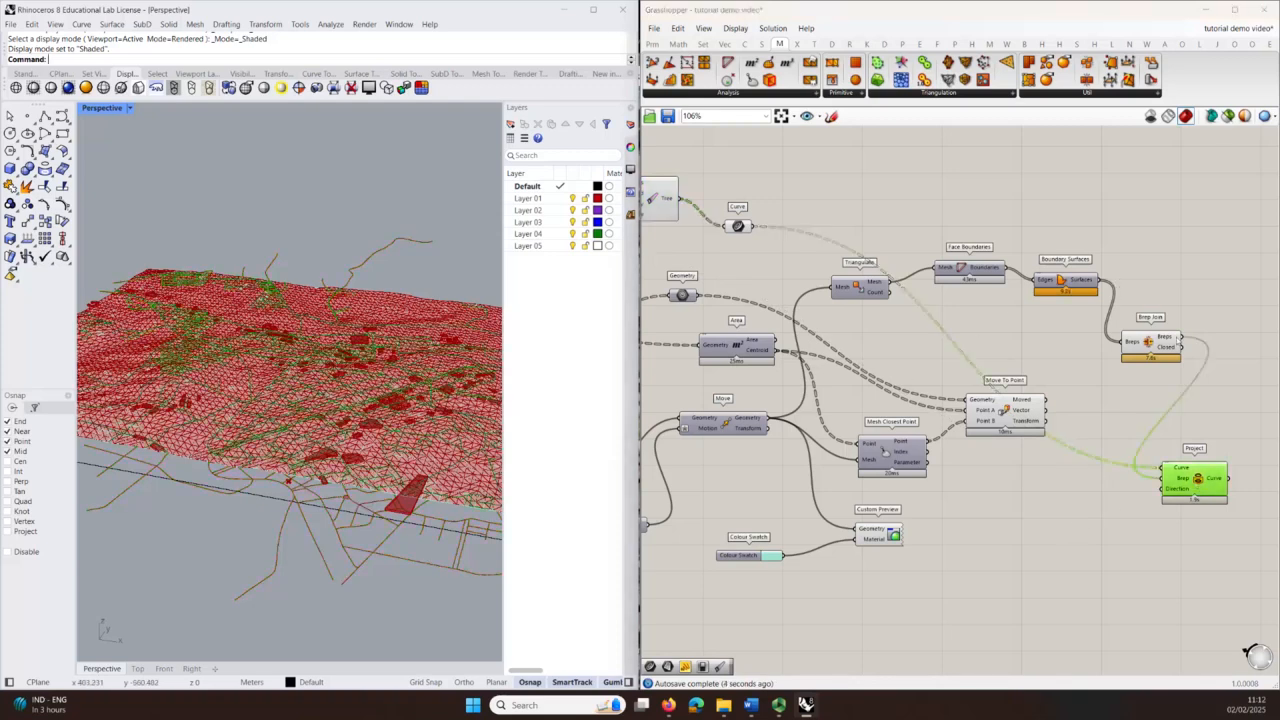
Step: Turn off the preview of the Brep Join component
{"action": "left_click", "coordinate": [1174, 344]}
{"action": "middle_click", "coordinate": [1167, 271]}
{"action": "left_click", "coordinate": [1200, 241]}
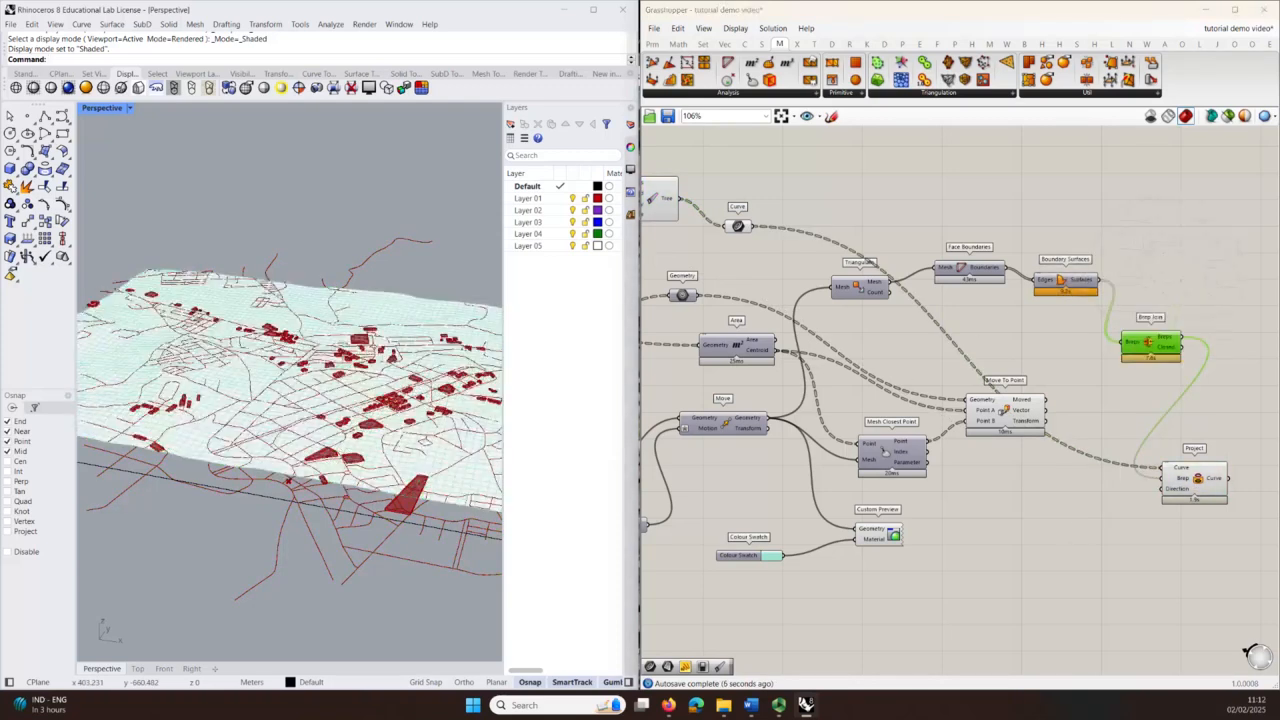
Step: Inspect how the projected roads and the buildings sit on the terrain in the Perspective view, close up and from afar
{"action": "scroll", "coordinate": [388, 440], "scroll_direction": "down", "scroll_amount": 5}
{"action": "right_click_drag", "start_coordinate": [388, 470], "coordinate": [364, 578]}
{"action": "scroll", "coordinate": [298, 407], "scroll_direction": "up", "scroll_amount": 5}
{"action": "scroll", "coordinate": [298, 407], "scroll_direction": "up", "scroll_amount": 4}
{"action": "right_click_drag", "start_coordinate": [298, 407], "coordinate": [232, 415]}
{"action": "scroll", "coordinate": [232, 415], "scroll_direction": "up", "scroll_amount": 5}
{"action": "scroll", "coordinate": [250, 413], "scroll_direction": "down", "scroll_amount": 5}
{"action": "scroll", "coordinate": [368, 441], "scroll_direction": "down", "scroll_amount": 2}
{"action": "scroll", "coordinate": [350, 447], "scroll_direction": "down", "scroll_amount": 2}
{"action": "scroll", "coordinate": [324, 450], "scroll_direction": "up", "scroll_amount": 4}
{"action": "right_click_drag", "start_coordinate": [326, 428], "coordinate": [233, 452]}
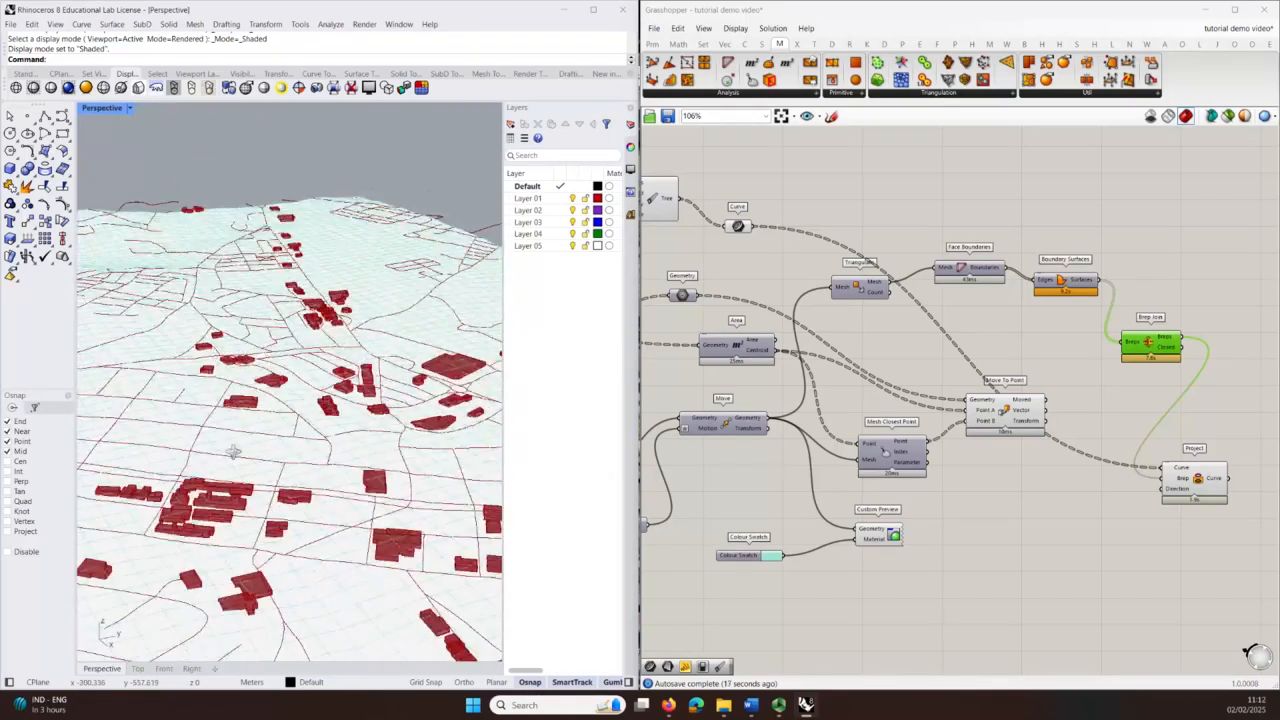
{"action": "scroll", "coordinate": [285, 430], "scroll_direction": "up", "scroll_amount": 5}
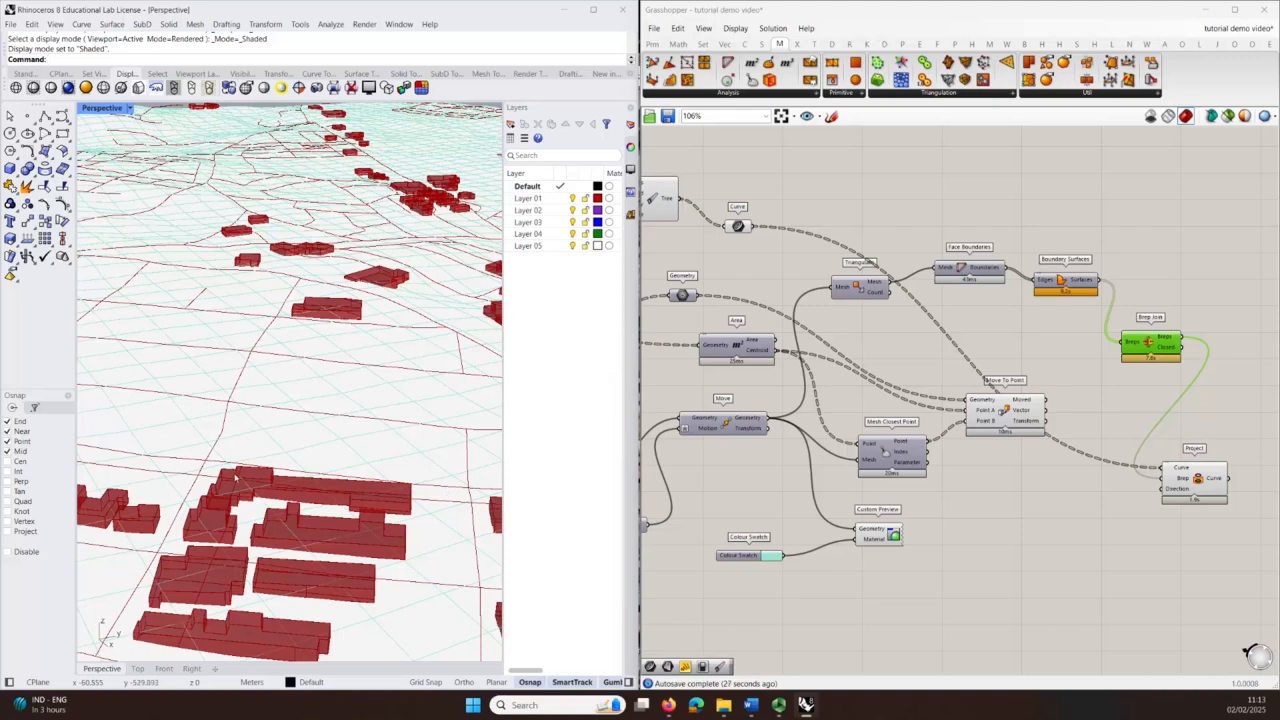
{"action": "scroll", "coordinate": [236, 478], "scroll_direction": "down", "scroll_amount": 8}
{"action": "right_click_drag", "start_coordinate": [268, 500], "coordinate": [236, 424]}
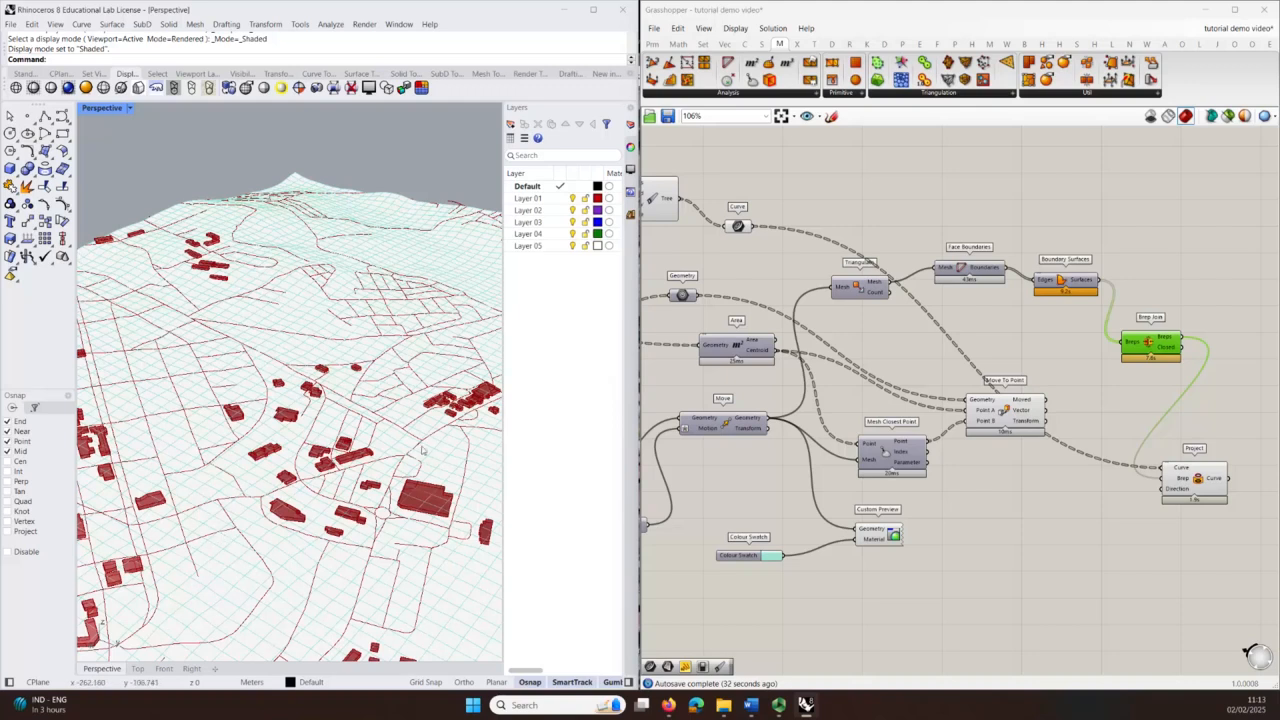
{"action": "scroll", "coordinate": [311, 444], "scroll_direction": "down", "scroll_amount": 5}
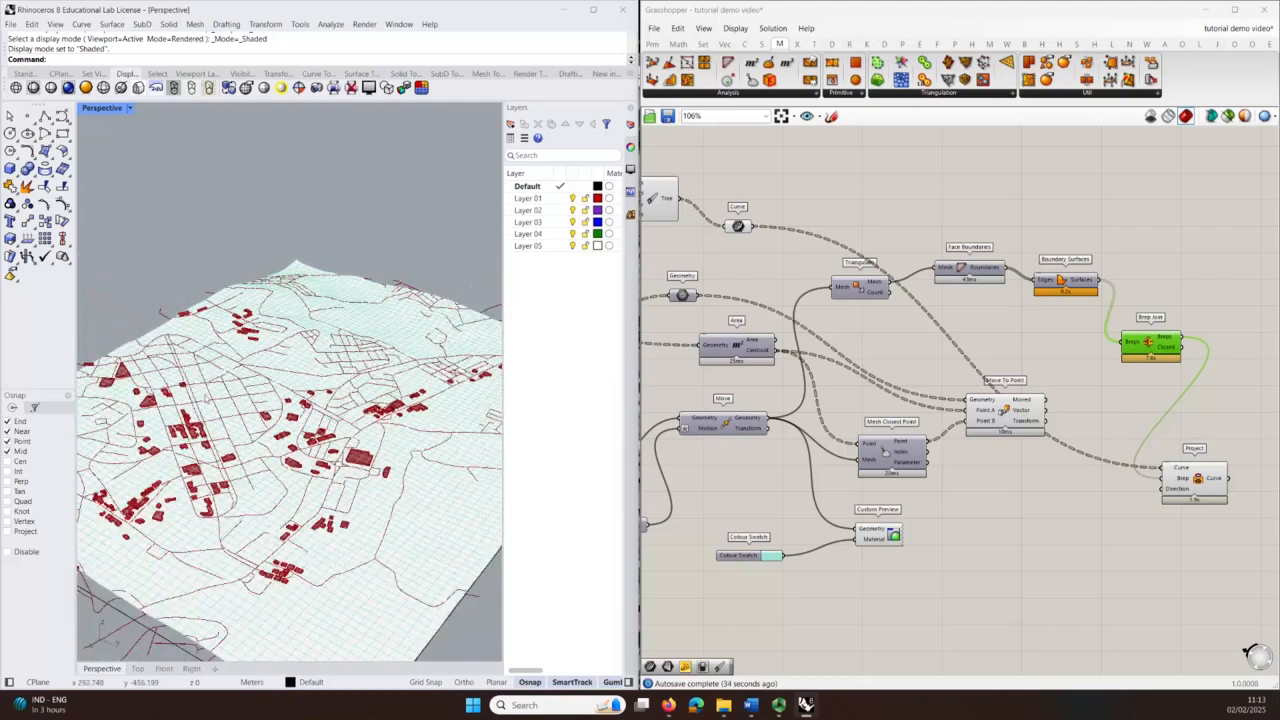
Step: Turn off the previews of the upper Import OSM and Clean Tree components and check the roads on the terrain
{"action": "right_click_drag", "start_coordinate": [1040, 496], "coordinate": [1036, 425]}
{"action": "scroll", "coordinate": [1030, 422], "scroll_direction": "down", "scroll_amount": 5}
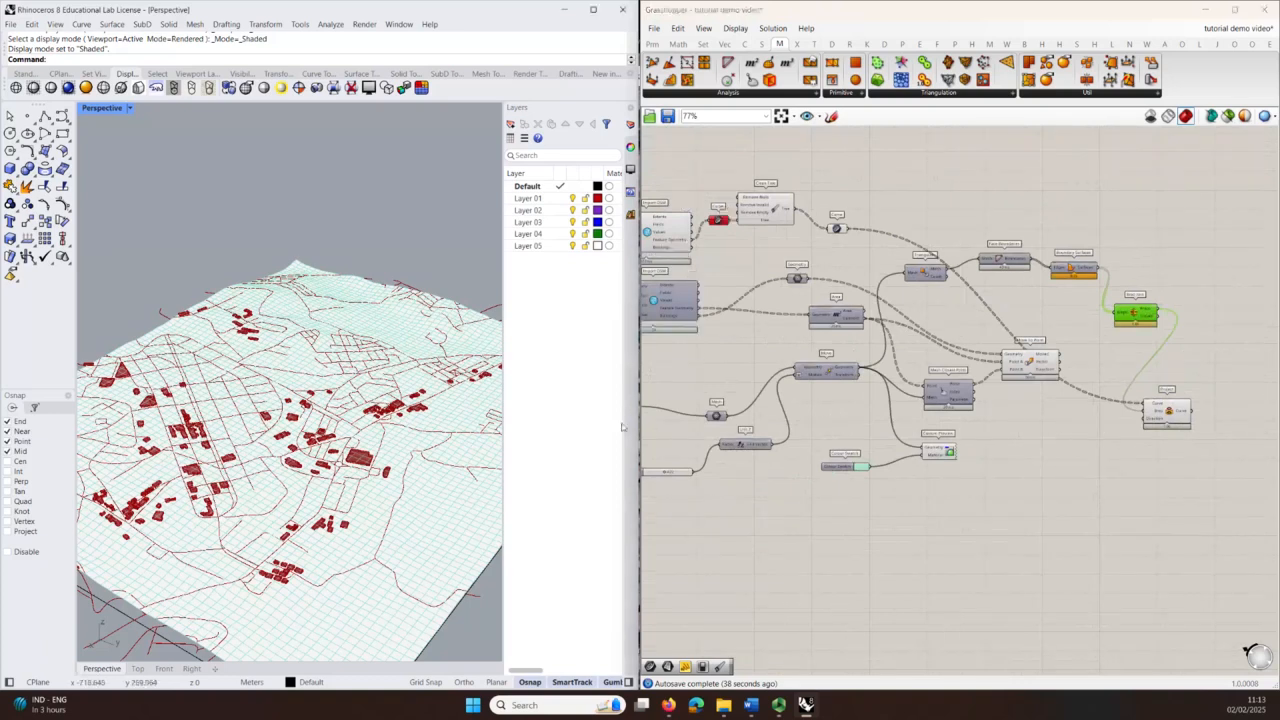
{"action": "scroll", "coordinate": [790, 264], "scroll_direction": "up", "scroll_amount": 4}
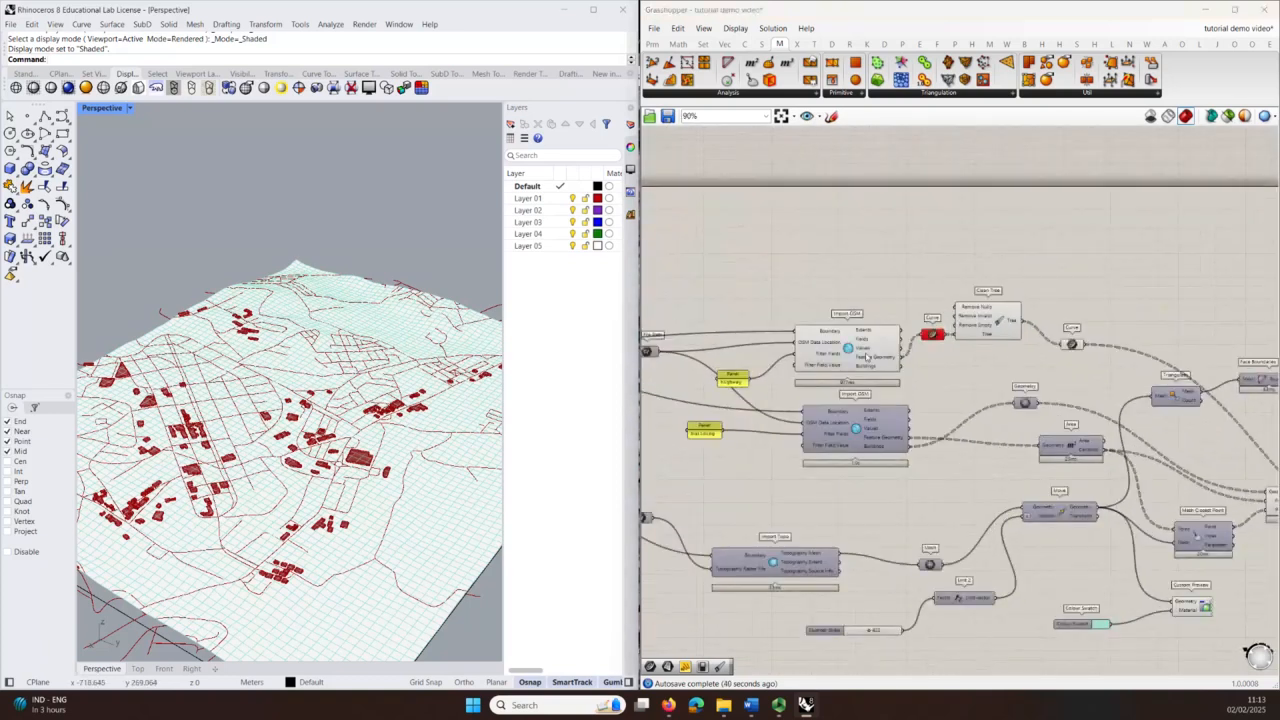
{"action": "middle_click", "coordinate": [880, 269]}
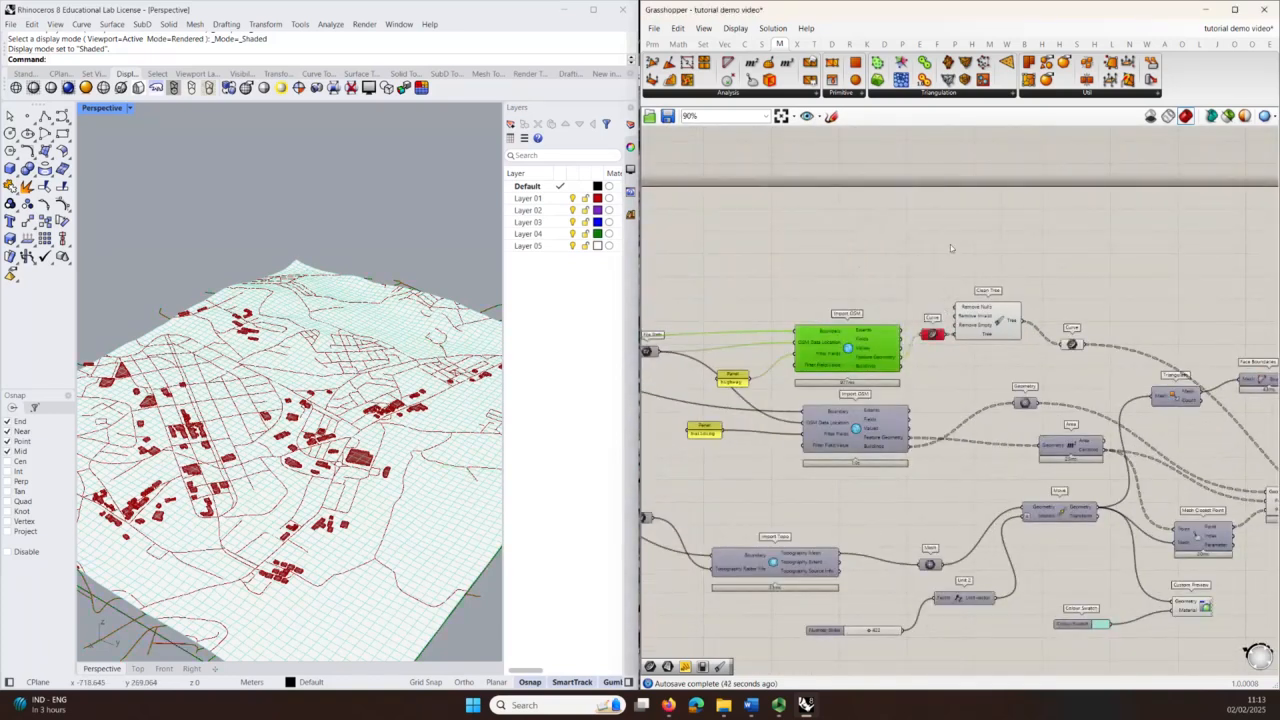
{"action": "left_click", "coordinate": [986, 319]}
{"action": "middle_click", "coordinate": [975, 232]}
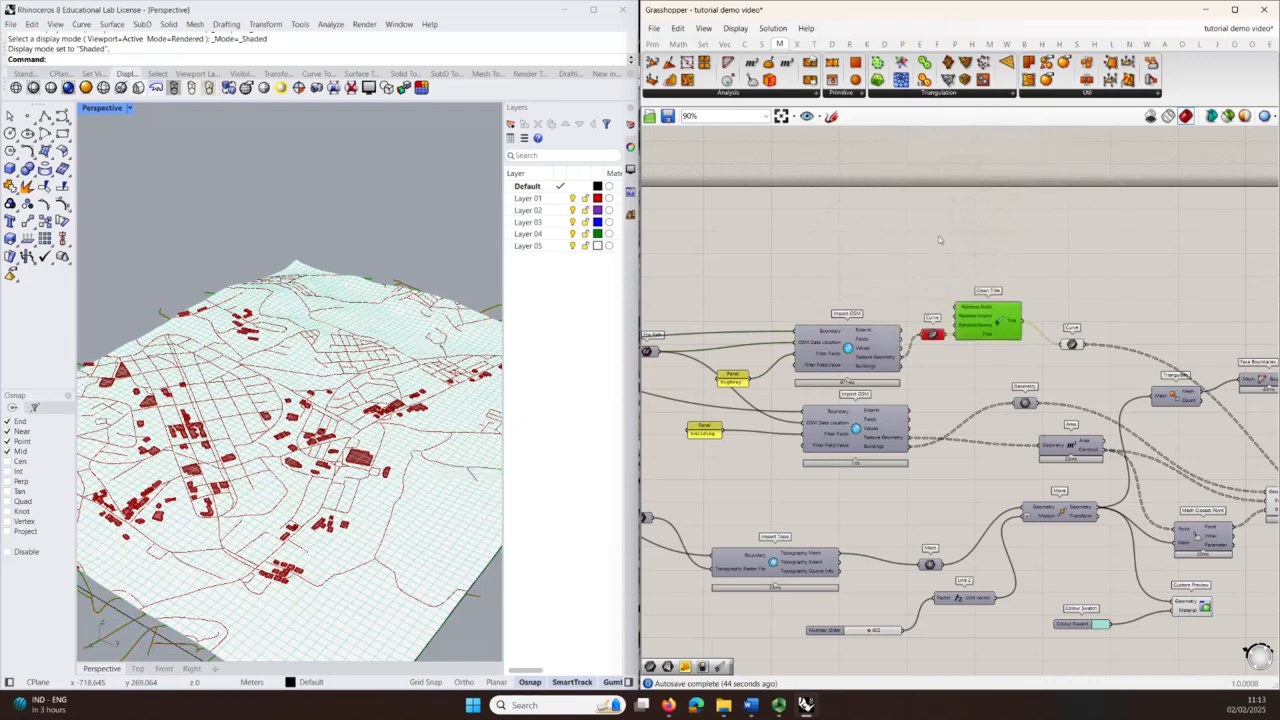
{"action": "right_click_drag", "start_coordinate": [300, 480], "coordinate": [325, 556]}
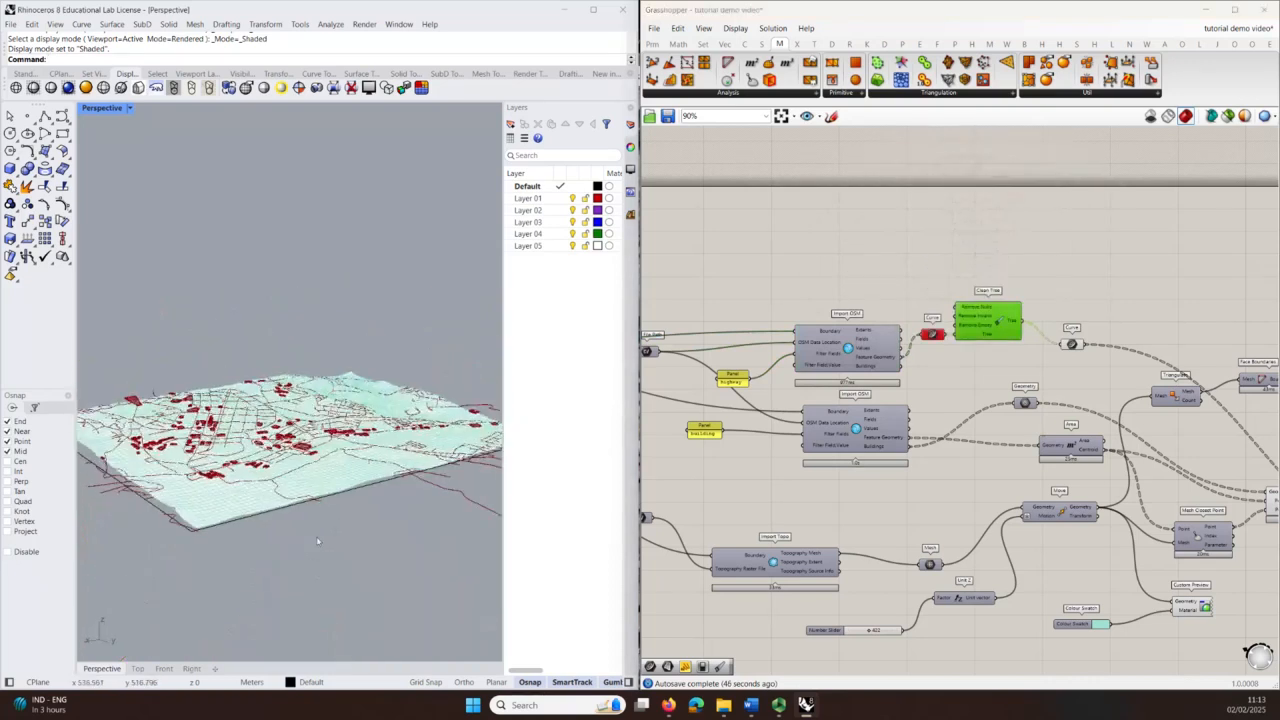
{"action": "scroll", "coordinate": [247, 463], "scroll_direction": "up", "scroll_amount": 8}
{"action": "scroll", "coordinate": [247, 463], "scroll_direction": "down", "scroll_amount": 4}
{"action": "right_click_drag", "start_coordinate": [247, 463], "coordinate": [303, 555]}
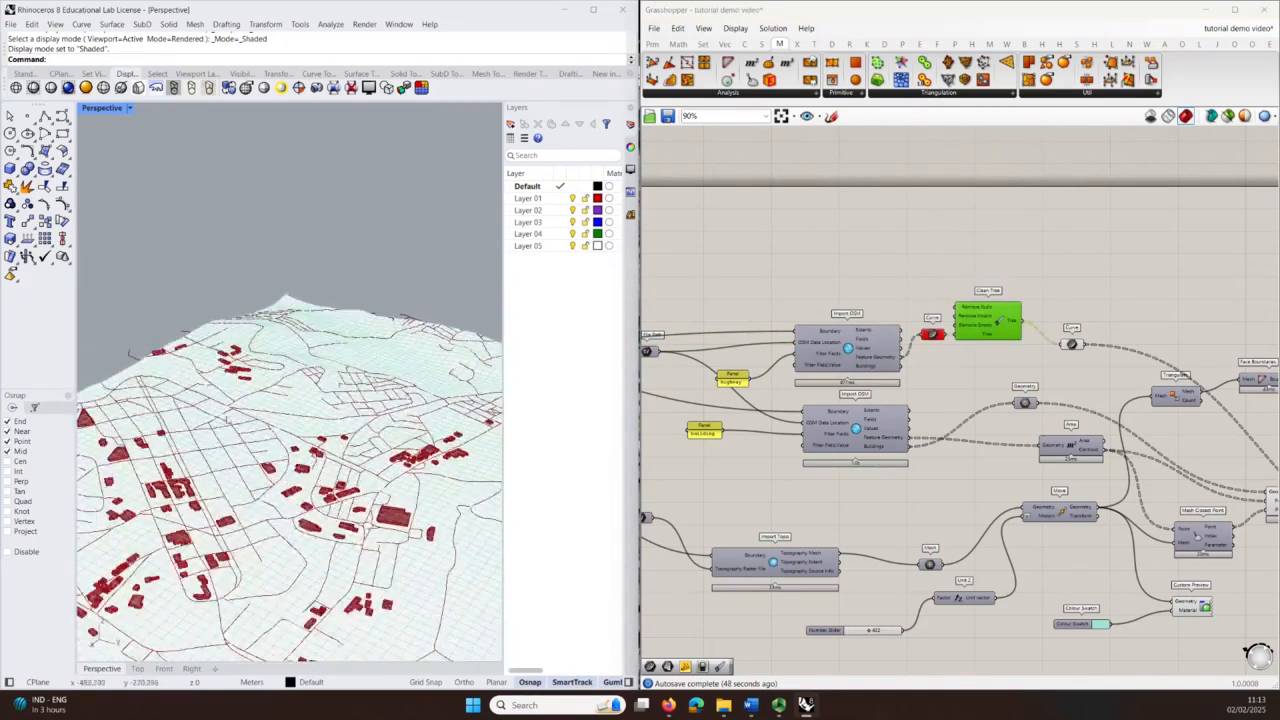
Step: Inspect the projected roads and buildings on the terrain in the Perspective view and review the Project part of the definition
{"action": "scroll", "coordinate": [303, 555], "scroll_direction": "down", "scroll_amount": 1}
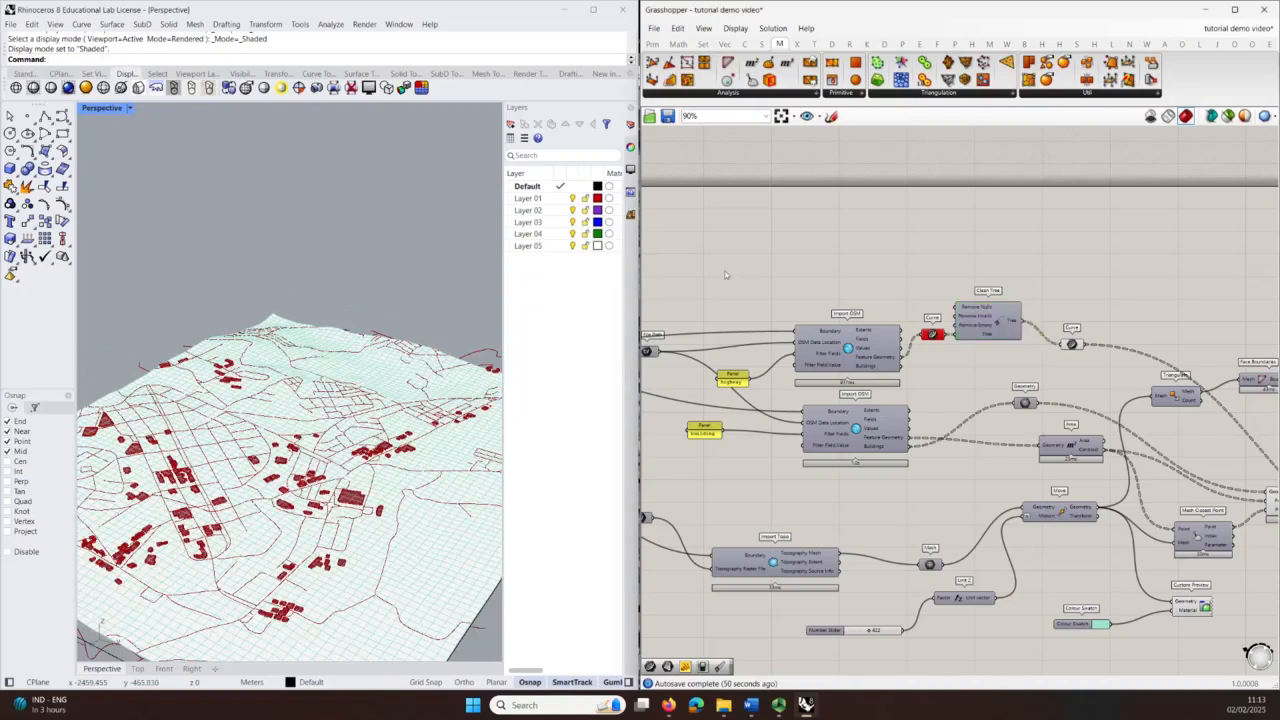
{"action": "scroll", "coordinate": [684, 263], "scroll_direction": "down", "scroll_amount": 4}
{"action": "scroll", "coordinate": [1057, 405], "scroll_direction": "up", "scroll_amount": 4}
{"action": "right_click_drag", "start_coordinate": [874, 489], "coordinate": [1061, 525]}
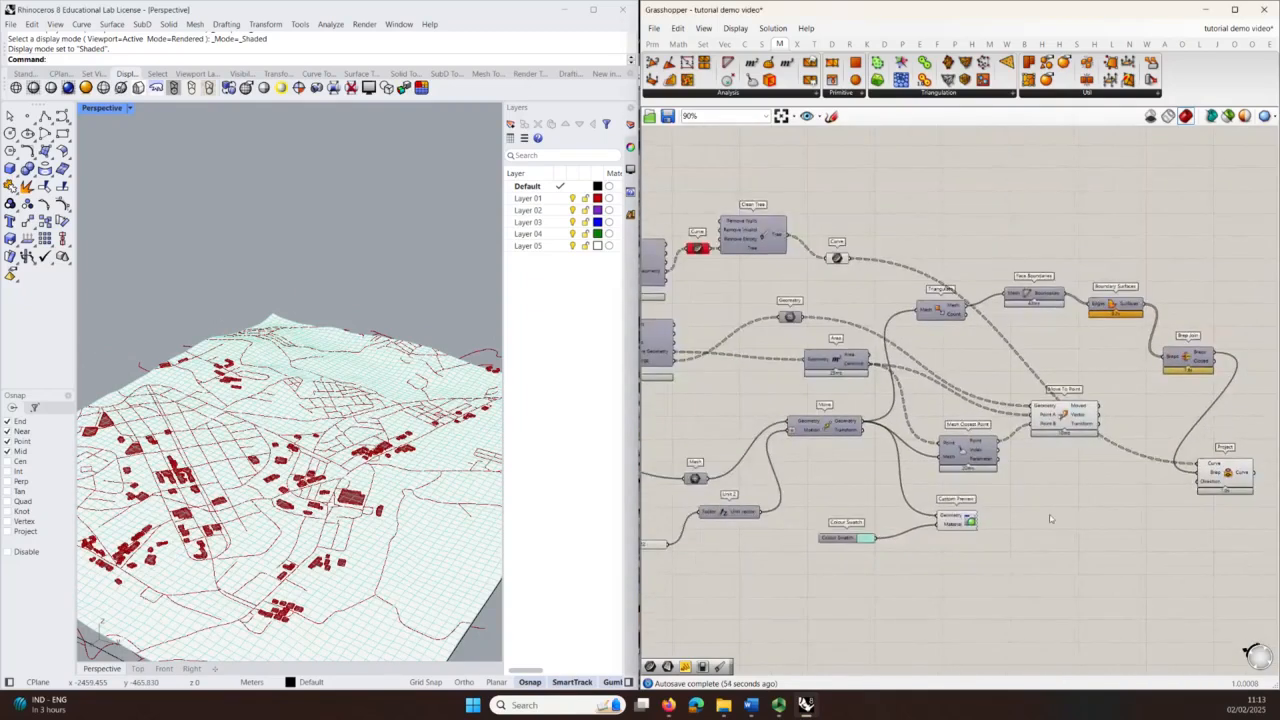
{"action": "scroll", "coordinate": [366, 366], "scroll_direction": "down", "scroll_amount": 2}
{"action": "scroll", "coordinate": [366, 366], "scroll_direction": "up", "scroll_amount": 4}
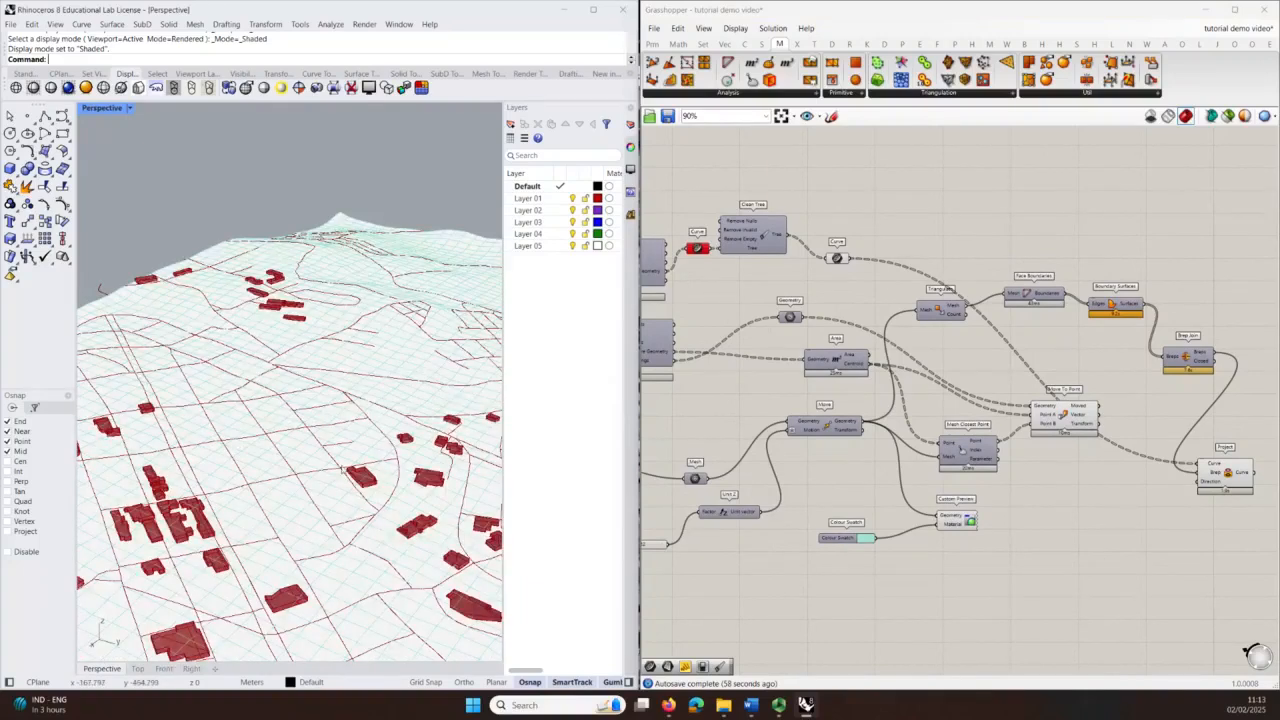
{"action": "scroll", "coordinate": [279, 495], "scroll_direction": "up", "scroll_amount": 2}
{"action": "scroll", "coordinate": [279, 495], "scroll_direction": "up", "scroll_amount": 1}
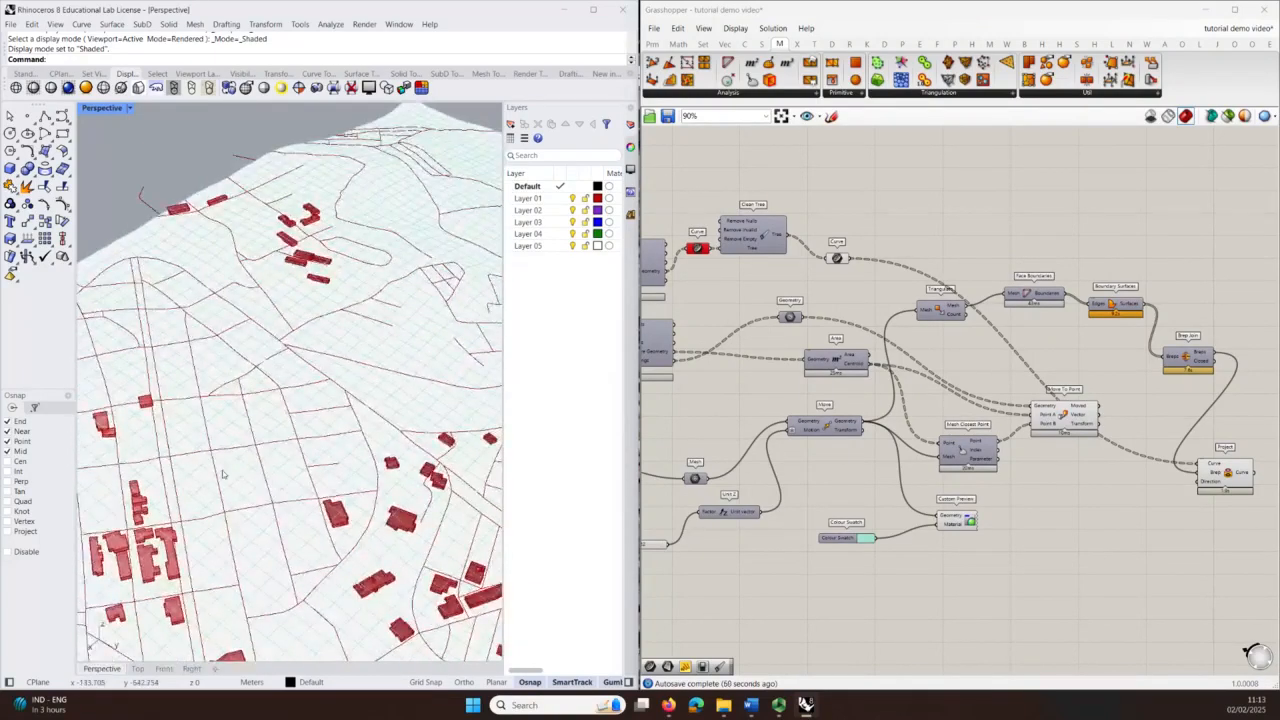
{"action": "scroll", "coordinate": [185, 380], "scroll_direction": "down", "scroll_amount": 2}
{"action": "scroll", "coordinate": [855, 180], "scroll_direction": "up", "scroll_amount": 3}
{"action": "left_click", "coordinate": [832, 292]}
{"action": "scroll", "coordinate": [300, 323], "scroll_direction": "down", "scroll_amount": 5}
{"action": "right_click_drag", "start_coordinate": [305, 450], "coordinate": [87, 557]}
Step: Add an Offset Curve component and place it in the free canvas area beyond the Curve parameter that follows Clean Tree
{"action": "left_click", "coordinate": [877, 258]}
{"action": "double_click", "coordinate": [877, 255]}
{"action": "type", "text": "off"}
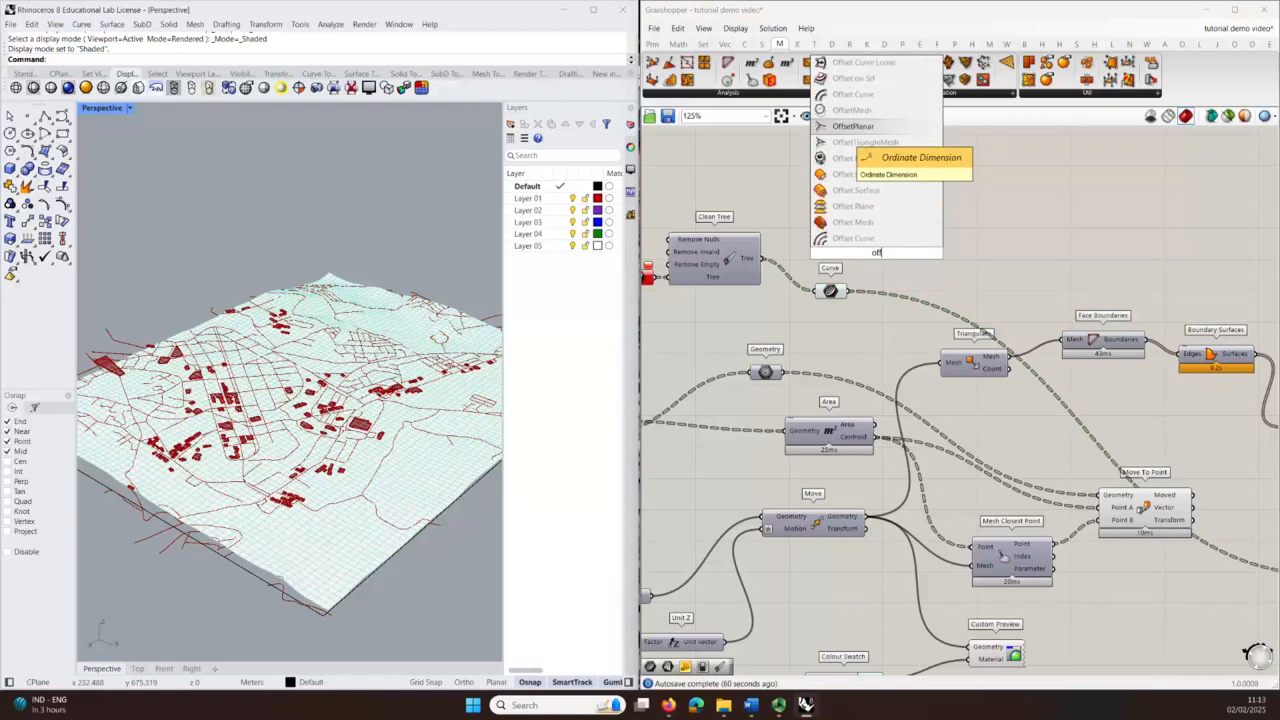
{"action": "left_click", "coordinate": [853, 238]}
{"action": "scroll", "coordinate": [906, 232], "scroll_direction": "up", "scroll_amount": 3}
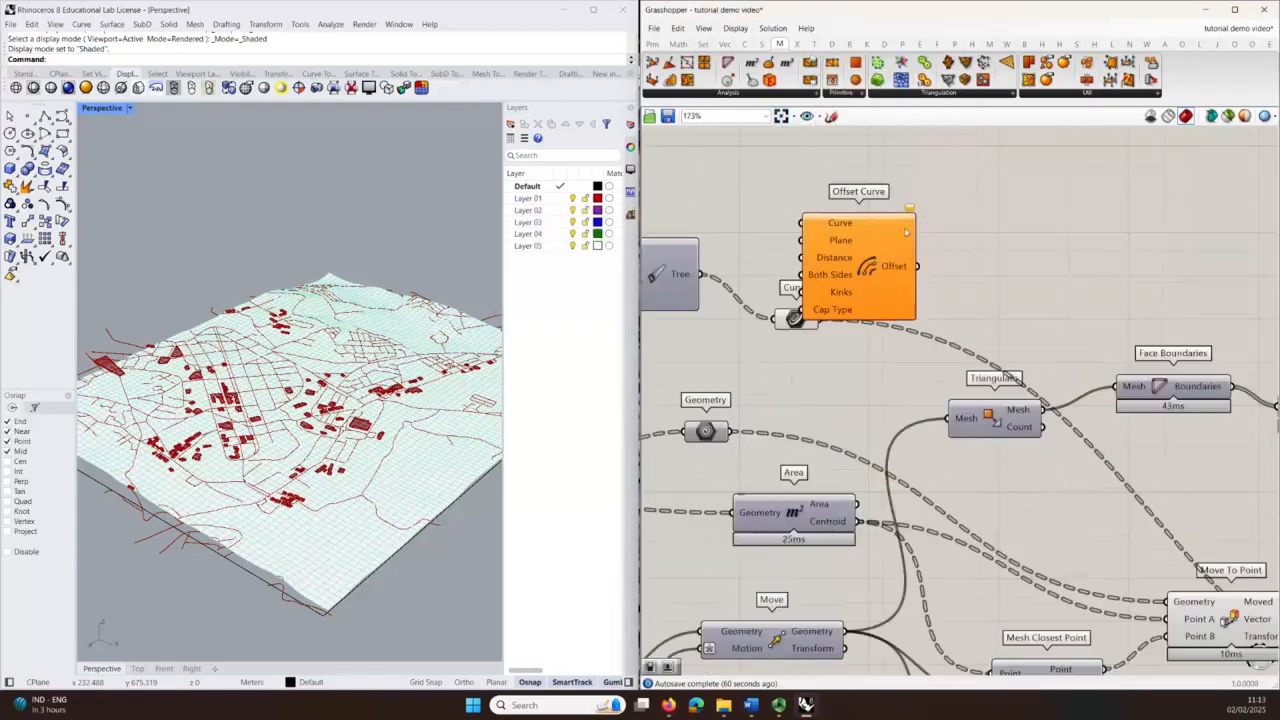
{"action": "scroll", "coordinate": [906, 232], "scroll_direction": "up", "scroll_amount": 3}
{"action": "left_click_drag", "start_coordinate": [906, 232], "coordinate": [1151, 187]}
Step: Connect the Curve parameter after Clean Tree to Offset Curve's Curve input and reposition the Offset Curve component
{"action": "left_click_drag", "start_coordinate": [775, 380], "coordinate": [975, 176]}
{"action": "right_click_drag", "start_coordinate": [848, 363], "coordinate": [785, 421]}
{"action": "scroll", "coordinate": [240, 512], "scroll_direction": "up", "scroll_amount": 12}
{"action": "scroll", "coordinate": [250, 520], "scroll_direction": "up", "scroll_amount": 3}
{"action": "scroll", "coordinate": [253, 528], "scroll_direction": "down", "scroll_amount": 5}
{"action": "left_click_drag", "start_coordinate": [958, 317], "coordinate": [1029, 314]}
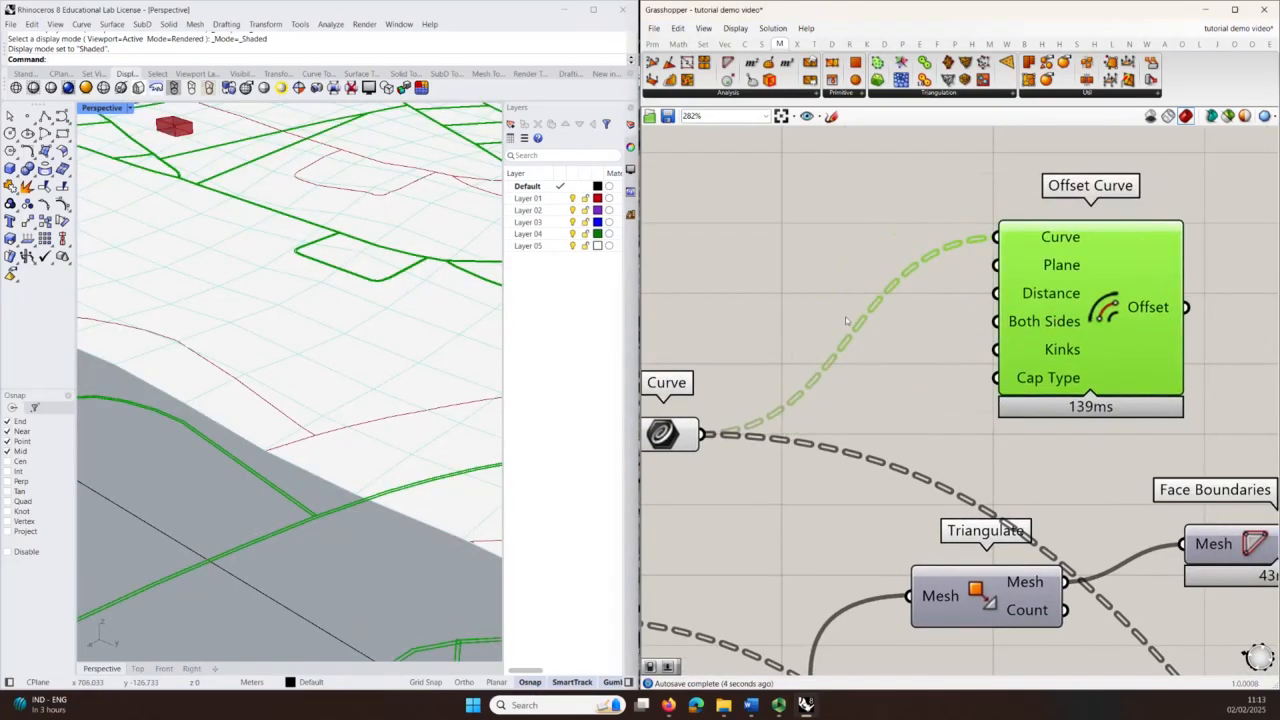
Step: Add a number slider with the value 1.5 and connect it to Offset Curve's Distance and Both Sides inputs
{"action": "double_click", "coordinate": [732, 228]}
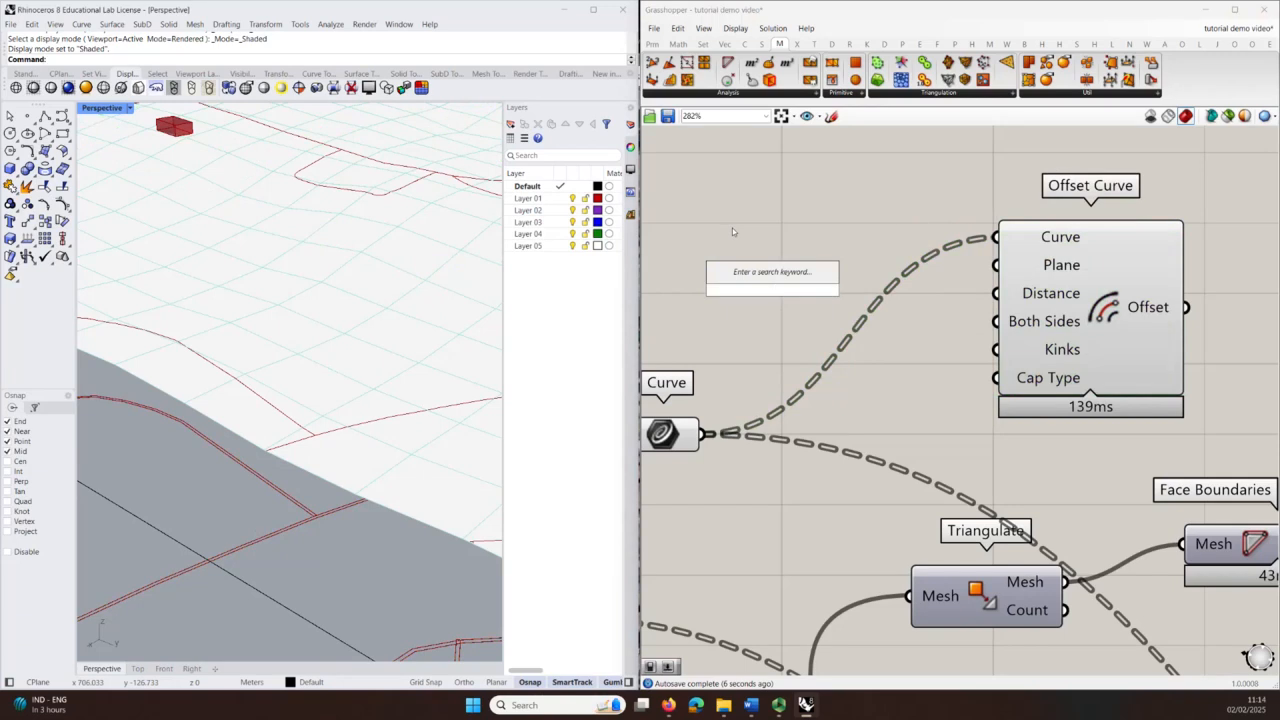
{"action": "type", "text": "1.5"}
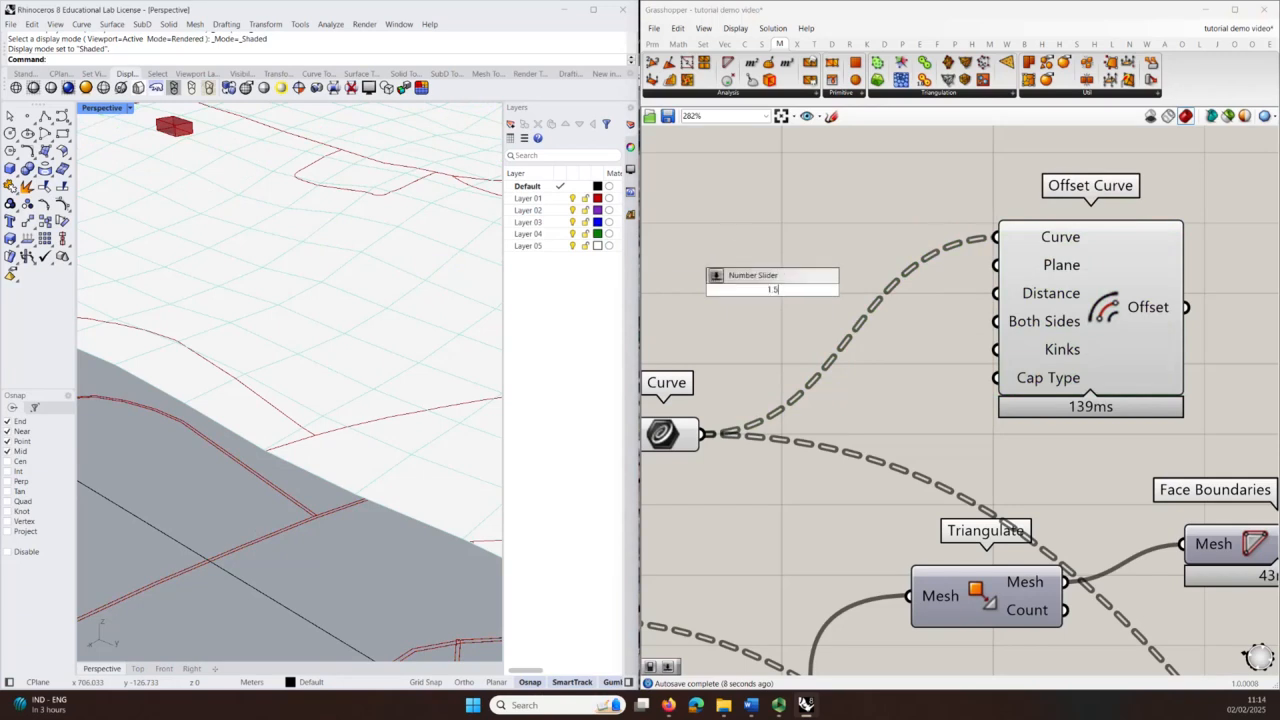
{"action": "key", "text": "Return"}
{"action": "left_click_drag", "start_coordinate": [921, 299], "coordinate": [1020, 326]}
{"action": "right_click", "coordinate": [1020, 326]}
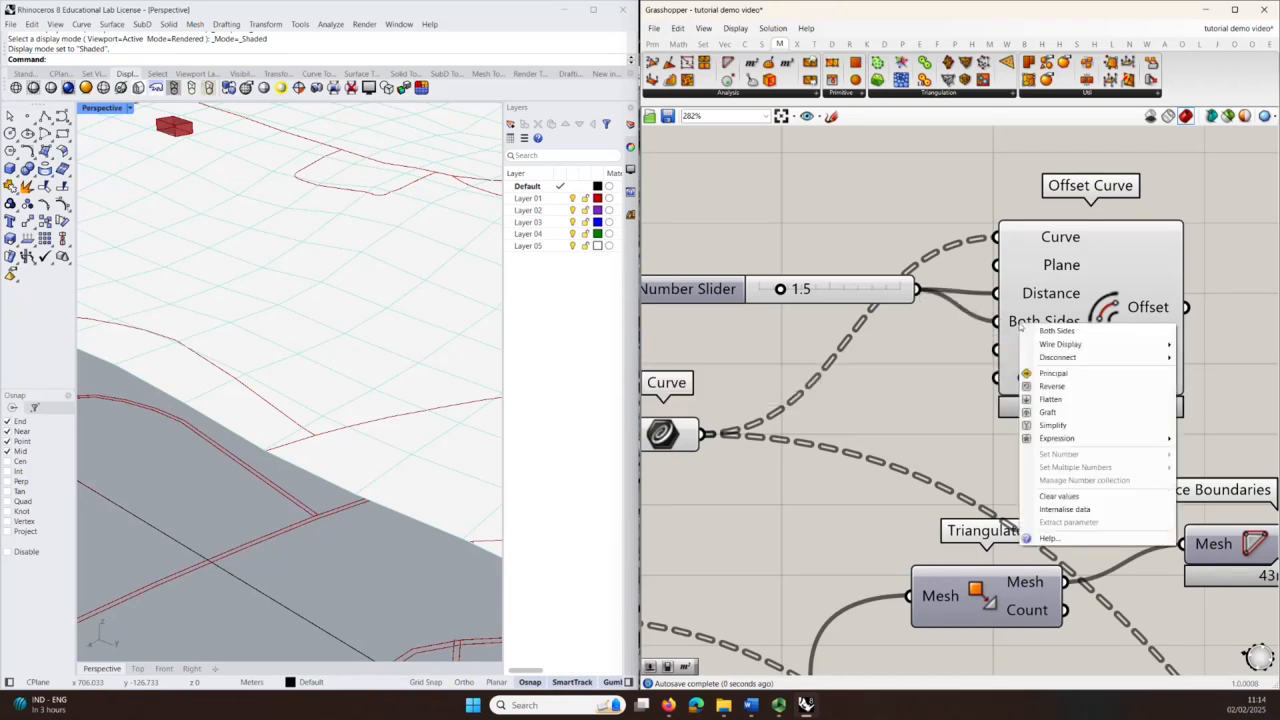
{"action": "mouse_move", "coordinate": [1079, 441]}
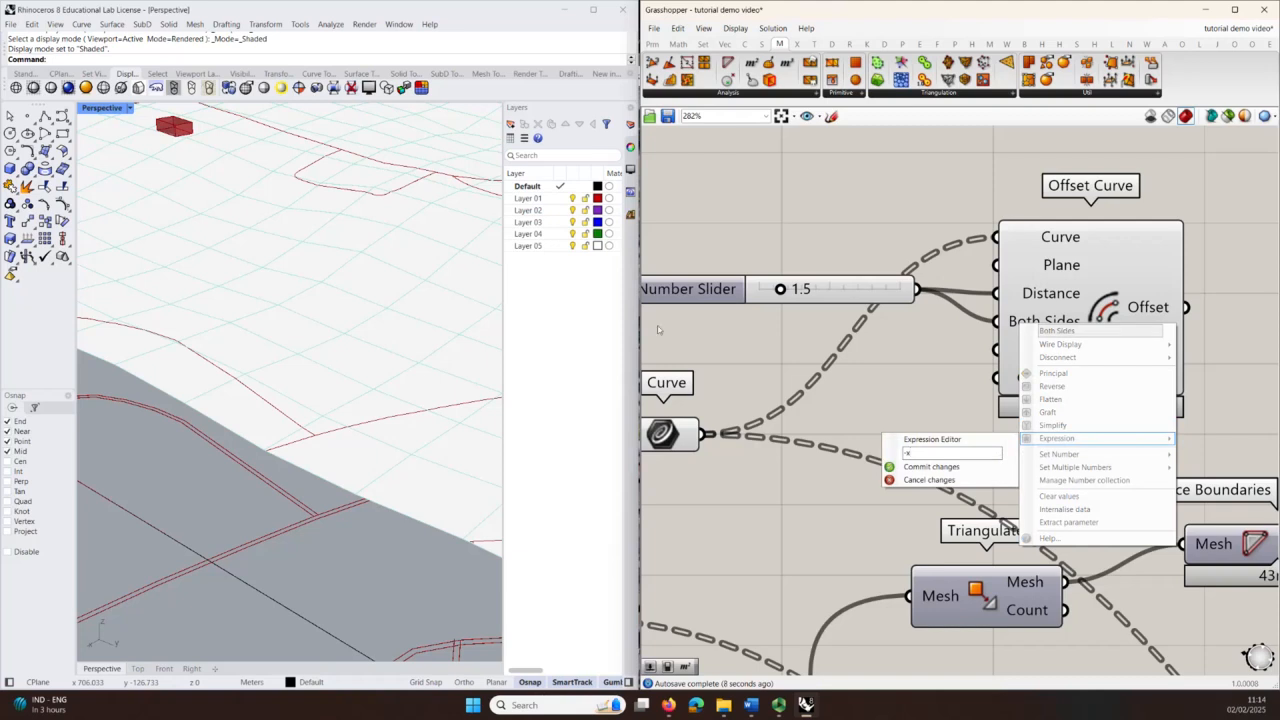
{"action": "type", "text": "-x"}
{"action": "key", "text": "Return"}
{"action": "right_click", "coordinate": [1024, 319]}
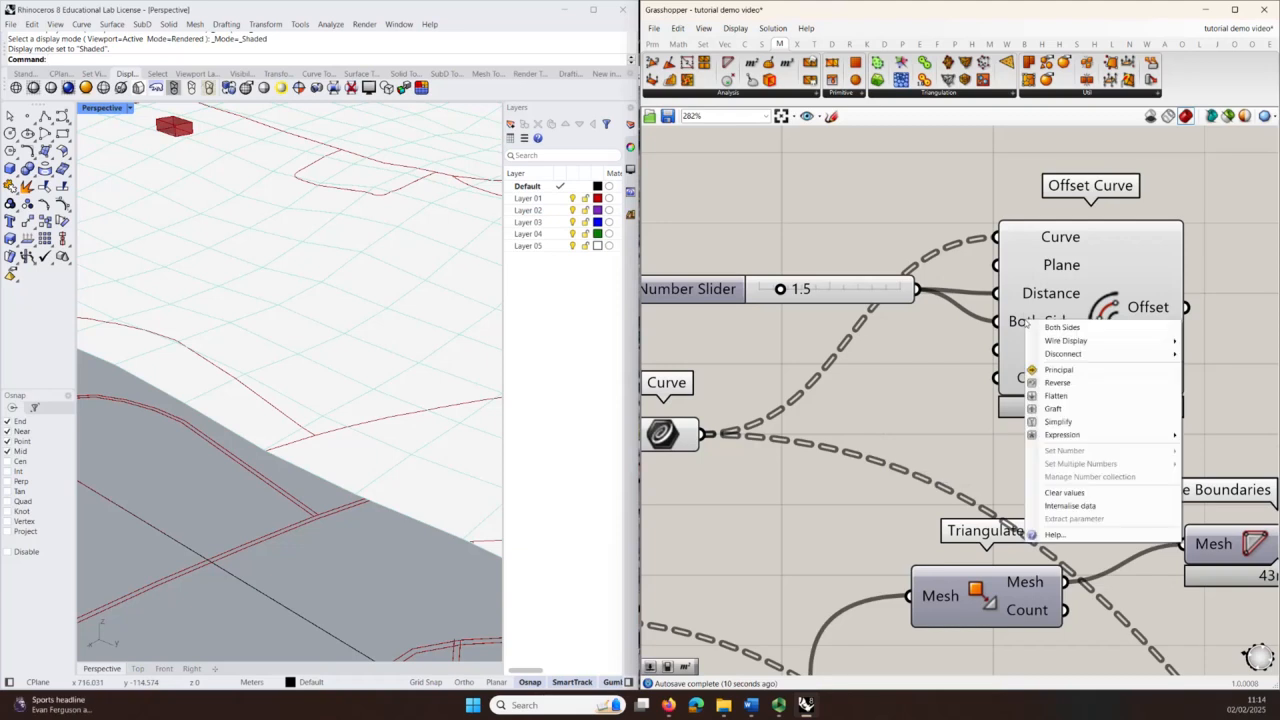
{"action": "left_click", "coordinate": [1030, 424]}
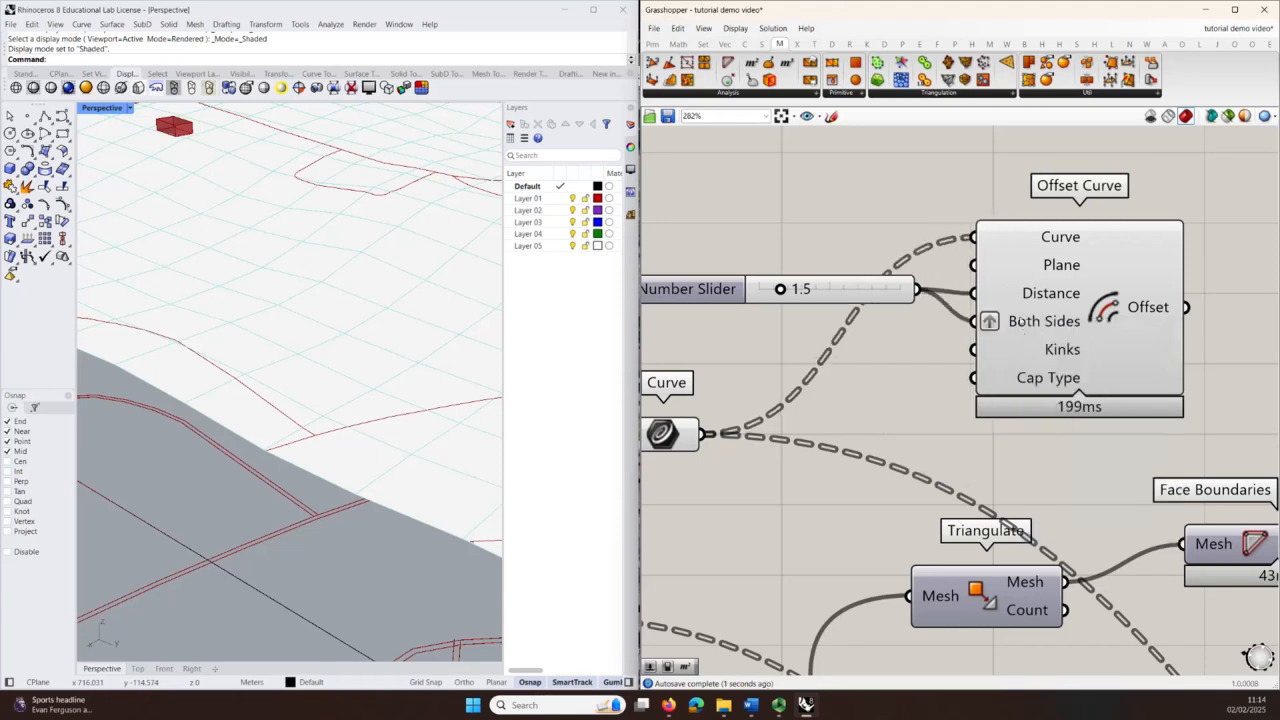
{"action": "right_click", "coordinate": [1016, 320]}
{"action": "left_click", "coordinate": [1045, 394]}
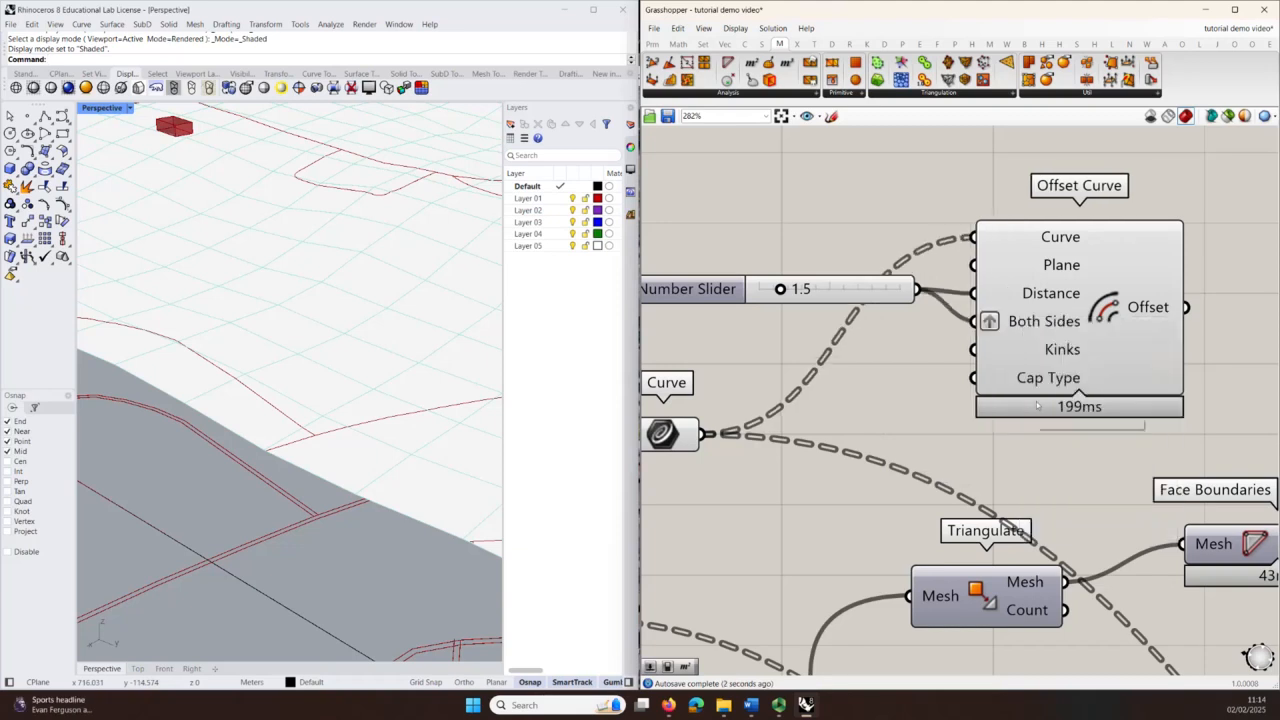
{"action": "right_click", "coordinate": [1025, 325]}
{"action": "left_click", "coordinate": [988, 464]}
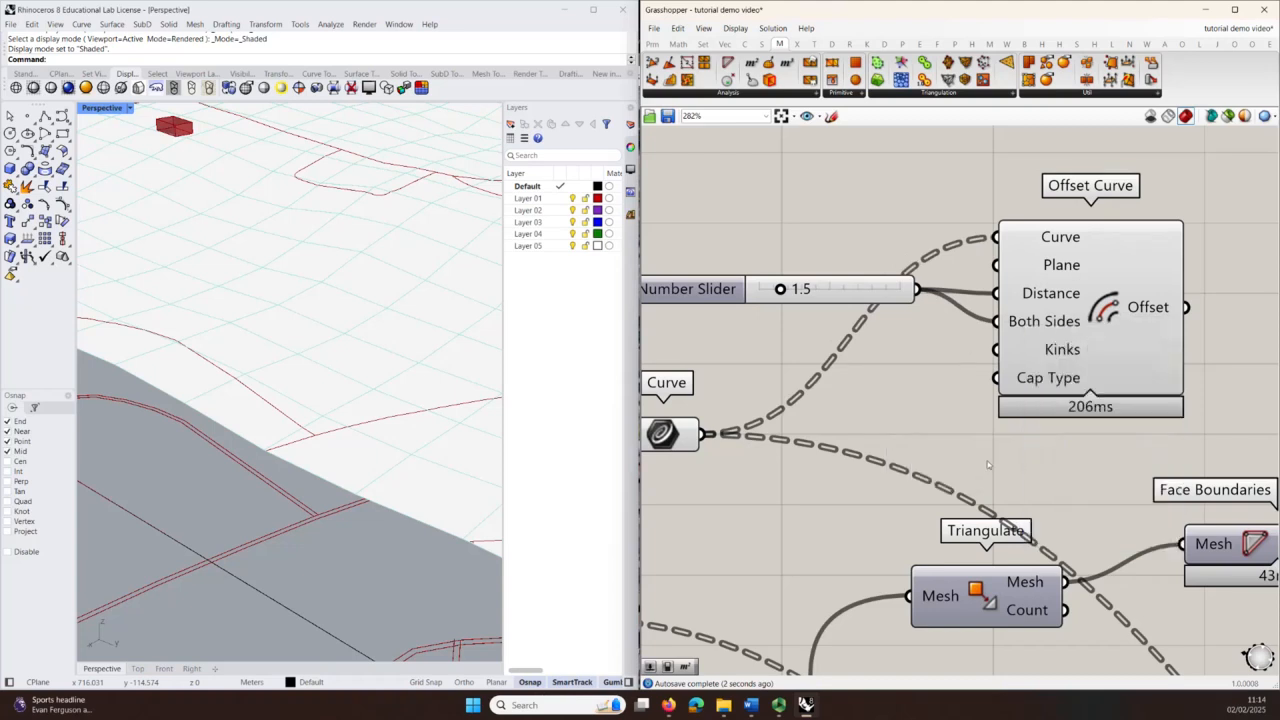
Step: Set the expression of Offset Curve's Both Sides input to -x
{"action": "right_click", "coordinate": [1041, 320]}
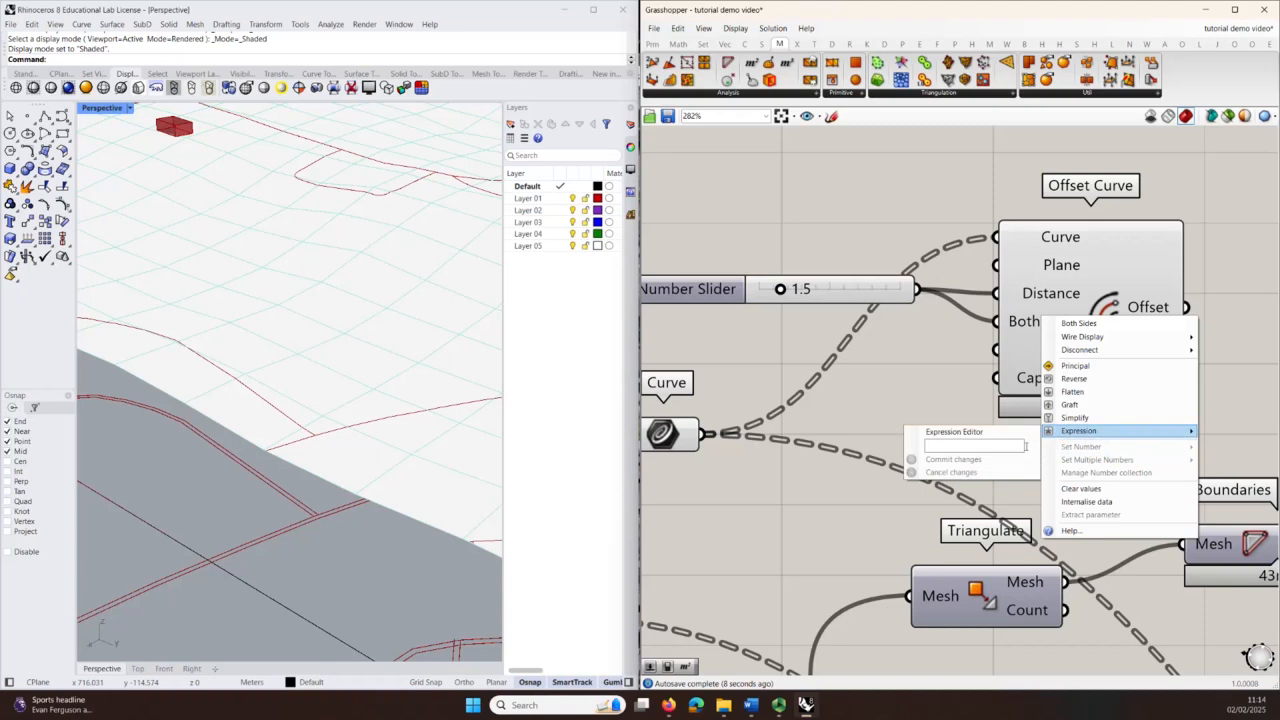
{"action": "left_click", "coordinate": [1021, 446]}
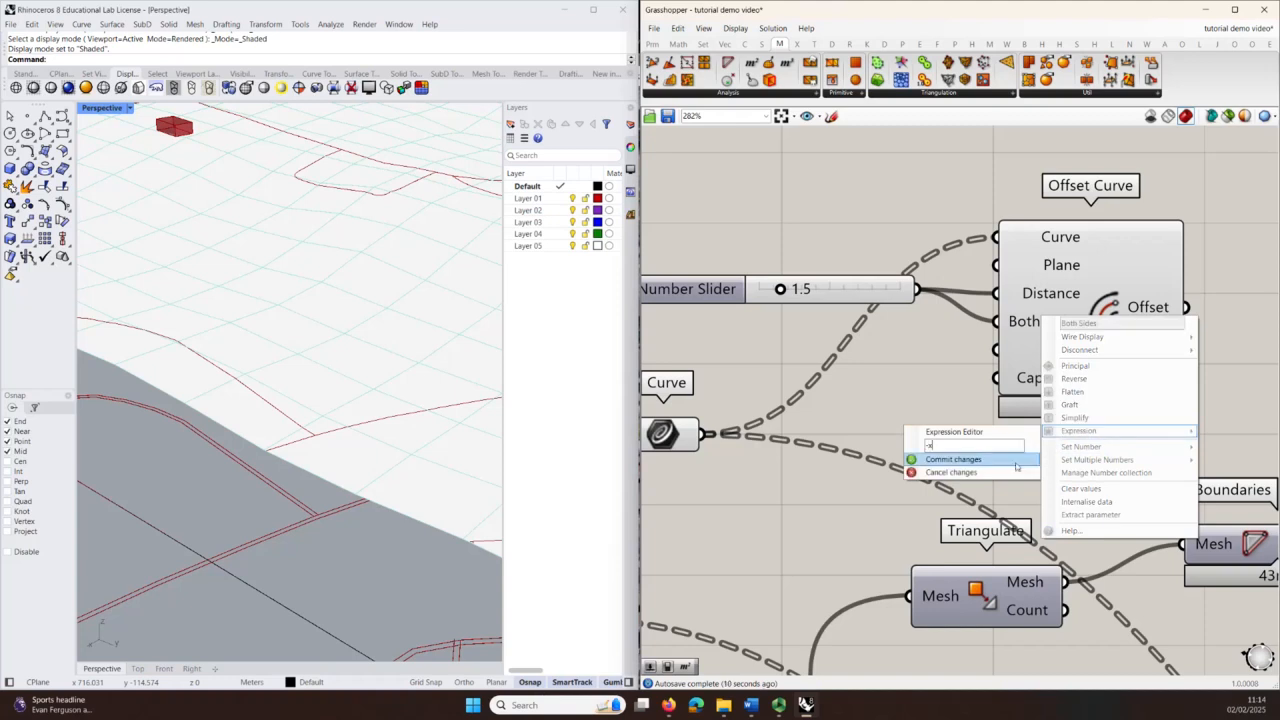
{"action": "left_click", "coordinate": [1014, 460]}
Step: Highlight the Offset Curve output and examine the offsets on both sides of the road centrelines in the Perspective view
{"action": "left_click", "coordinate": [1061, 362]}
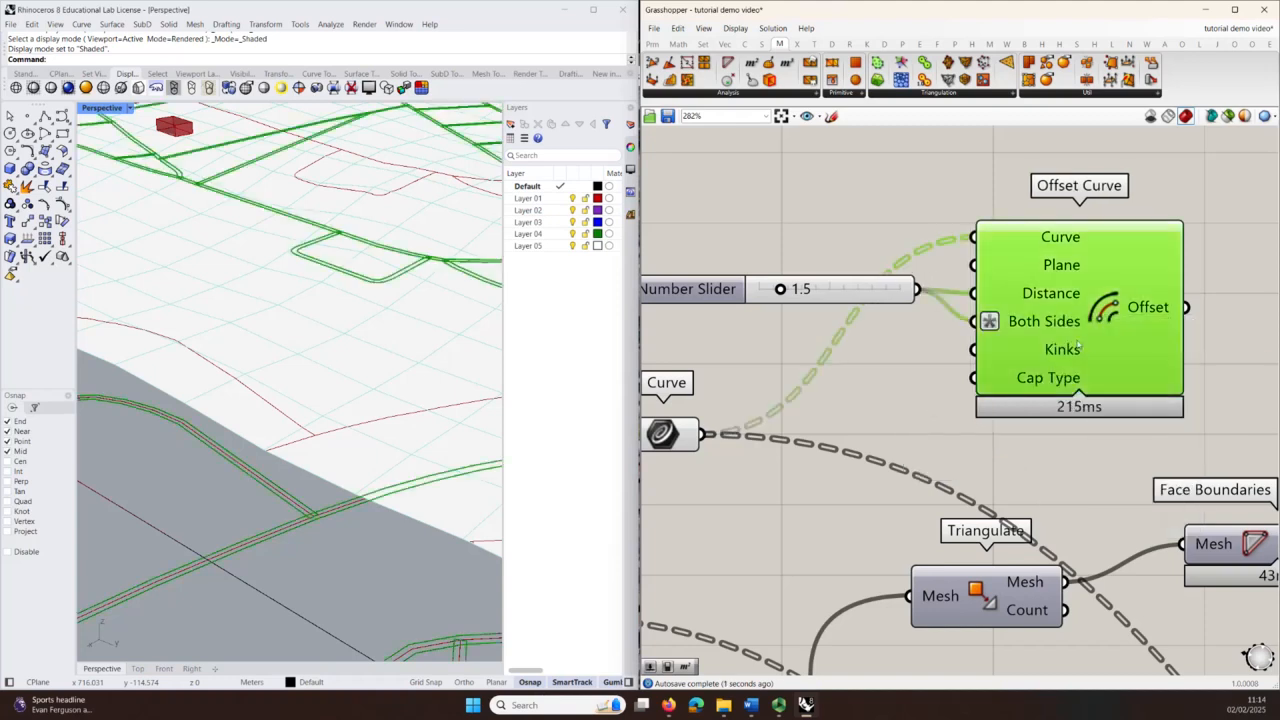
{"action": "scroll", "coordinate": [301, 410], "scroll_direction": "down", "scroll_amount": 5}
{"action": "scroll", "coordinate": [291, 449], "scroll_direction": "up", "scroll_amount": 5}
{"action": "scroll", "coordinate": [293, 440], "scroll_direction": "down", "scroll_amount": 4}
{"action": "right_click_drag", "start_coordinate": [287, 445], "coordinate": [301, 459]}
{"action": "scroll", "coordinate": [286, 385], "scroll_direction": "down", "scroll_amount": 3}
{"action": "scroll", "coordinate": [286, 381], "scroll_direction": "up", "scroll_amount": 5}
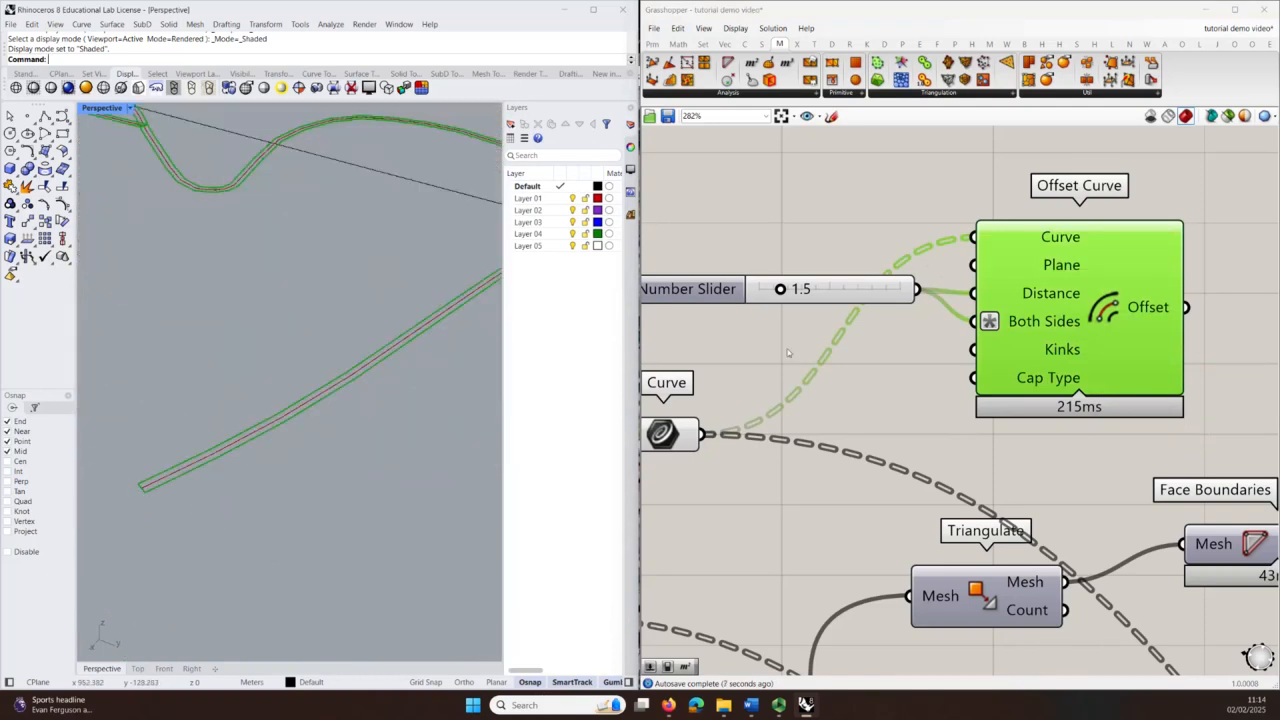
Step: Connect Offset Curve's Offset output to Project's Curve input, replacing the Curve parameter's connection
{"action": "scroll", "coordinate": [813, 310], "scroll_direction": "down", "scroll_amount": 4}
{"action": "left_click", "coordinate": [879, 255]}
{"action": "right_click_drag", "start_coordinate": [1046, 440], "coordinate": [889, 384]}
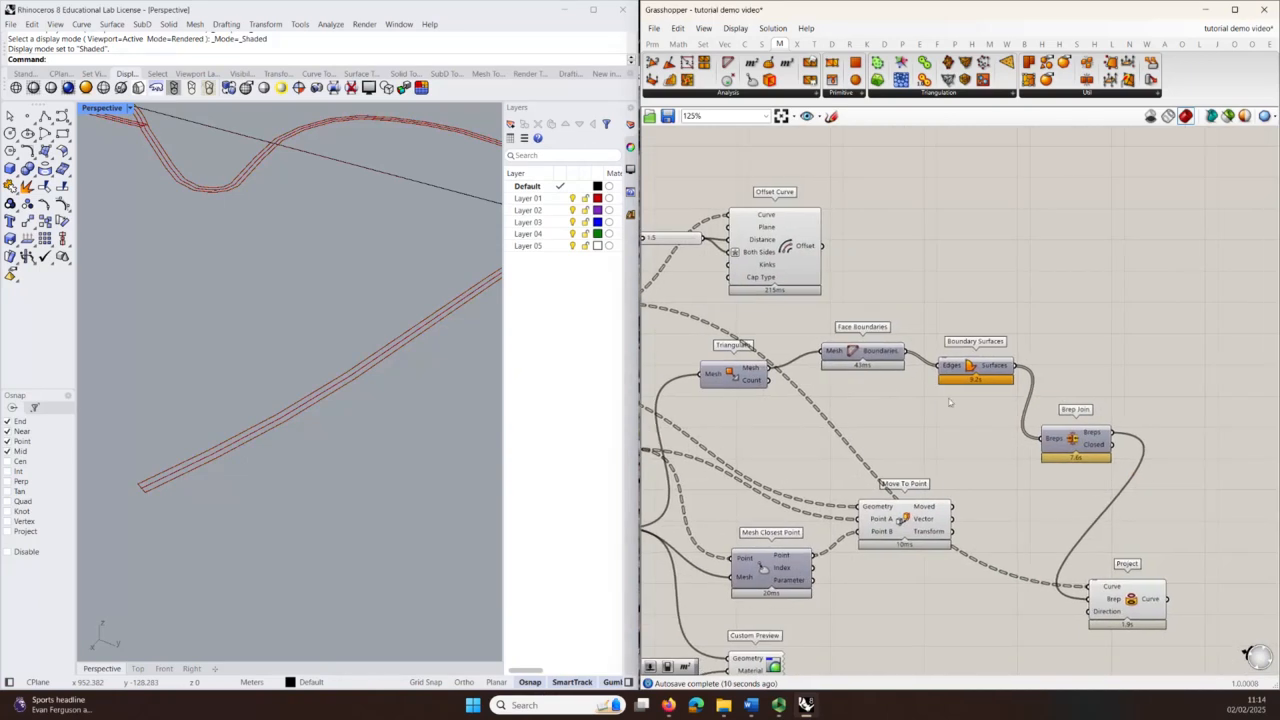
{"action": "left_click_drag", "start_coordinate": [821, 246], "coordinate": [1097, 590]}
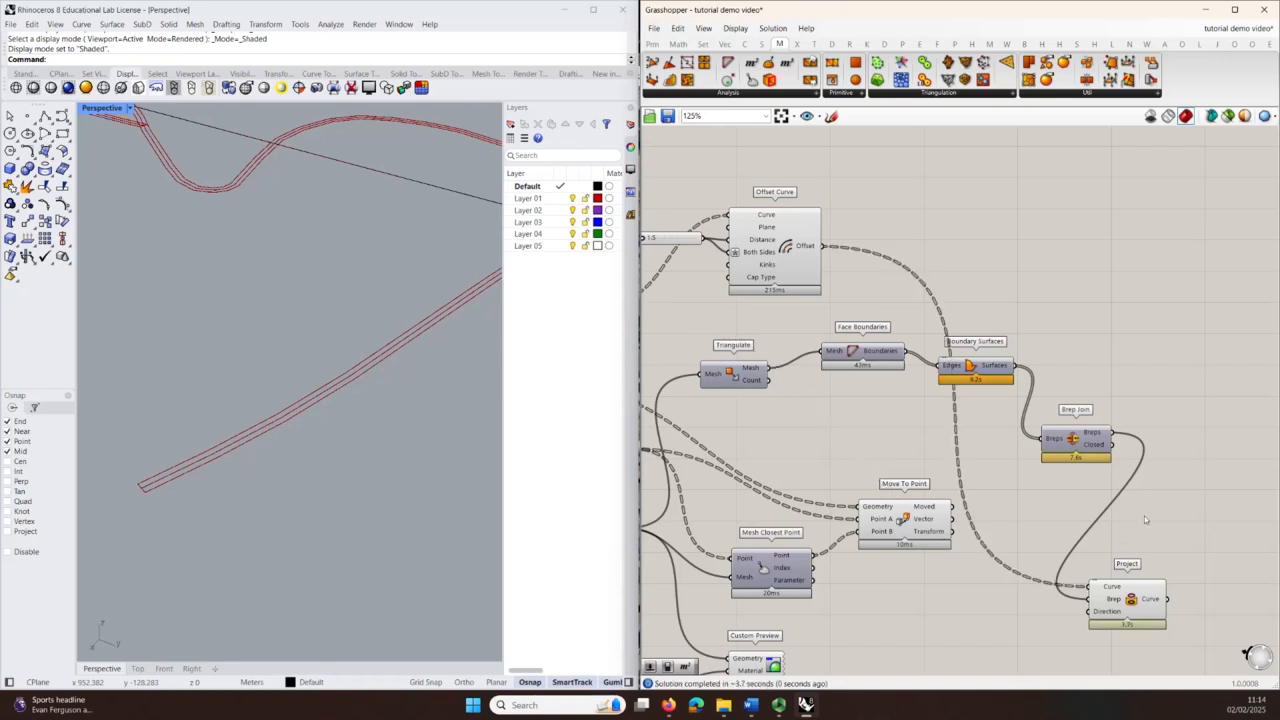
Step: Examine the projected double-line roads, their junctions and the buildings on the terrain, close up and from several angles
{"action": "scroll", "coordinate": [356, 543], "scroll_direction": "down", "scroll_amount": 12}
{"action": "right_click_drag", "start_coordinate": [337, 440], "coordinate": [320, 500]}
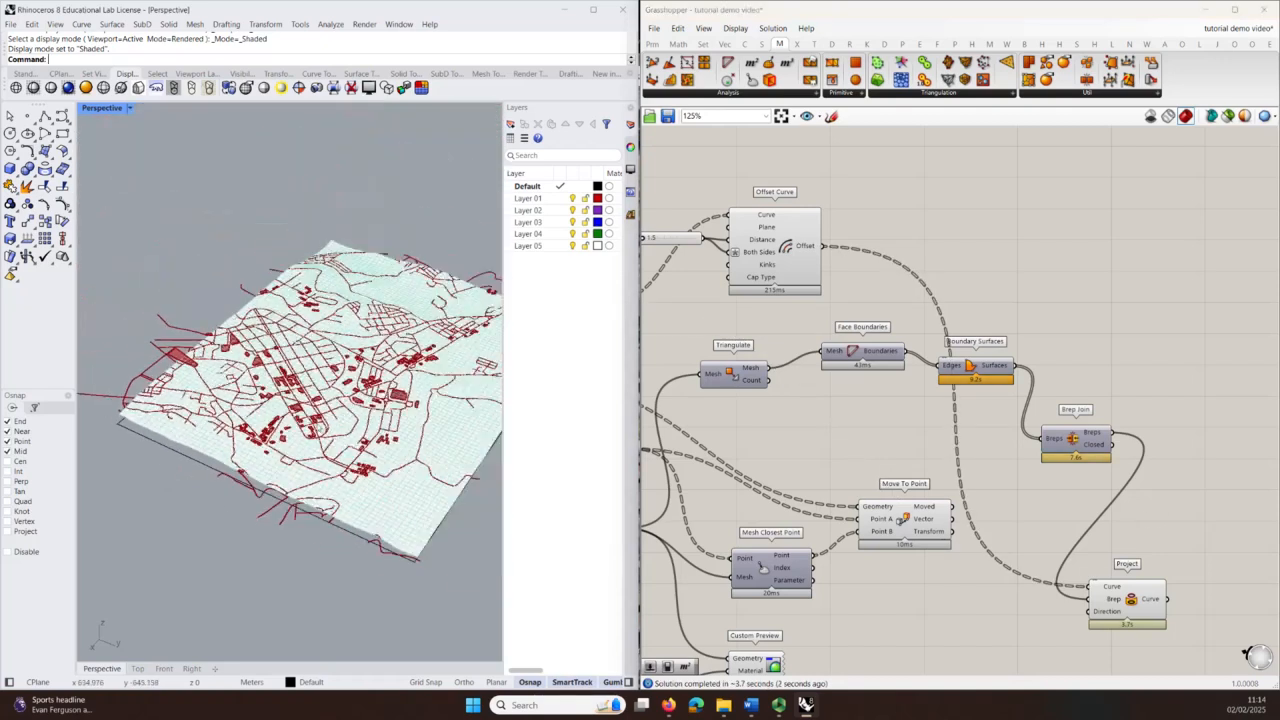
{"action": "scroll", "coordinate": [296, 391], "scroll_direction": "up", "scroll_amount": 7}
{"action": "scroll", "coordinate": [300, 390], "scroll_direction": "up", "scroll_amount": 4}
{"action": "scroll", "coordinate": [314, 383], "scroll_direction": "down", "scroll_amount": 5}
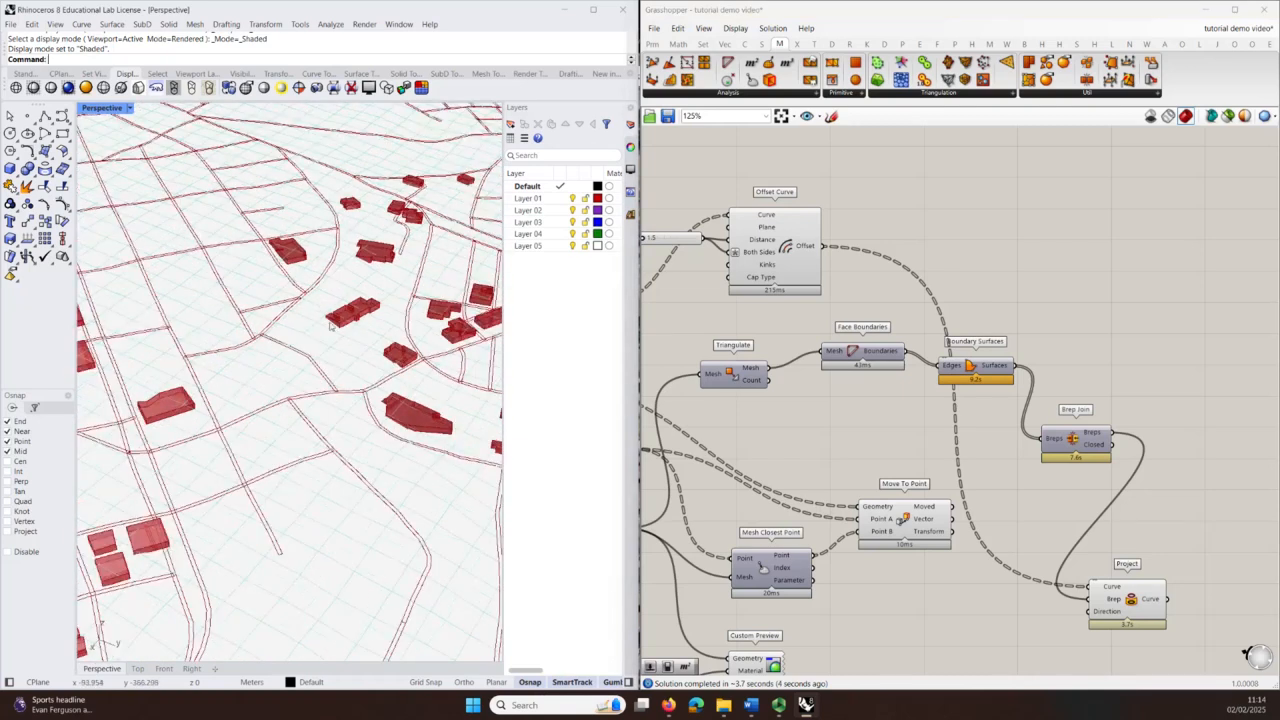
{"action": "scroll", "coordinate": [260, 552], "scroll_direction": "up", "scroll_amount": 8}
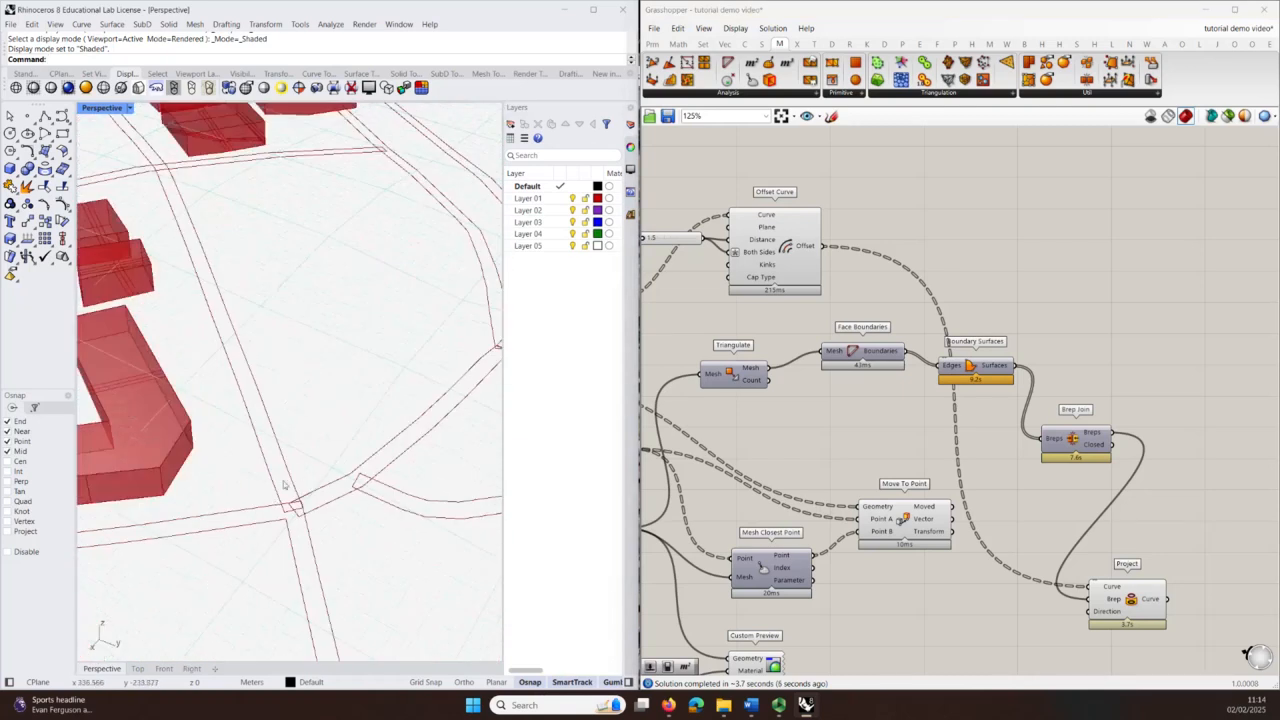
{"action": "scroll", "coordinate": [280, 530], "scroll_direction": "down", "scroll_amount": 5}
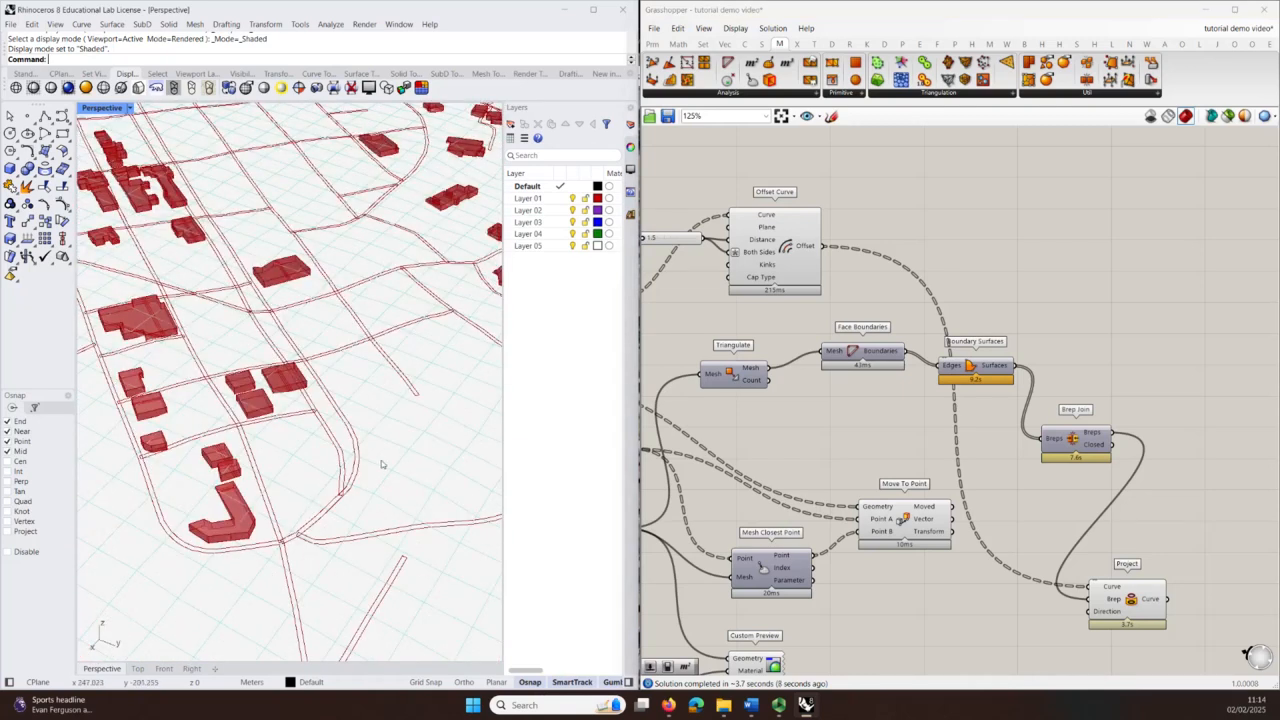
{"action": "scroll", "coordinate": [248, 543], "scroll_direction": "down", "scroll_amount": 4}
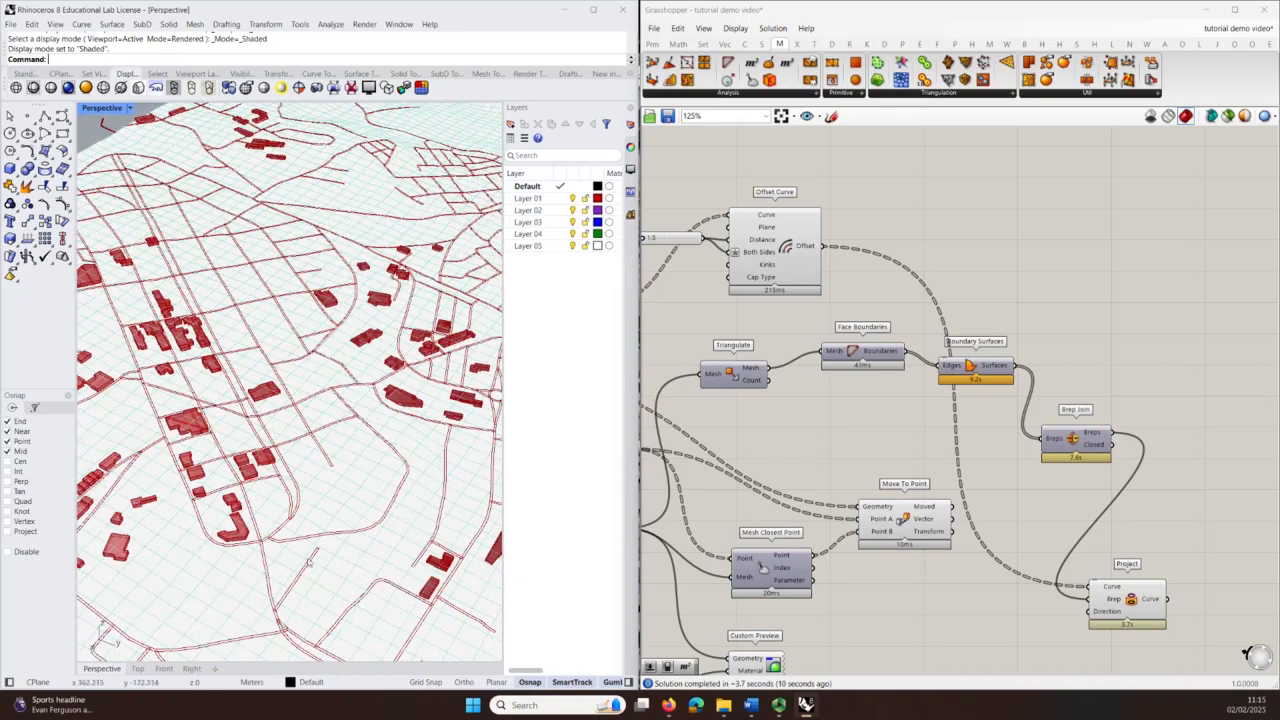
{"action": "scroll", "coordinate": [310, 563], "scroll_direction": "up", "scroll_amount": 2}
{"action": "scroll", "coordinate": [290, 555], "scroll_direction": "up", "scroll_amount": 3}
{"action": "scroll", "coordinate": [265, 342], "scroll_direction": "up", "scroll_amount": 4}
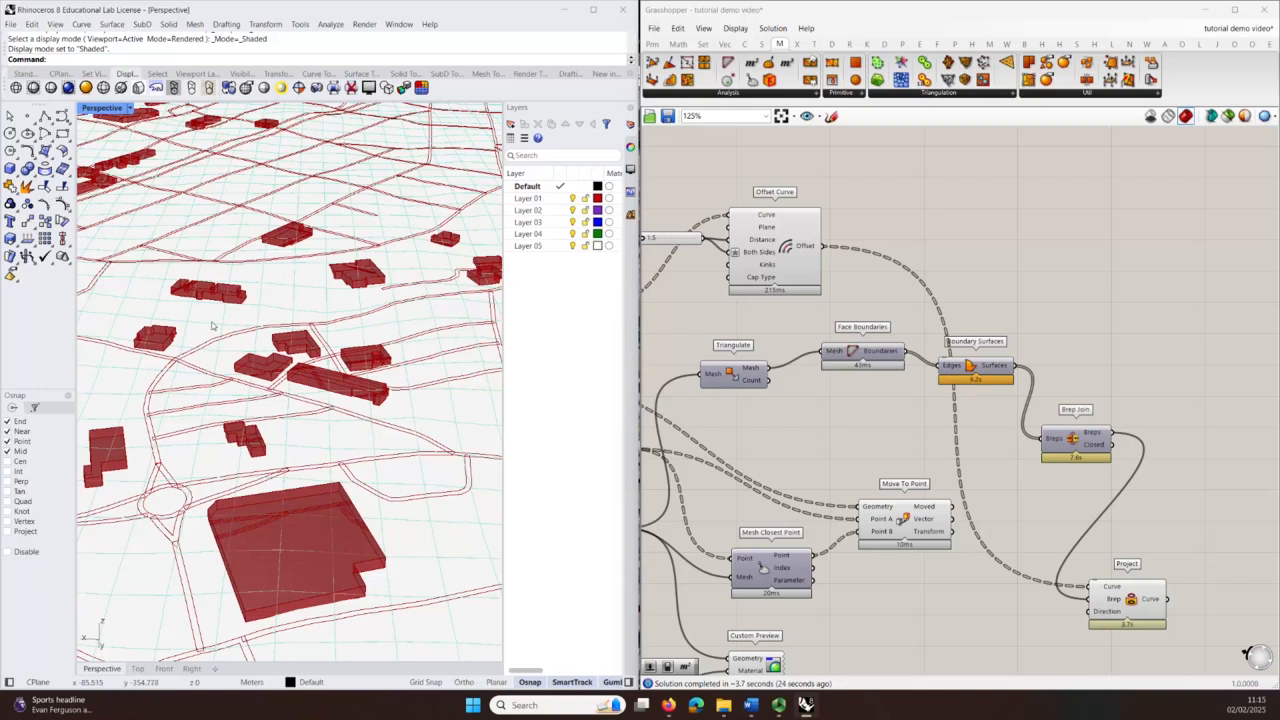
{"action": "scroll", "coordinate": [292, 506], "scroll_direction": "down", "scroll_amount": 8}
{"action": "scroll", "coordinate": [292, 506], "scroll_direction": "down", "scroll_amount": 6}
{"action": "right_click_drag", "start_coordinate": [292, 506], "coordinate": [200, 381]}
{"action": "scroll", "coordinate": [299, 392], "scroll_direction": "up", "scroll_amount": 5}
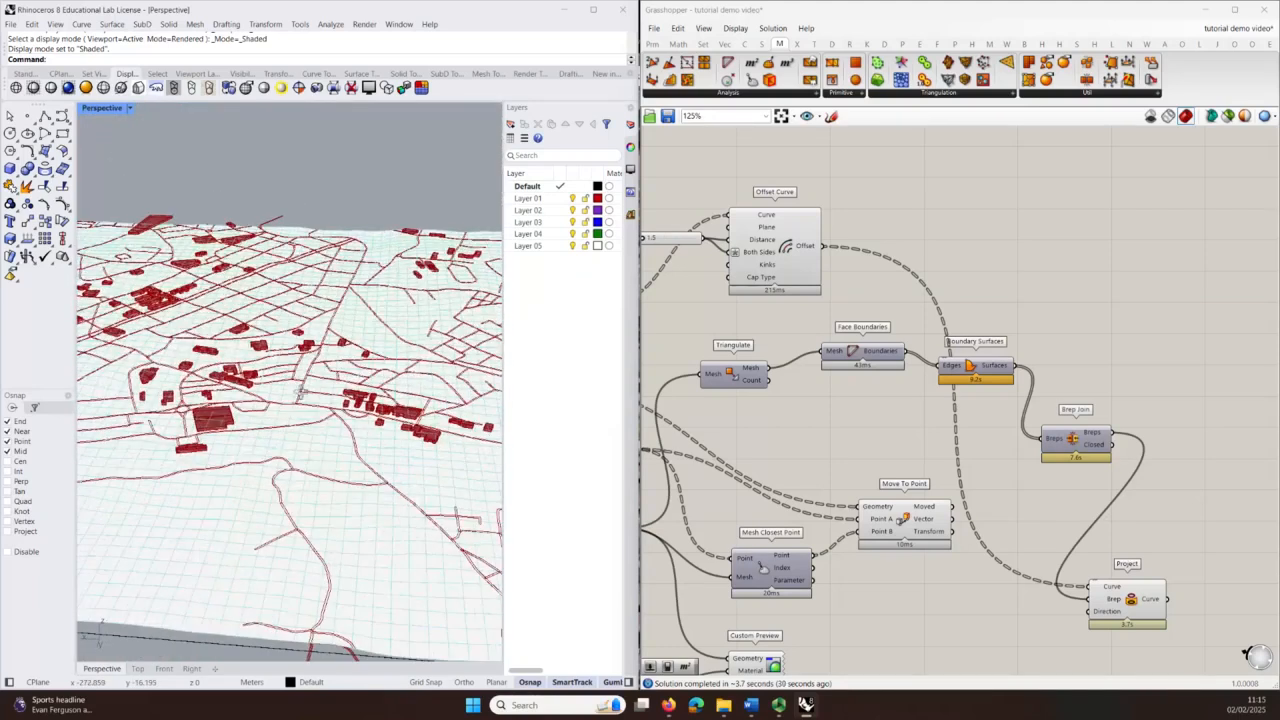
{"action": "right_click_drag", "start_coordinate": [195, 425], "coordinate": [400, 404]}
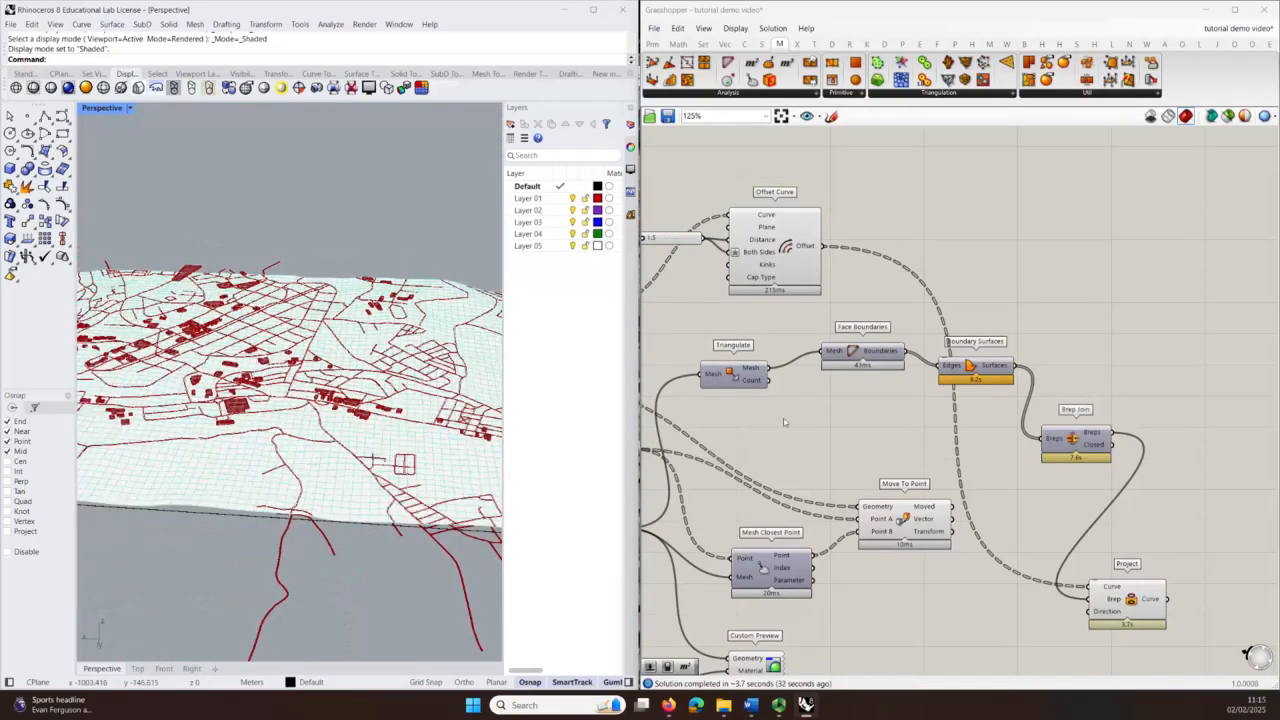
Step: Bake the Move component's terrain mesh to Layer 01 and select the baked mesh in the Perspective view
{"action": "right_click_drag", "start_coordinate": [1002, 491], "coordinate": [1222, 429]}
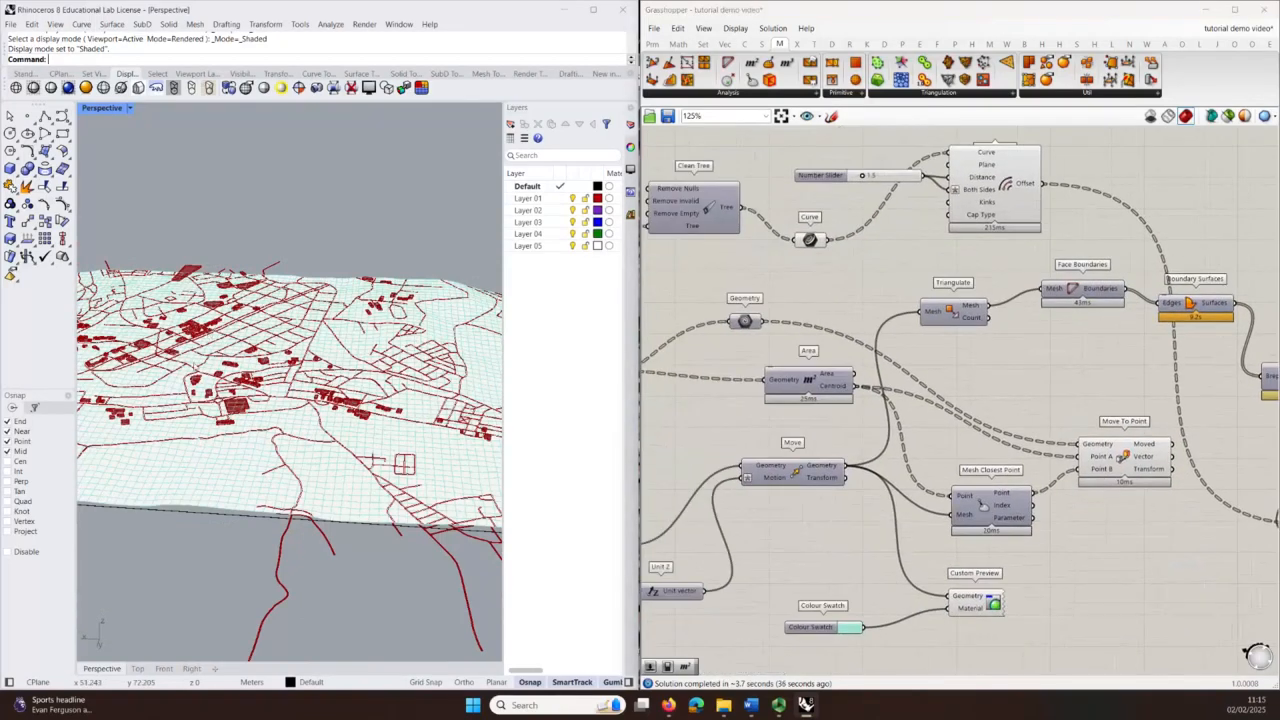
{"action": "right_click_drag", "start_coordinate": [1031, 611], "coordinate": [1042, 549]}
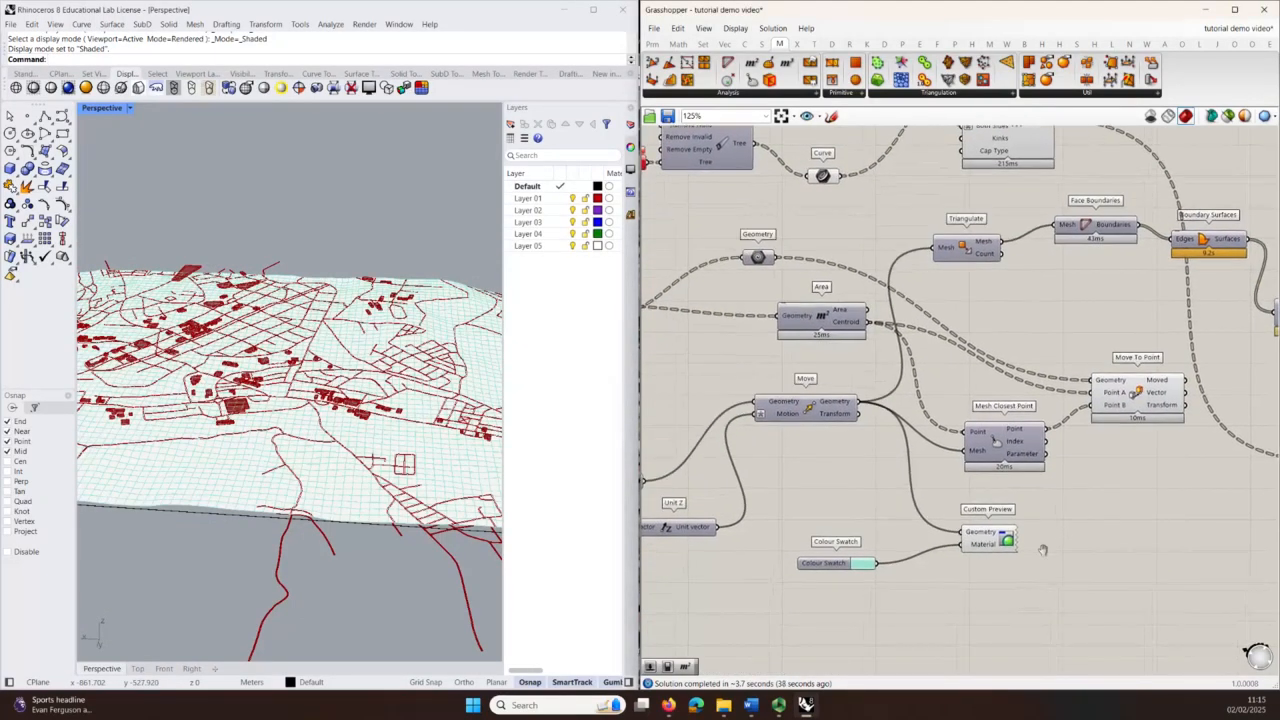
{"action": "left_click", "coordinate": [813, 414]}
{"action": "right_click", "coordinate": [813, 414]}
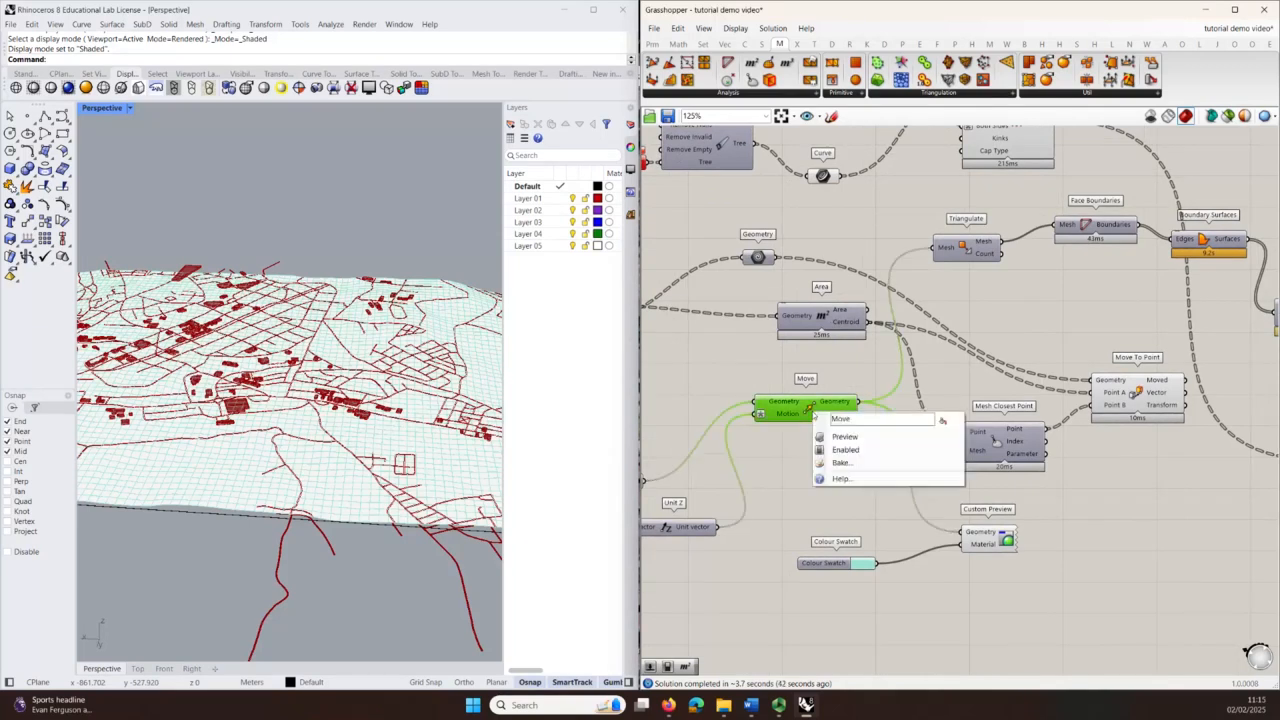
{"action": "left_click", "coordinate": [838, 462]}
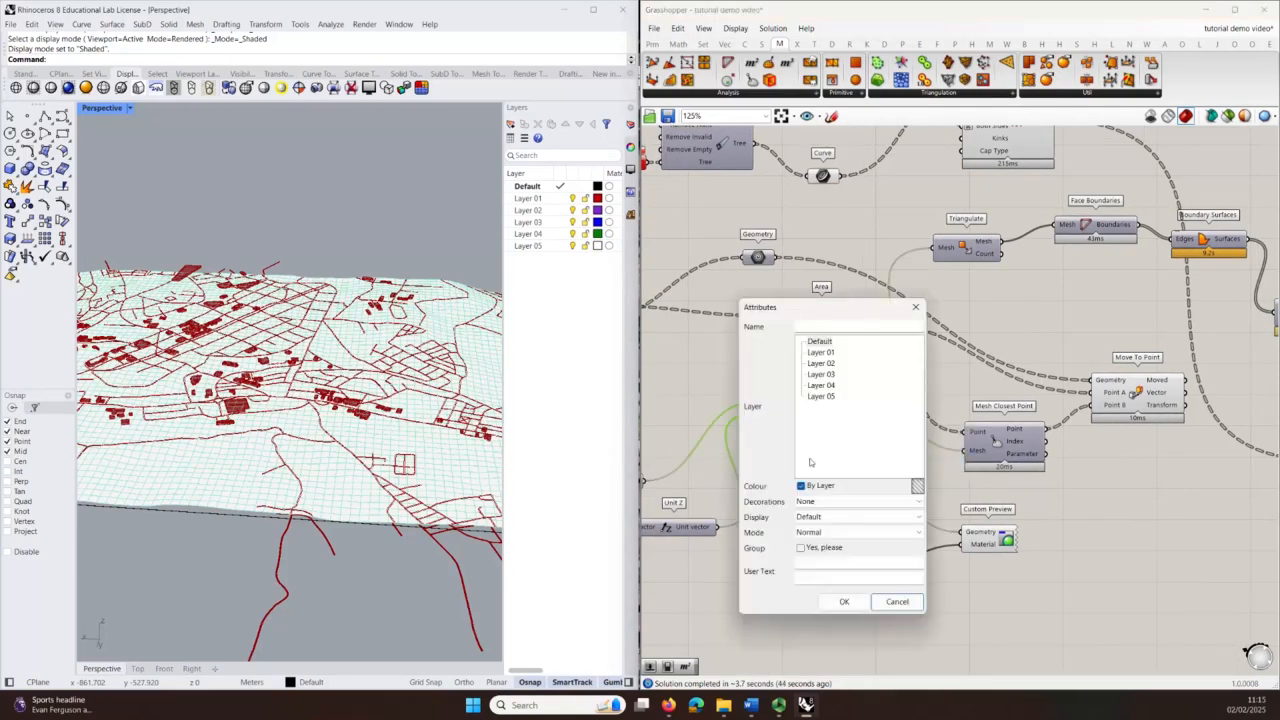
{"action": "left_click", "coordinate": [820, 352]}
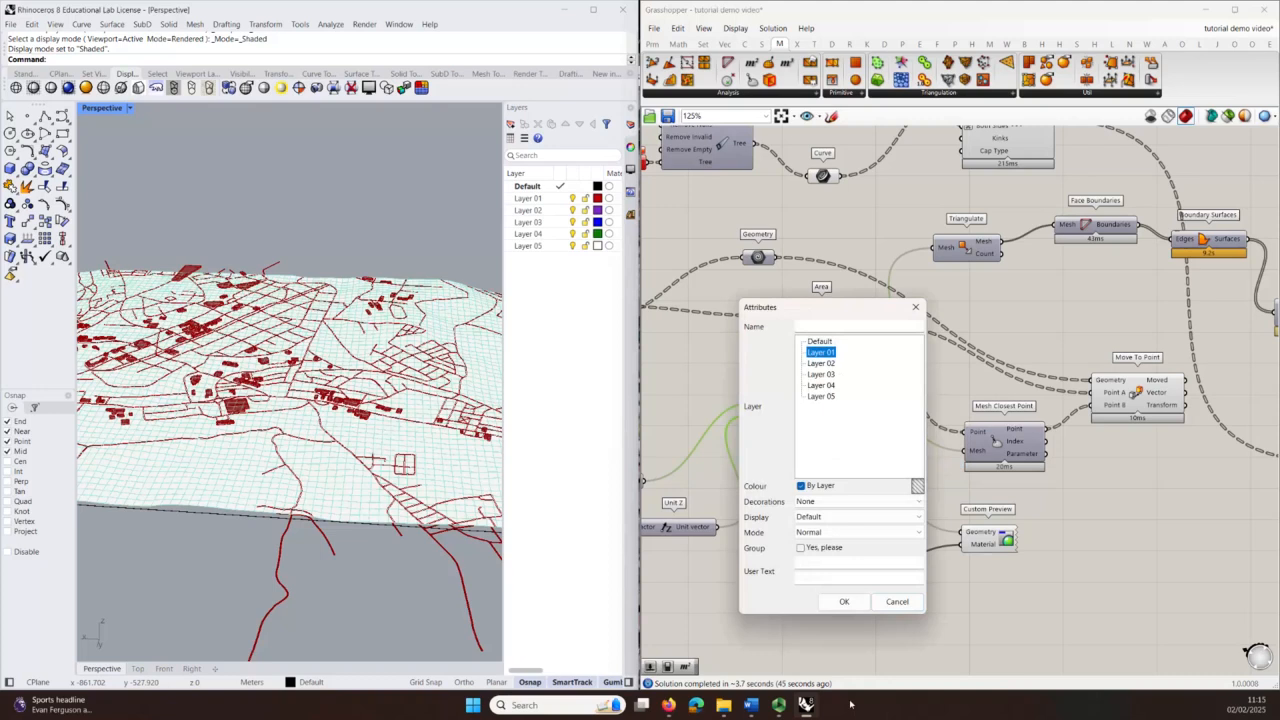
{"action": "left_click", "coordinate": [844, 601]}
{"action": "left_click", "coordinate": [324, 460]}
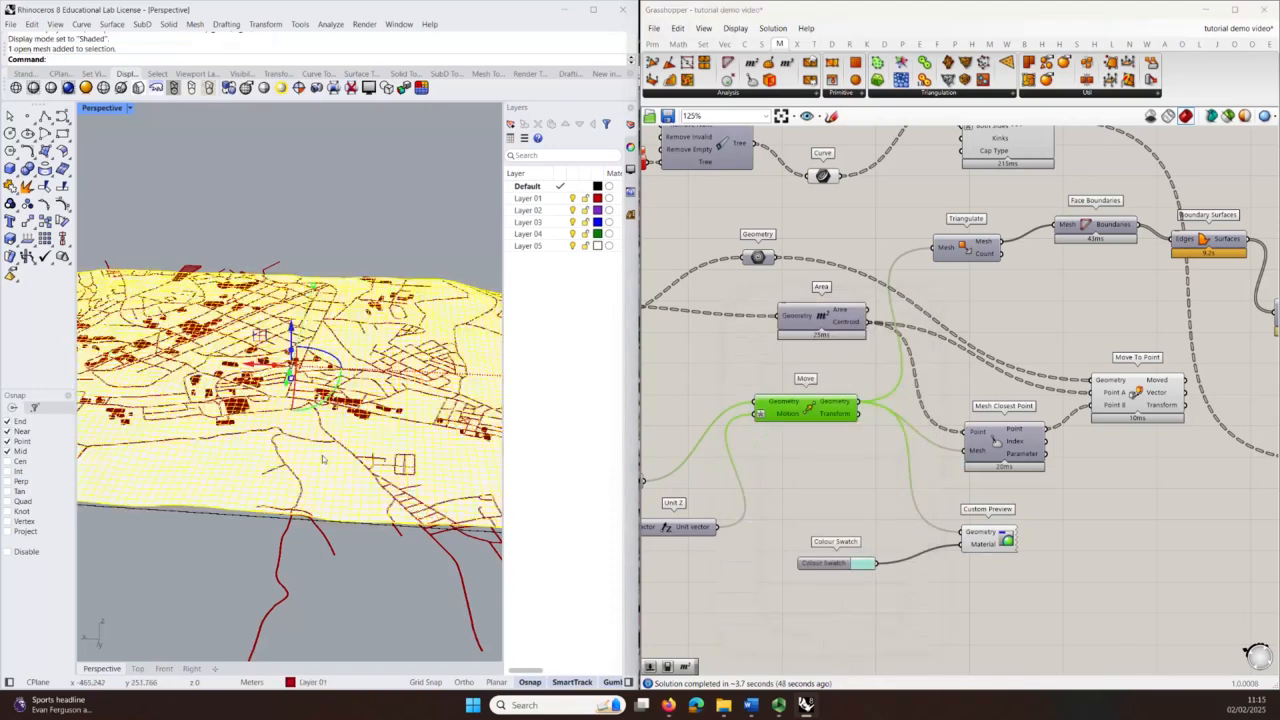
Step: Limit the Grasshopper preview to selected components, deselect Move, and examine and select the baked terrain mesh on its own
{"action": "left_click", "coordinate": [1228, 116]}
{"action": "scroll", "coordinate": [331, 290], "scroll_direction": "down", "scroll_amount": 4}
{"action": "left_click", "coordinate": [278, 541]}
{"action": "scroll", "coordinate": [350, 333], "scroll_direction": "up", "scroll_amount": 7}
{"action": "mouse_move", "coordinate": [366, 444]}
{"action": "right_mouse_down"}
{"action": "mouse_move", "coordinate": [337, 466]}
{"action": "mouse_move", "coordinate": [370, 456]}
{"action": "right_mouse_up"}
{"action": "left_click", "coordinate": [1106, 567]}
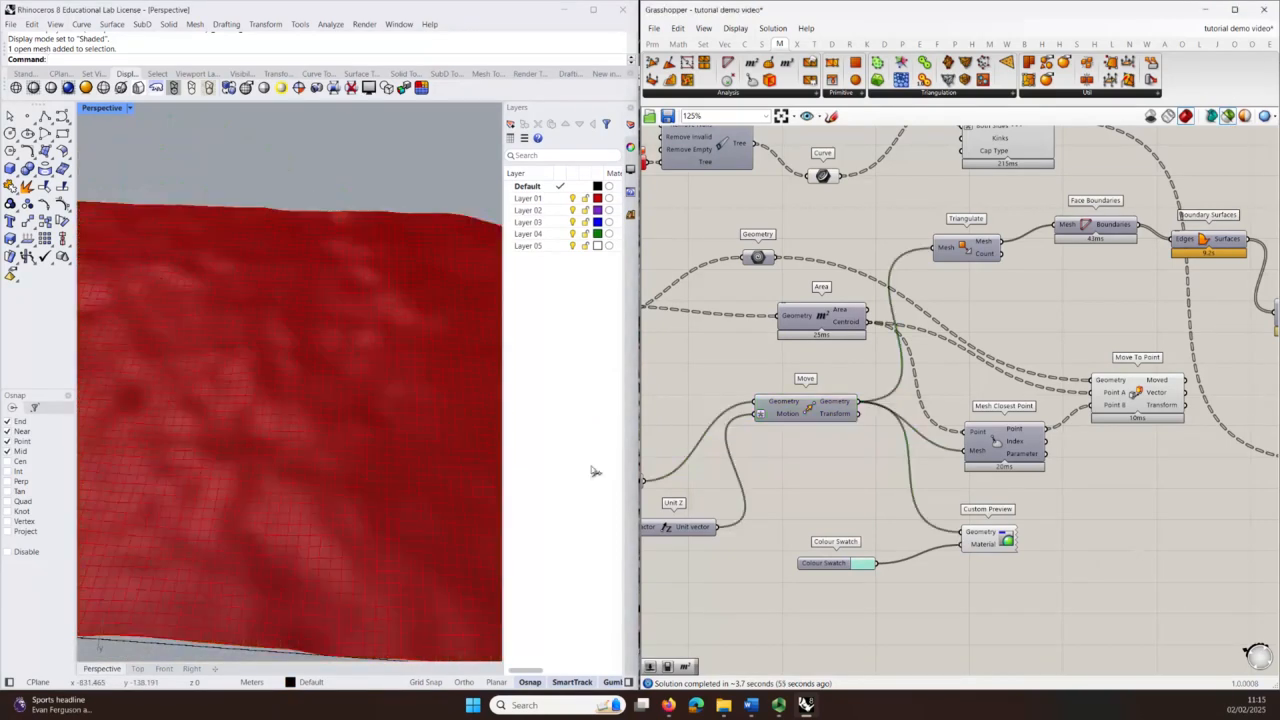
{"action": "scroll", "coordinate": [349, 414], "scroll_direction": "down", "scroll_amount": 5}
{"action": "left_click", "coordinate": [318, 414]}
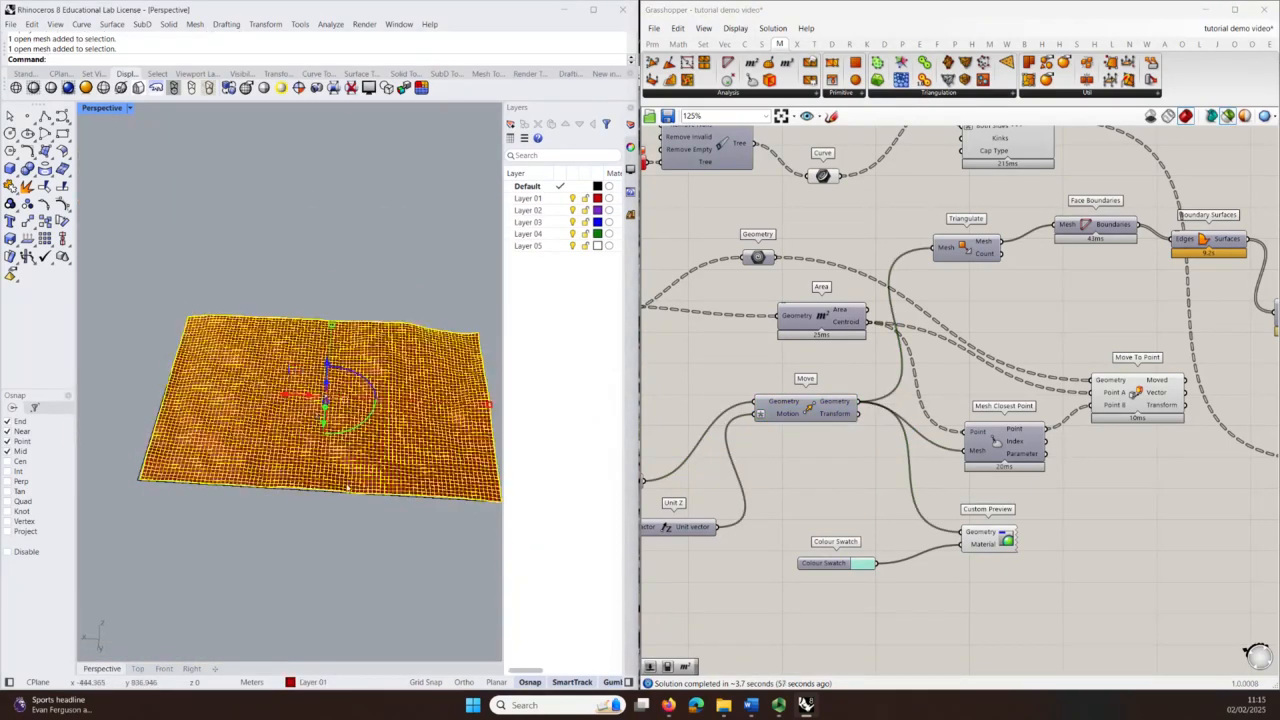
Step: Move the baked terrain mesh with the gumball to examine it from several angles, and undo the move
{"action": "left_click_drag", "start_coordinate": [274, 406], "coordinate": [273, 554]}
{"action": "right_click_drag", "start_coordinate": [273, 554], "coordinate": [247, 332]}
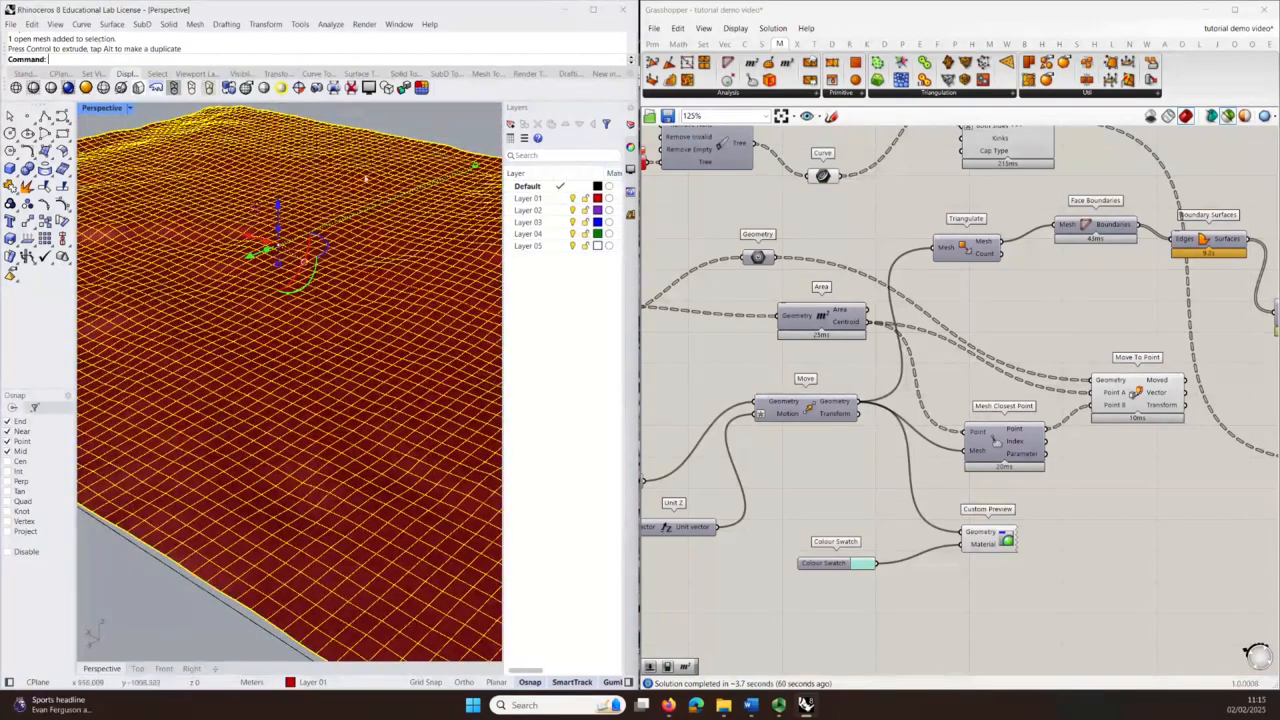
{"action": "scroll", "coordinate": [120, 506], "scroll_direction": "down", "scroll_amount": 5}
{"action": "right_click_drag", "start_coordinate": [220, 503], "coordinate": [298, 449]}
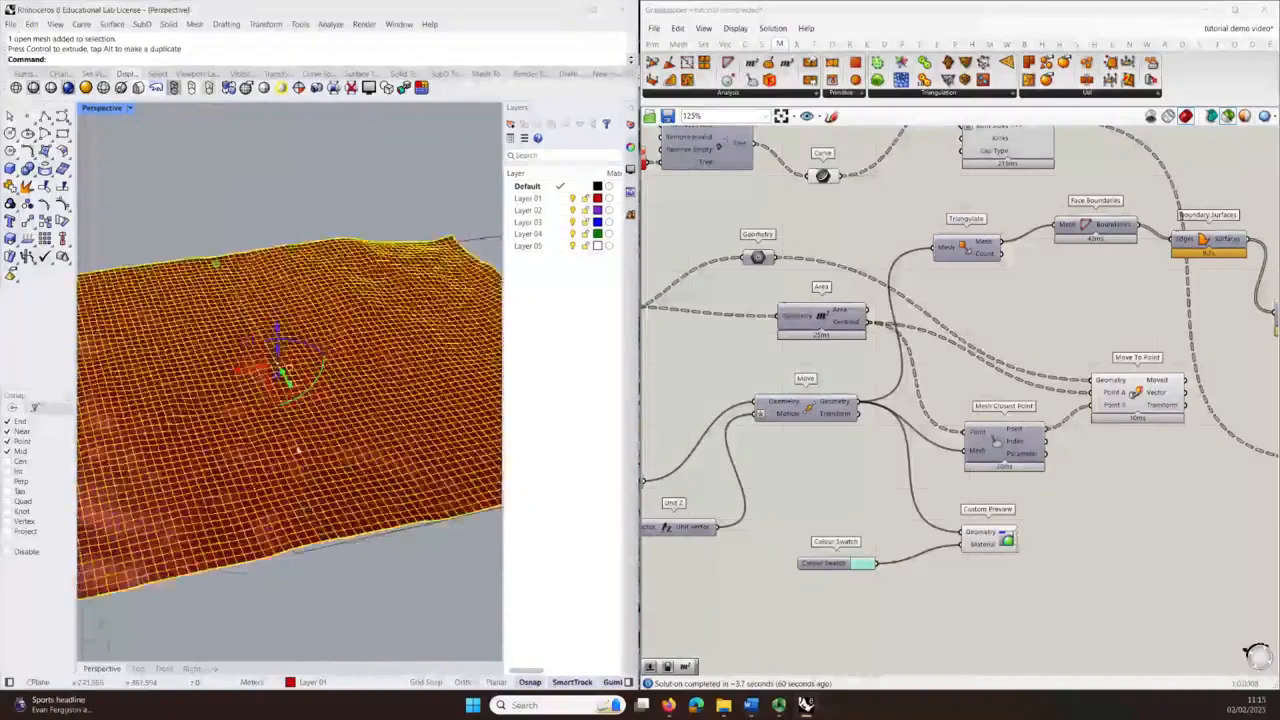
{"action": "scroll", "coordinate": [298, 449], "scroll_direction": "up", "scroll_amount": 5}
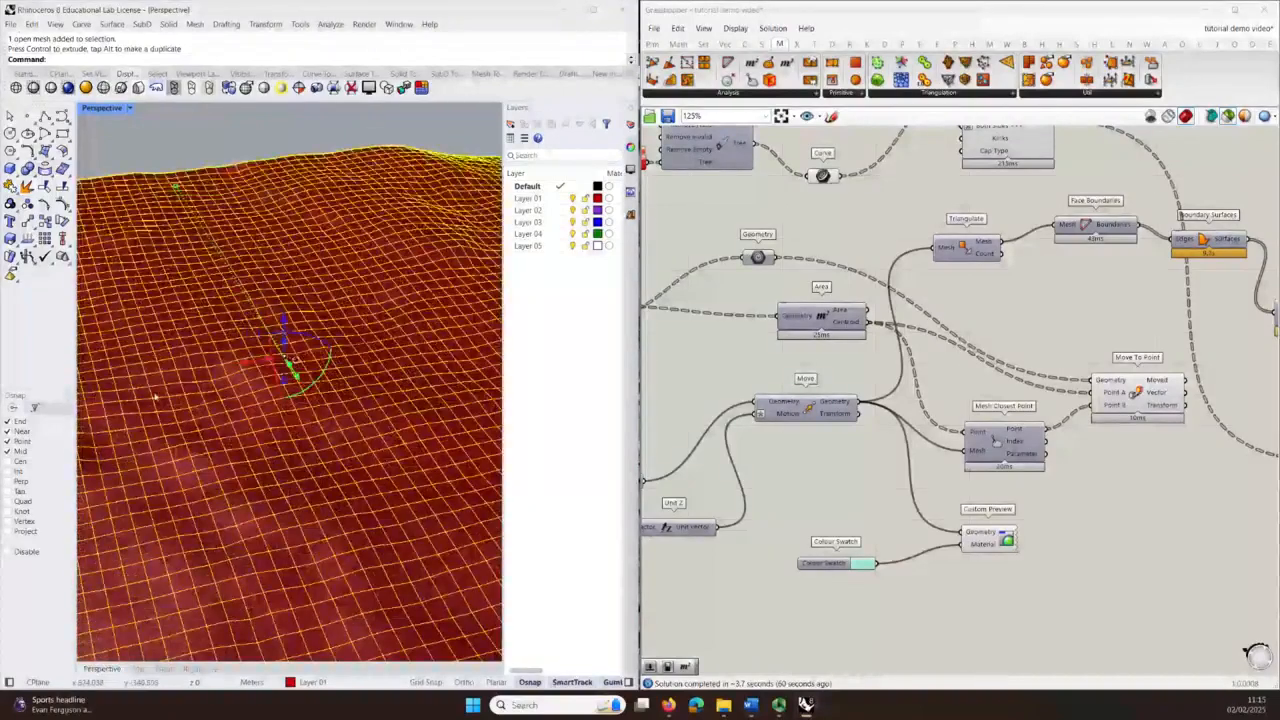
{"action": "scroll", "coordinate": [155, 397], "scroll_direction": "down", "scroll_amount": 5}
{"action": "key", "text": "ctrl+z"}
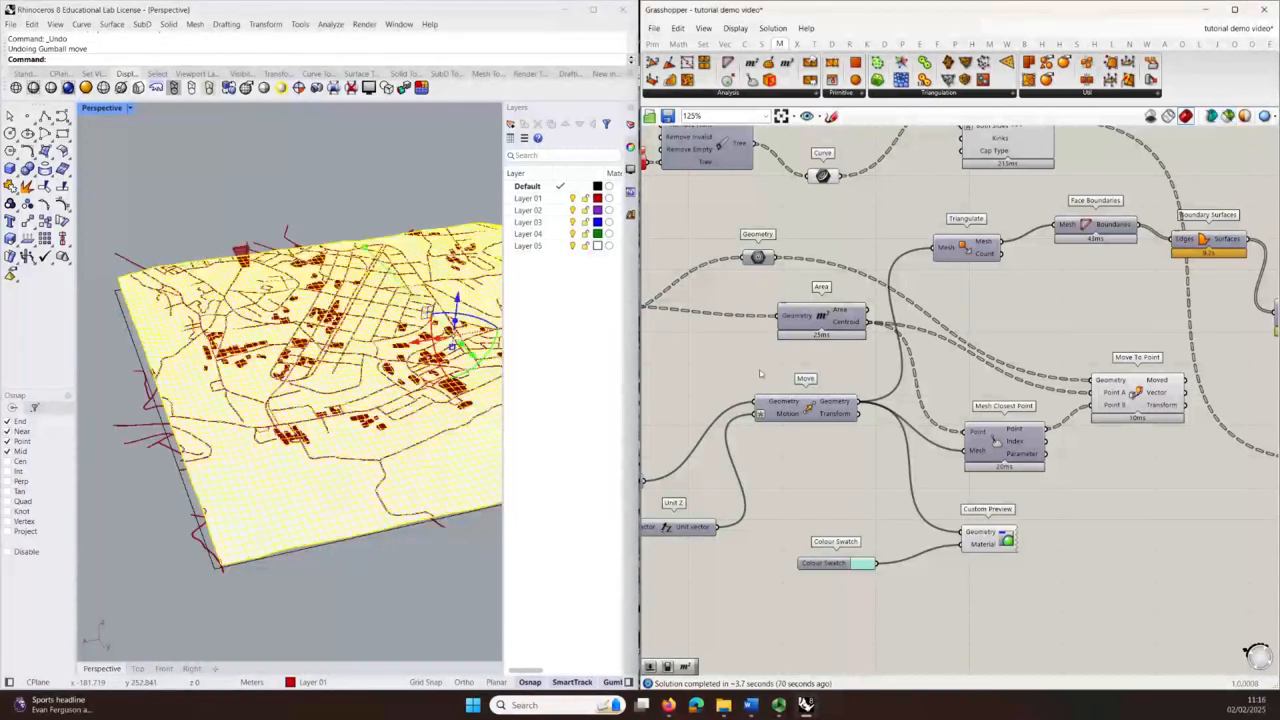
Step: Open the component search on the empty canvas below the Move component
{"action": "scroll", "coordinate": [960, 490], "scroll_direction": "down", "scroll_amount": 3}
{"action": "scroll", "coordinate": [951, 472], "scroll_direction": "up", "scroll_amount": 2}
{"action": "scroll", "coordinate": [868, 398], "scroll_direction": "up", "scroll_amount": 3}
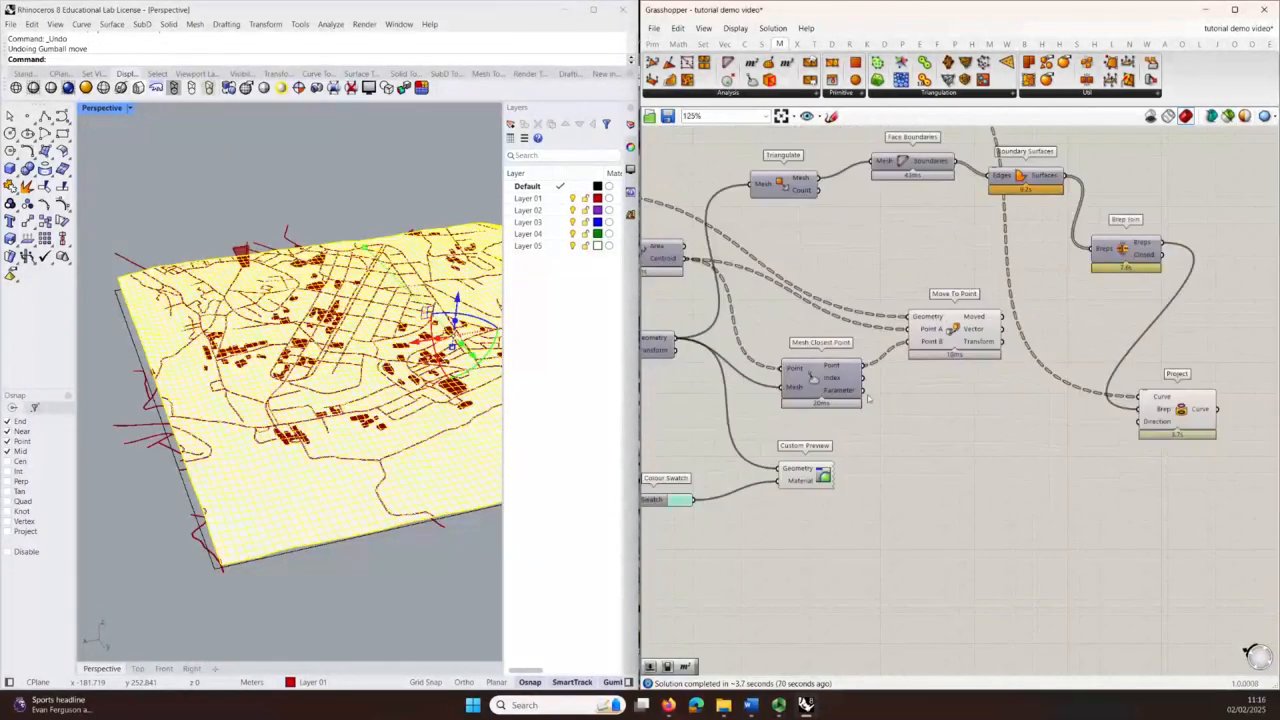
{"action": "right_click_drag", "start_coordinate": [690, 385], "coordinate": [823, 381]}
{"action": "left_click", "coordinate": [752, 335]}
{"action": "double_click", "coordinate": [806, 387]}
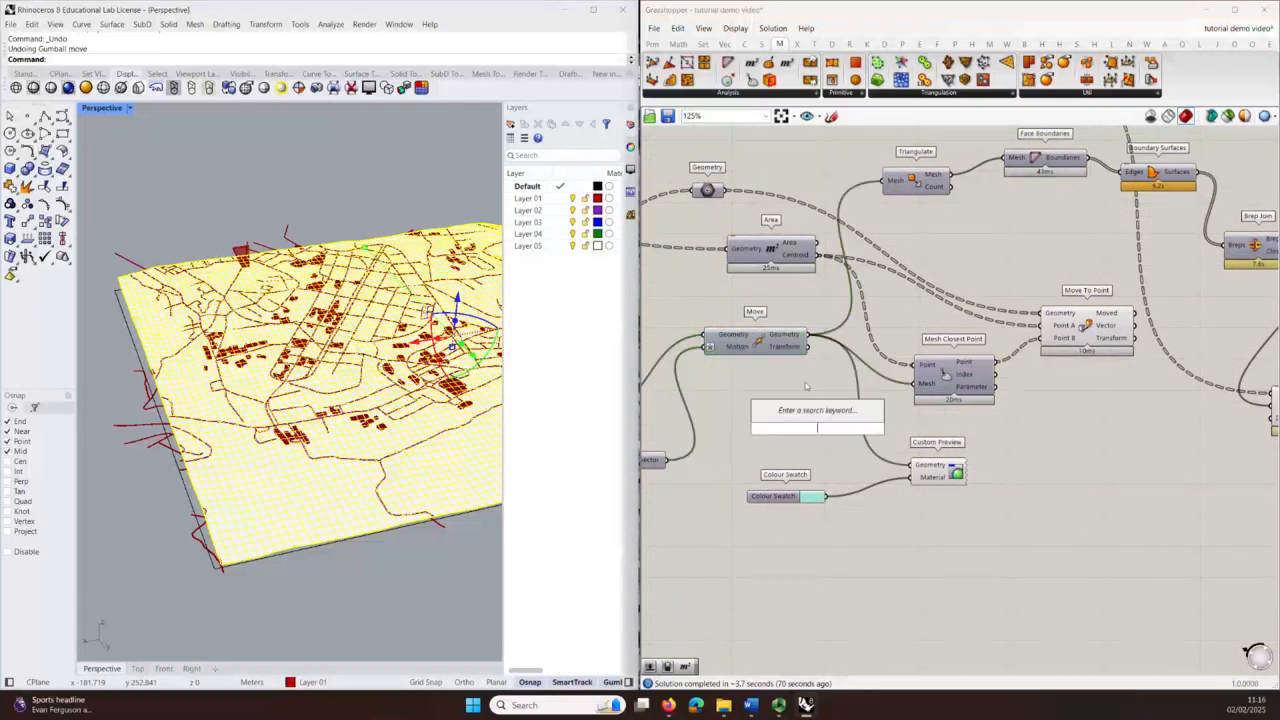
{"action": "type", "text": "thr"}
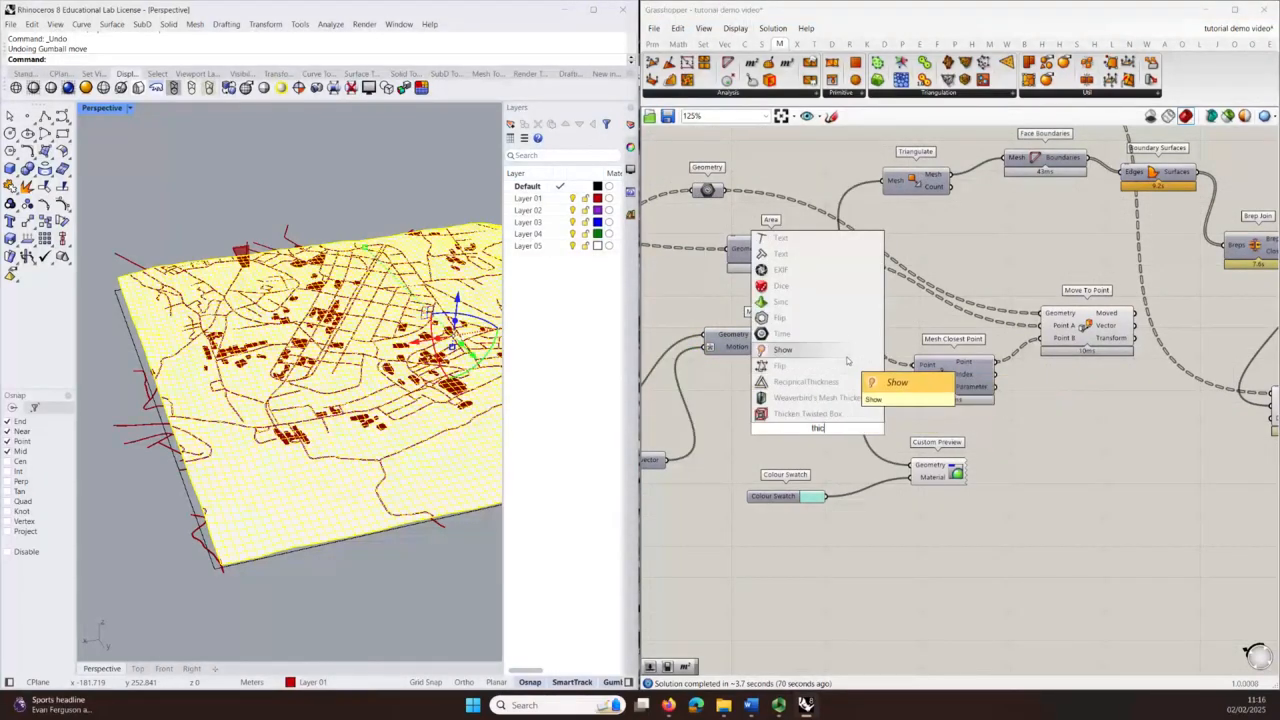
{"action": "key", "text": "BackSpace"}
{"action": "key", "text": "BackSpace"}
{"action": "key", "text": "BackSpace"}
{"action": "key", "text": "BackSpace"}
Step: Add an Offset Mesh component and place it below the Custom Preview component
{"action": "type", "text": "off"}
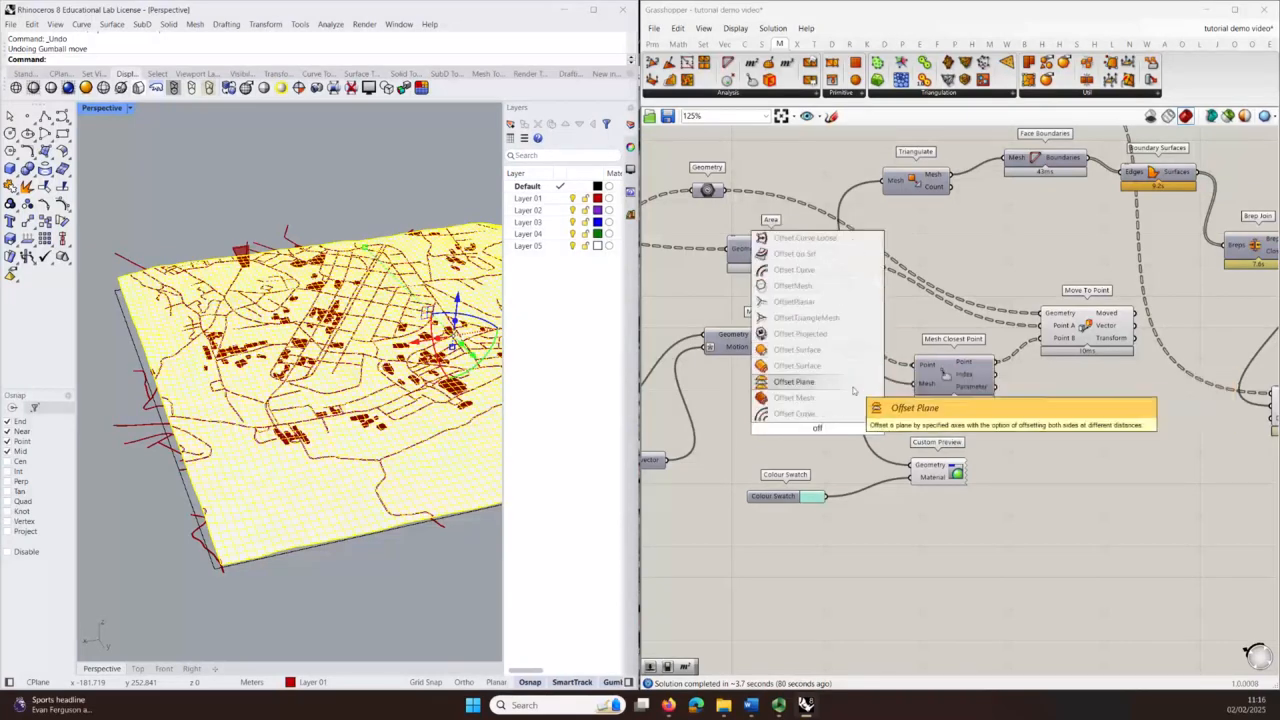
{"action": "left_click", "coordinate": [815, 398]}
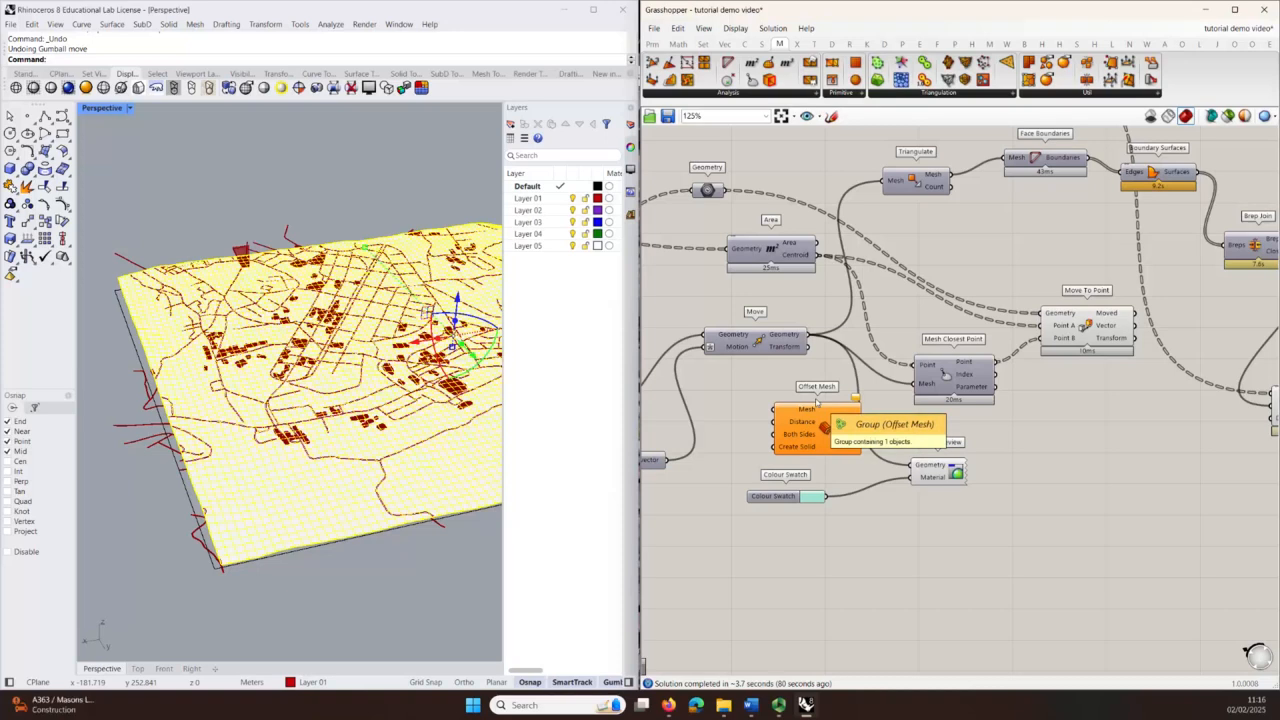
{"action": "left_click_drag", "start_coordinate": [817, 408], "coordinate": [992, 568]}
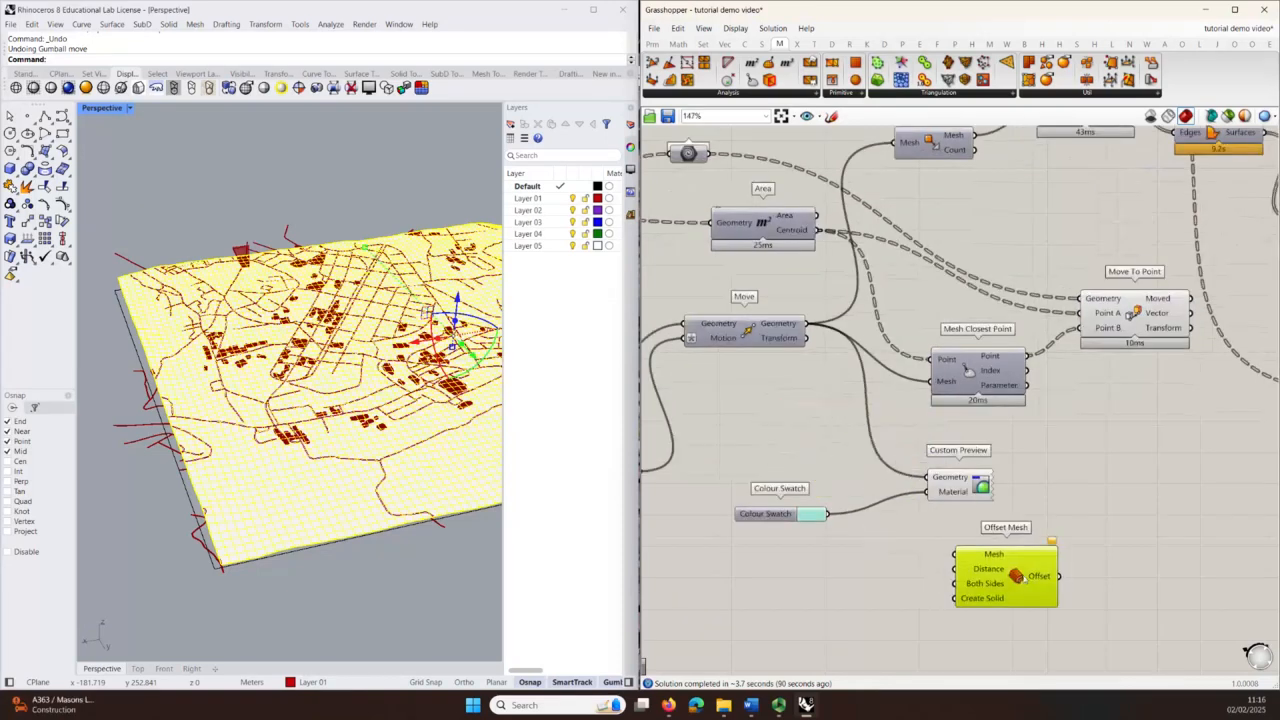
Step: Add a number slider set to 10 and connect it to Offset Mesh's Distance input
{"action": "scroll", "coordinate": [938, 545], "scroll_direction": "up", "scroll_amount": 1}
{"action": "double_click", "coordinate": [892, 538]}
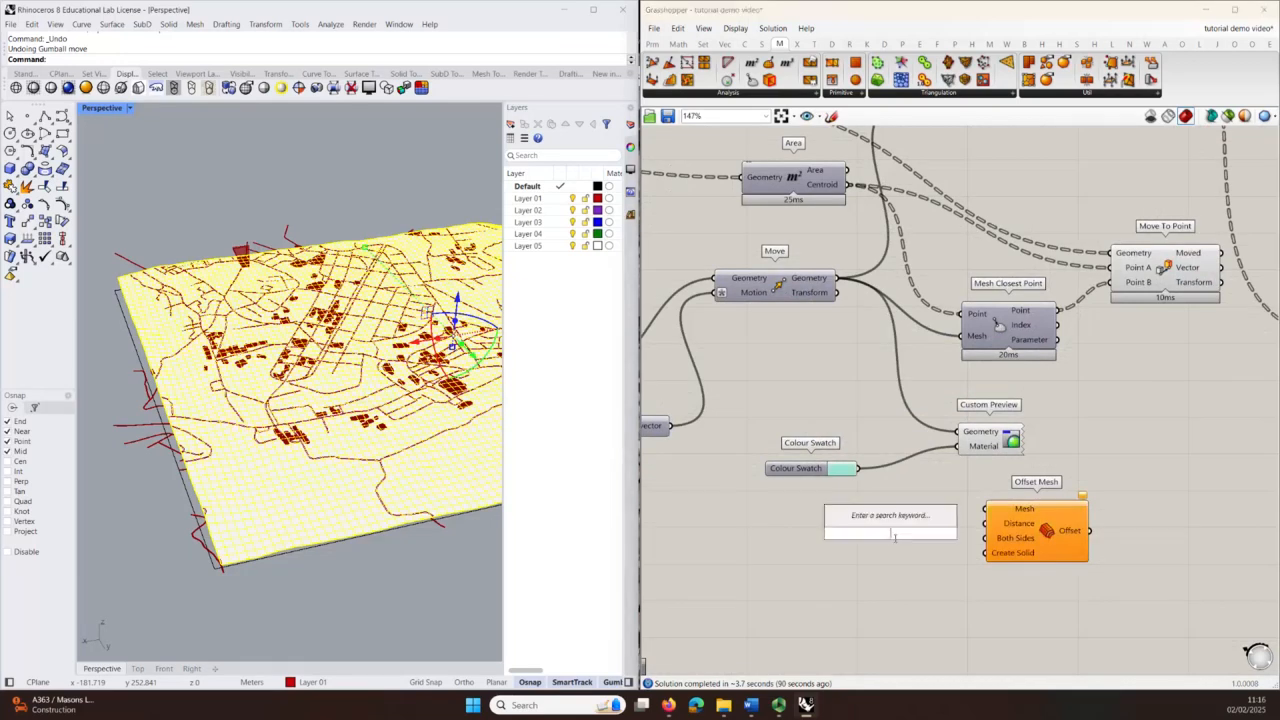
{"action": "type", "text": "10"}
{"action": "key", "text": "Return"}
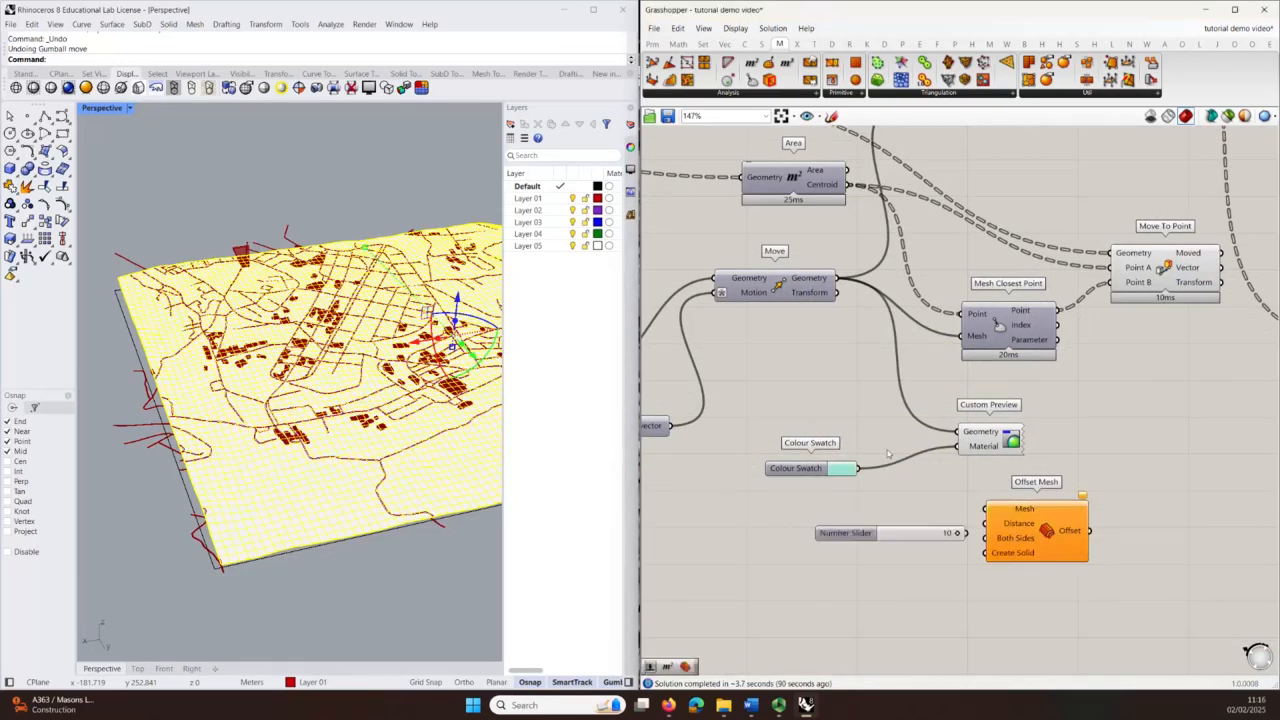
{"action": "scroll", "coordinate": [1020, 485], "scroll_direction": "up", "scroll_amount": 3}
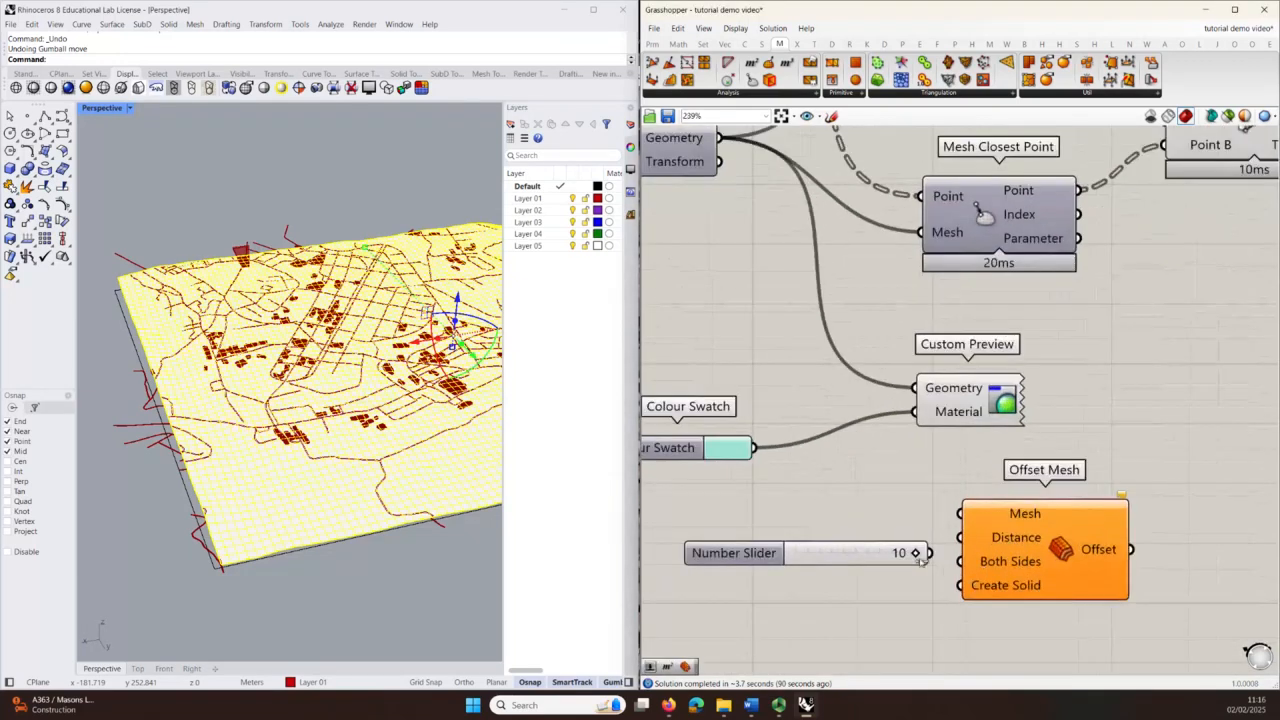
{"action": "left_click_drag", "start_coordinate": [953, 554], "coordinate": [960, 538]}
Step: Connect Move's Geometry output to Offset Mesh's Mesh input and examine the Create Solid input and the terrain's thickened edge
{"action": "scroll", "coordinate": [962, 540], "scroll_direction": "down", "scroll_amount": 3}
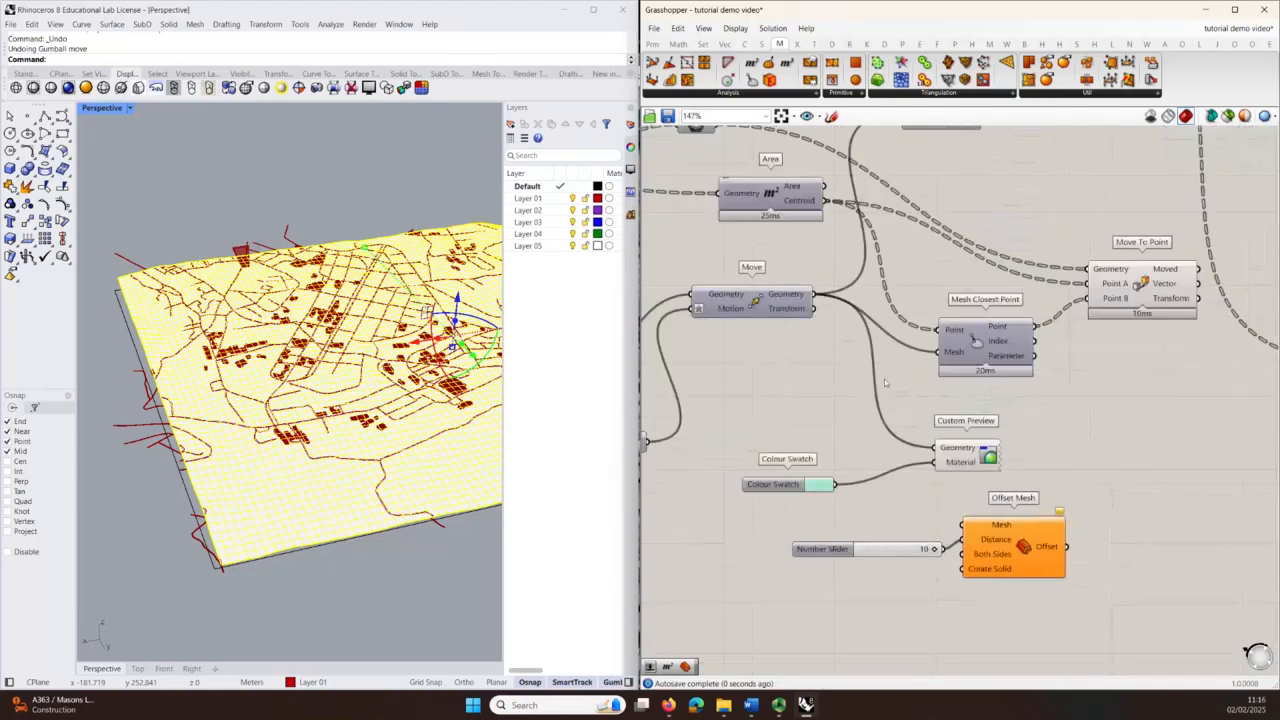
{"action": "left_click_drag", "start_coordinate": [815, 294], "coordinate": [962, 524]}
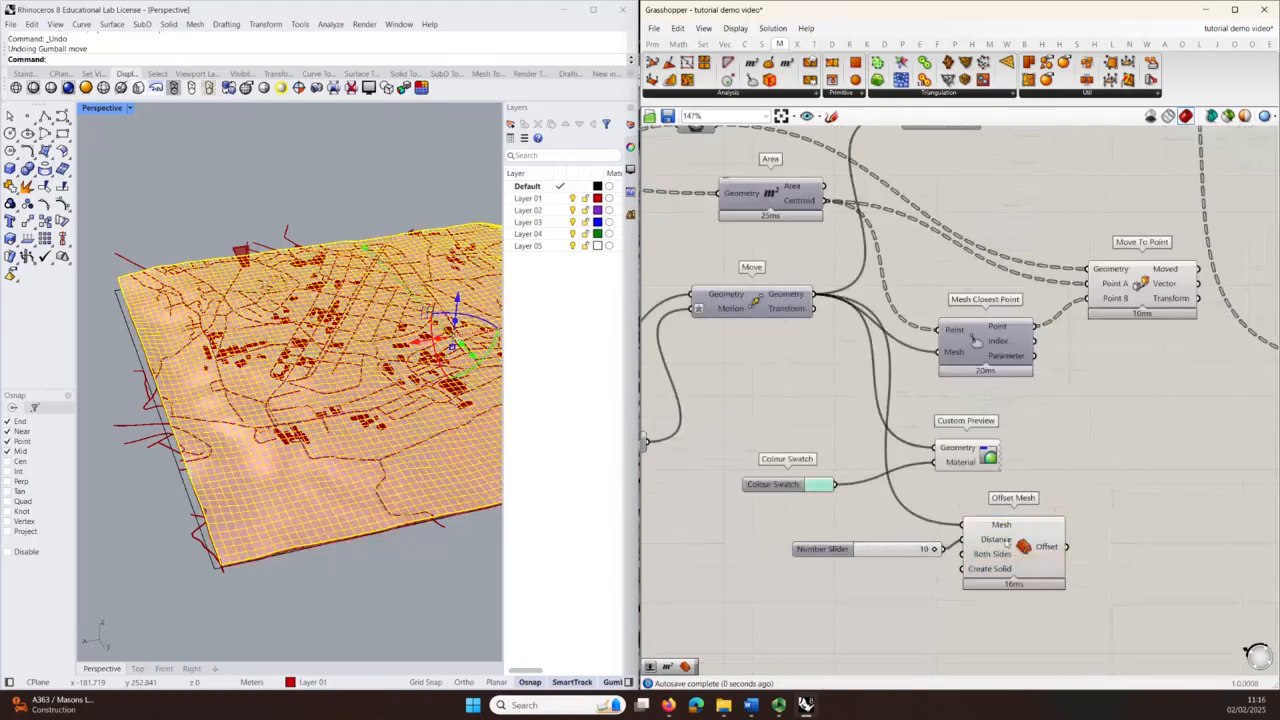
{"action": "scroll", "coordinate": [995, 580], "scroll_direction": "up", "scroll_amount": 3}
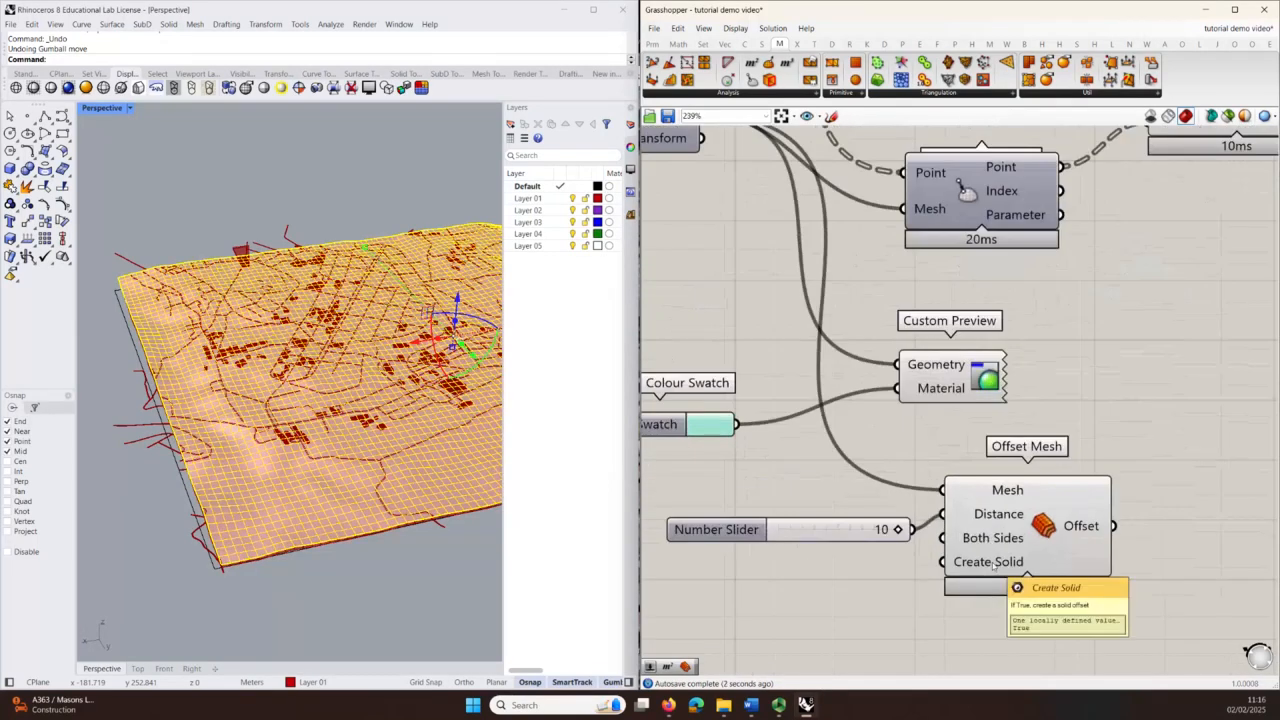
{"action": "scroll", "coordinate": [222, 473], "scroll_direction": "up", "scroll_amount": 10}
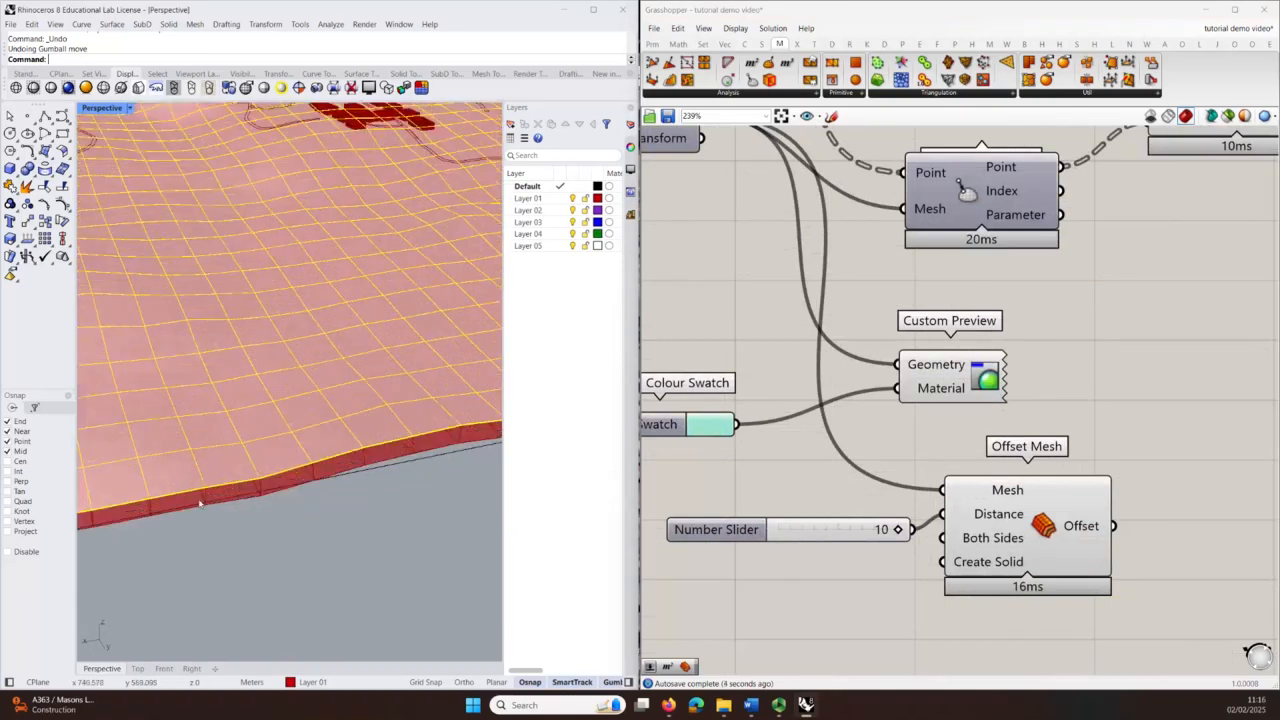
Step: Bake the Offset Mesh component's result to Layer 02
{"action": "left_click", "coordinate": [1055, 490]}
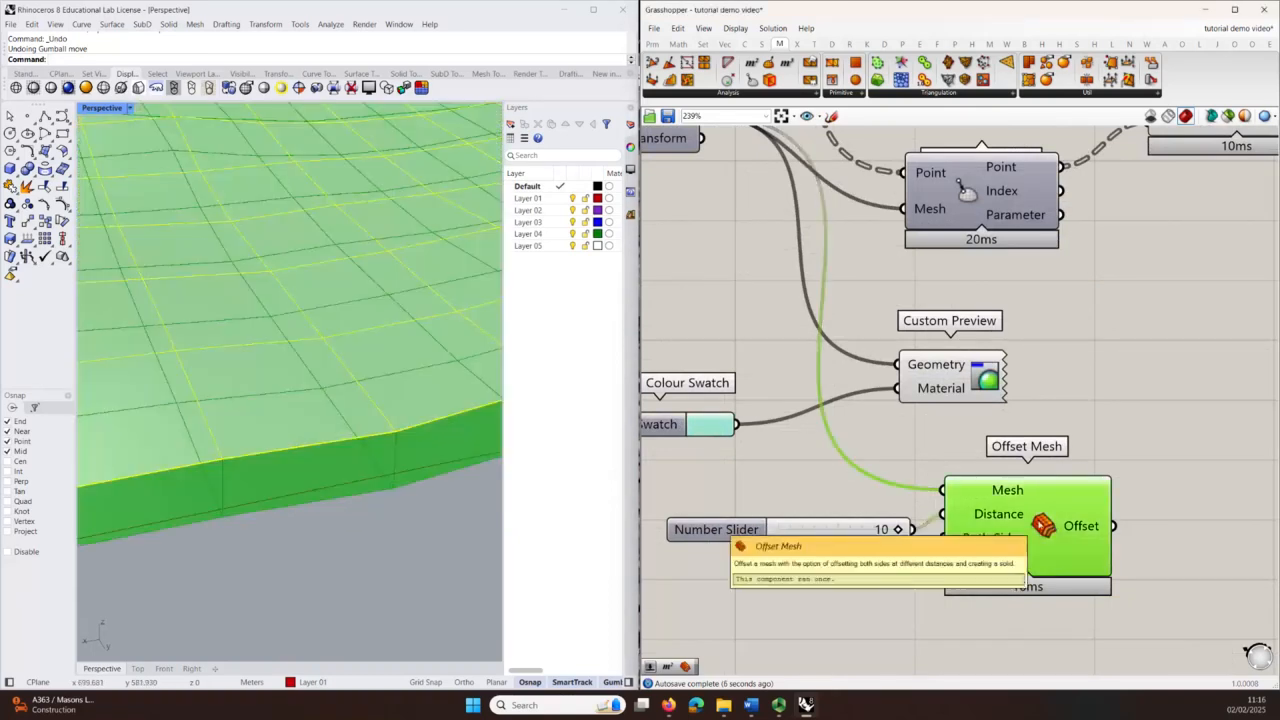
{"action": "right_click", "coordinate": [1040, 522]}
{"action": "left_click", "coordinate": [1068, 572]}
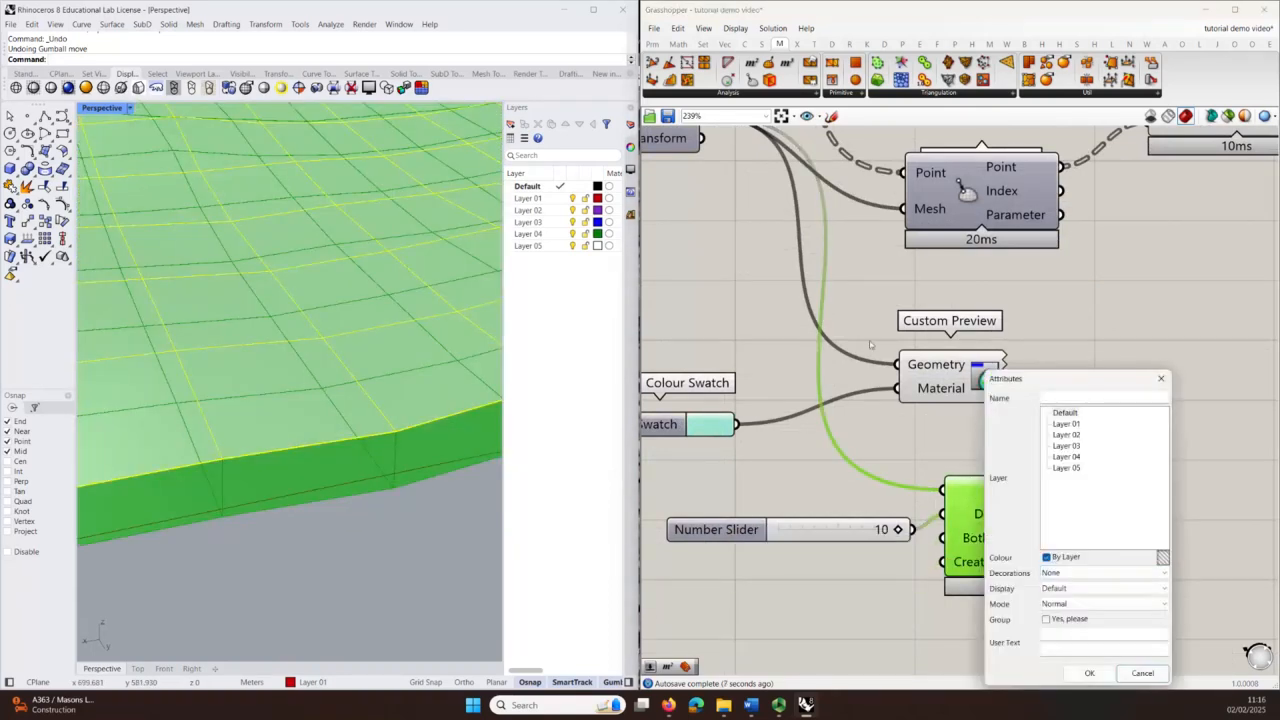
{"action": "left_click", "coordinate": [1075, 435]}
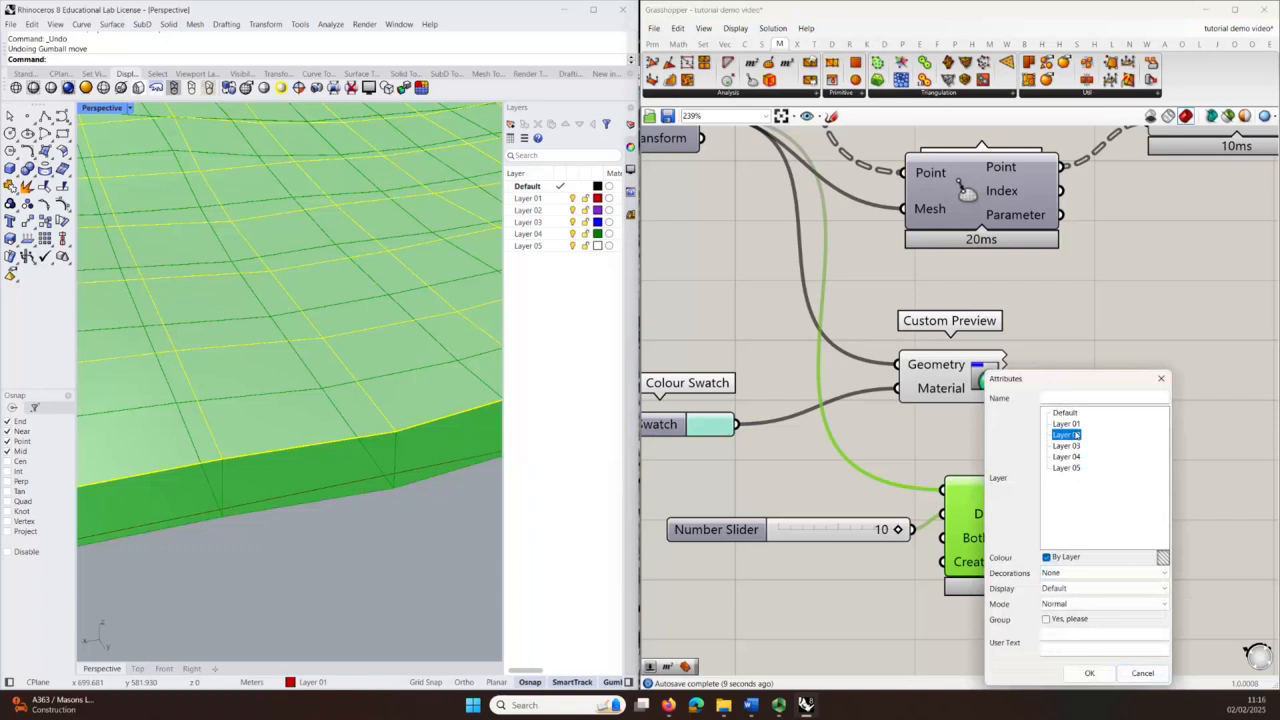
{"action": "left_click", "coordinate": [1094, 675]}
Step: Limit the Grasshopper preview to selected components and hide Layer 01
{"action": "scroll", "coordinate": [299, 484], "scroll_direction": "down", "scroll_amount": 5}
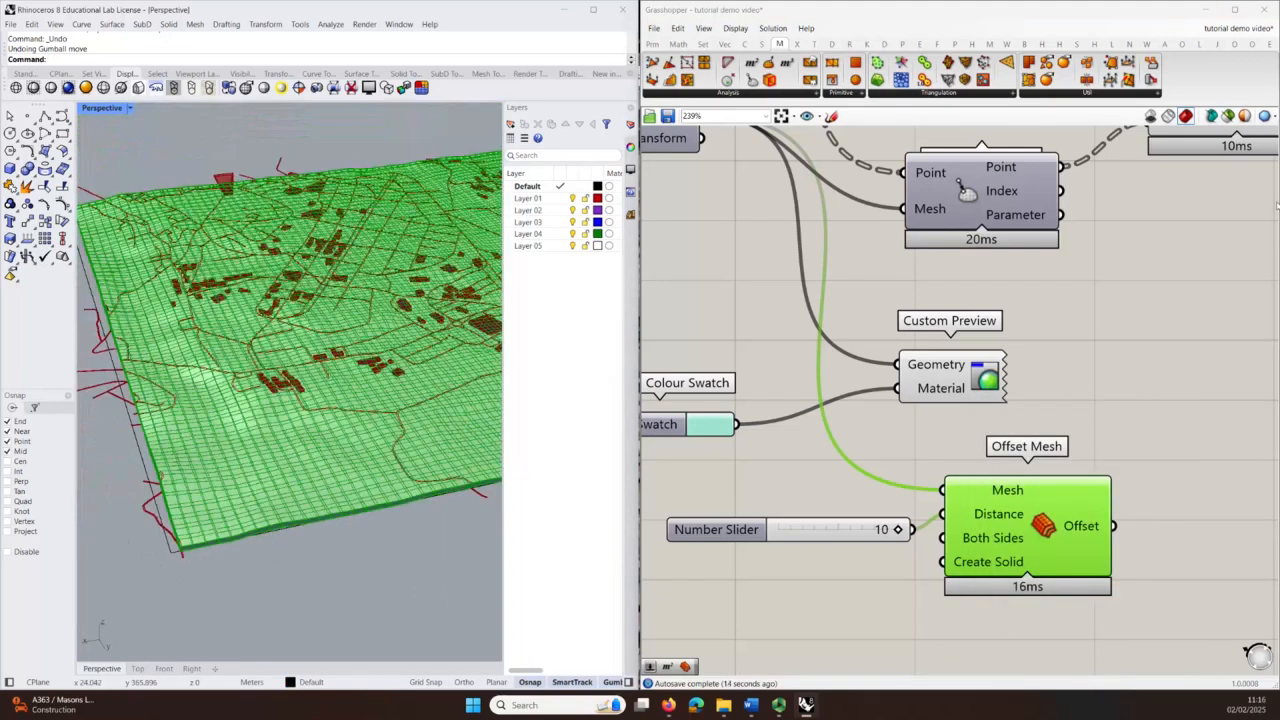
{"action": "left_click", "coordinate": [1228, 116]}
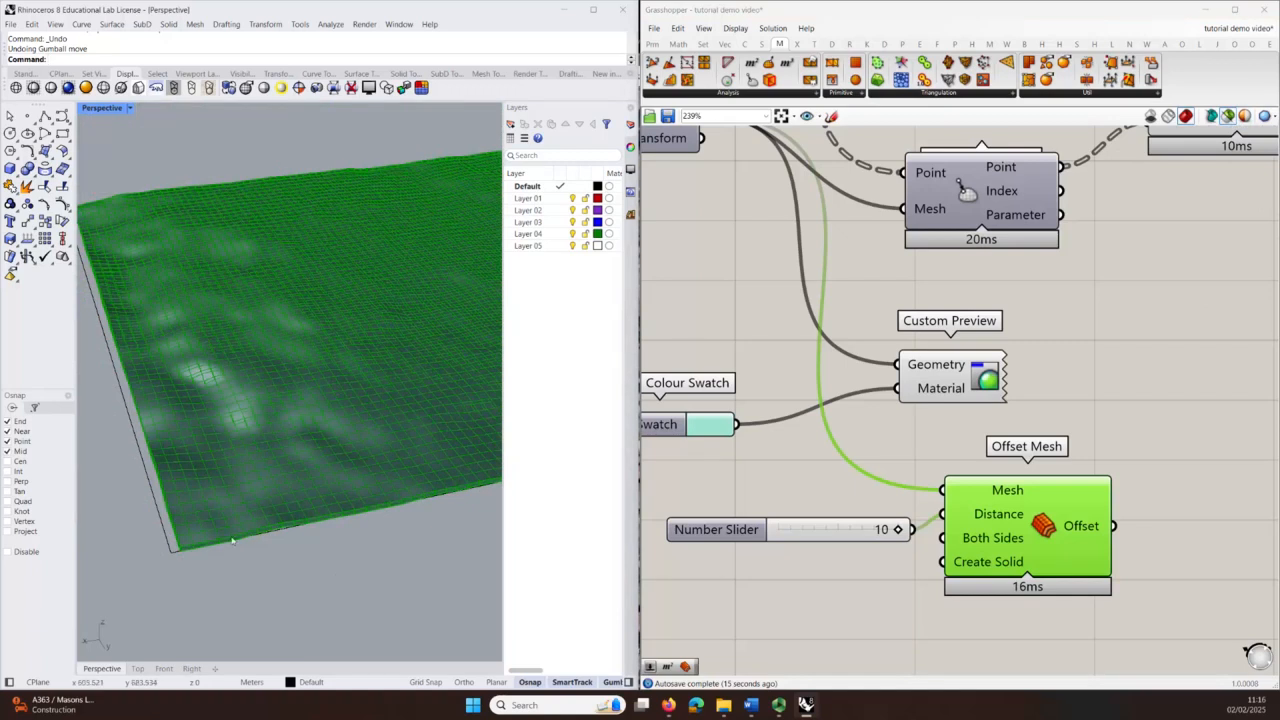
{"action": "scroll", "coordinate": [232, 541], "scroll_direction": "down", "scroll_amount": 3}
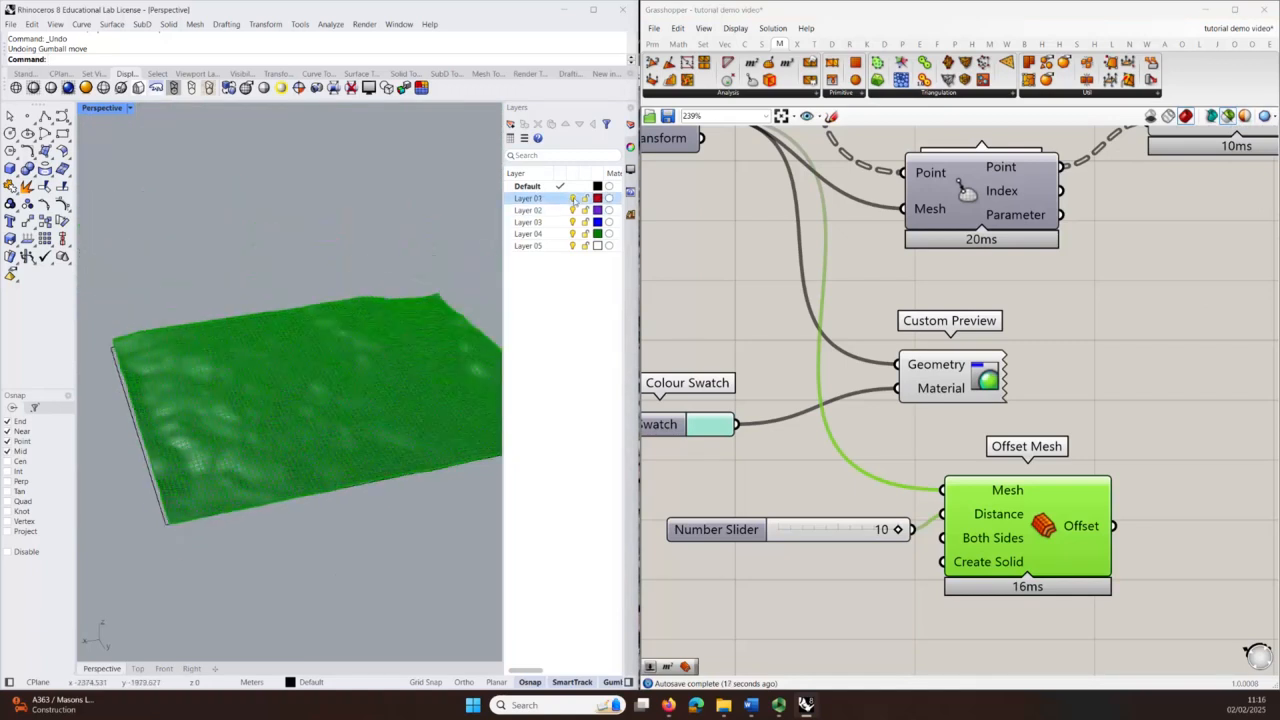
{"action": "left_click", "coordinate": [574, 199]}
{"action": "scroll", "coordinate": [357, 437], "scroll_direction": "up", "scroll_amount": 5}
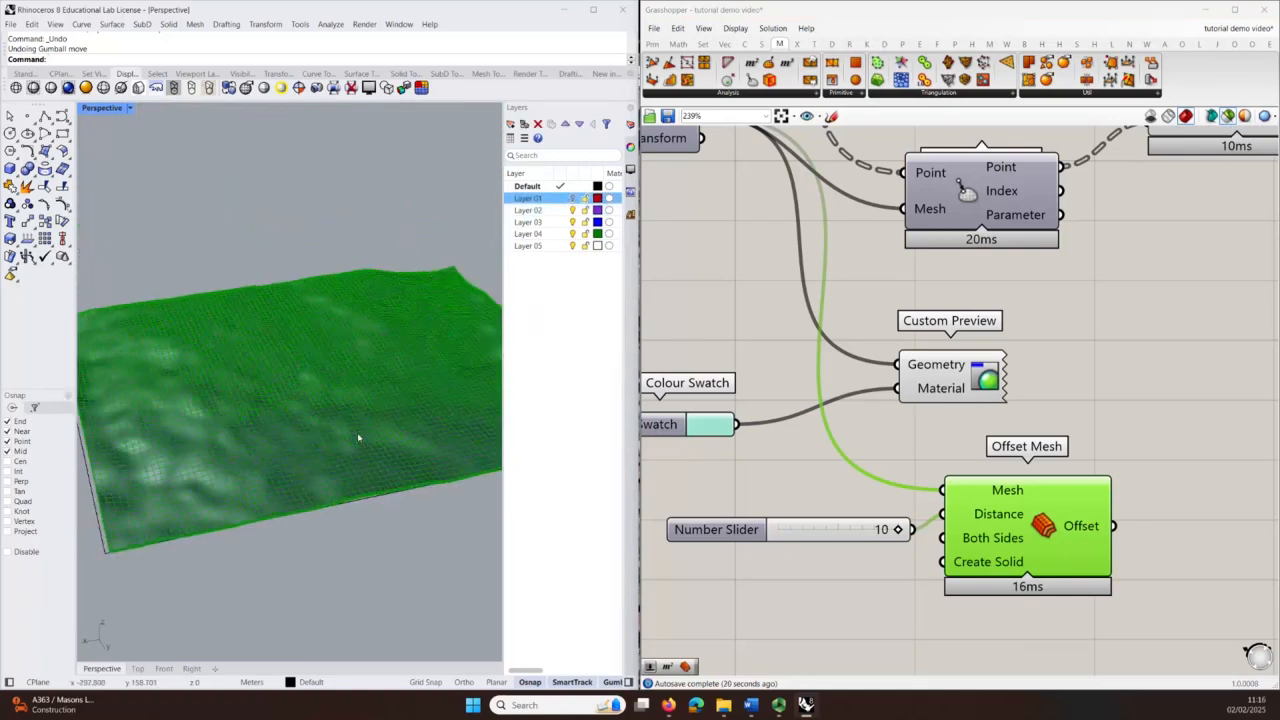
Step: Examine the baked offset terrain mesh from several angles and clear the Offset Mesh component's selection
{"action": "left_click", "coordinate": [348, 470]}
{"action": "right_click_drag", "start_coordinate": [348, 470], "coordinate": [420, 590]}
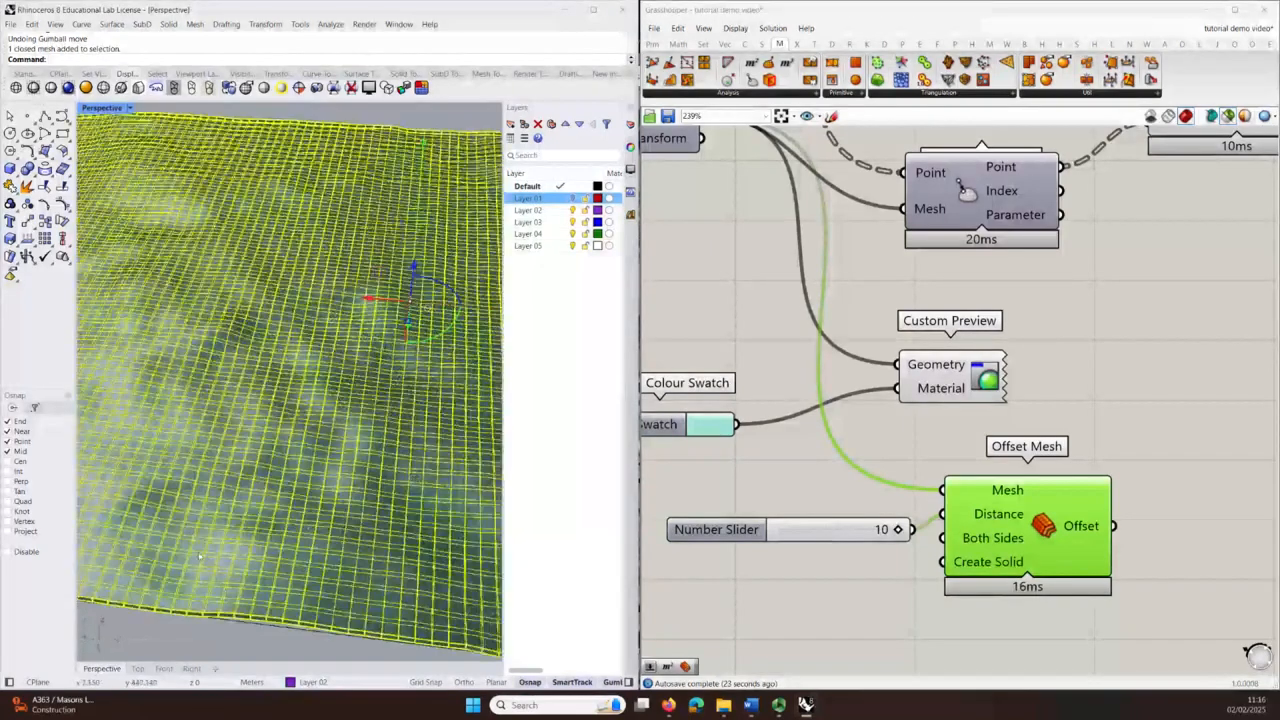
{"action": "scroll", "coordinate": [420, 550], "scroll_direction": "down", "scroll_amount": 5}
{"action": "left_click", "coordinate": [283, 269]}
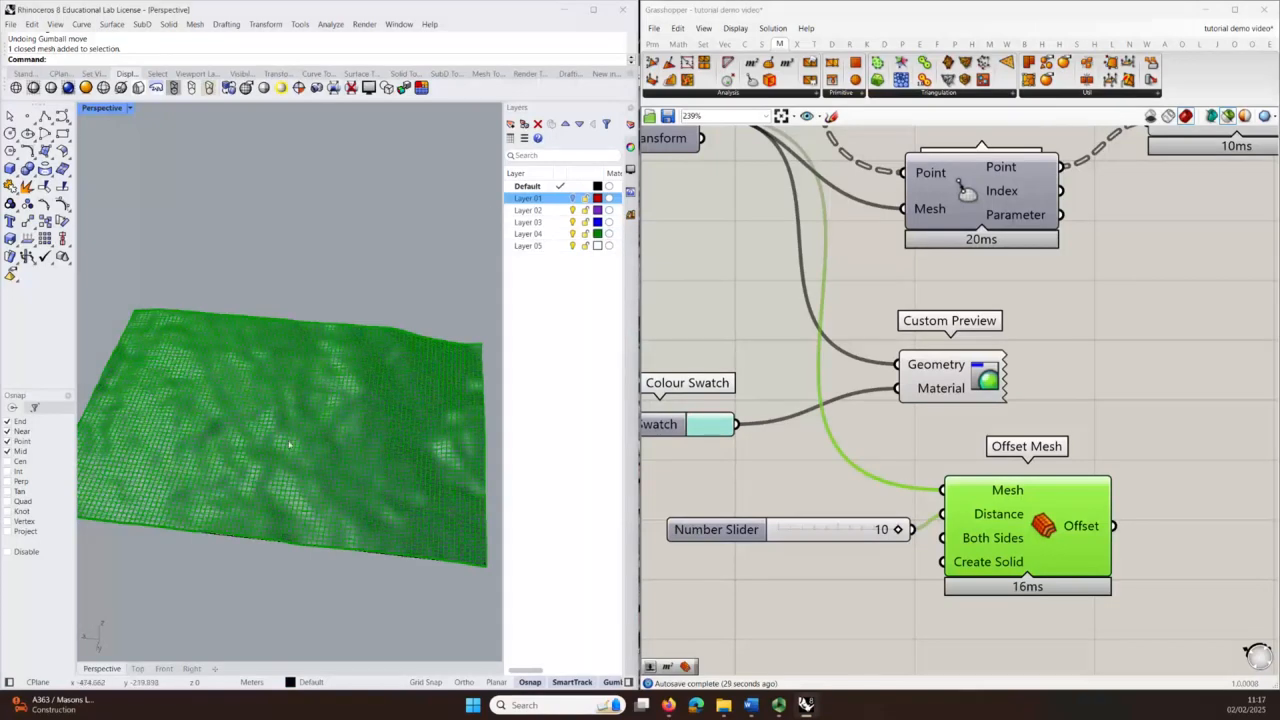
{"action": "scroll", "coordinate": [390, 612], "scroll_direction": "up", "scroll_amount": 5}
{"action": "right_click_drag", "start_coordinate": [390, 612], "coordinate": [436, 601]}
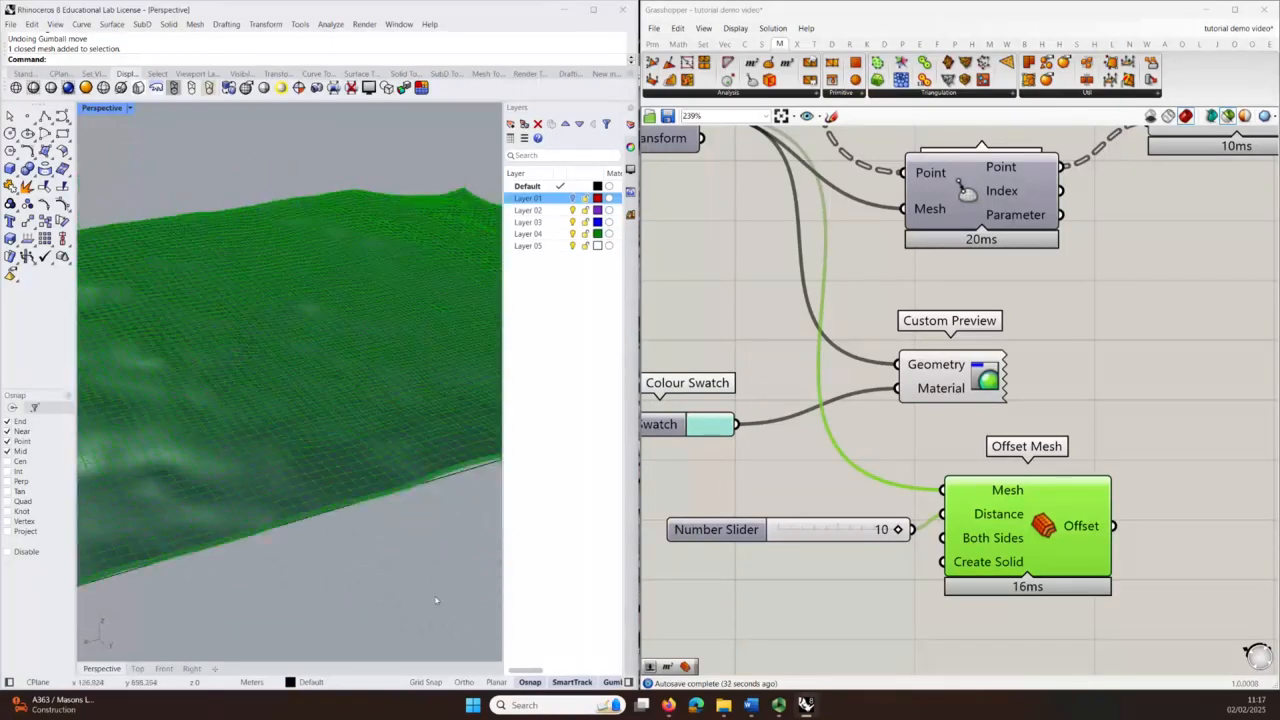
{"action": "left_click", "coordinate": [1048, 393]}
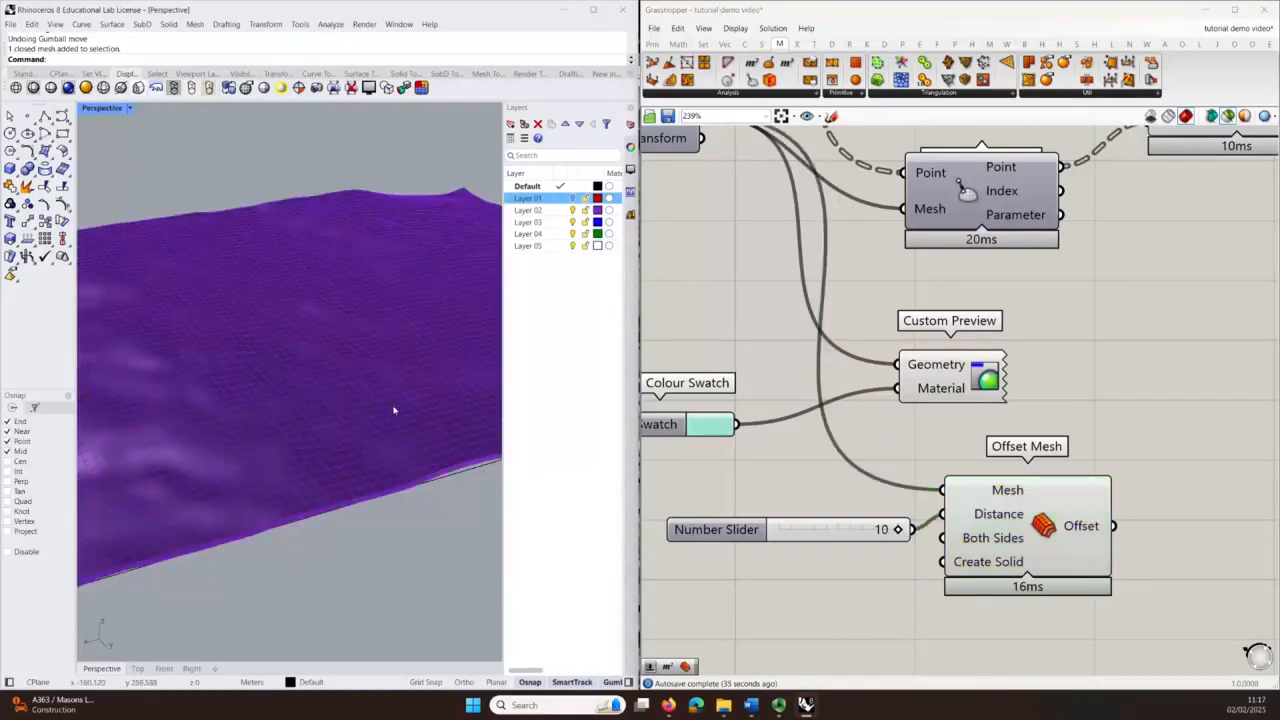